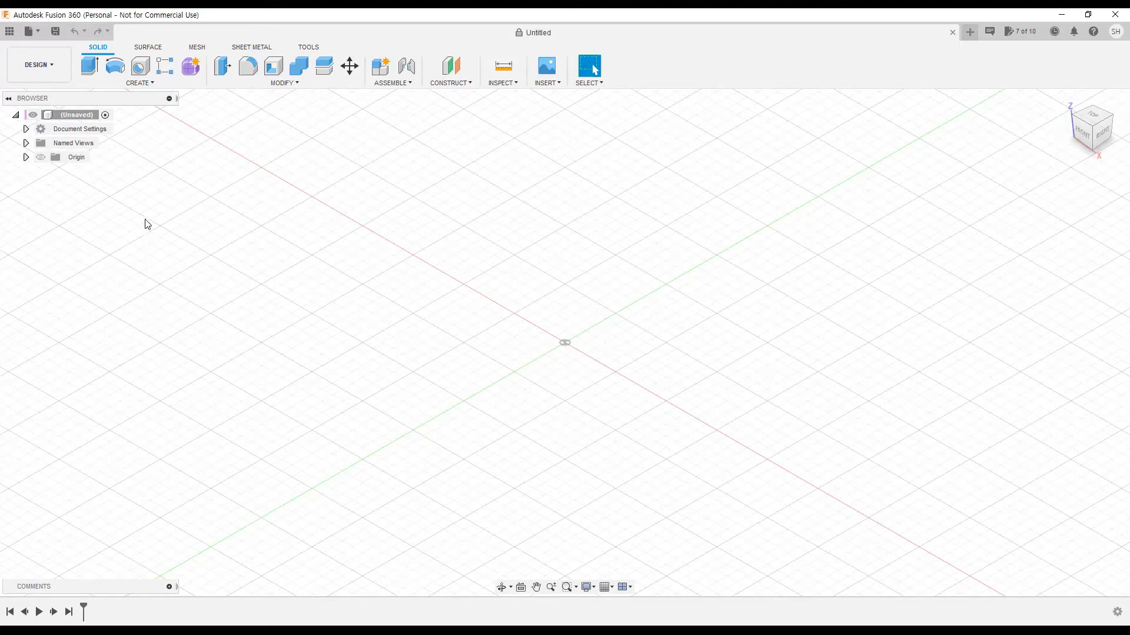
- Show the origin planes and axes in the new design and check the items in the Origin folder
{"action": "left_click", "coordinate": [51, 158]}
{"action": "left_click", "coordinate": [41, 157]}
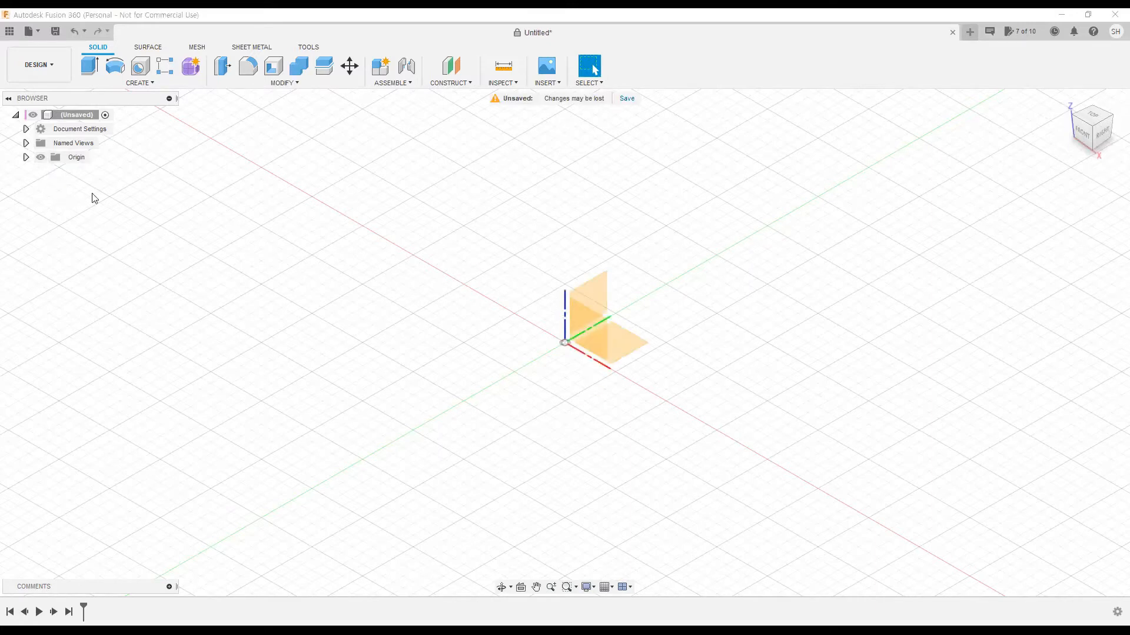
{"action": "left_click", "coordinate": [26, 158]}
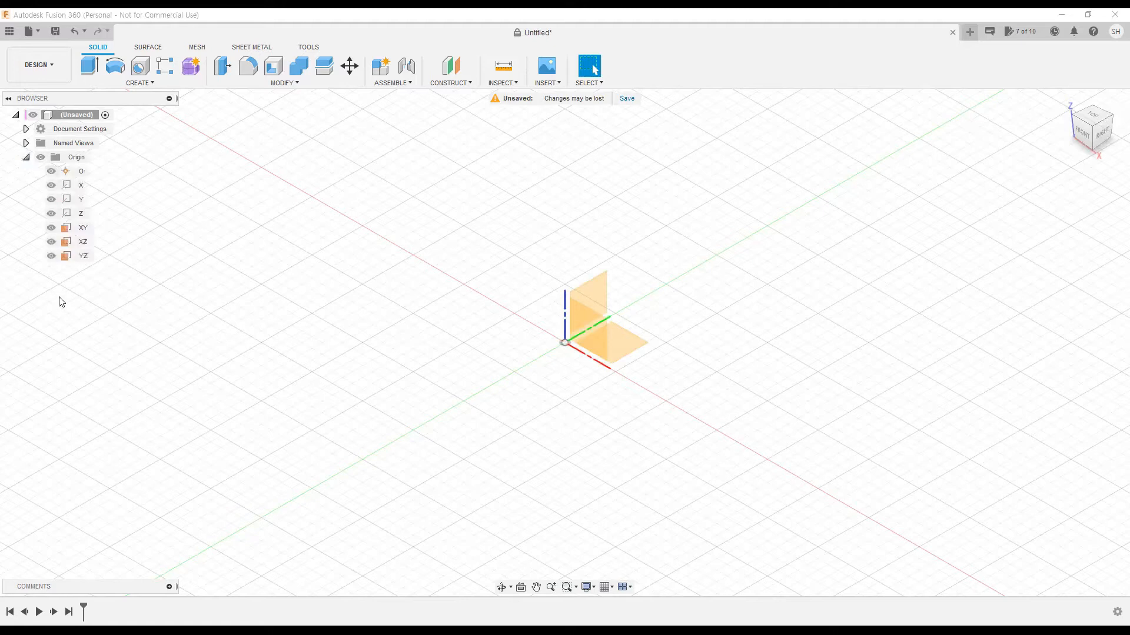
{"action": "left_click", "coordinate": [26, 157]}
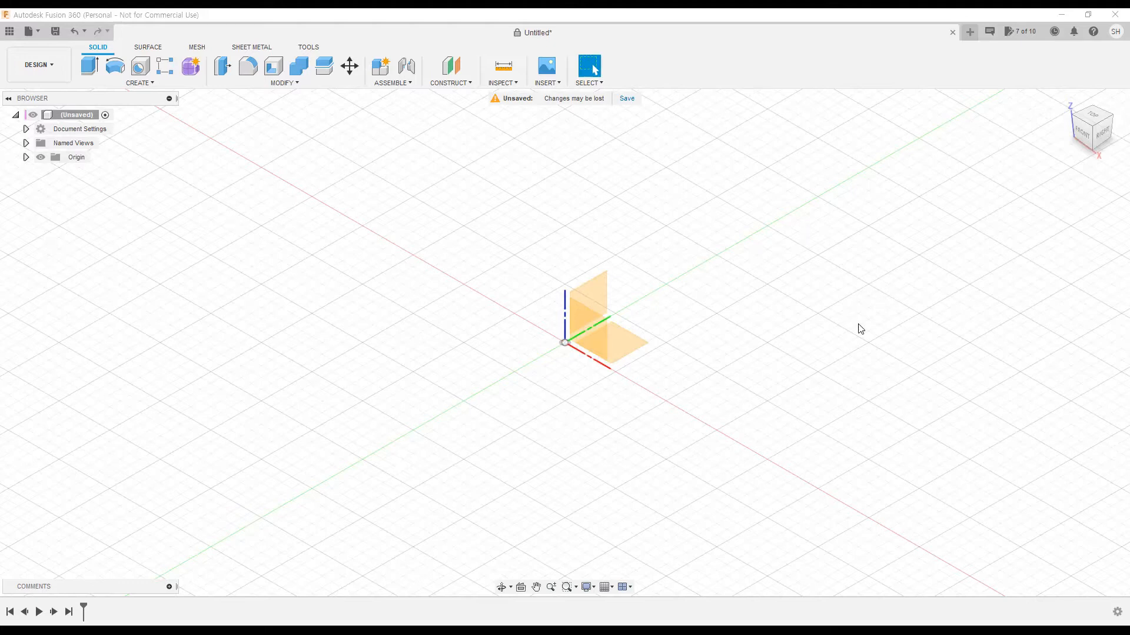
- Start a new sketch on the XZ origin plane
{"action": "left_click", "coordinate": [1095, 119]}
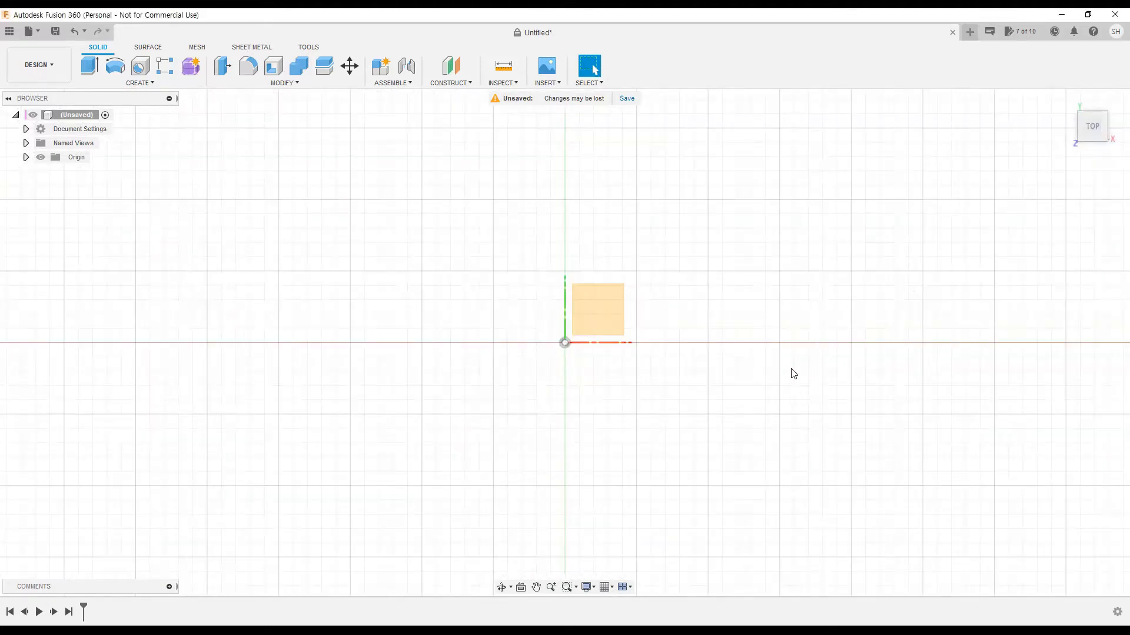
{"action": "middle_click_drag", "start_coordinate": [754, 356], "coordinate": [822, 293], "text": "shift"}
{"action": "left_click", "coordinate": [1086, 138]}
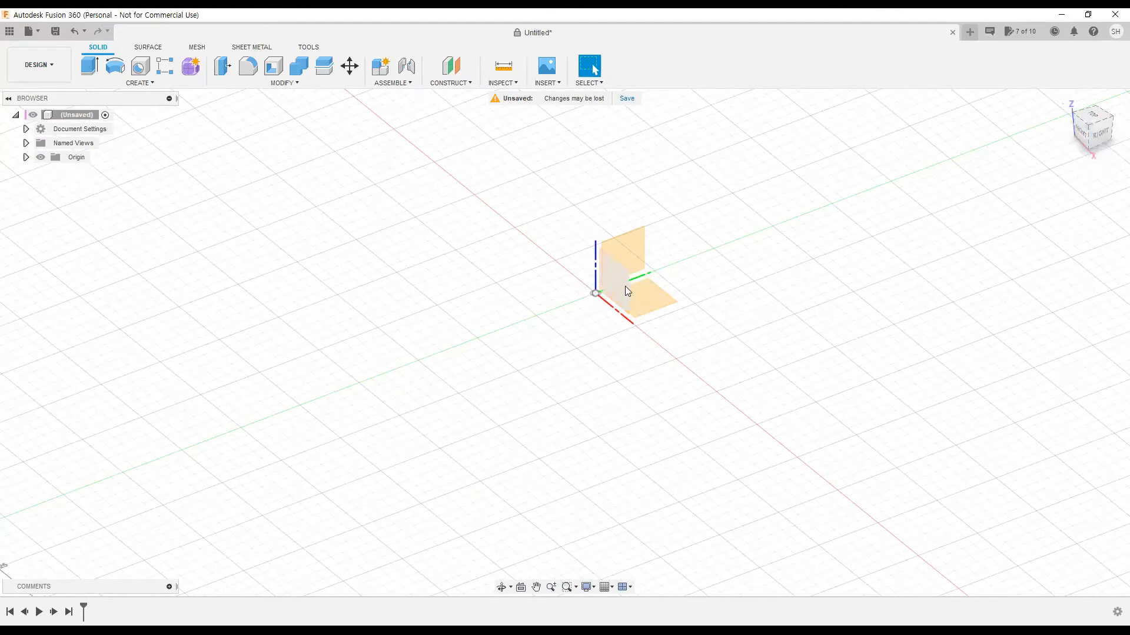
{"action": "middle_click_drag", "start_coordinate": [645, 347], "coordinate": [666, 343], "text": "shift"}
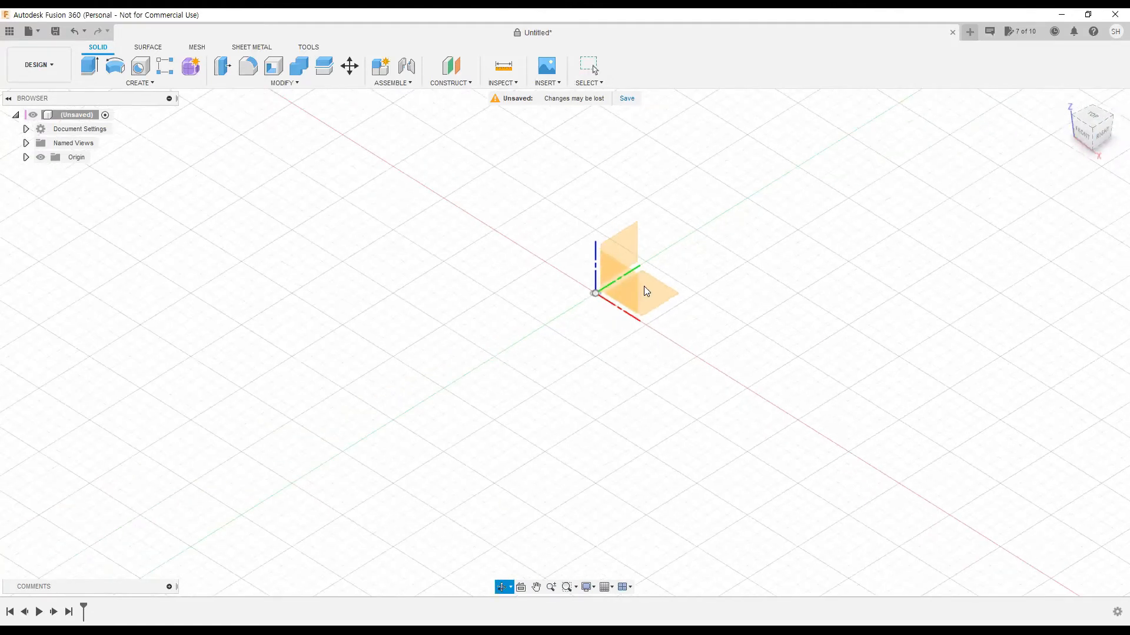
{"action": "middle_click_drag", "start_coordinate": [622, 312], "coordinate": [617, 303], "text": "shift"}
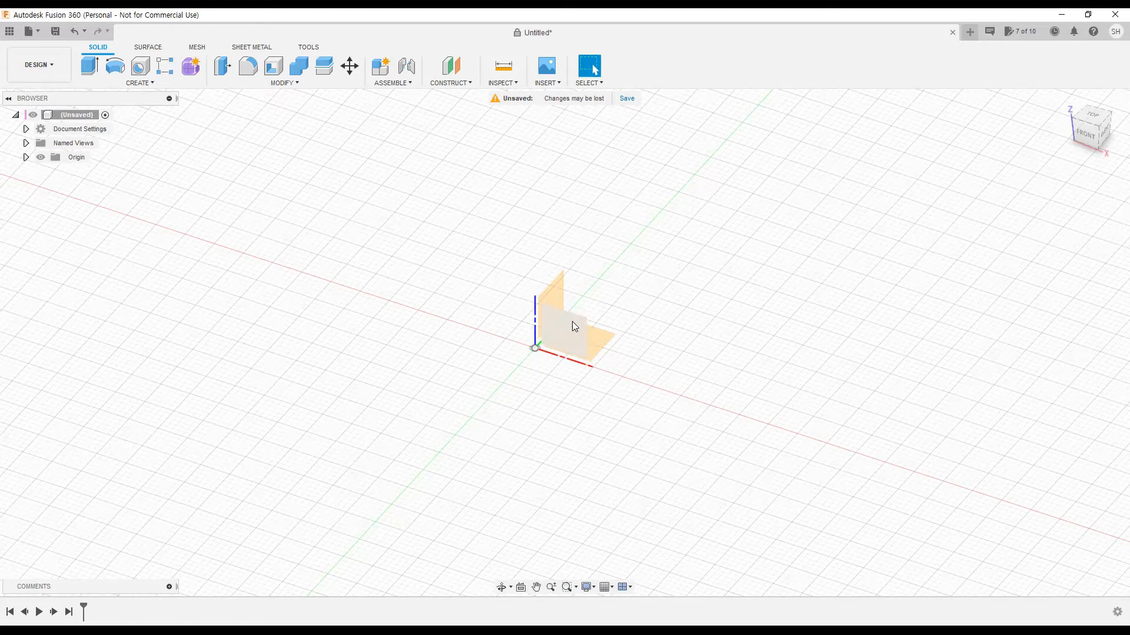
{"action": "right_click", "coordinate": [574, 324]}
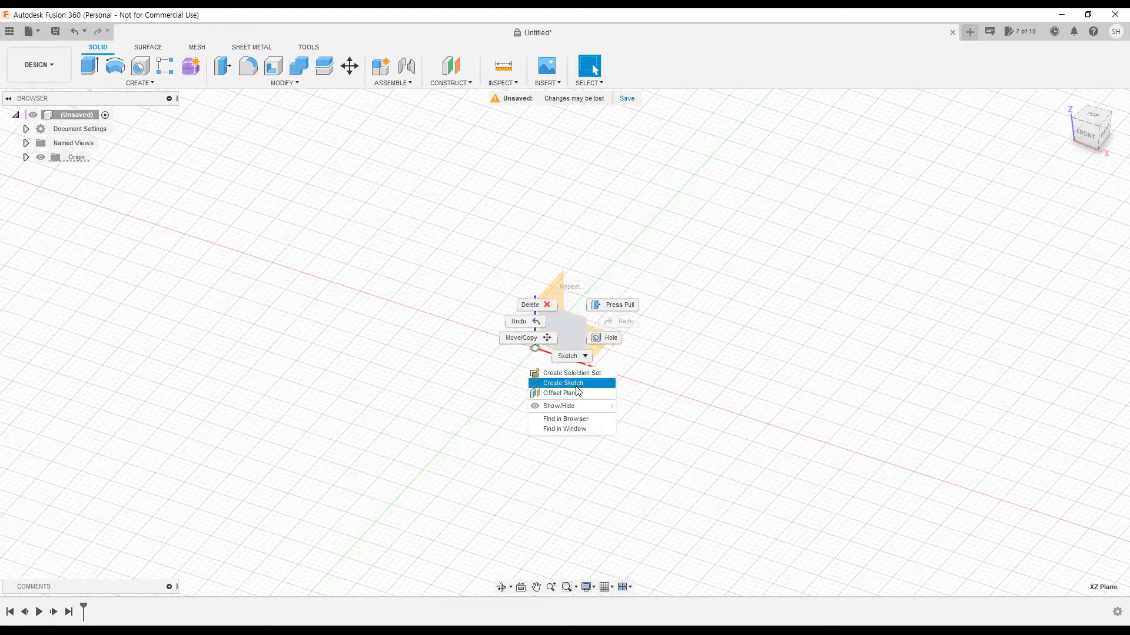
{"action": "left_click", "coordinate": [576, 383]}
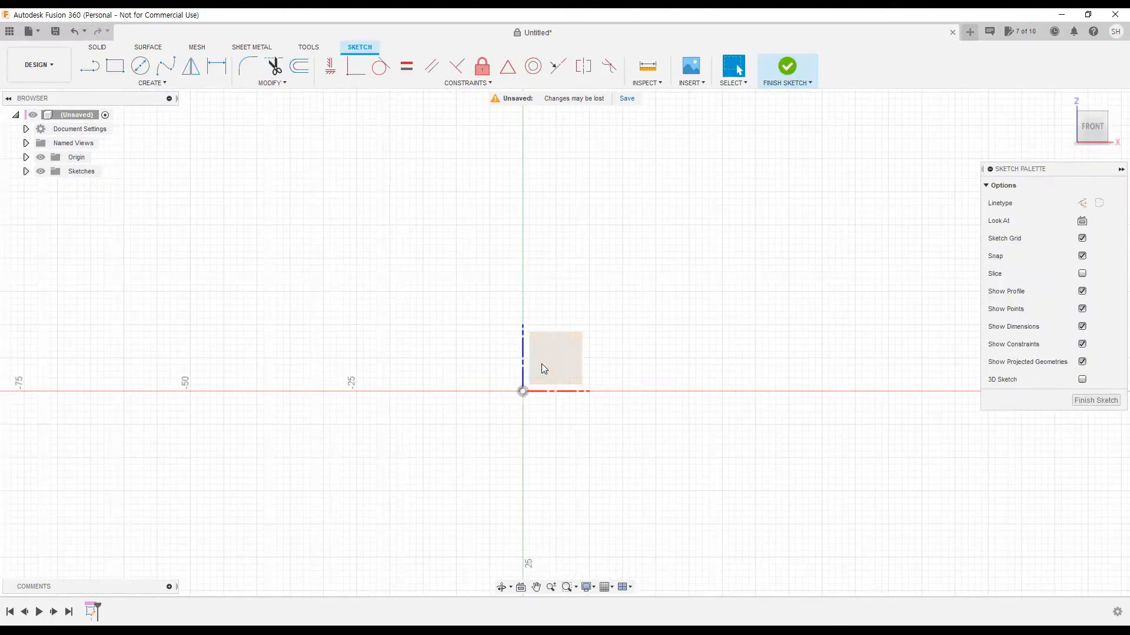
- Draw a vertical line 150 mm long at 90 degrees, starting from the origin and running up the Z axis
{"action": "mouse_move", "coordinate": [544, 412]}
{"action": "middle_mouse_down"}
{"action": "mouse_move", "coordinate": [563, 380]}
{"action": "mouse_move", "coordinate": [577, 386]}
{"action": "mouse_move", "coordinate": [559, 398]}
{"action": "mouse_move", "coordinate": [532, 298]}
{"action": "mouse_move", "coordinate": [547, 320]}
{"action": "mouse_move", "coordinate": [554, 235]}
{"action": "mouse_move", "coordinate": [529, 280]}
{"action": "middle_mouse_up"}
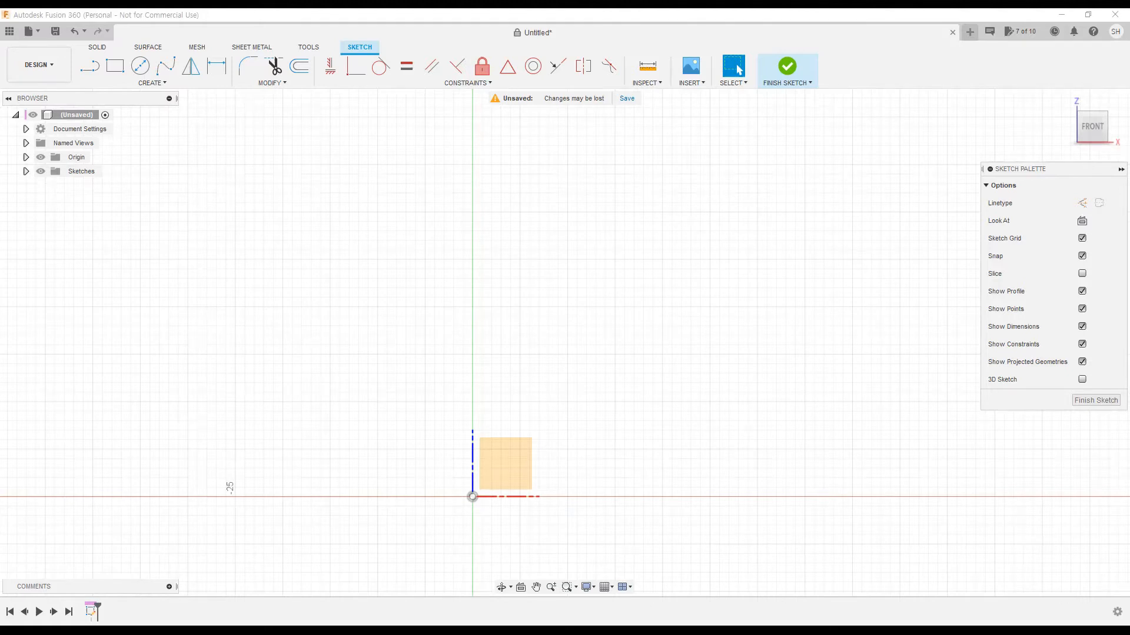
{"action": "key", "text": "l"}
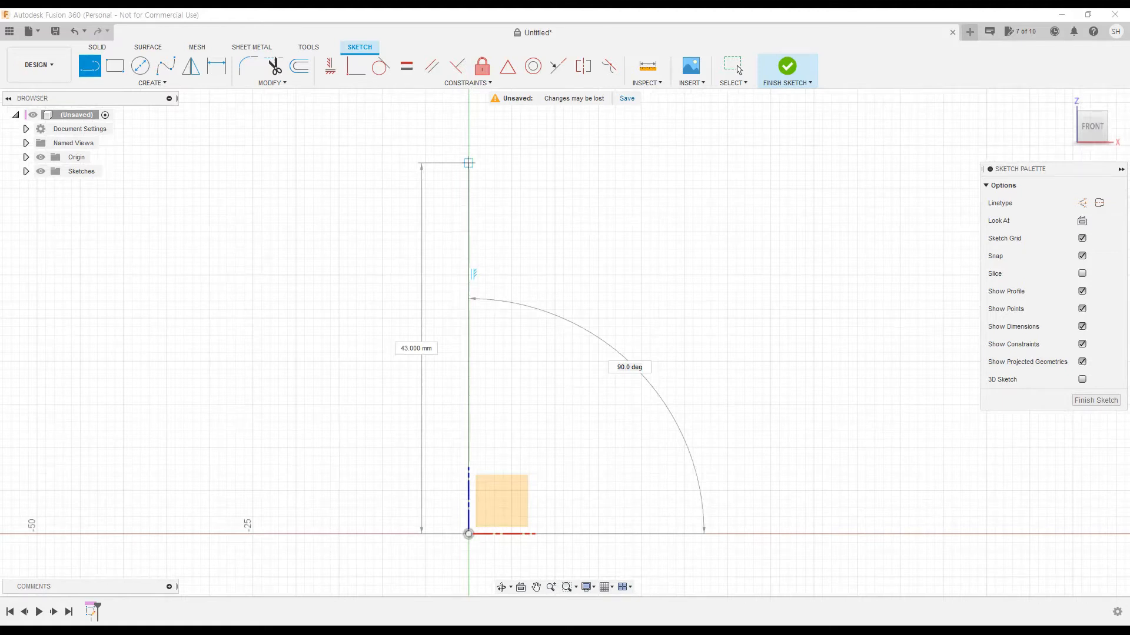
{"action": "scroll", "coordinate": [468, 163], "scroll_direction": "down", "scroll_amount": 1}
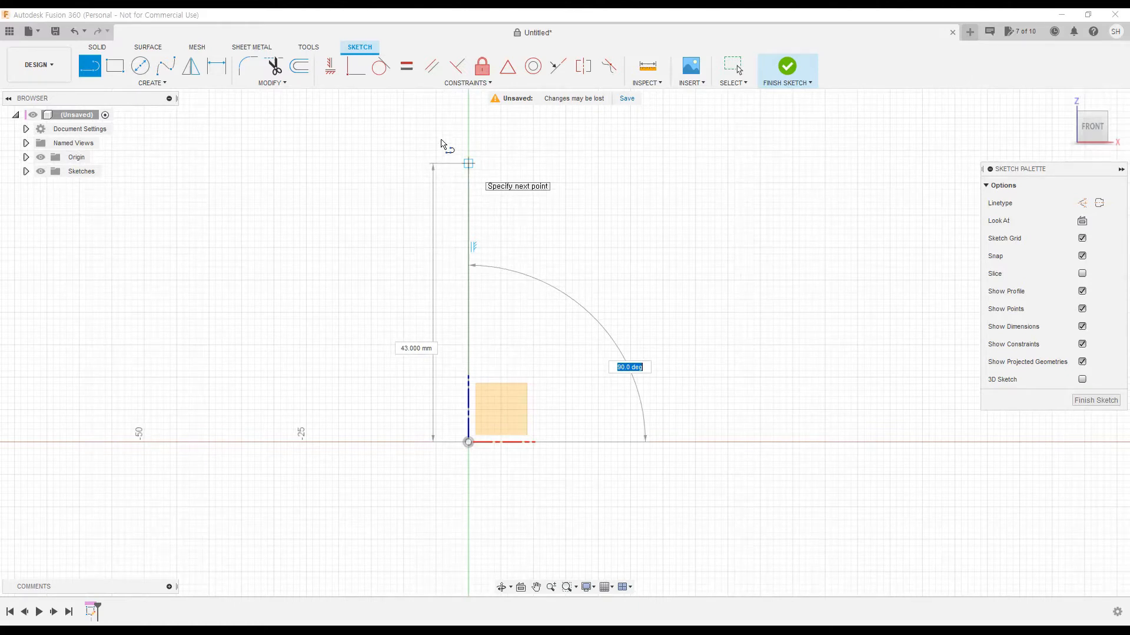
{"action": "scroll", "coordinate": [443, 146], "scroll_direction": "down", "scroll_amount": 5}
{"action": "type", "text": "15"}
{"action": "key", "text": "Tab"}
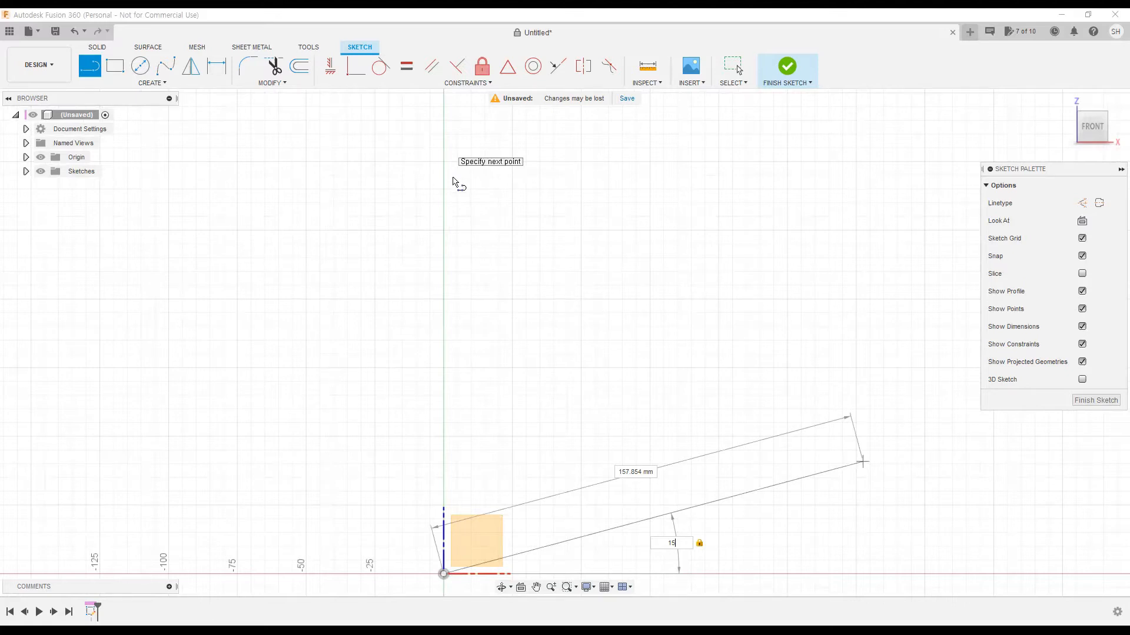
{"action": "key", "text": "Tab"}
{"action": "type", "text": "150"}
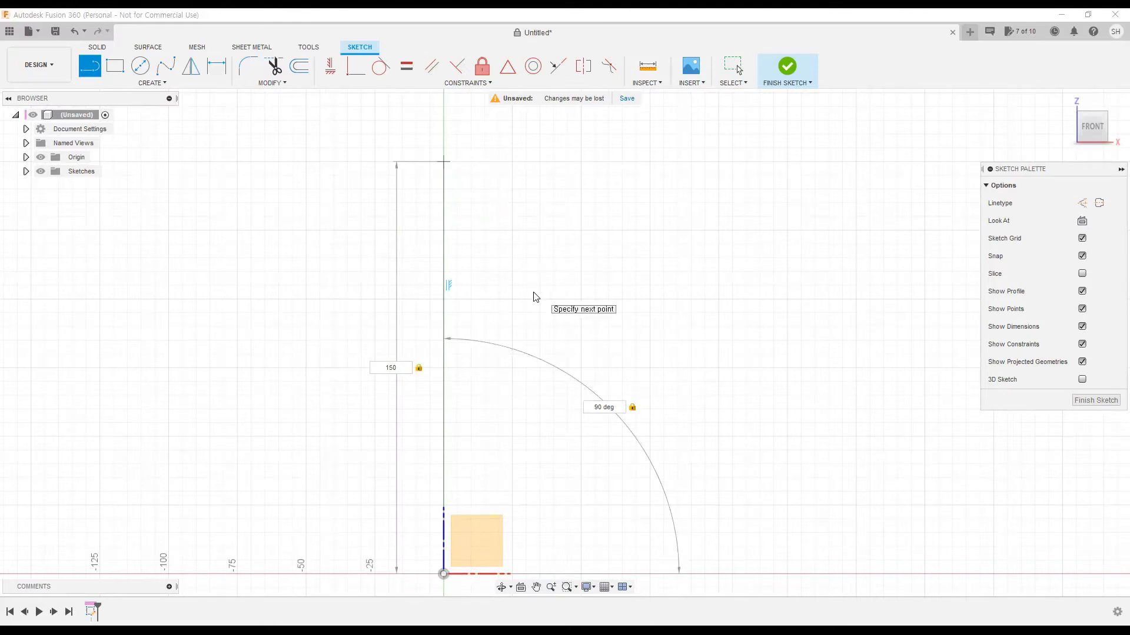
{"action": "key", "text": "Return"}
{"action": "key", "text": "Escape"}
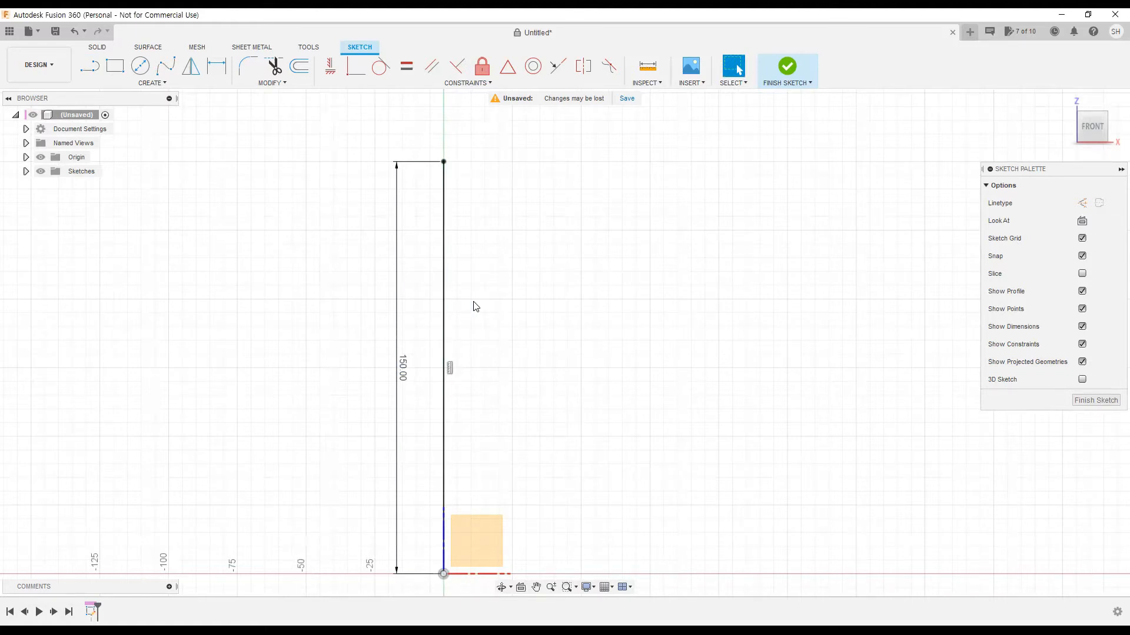
- Convert the 150 mm vertical line into a centerline
{"action": "left_click", "coordinate": [445, 295]}
{"action": "right_click", "coordinate": [445, 305]}
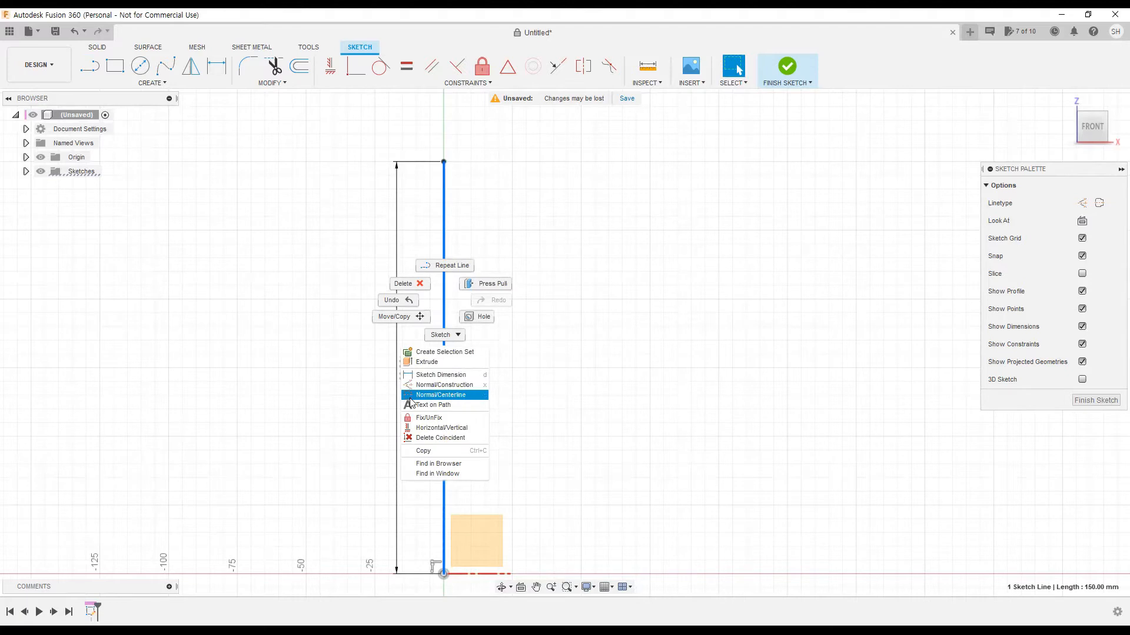
{"action": "left_click", "coordinate": [452, 396]}
{"action": "left_click", "coordinate": [517, 396]}
- Lock the vertical centerline in place with a Fix constraint
{"action": "scroll", "coordinate": [462, 388], "scroll_direction": "up", "scroll_amount": 3}
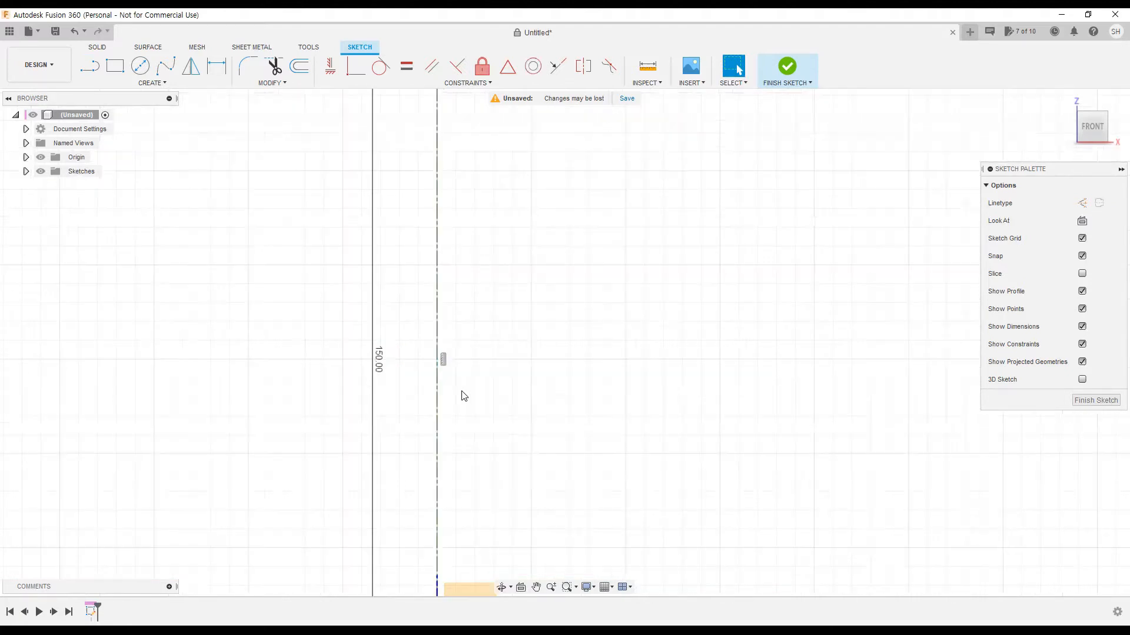
{"action": "scroll", "coordinate": [499, 327], "scroll_direction": "down", "scroll_amount": 3}
{"action": "middle_click_drag", "start_coordinate": [552, 334], "coordinate": [541, 349]}
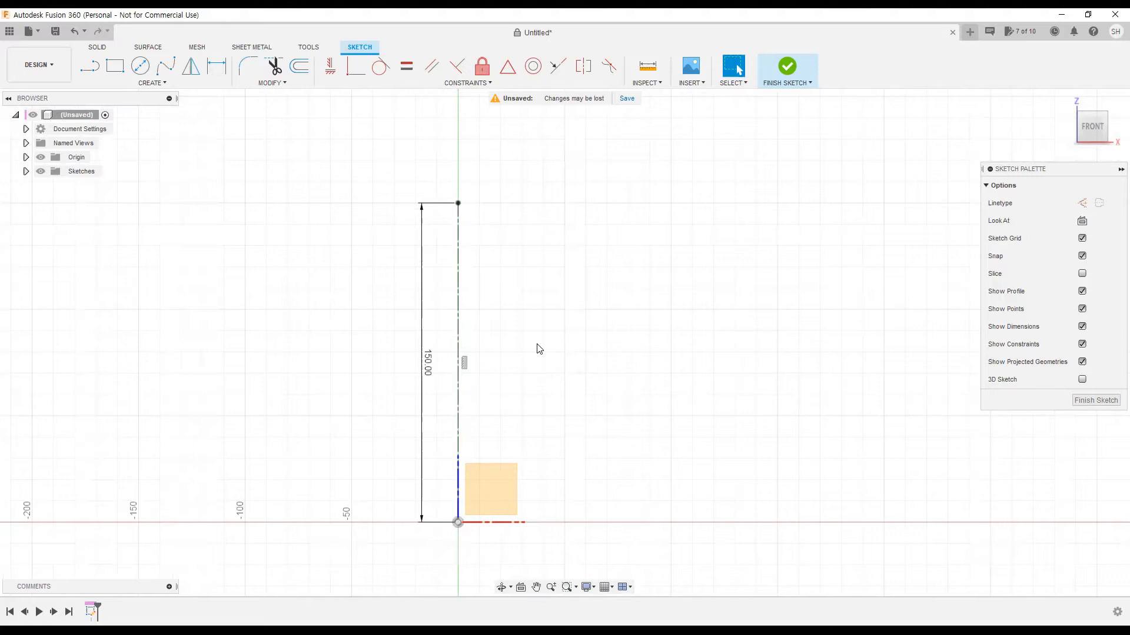
{"action": "left_click", "coordinate": [457, 292]}
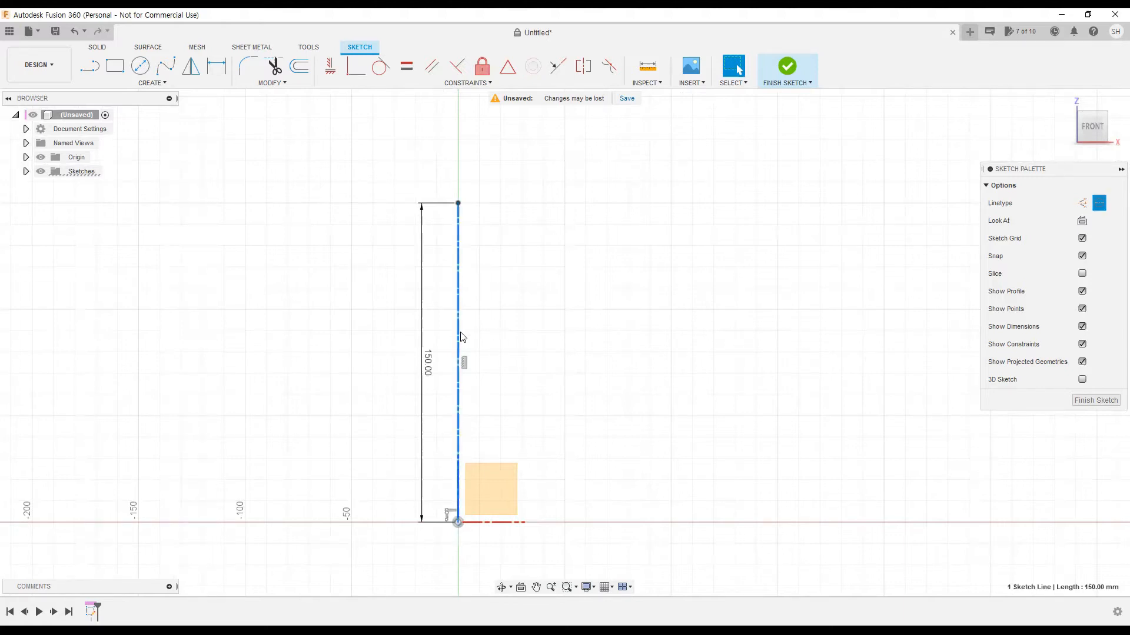
{"action": "scroll", "coordinate": [465, 330], "scroll_direction": "up", "scroll_amount": 3}
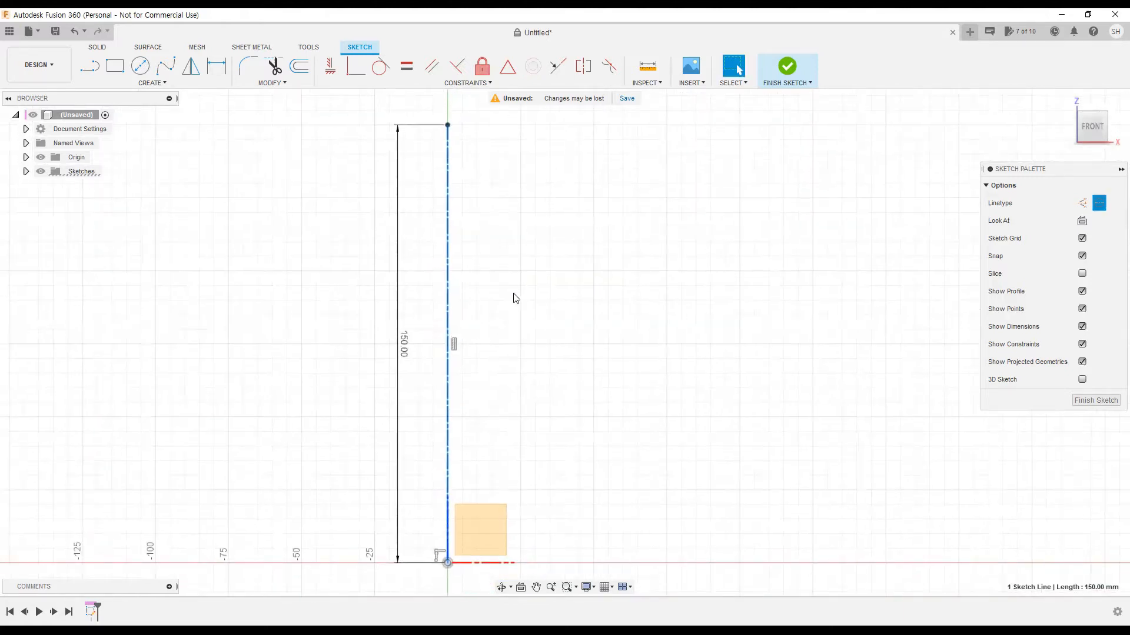
{"action": "left_click", "coordinate": [483, 69]}
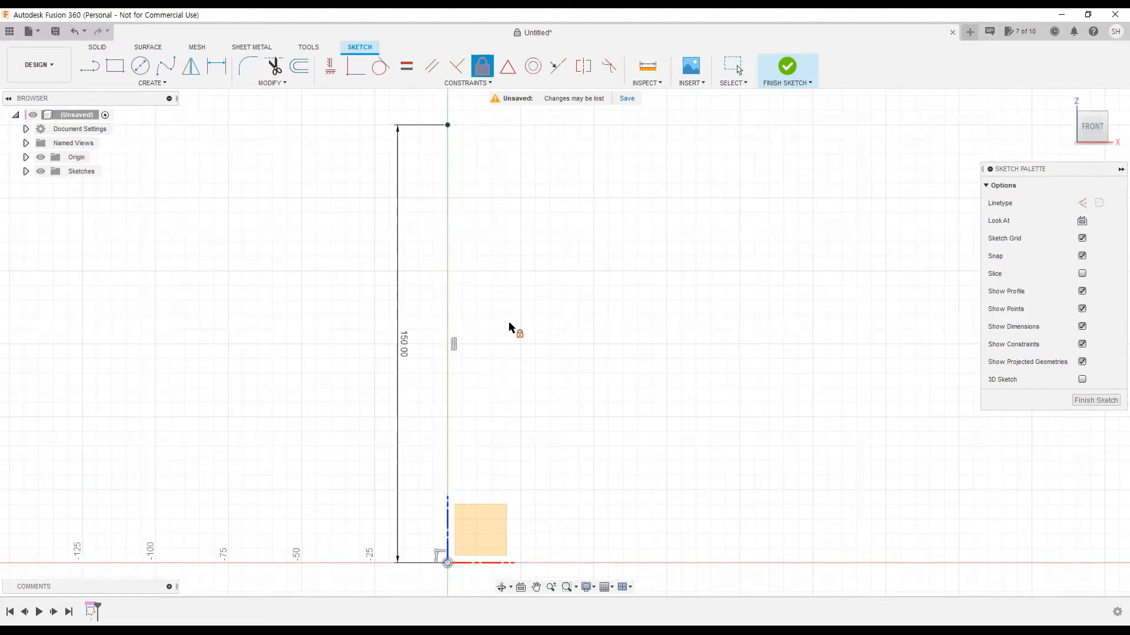
{"action": "key", "text": "Escape"}
{"action": "left_click", "coordinate": [446, 294]}
{"action": "scroll", "coordinate": [461, 305], "scroll_direction": "up", "scroll_amount": 2}
{"action": "left_click", "coordinate": [489, 281]}
{"action": "scroll", "coordinate": [498, 290], "scroll_direction": "down", "scroll_amount": 3}
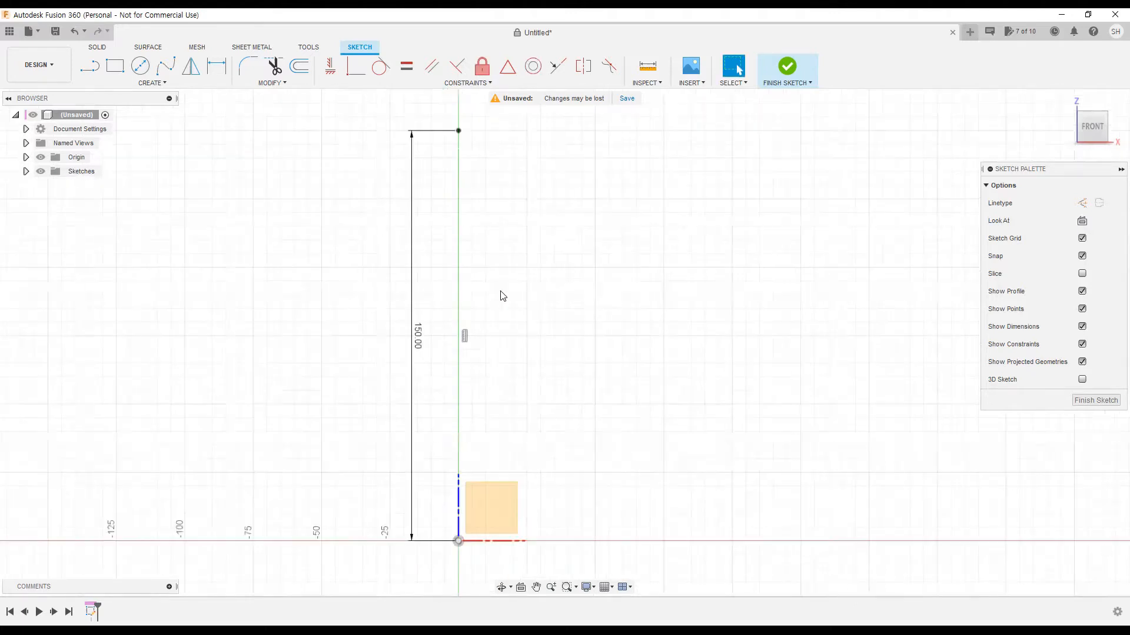
{"action": "middle_click_drag", "start_coordinate": [546, 316], "coordinate": [530, 323]}
{"action": "scroll", "coordinate": [493, 350], "scroll_direction": "up", "scroll_amount": 1}
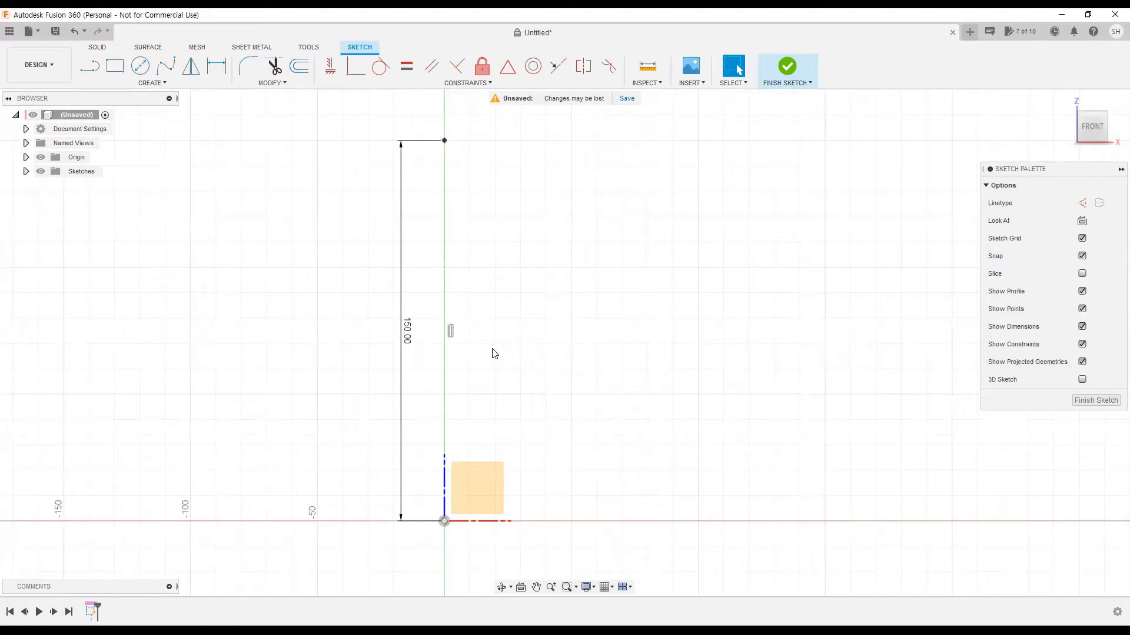
- Hide the origin planes and axes
{"action": "left_click", "coordinate": [43, 157]}
{"action": "left_click", "coordinate": [42, 158]}
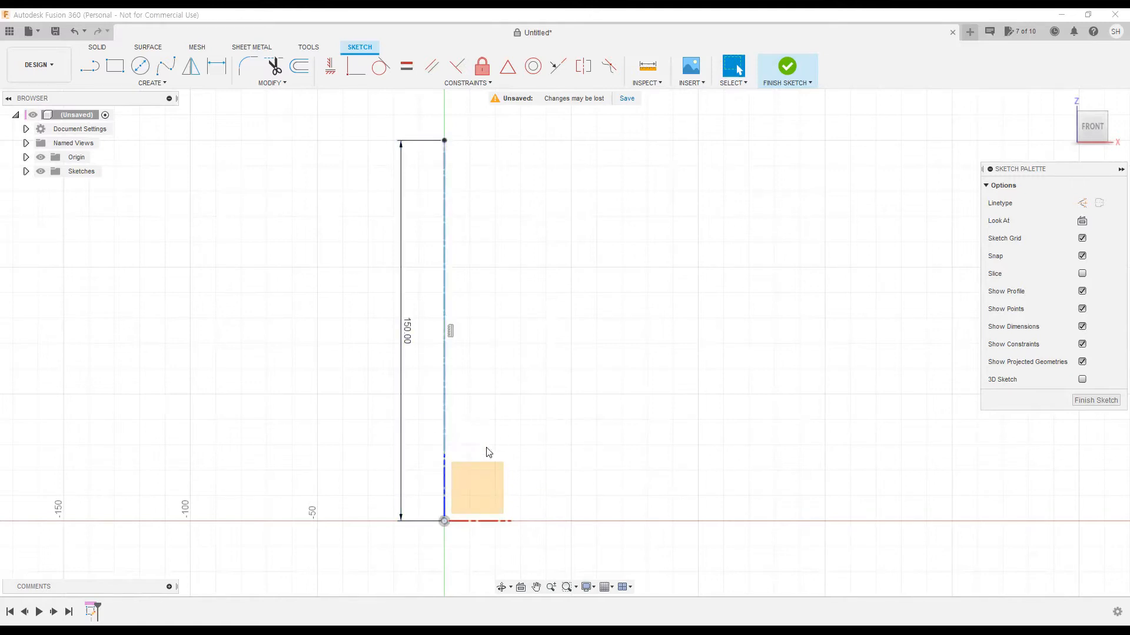
{"action": "left_click", "coordinate": [42, 160]}
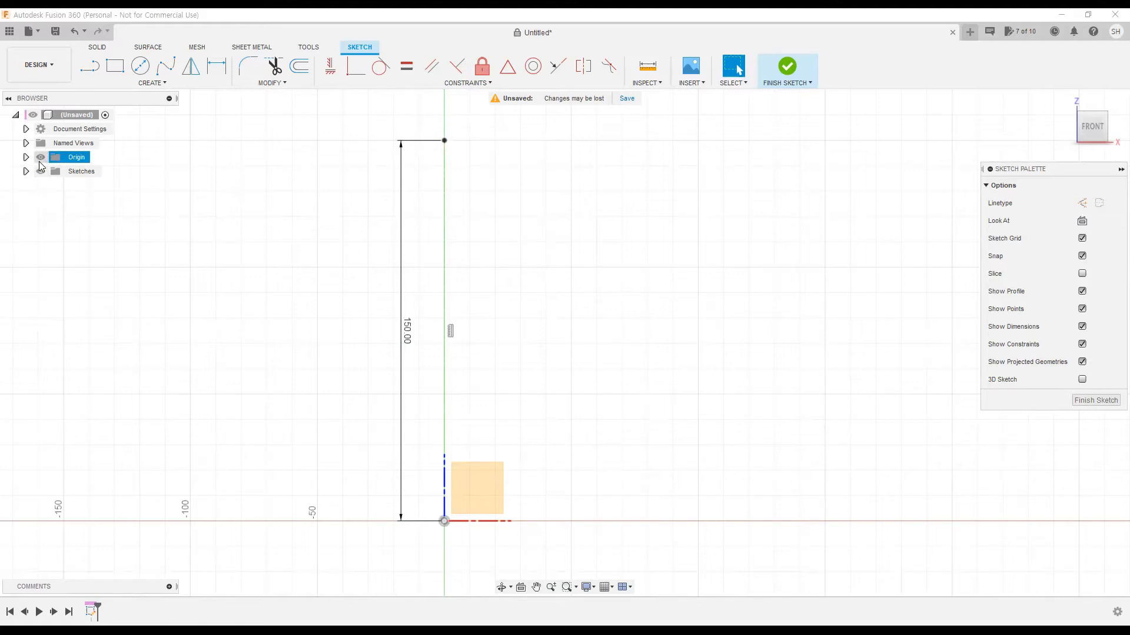
{"action": "left_click", "coordinate": [41, 158]}
- Offset the centerline toward positive X with an offset position of -31 mm
{"action": "middle_click_drag", "start_coordinate": [519, 353], "coordinate": [529, 346]}
{"action": "scroll", "coordinate": [502, 396], "scroll_direction": "down", "scroll_amount": 2}
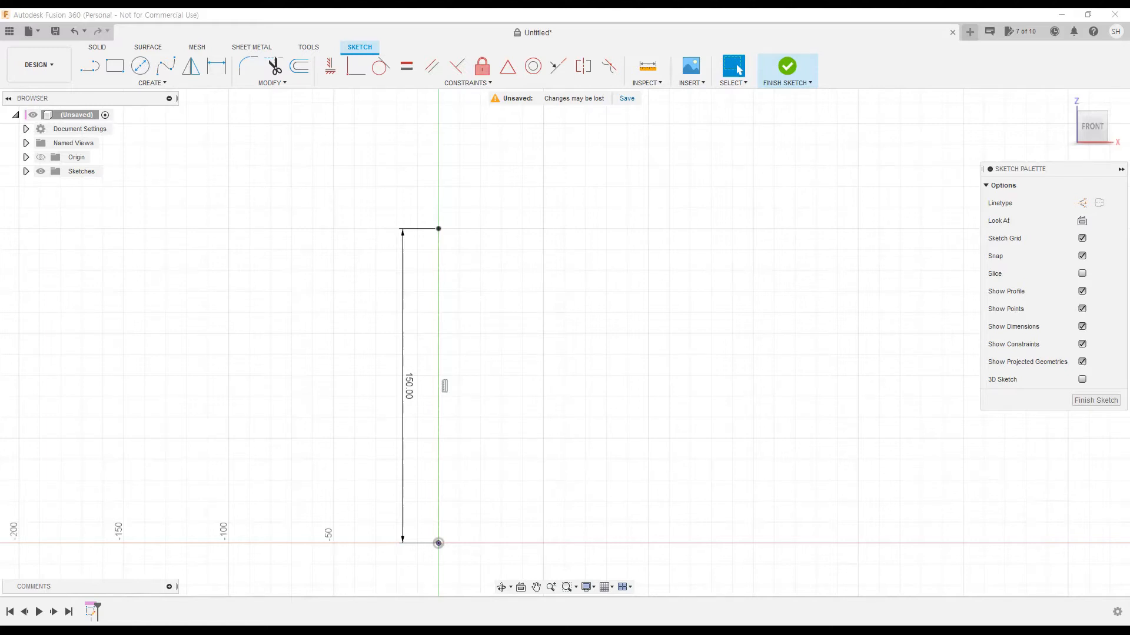
{"action": "scroll", "coordinate": [425, 450], "scroll_direction": "up", "scroll_amount": 1}
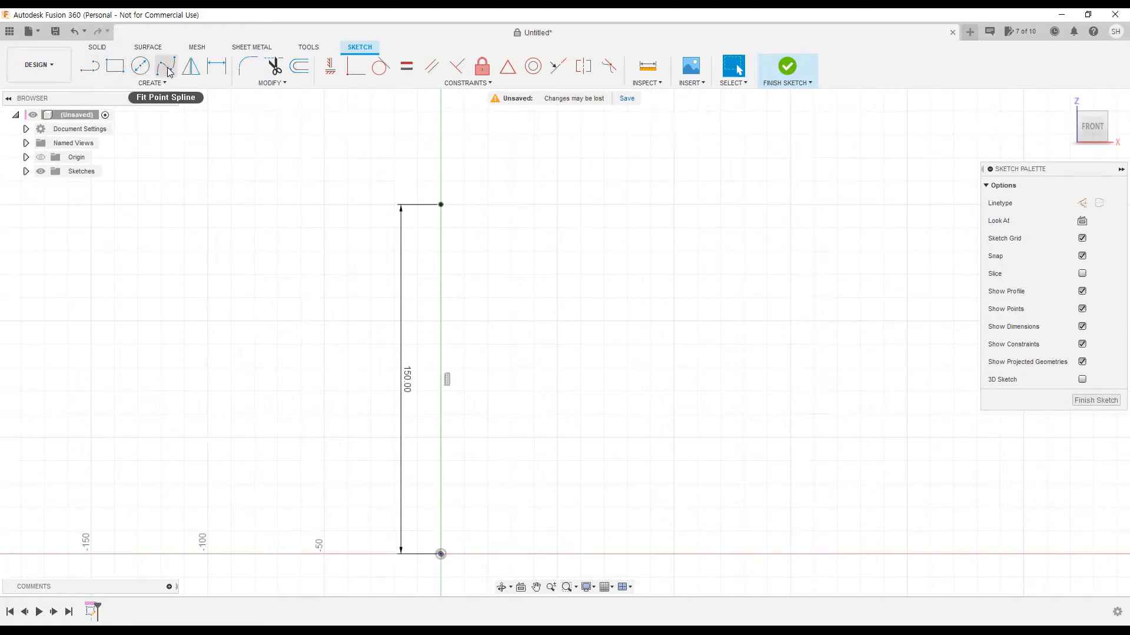
{"action": "left_click", "coordinate": [302, 66]}
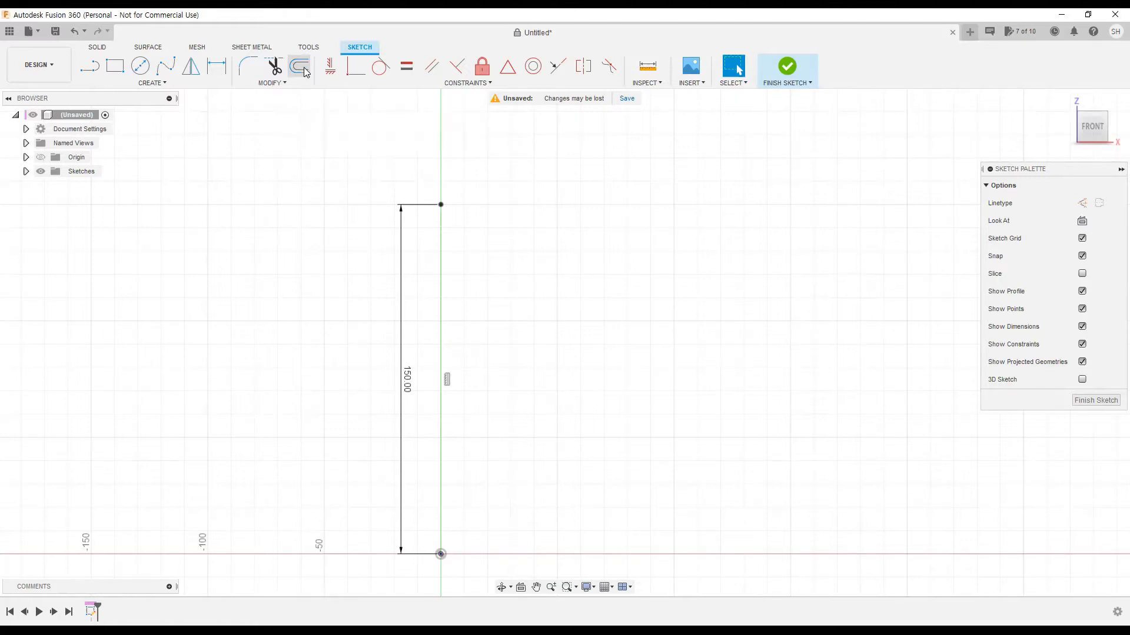
{"action": "left_click", "coordinate": [441, 314]}
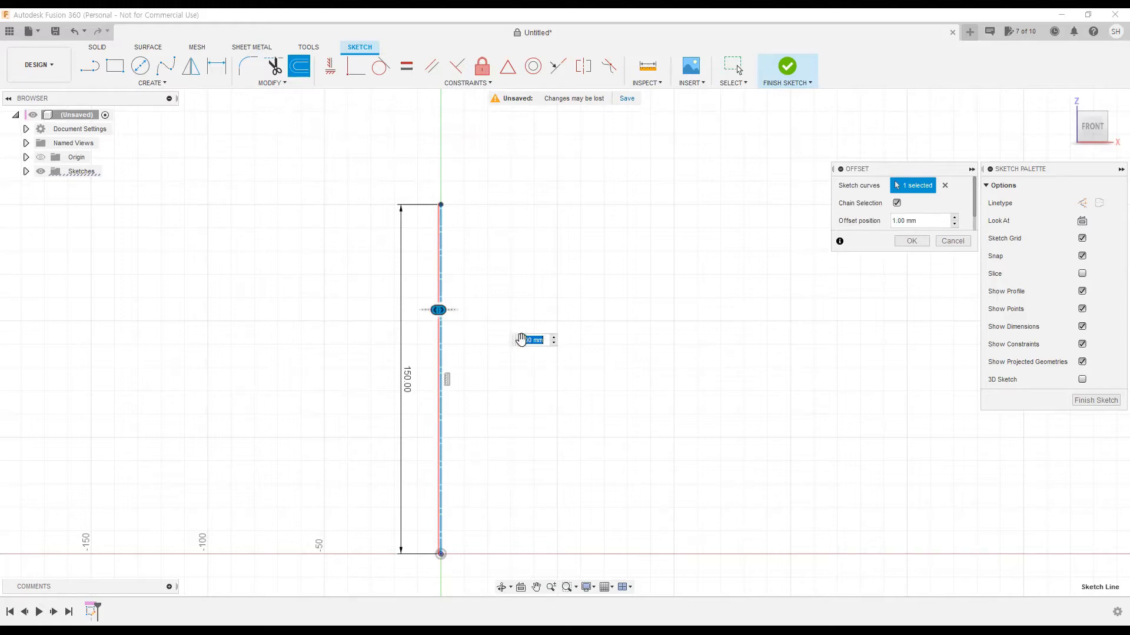
{"action": "left_click_drag", "start_coordinate": [438, 310], "coordinate": [522, 311]}
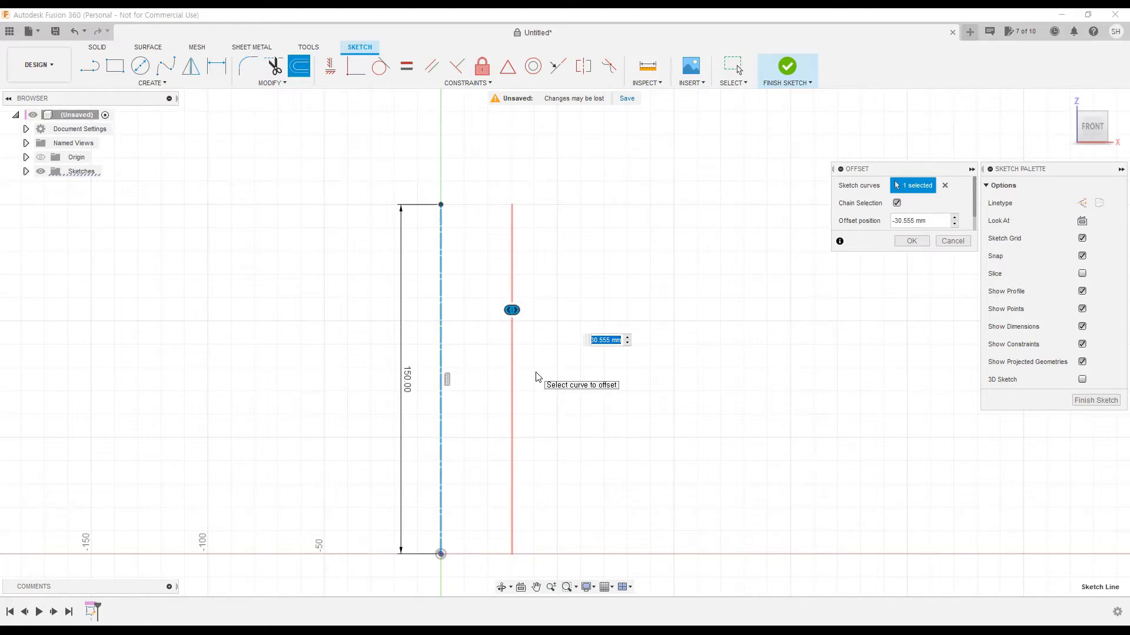
{"action": "type", "text": "31"}
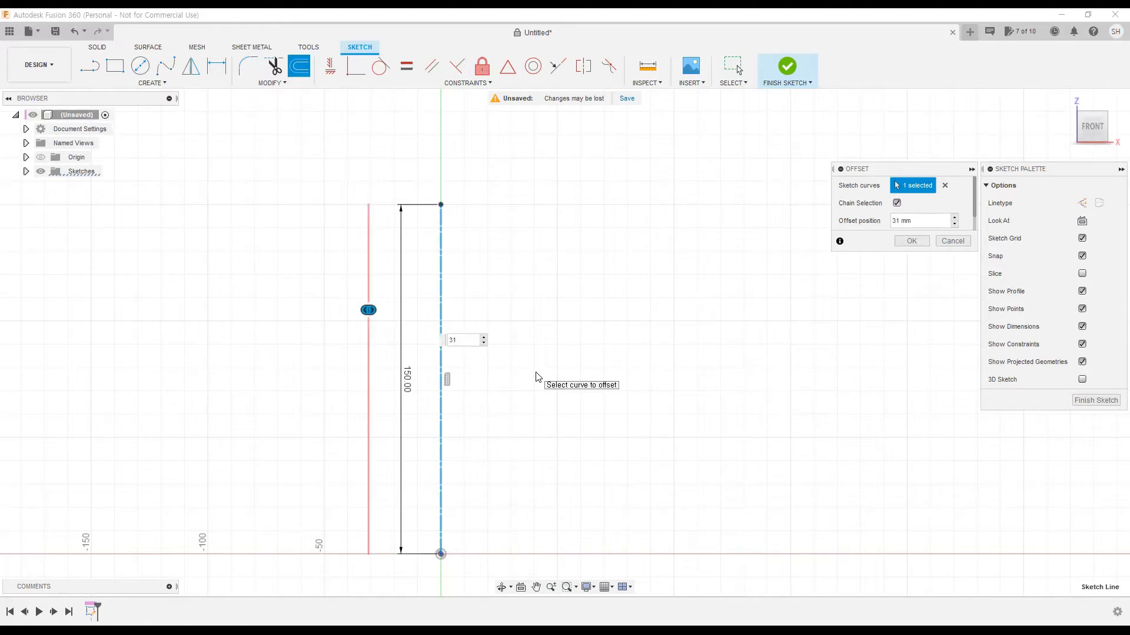
{"action": "key", "text": "BackSpace"}
{"action": "key", "text": "BackSpace"}
{"action": "type", "text": "-31"}
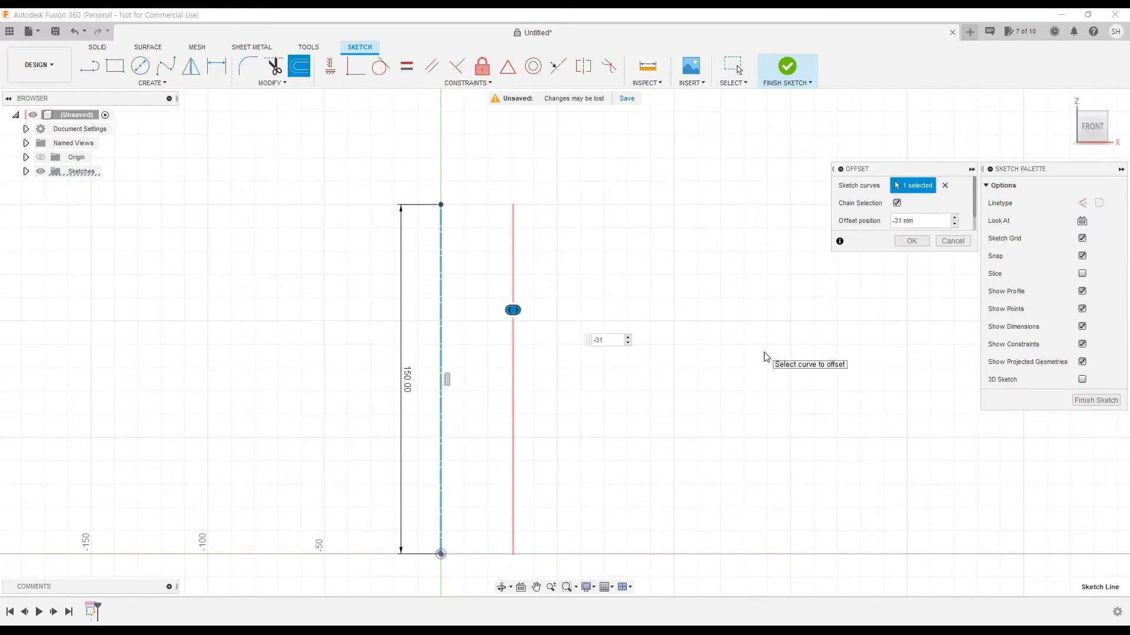
{"action": "key", "text": "Return"}
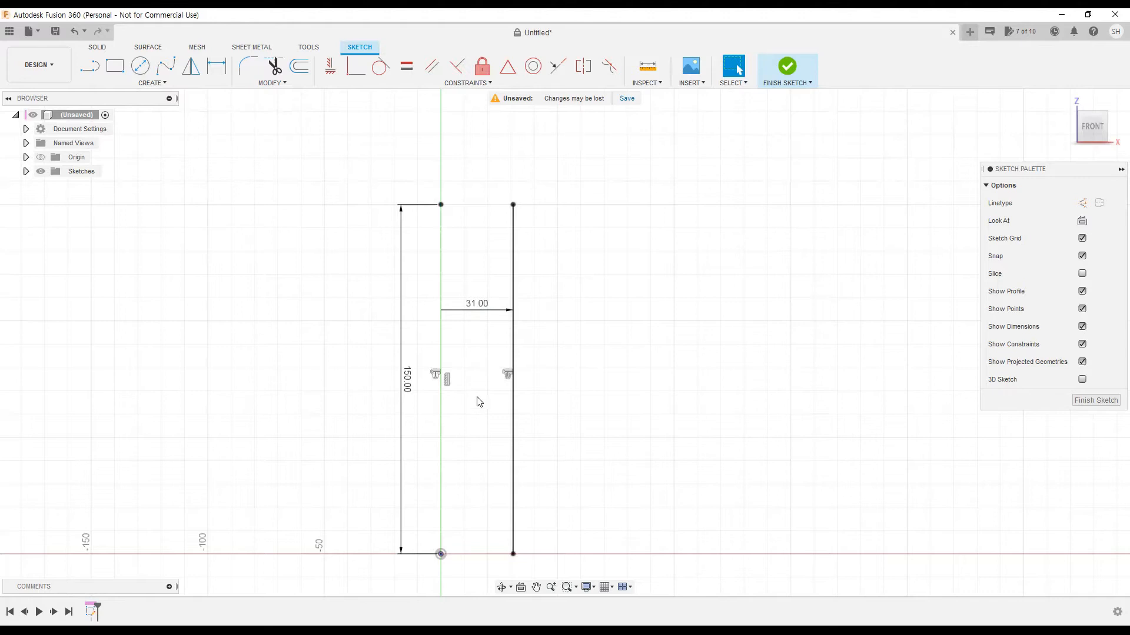
- Convert the vertical line offset 31 mm from the centerline into a construction line
{"action": "scroll", "coordinate": [475, 408], "scroll_direction": "up", "scroll_amount": 1}
{"action": "scroll", "coordinate": [480, 396], "scroll_direction": "up", "scroll_amount": 2}
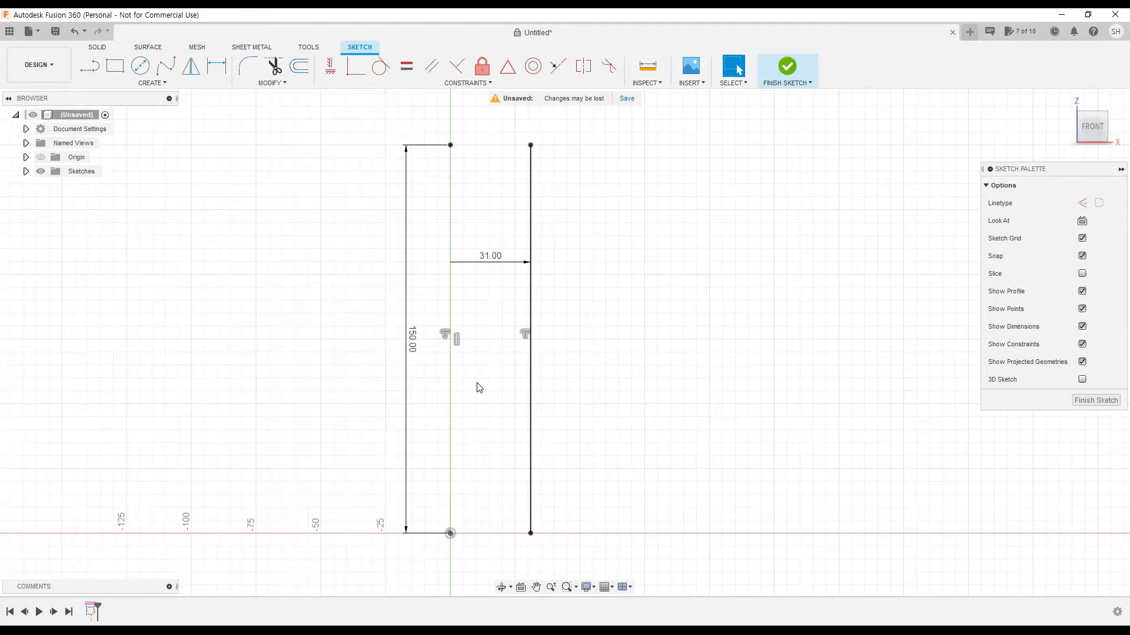
{"action": "left_click", "coordinate": [530, 446]}
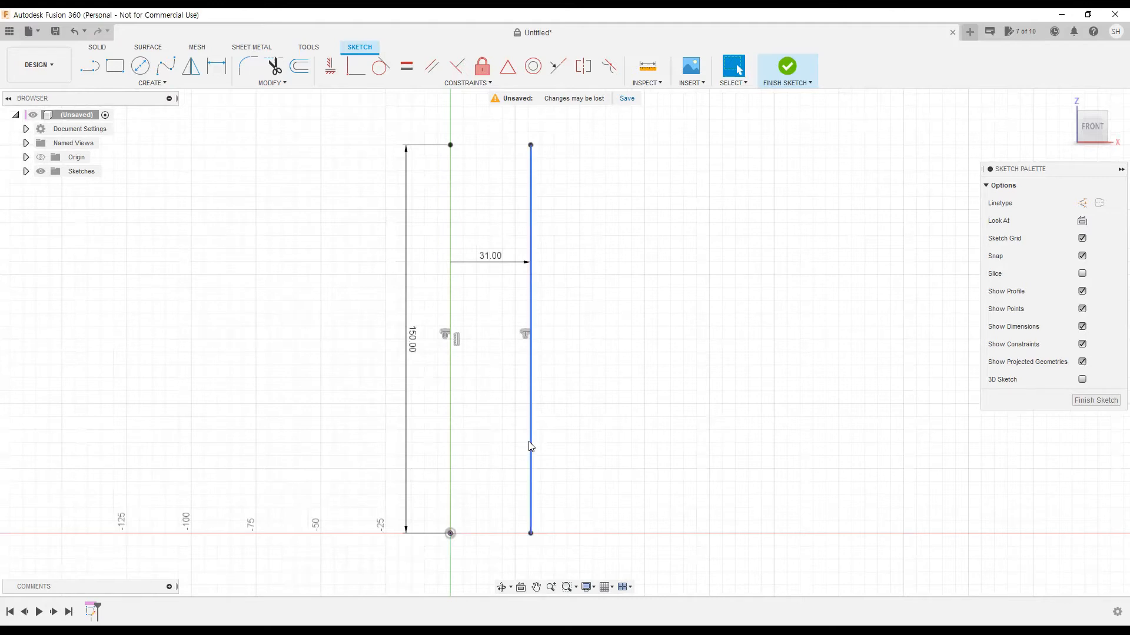
{"action": "right_click", "coordinate": [531, 446]}
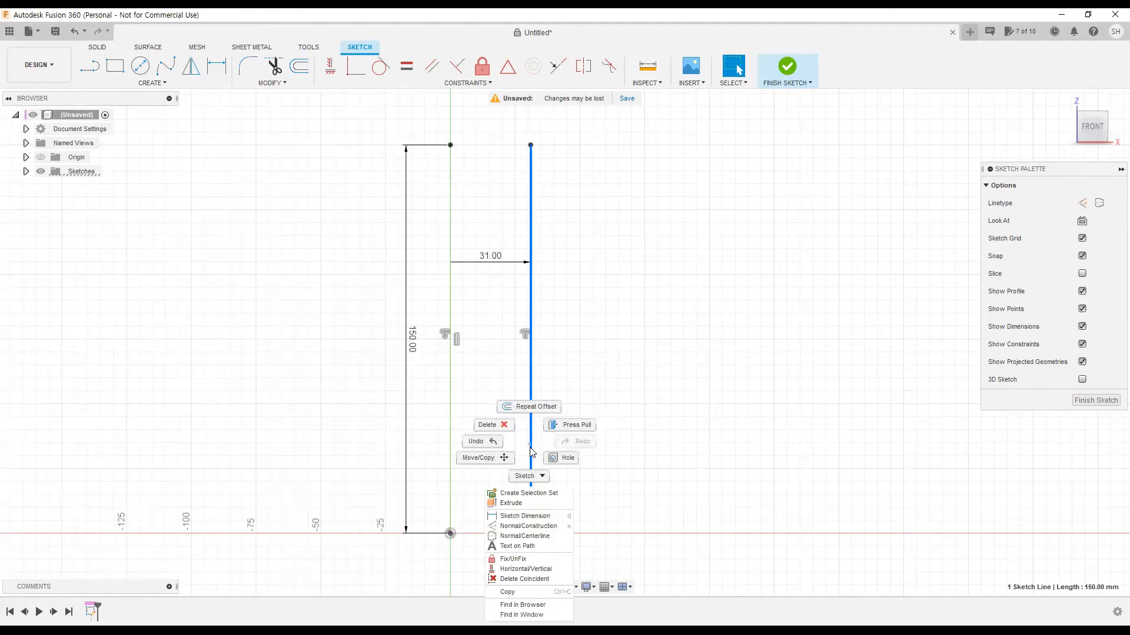
{"action": "left_click", "coordinate": [542, 527]}
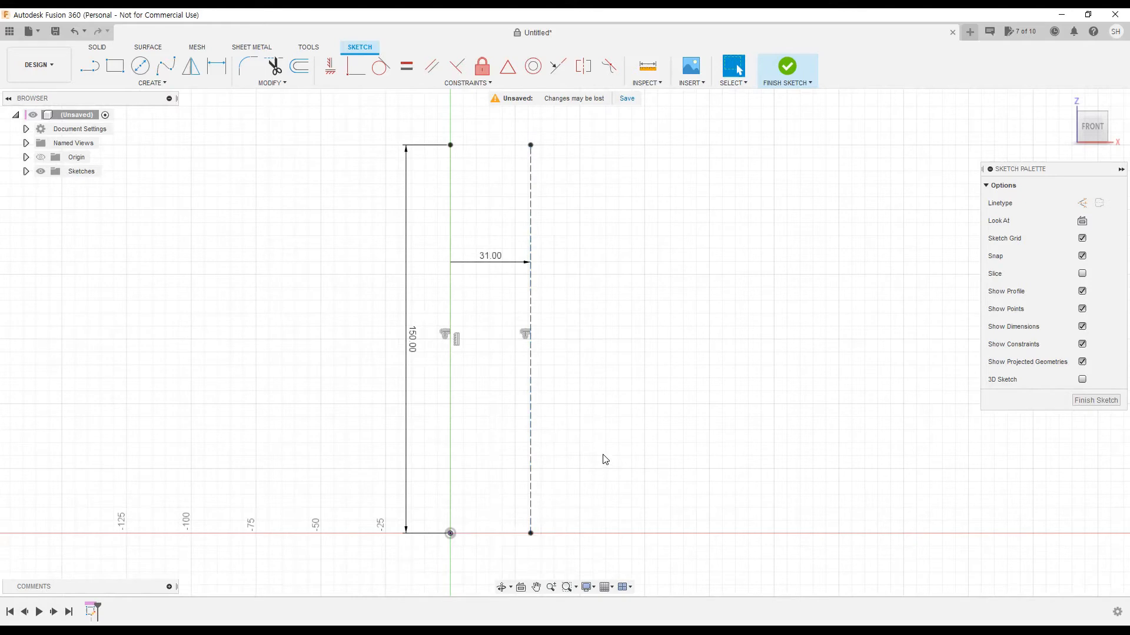
- Move the 31 mm offset dimension down between the two vertical lines, close to the baseline
{"action": "middle_click_drag", "start_coordinate": [526, 423], "coordinate": [549, 361]}
{"action": "scroll", "coordinate": [551, 359], "scroll_direction": "down", "scroll_amount": 1}
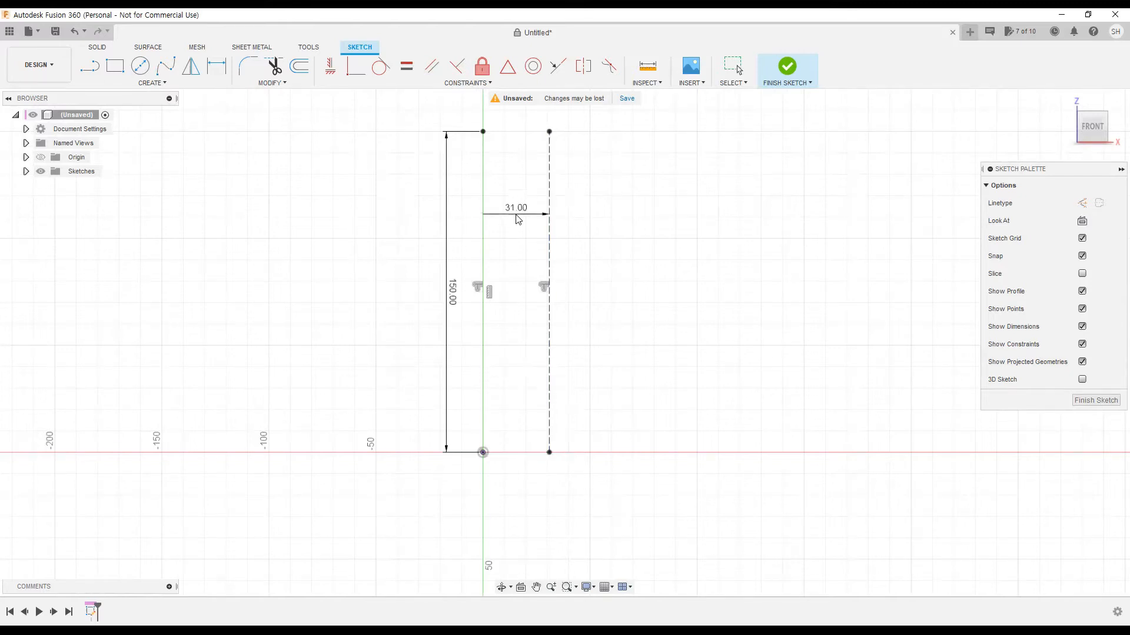
{"action": "left_click", "coordinate": [518, 248]}
{"action": "key", "text": "Escape"}
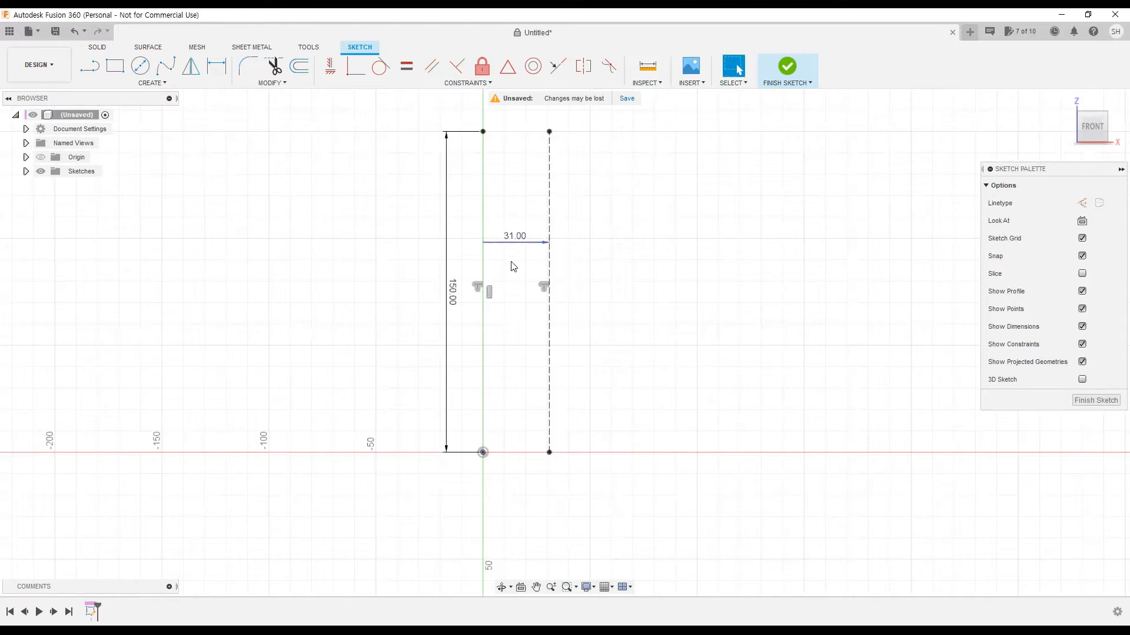
{"action": "left_click_drag", "start_coordinate": [515, 236], "coordinate": [520, 393]}
{"action": "middle_click_drag", "start_coordinate": [565, 393], "coordinate": [561, 429]}
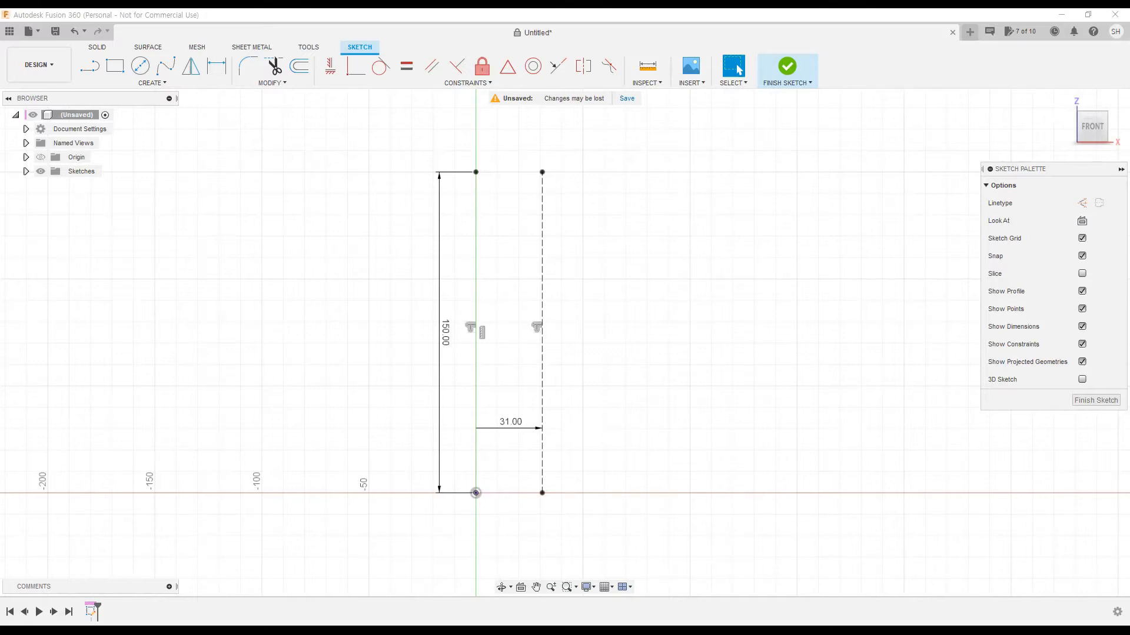
{"action": "middle_click_drag", "start_coordinate": [568, 461], "coordinate": [489, 459]}
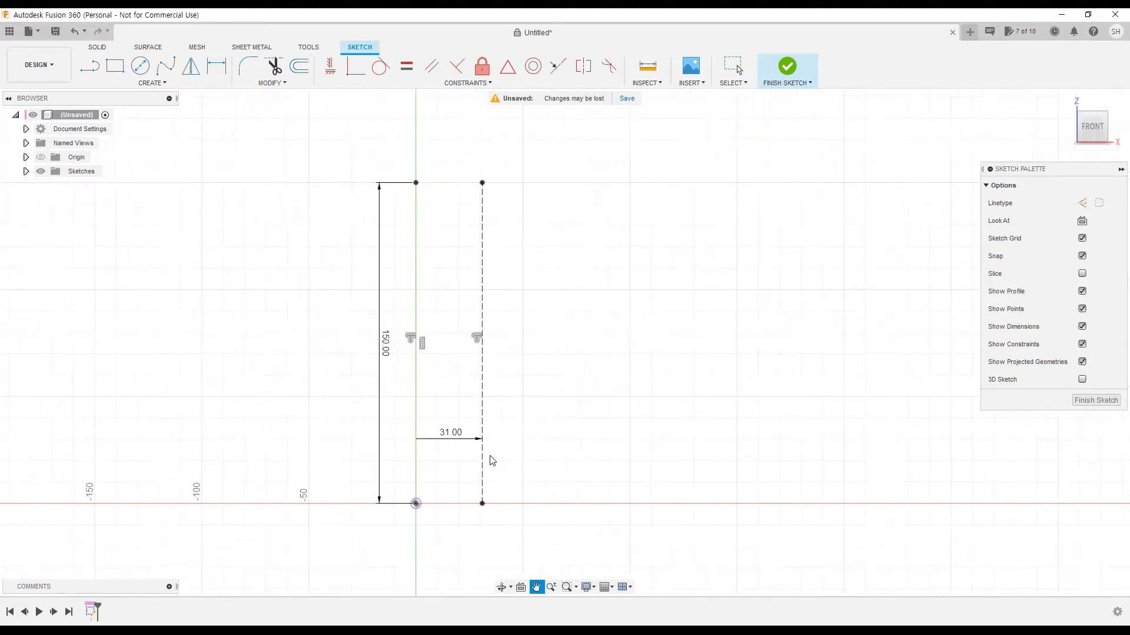
{"action": "left_click", "coordinate": [87, 75]}
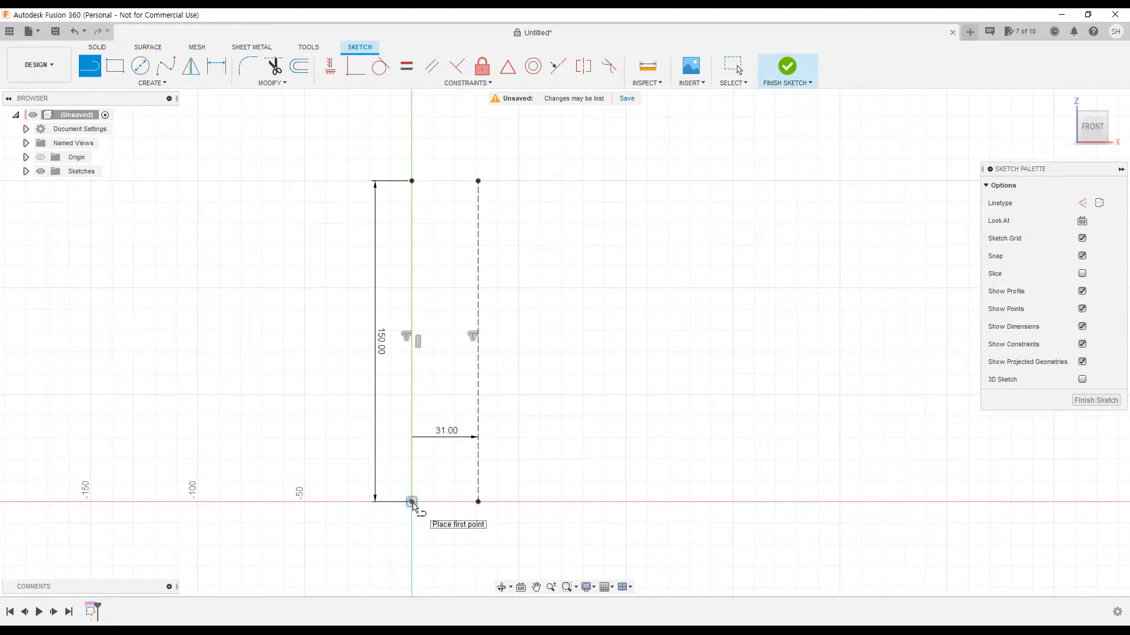
{"action": "key", "text": "Escape"}
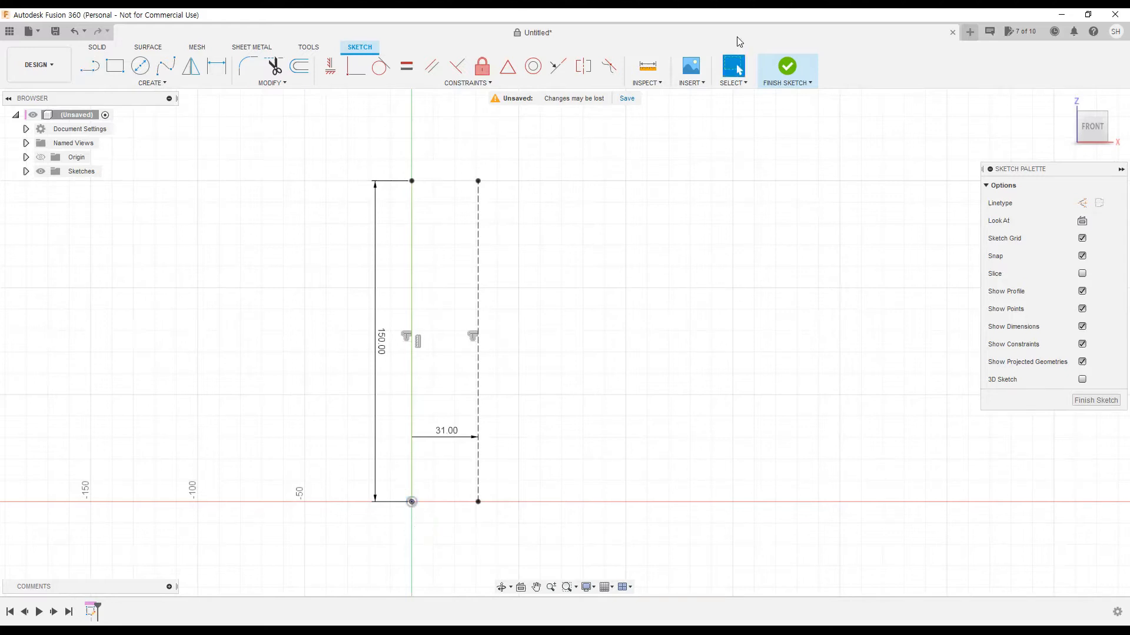
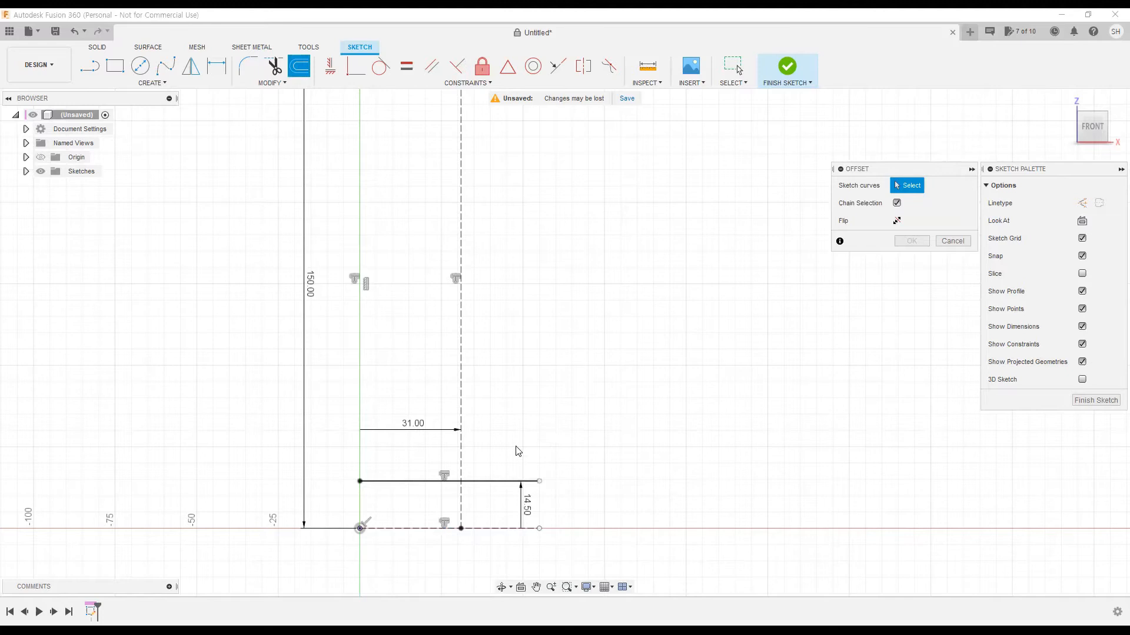
- Try to offset the horizontal line 14.5 mm above the base, open the error details, and cancel the Offset command
{"action": "left_click", "coordinate": [503, 482]}
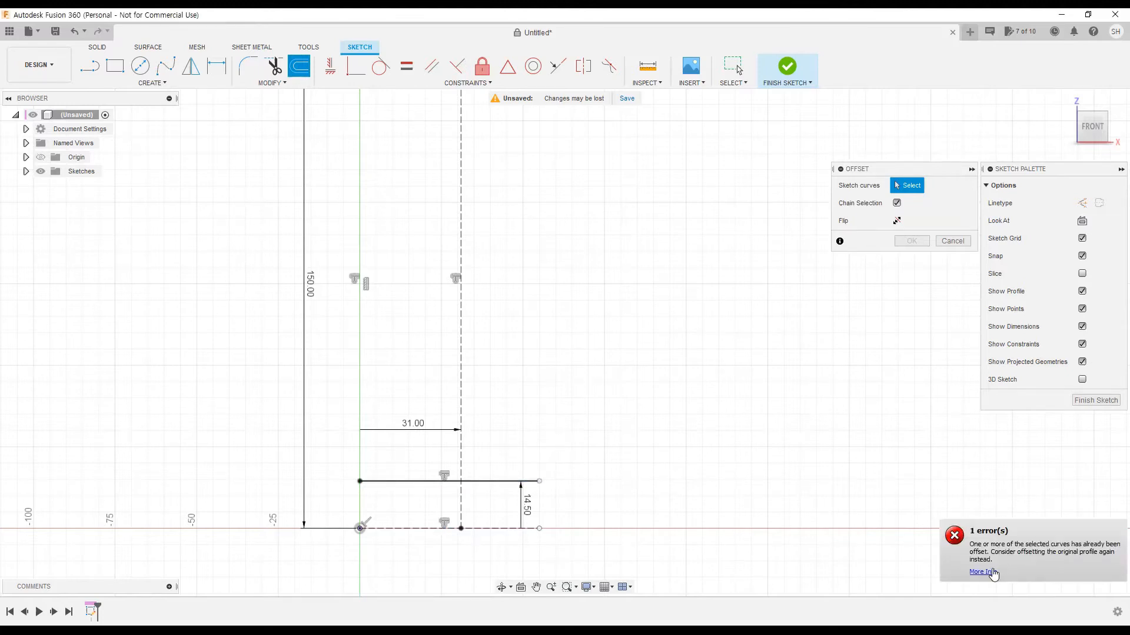
{"action": "left_click", "coordinate": [950, 529]}
{"action": "left_click", "coordinate": [1098, 560]}
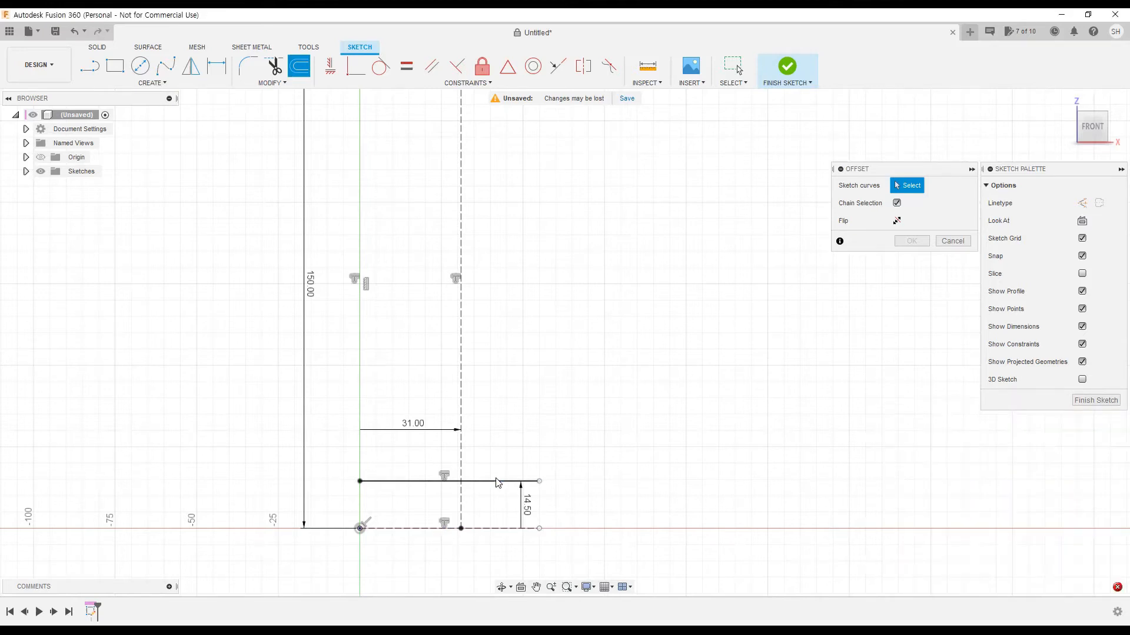
{"action": "left_click", "coordinate": [538, 481]}
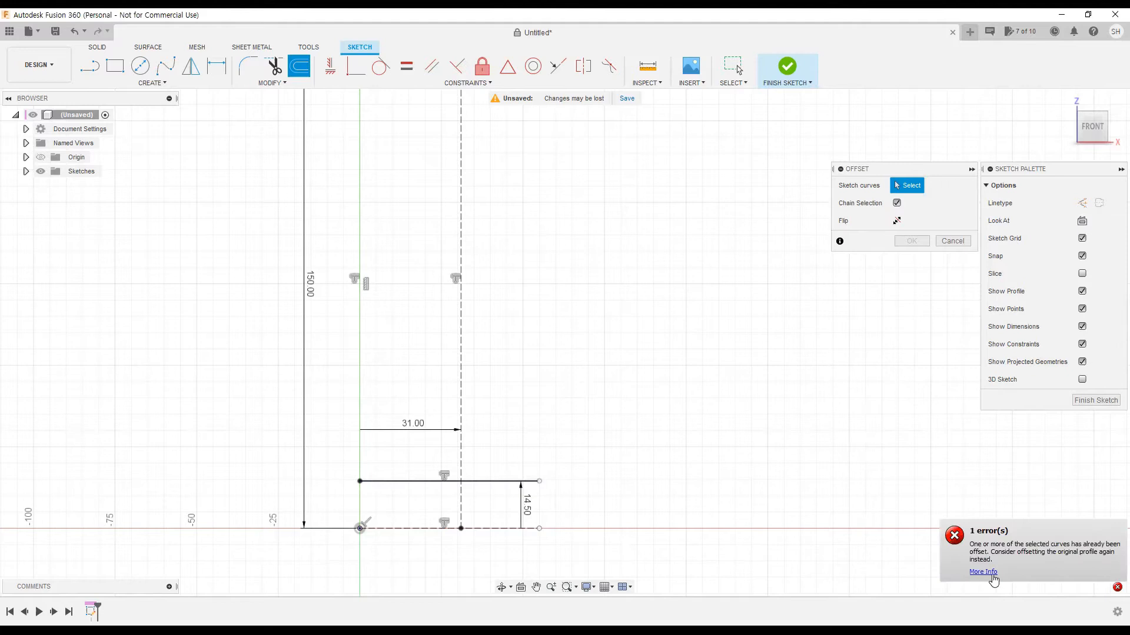
{"action": "left_click", "coordinate": [983, 572]}
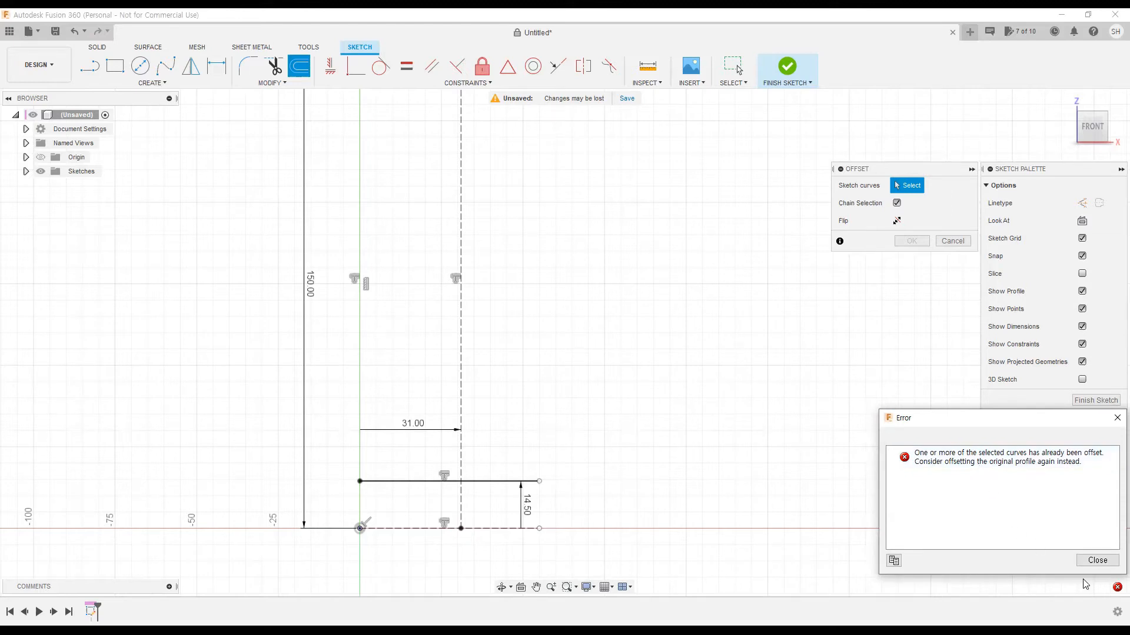
{"action": "left_click", "coordinate": [1097, 560]}
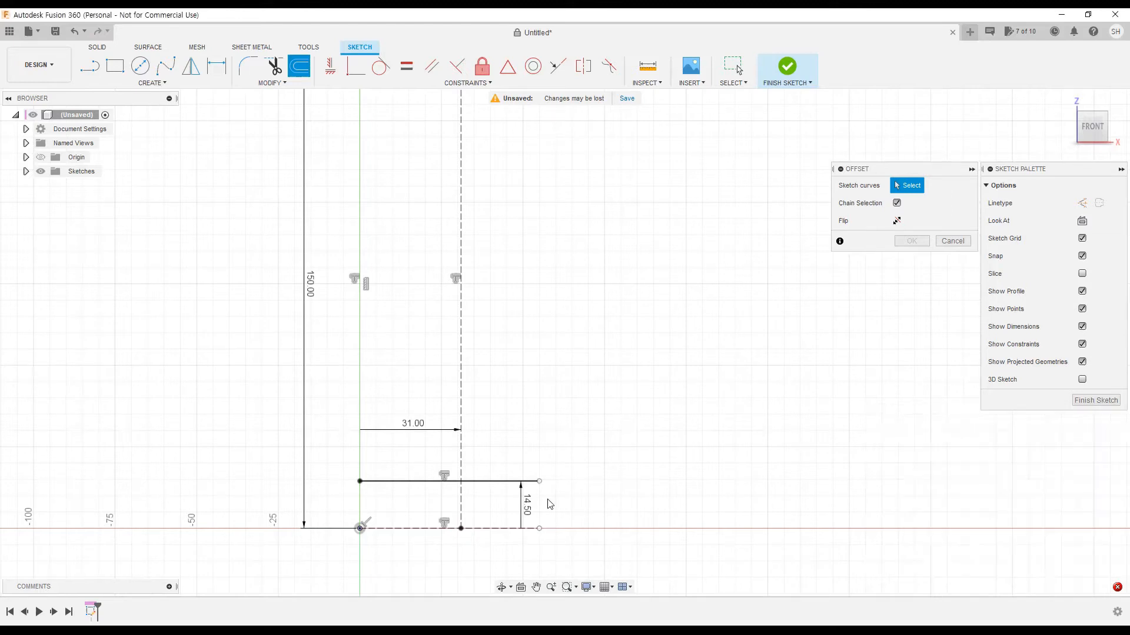
{"action": "key", "text": "Escape"}
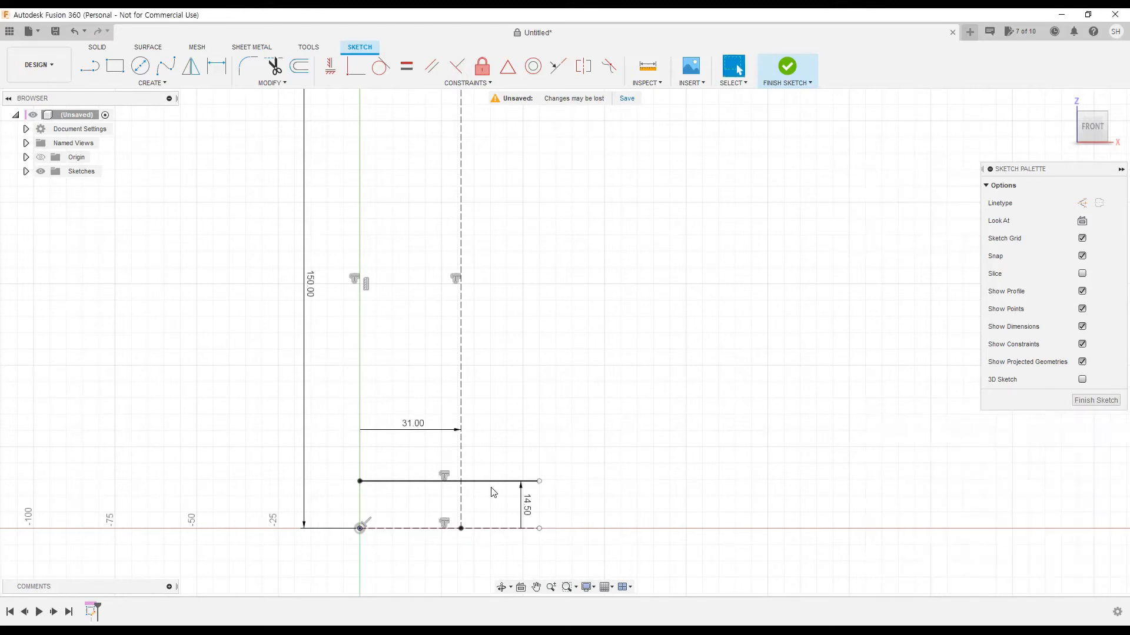
- Delete the offset constraint between the base construction line and the horizontal line above it
{"action": "left_click", "coordinate": [445, 477]}
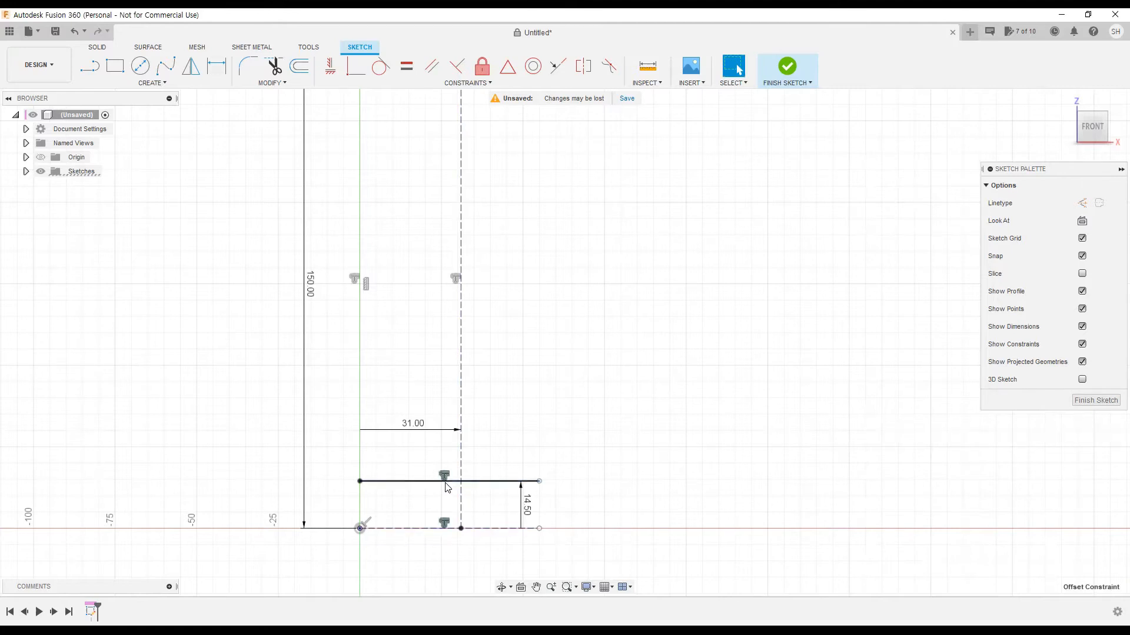
{"action": "scroll", "coordinate": [445, 486], "scroll_direction": "up", "scroll_amount": 5}
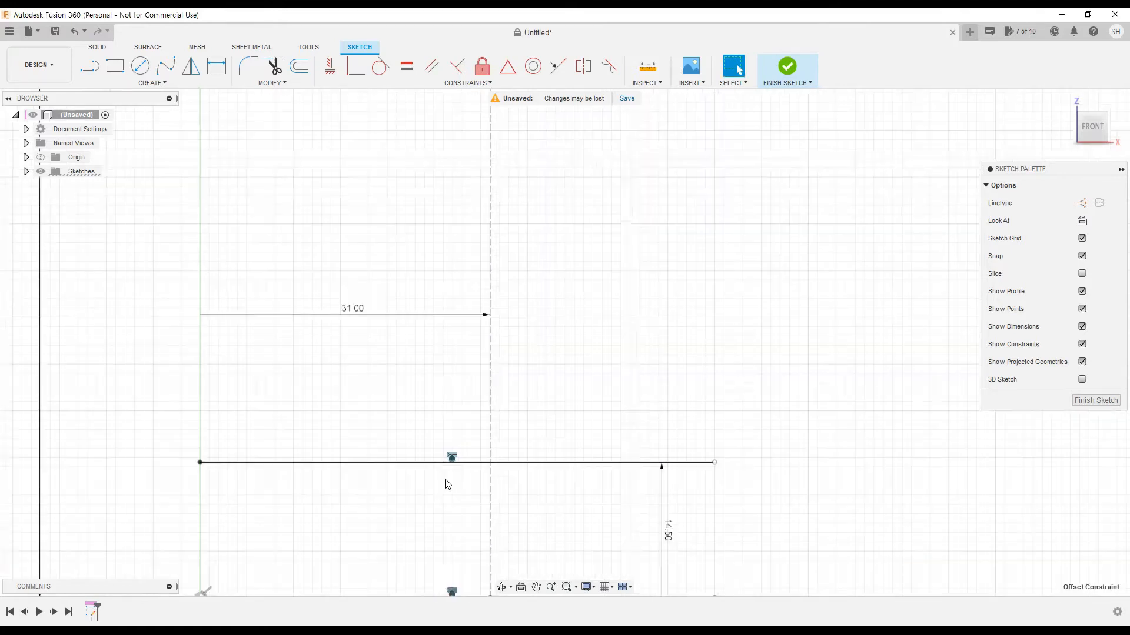
{"action": "key", "text": "Delete"}
{"action": "scroll", "coordinate": [473, 487], "scroll_direction": "down", "scroll_amount": 3}
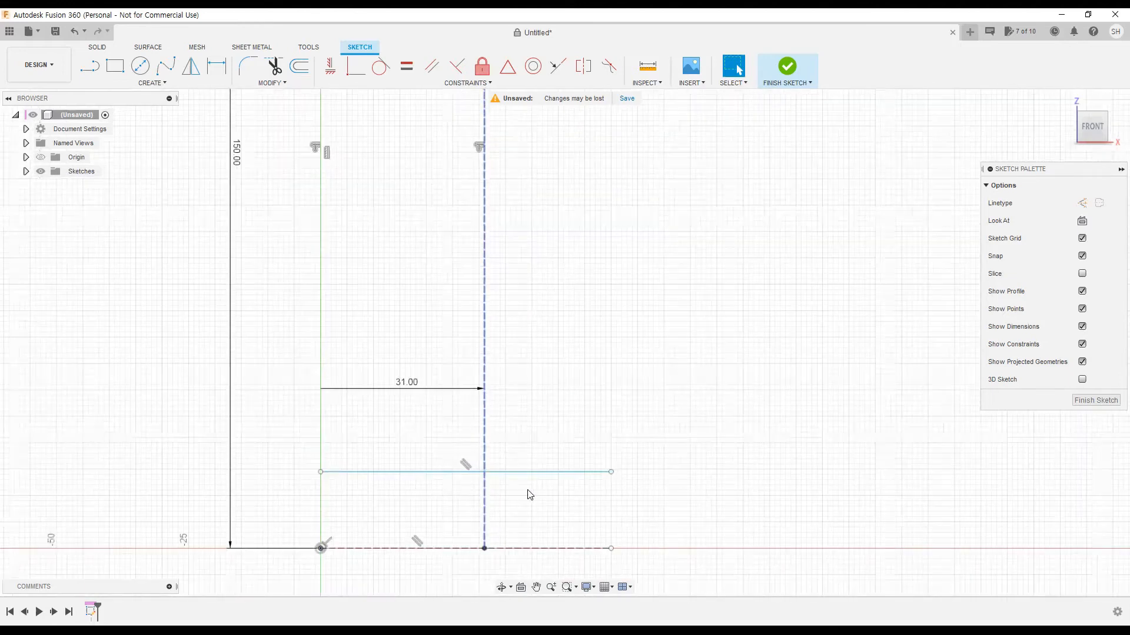
{"action": "scroll", "coordinate": [472, 503], "scroll_direction": "down", "scroll_amount": 1}
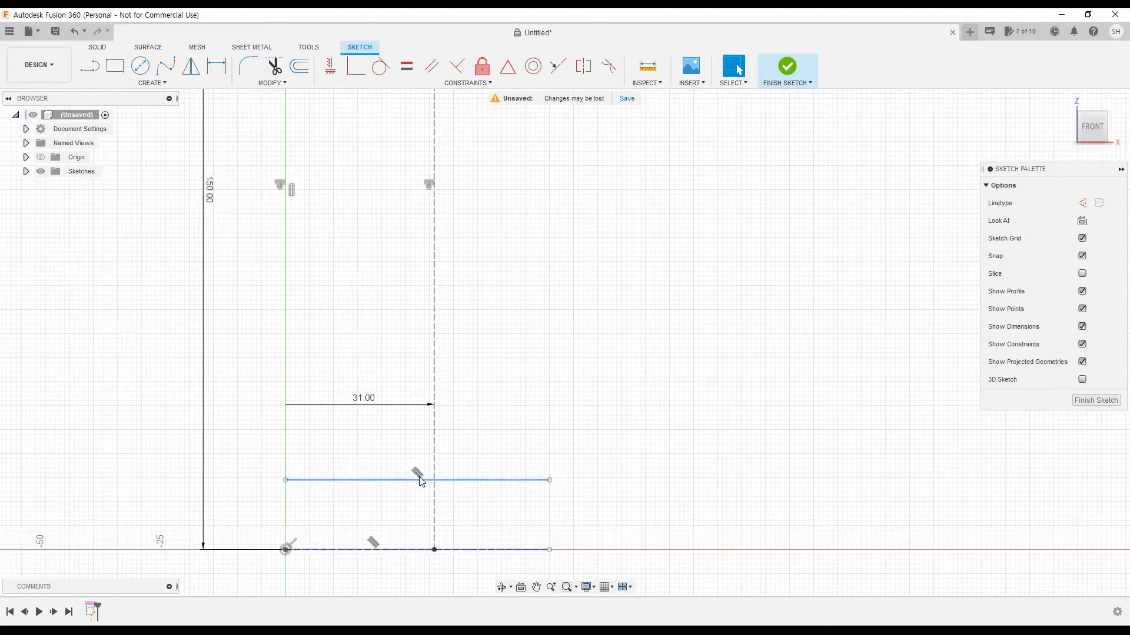
- Offset the horizontal line above the base upward by 62 mm
{"action": "scroll", "coordinate": [419, 476], "scroll_direction": "down", "scroll_amount": 2}
{"action": "left_click", "coordinate": [298, 68]}
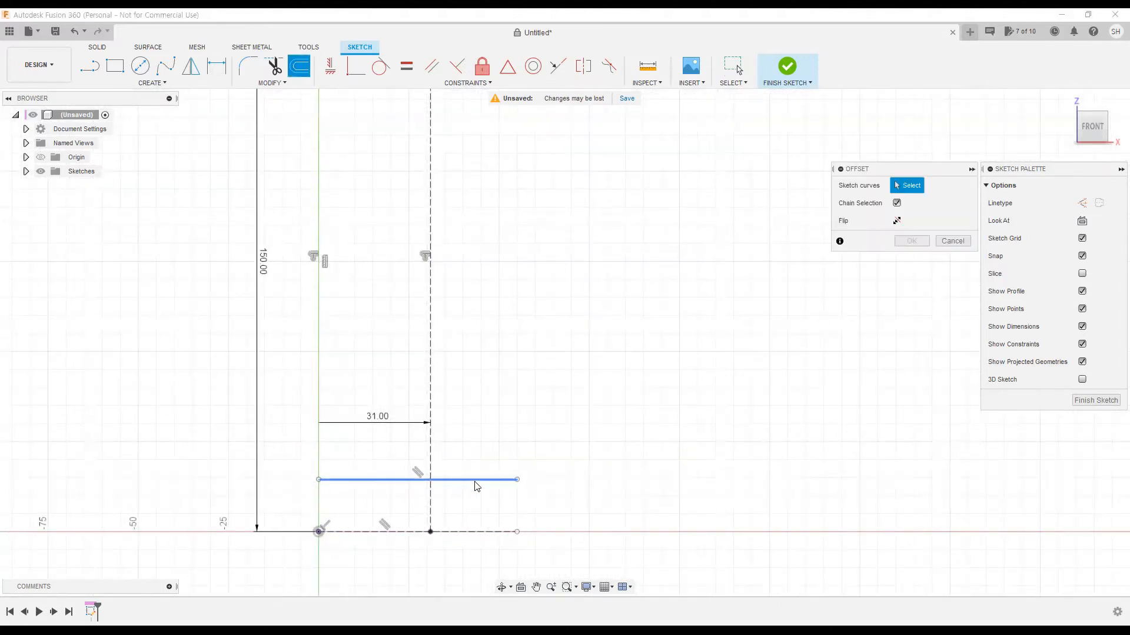
{"action": "type", "text": "62"}
{"action": "key", "text": "Return"}
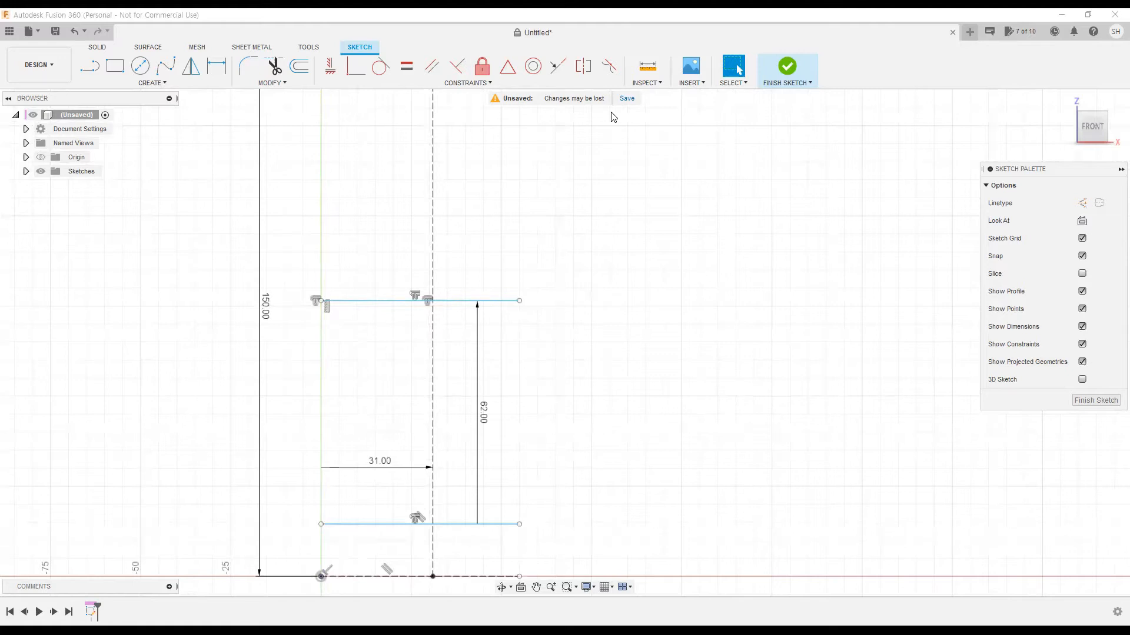
- Check the bottle reference drawing for the shoulder height and try to offset the uppermost horizontal line
{"action": "key", "text": "alt+Tab"}
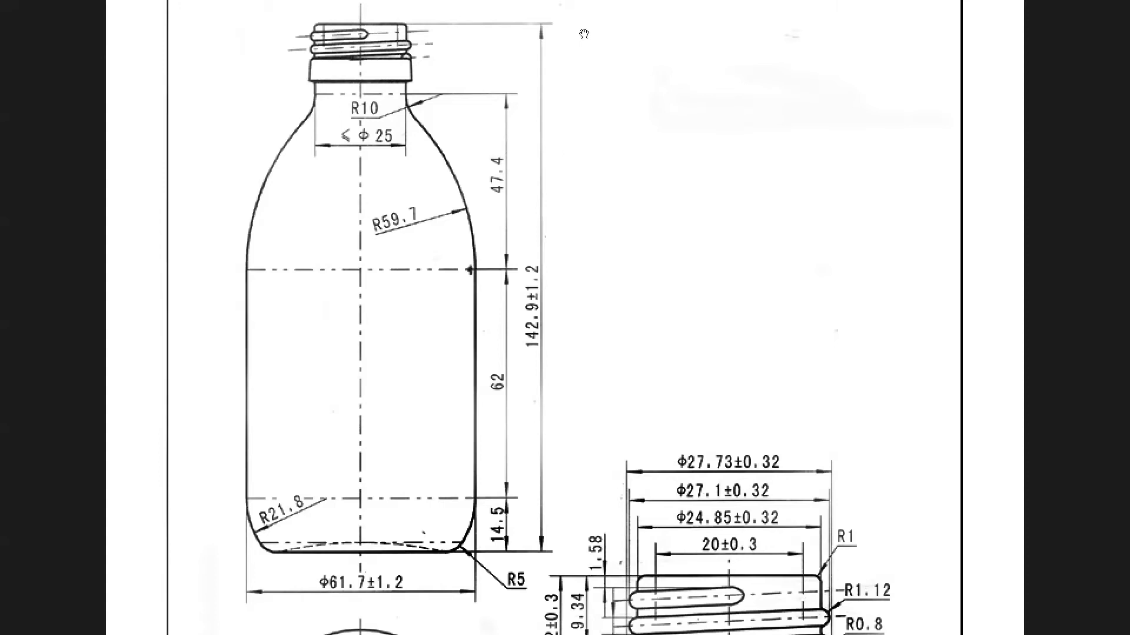
{"action": "key", "text": "alt+Tab"}
{"action": "left_click", "coordinate": [299, 66]}
{"action": "left_click", "coordinate": [459, 304]}
{"action": "key", "text": "Escape"}
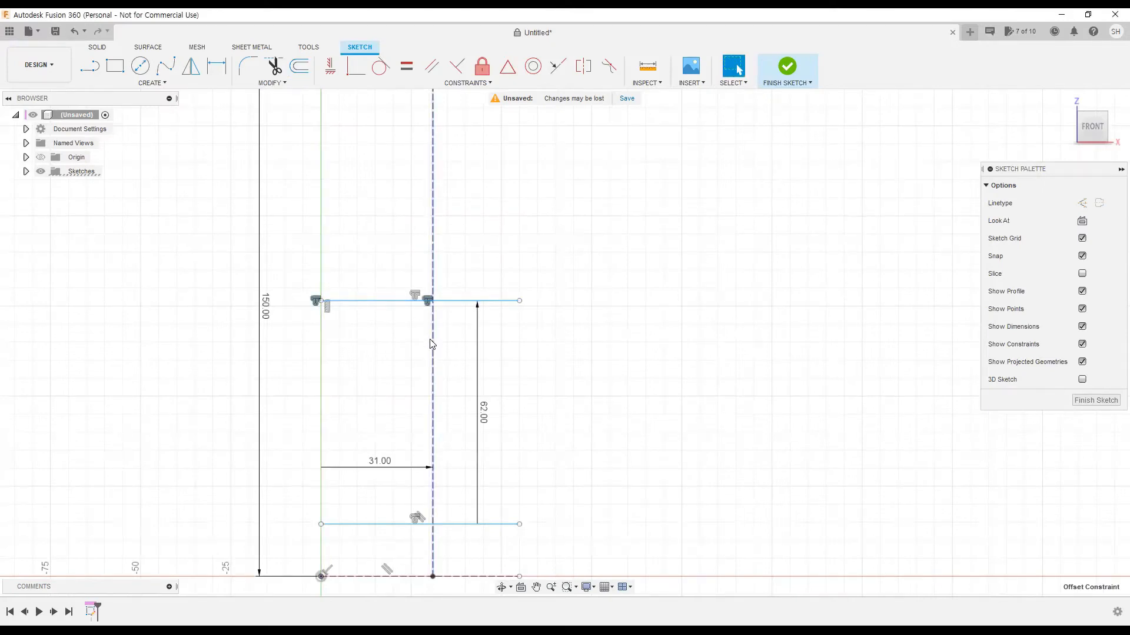
- Delete the offset constraint between the vertical centerline and the vertical construction line
{"action": "key", "text": "Delete"}
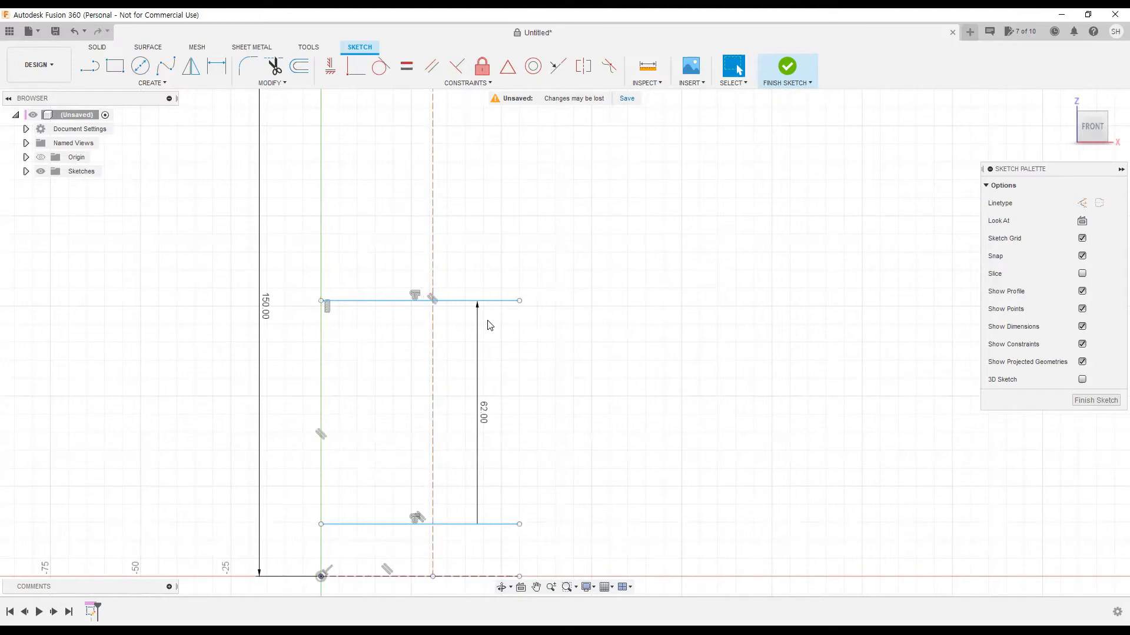
{"action": "left_click", "coordinate": [301, 70]}
{"action": "key", "text": "Escape"}
- Delete the 62 mm offset constraint between the two solid horizontal lines
{"action": "scroll", "coordinate": [424, 328], "scroll_direction": "up", "scroll_amount": 2}
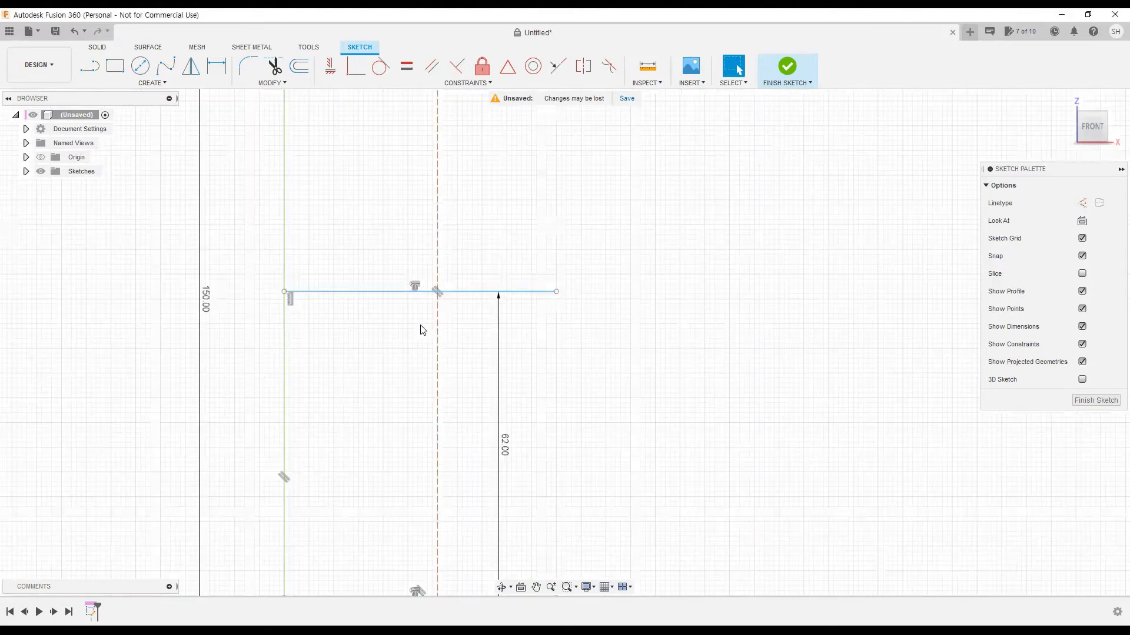
{"action": "left_click", "coordinate": [415, 286]}
{"action": "key", "text": "Delete"}
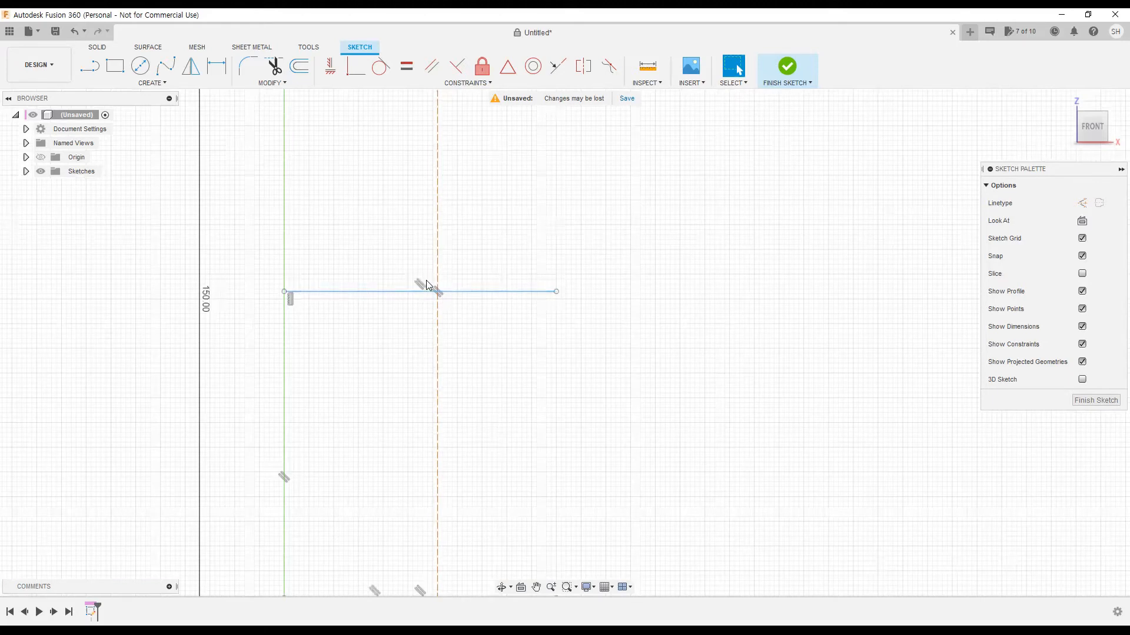
{"action": "scroll", "coordinate": [445, 286], "scroll_direction": "down", "scroll_amount": 2}
{"action": "middle_click_drag", "start_coordinate": [515, 369], "coordinate": [491, 416]}
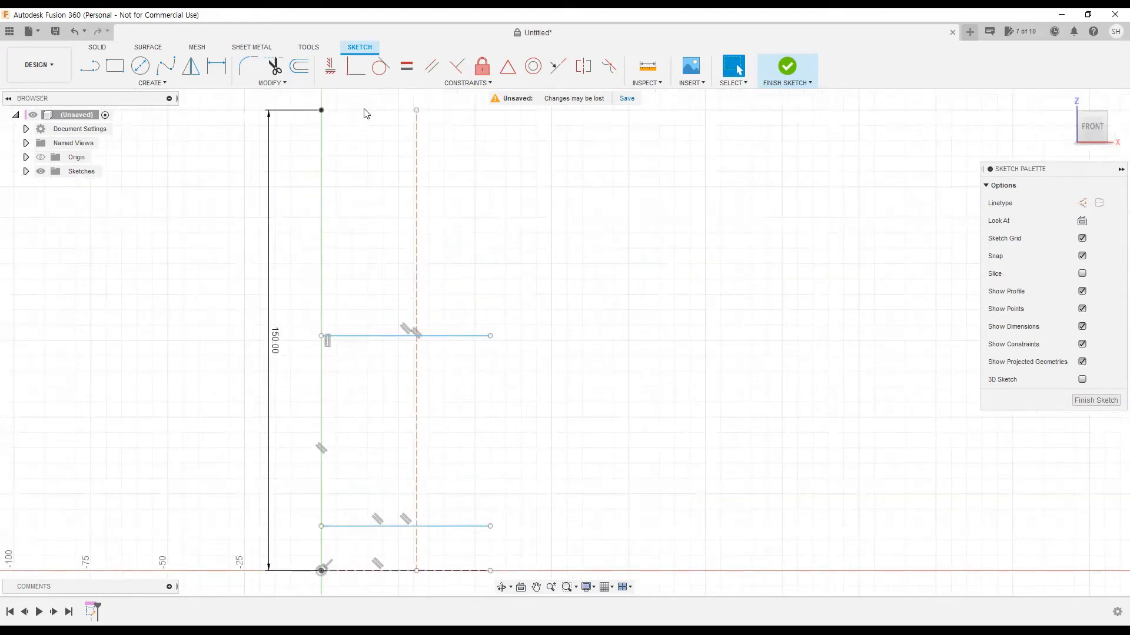
- Offset the uppermost horizontal line upward by 47.4 mm
{"action": "left_click", "coordinate": [299, 66]}
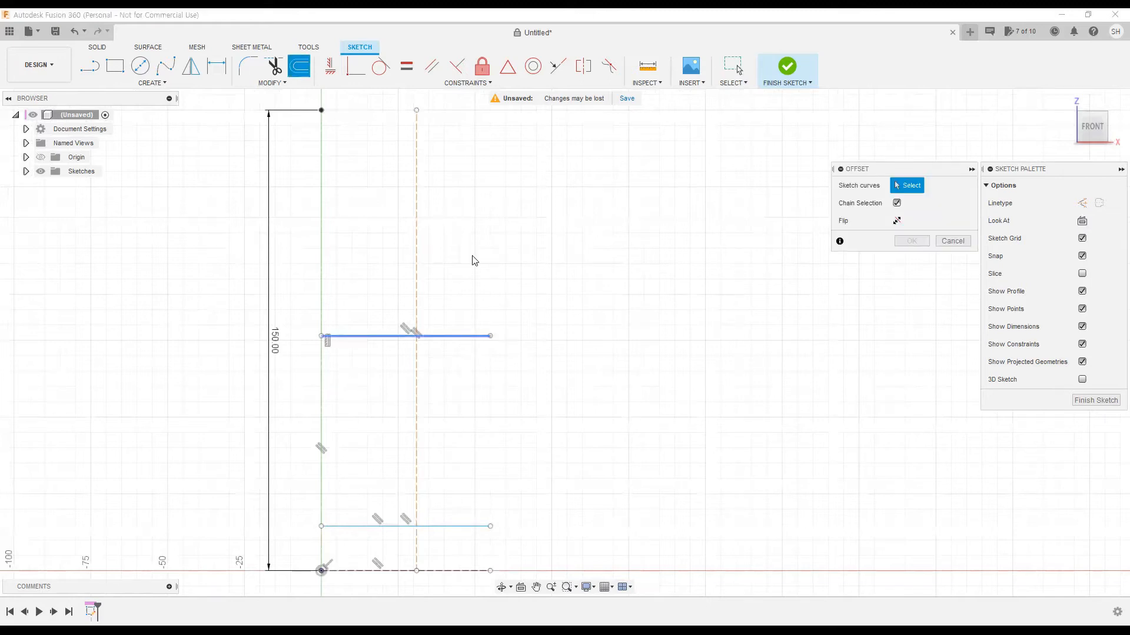
{"action": "type", "text": "47.4"}
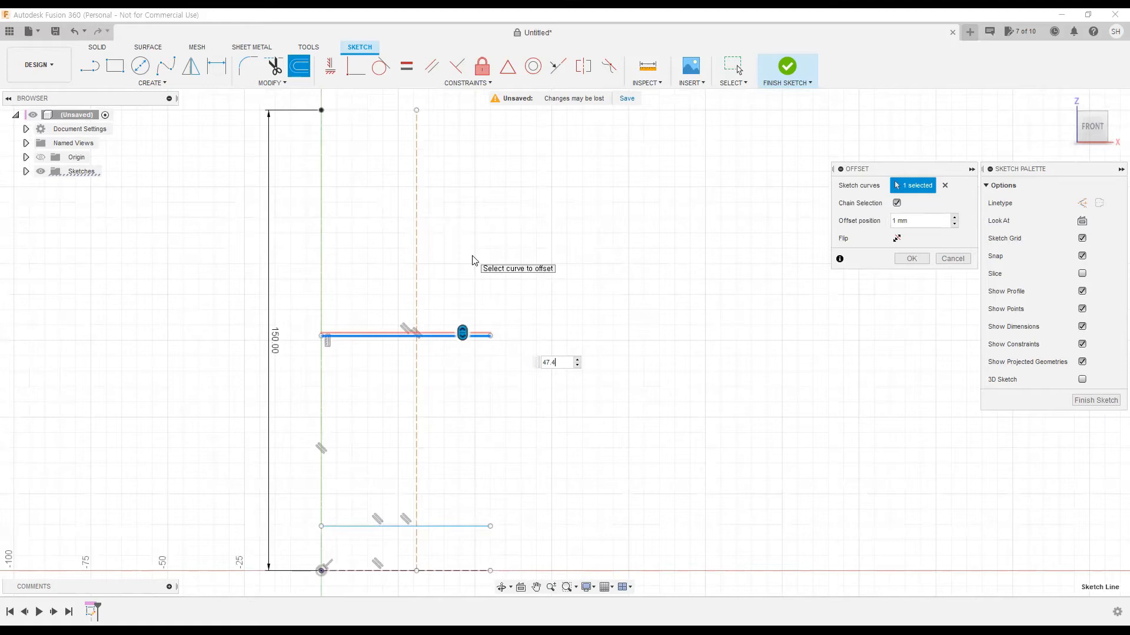
{"action": "key", "text": "Return"}
- Delete the offset constraint linking the newest top horizontal line to the line below it
{"action": "middle_click_drag", "start_coordinate": [507, 328], "coordinate": [518, 302]}
{"action": "left_click", "coordinate": [416, 158]}
{"action": "key", "text": "Delete"}
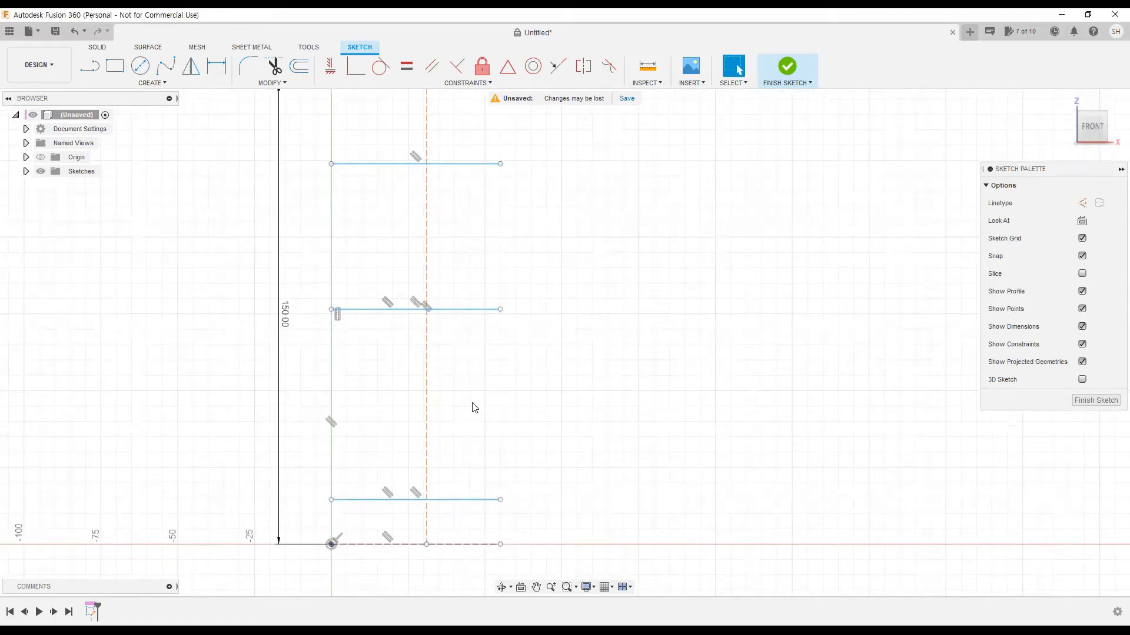
- Dimension the vertical spacing between the outer endpoints of the base construction line and the horizontal line just above it
{"action": "left_click", "coordinate": [480, 546]}
{"action": "middle_click_drag", "start_coordinate": [552, 318], "coordinate": [520, 332]}
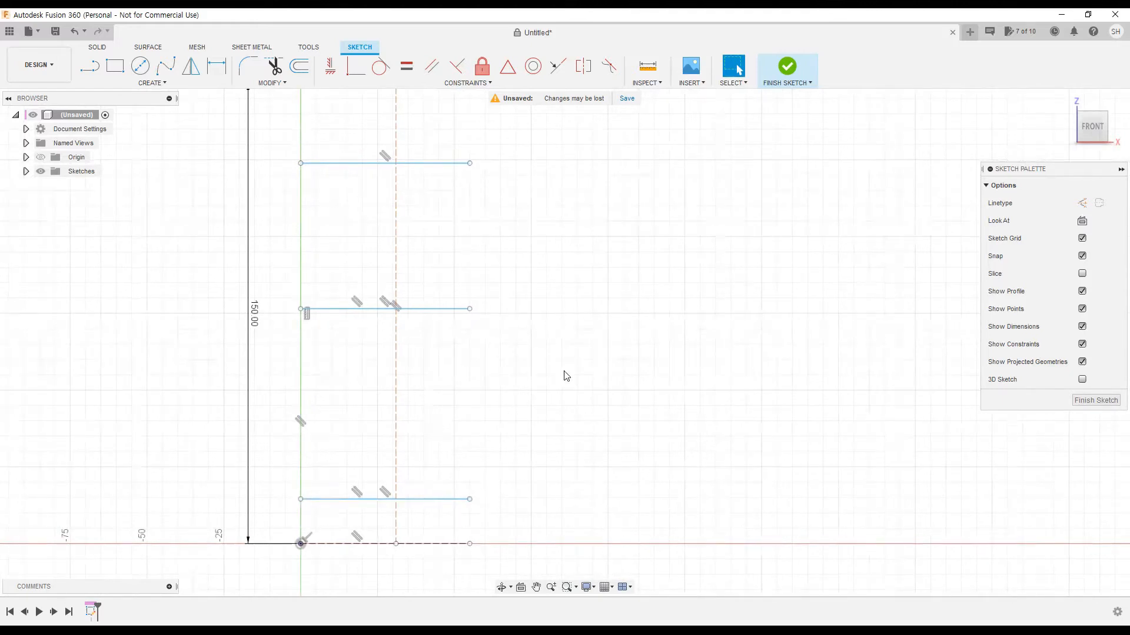
{"action": "key", "text": "d"}
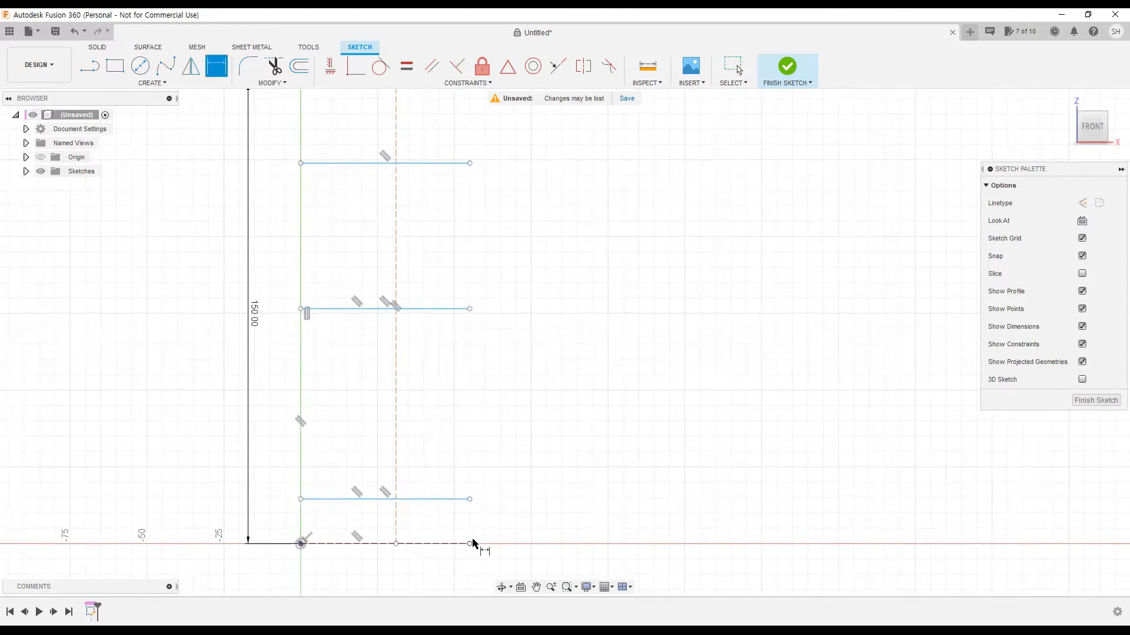
{"action": "left_click", "coordinate": [471, 546]}
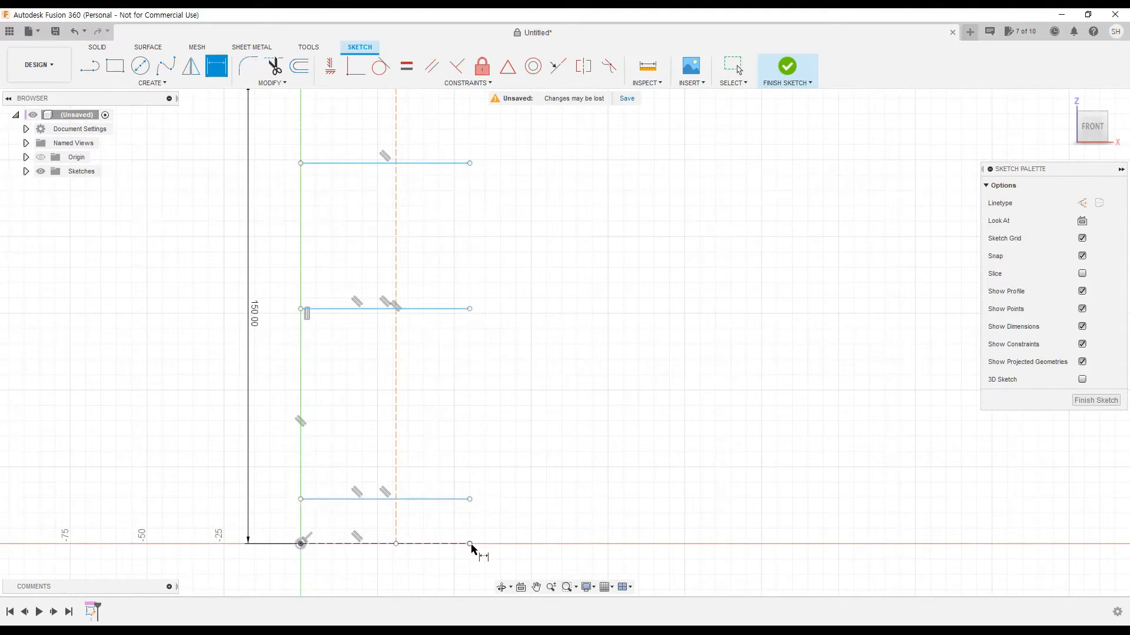
{"action": "left_click", "coordinate": [470, 499]}
{"action": "left_click", "coordinate": [500, 523]}
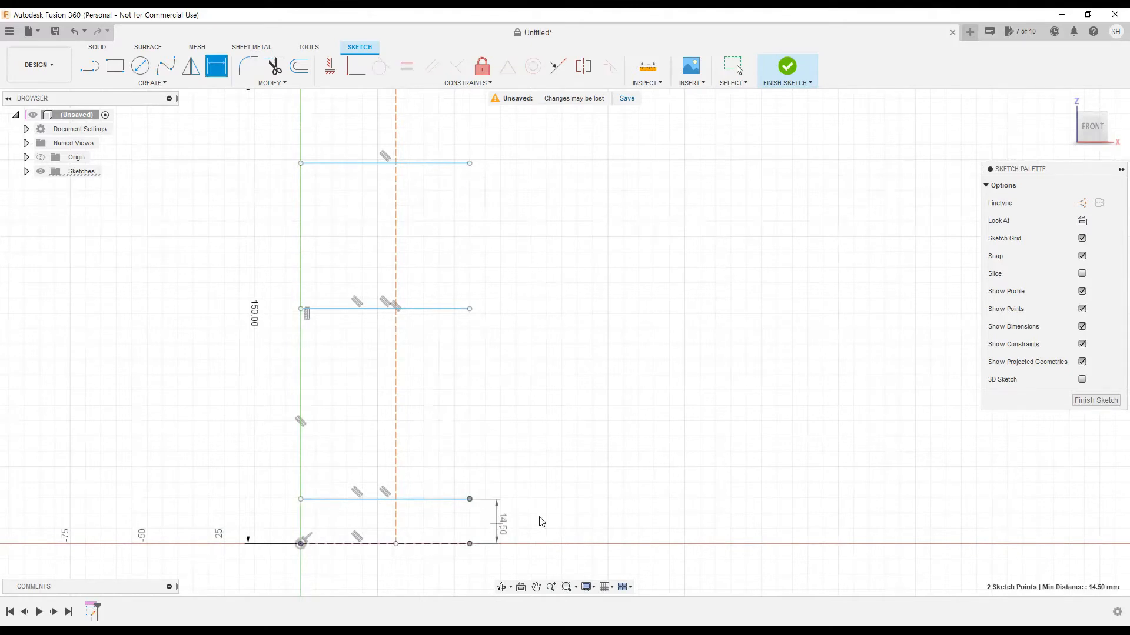
{"action": "key", "text": "Return"}
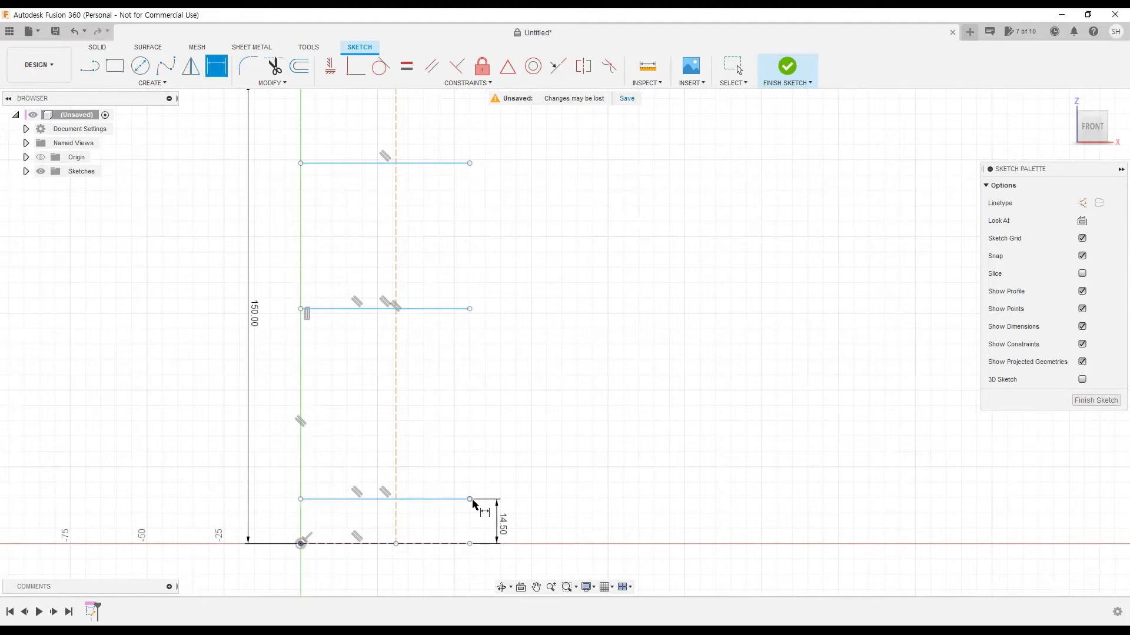
- Dimension the two upper vertical spacings between the outer endpoints of the three solid horizontal lines
{"action": "left_click", "coordinate": [470, 499]}
{"action": "left_click", "coordinate": [470, 309]}
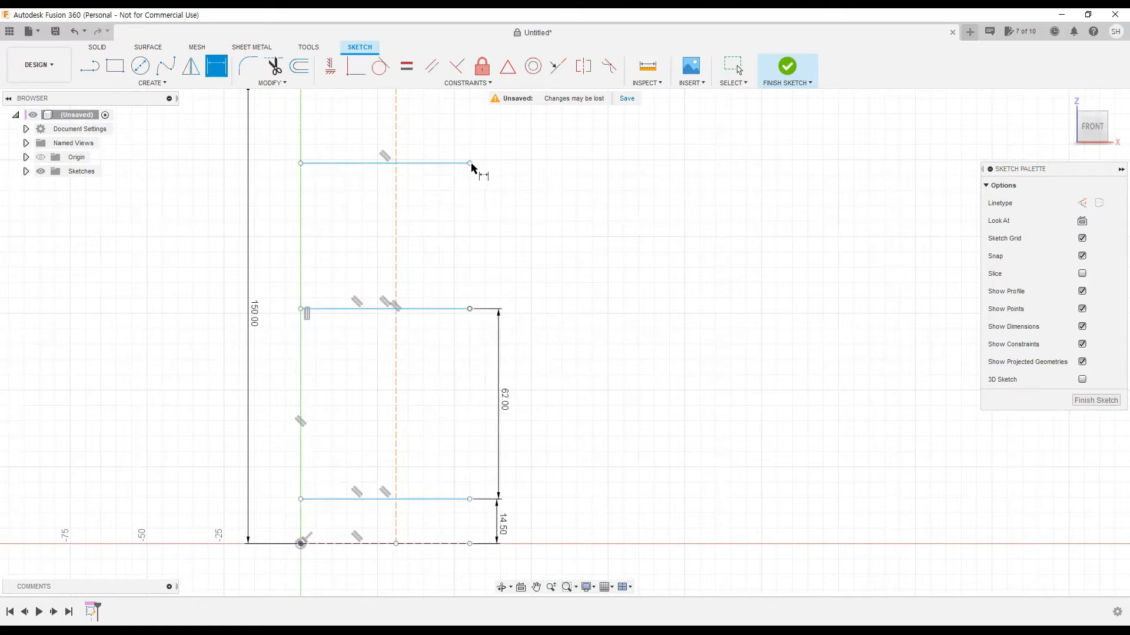
{"action": "left_click", "coordinate": [500, 223]}
{"action": "key", "text": "Return"}
{"action": "key", "text": "Escape"}
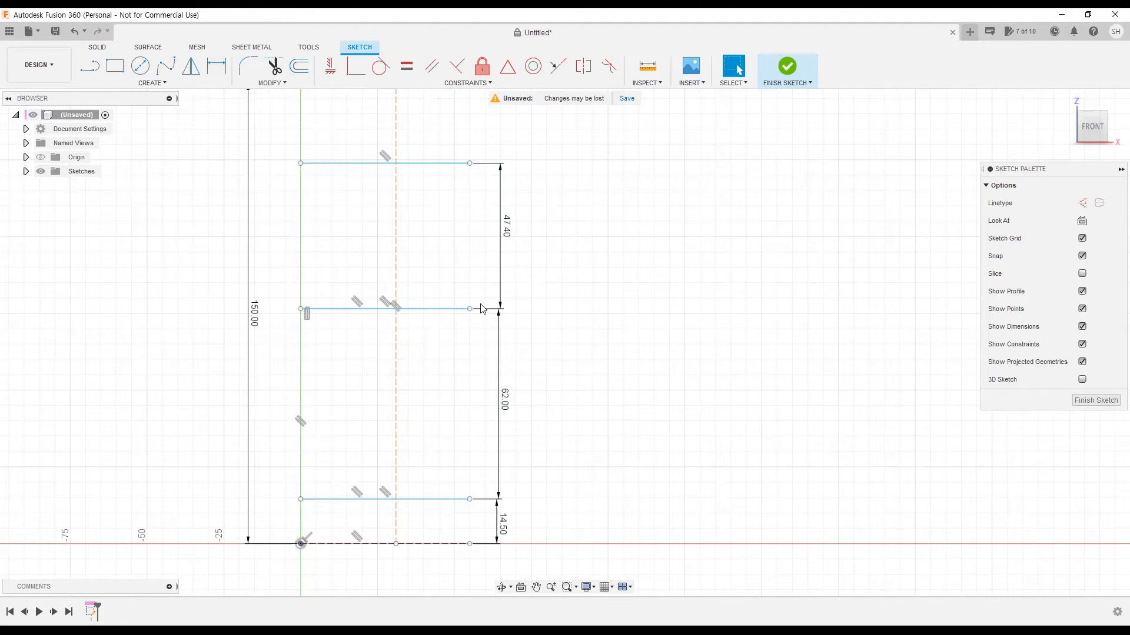
- Convert the three solid horizontal lines above the base to construction lines
{"action": "left_click_drag", "start_coordinate": [436, 149], "coordinate": [421, 523]}
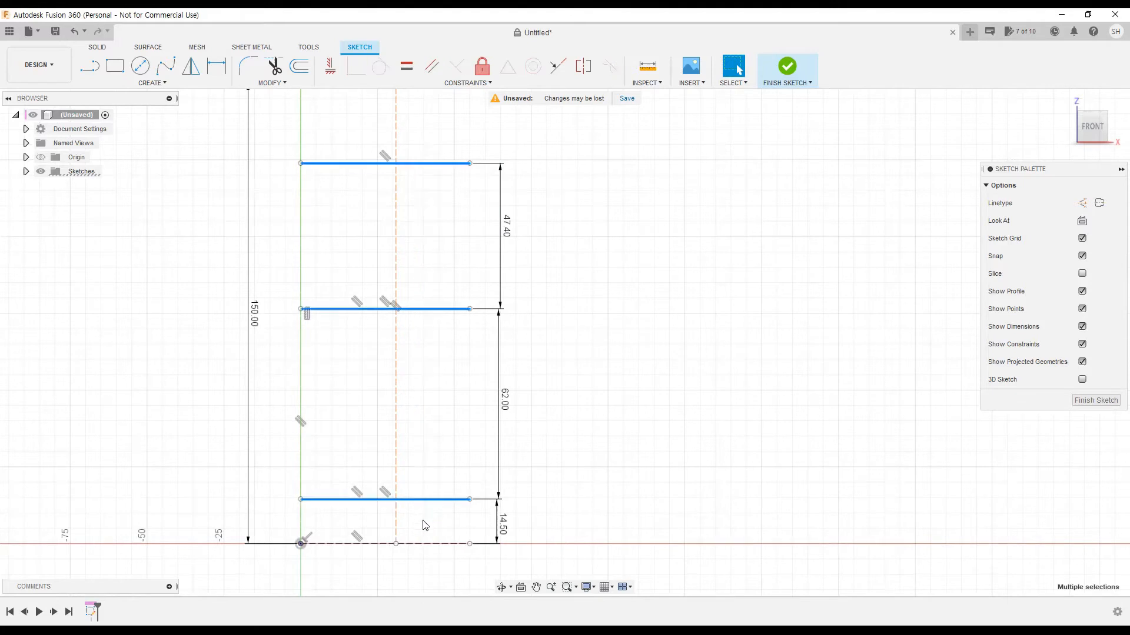
{"action": "key", "text": "x"}
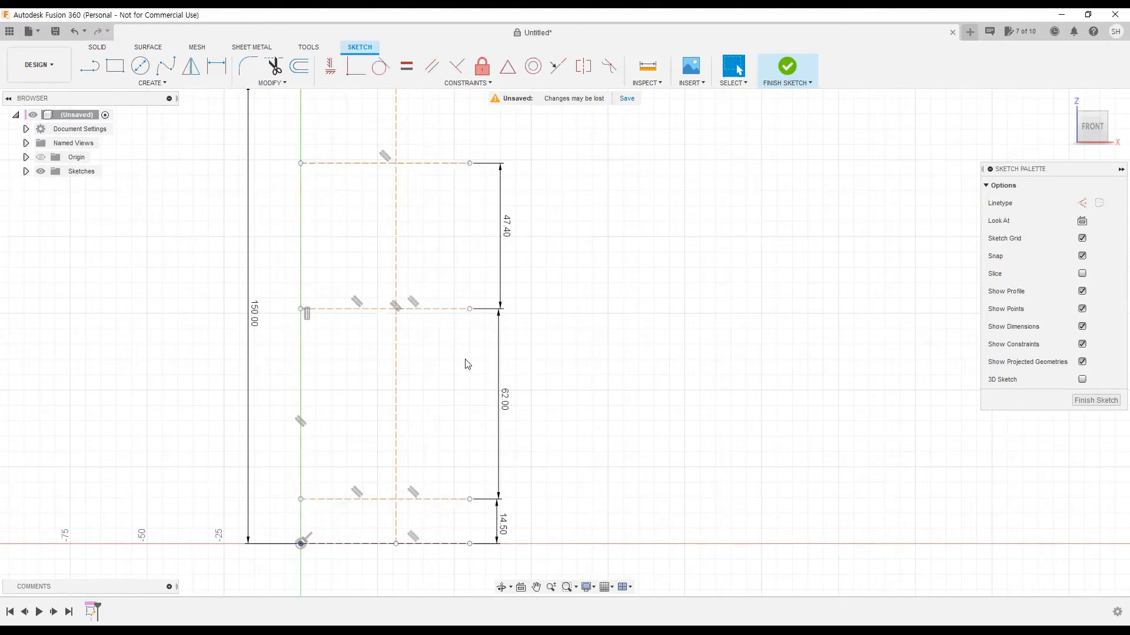
{"action": "middle_click_drag", "start_coordinate": [531, 338], "coordinate": [631, 369]}
{"action": "left_click_drag", "start_coordinate": [415, 224], "coordinate": [382, 272]}
{"action": "left_click_drag", "start_coordinate": [517, 245], "coordinate": [456, 264]}
{"action": "left_click_drag", "start_coordinate": [535, 328], "coordinate": [530, 380]}
{"action": "left_click_drag", "start_coordinate": [542, 509], "coordinate": [551, 542]}
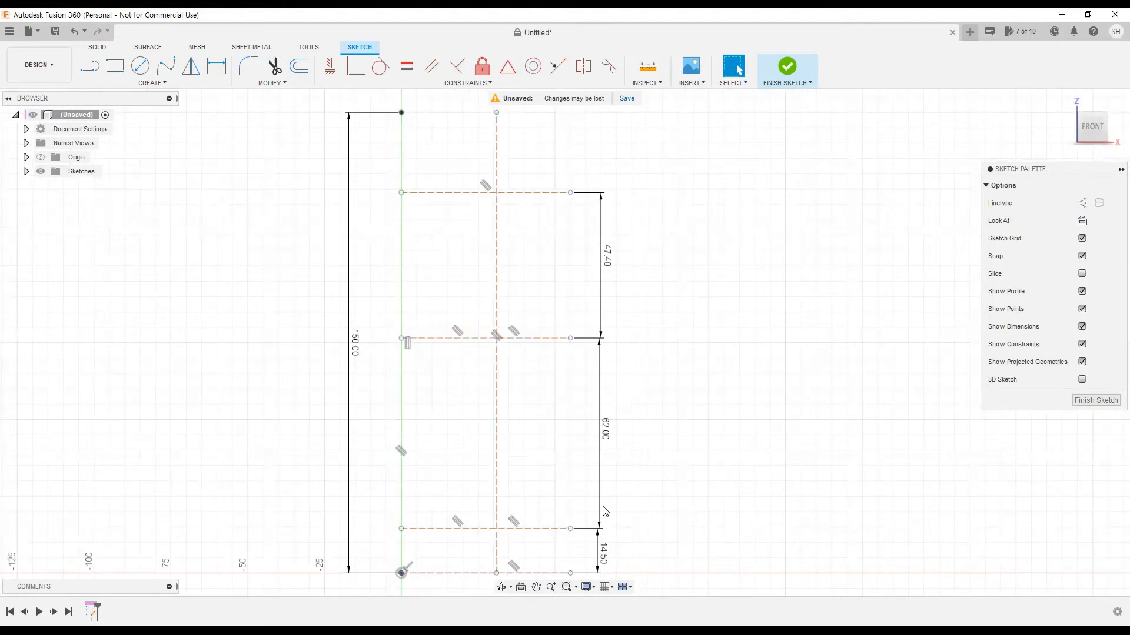
{"action": "middle_click_drag", "start_coordinate": [606, 499], "coordinate": [587, 493]}
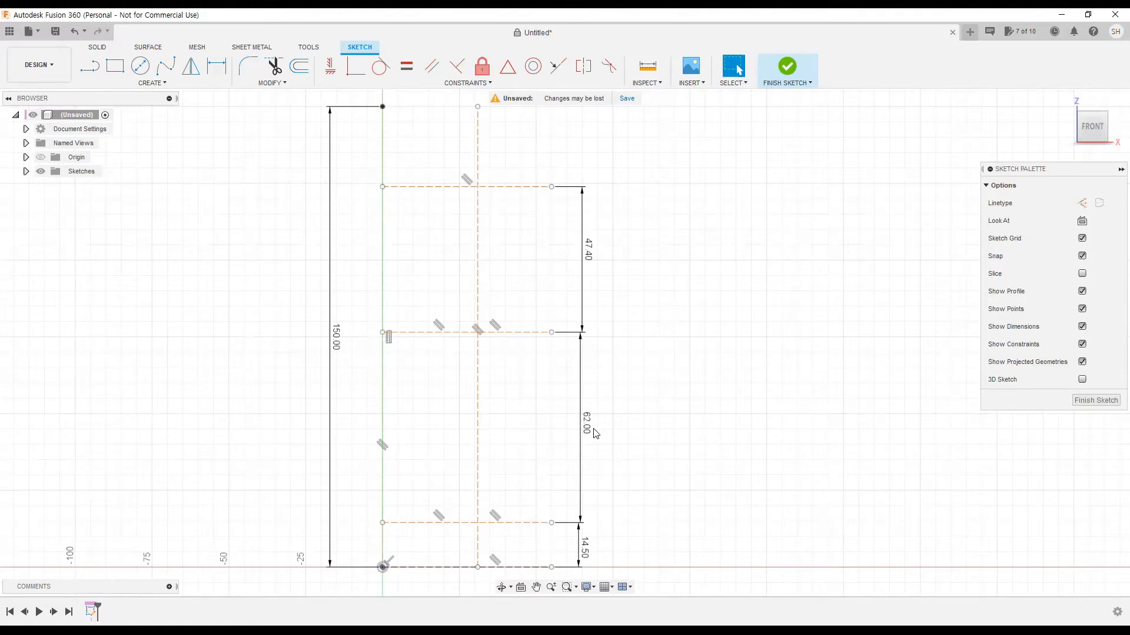
{"action": "left_click_drag", "start_coordinate": [585, 427], "coordinate": [583, 432]}
{"action": "left_click_drag", "start_coordinate": [583, 250], "coordinate": [585, 254]}
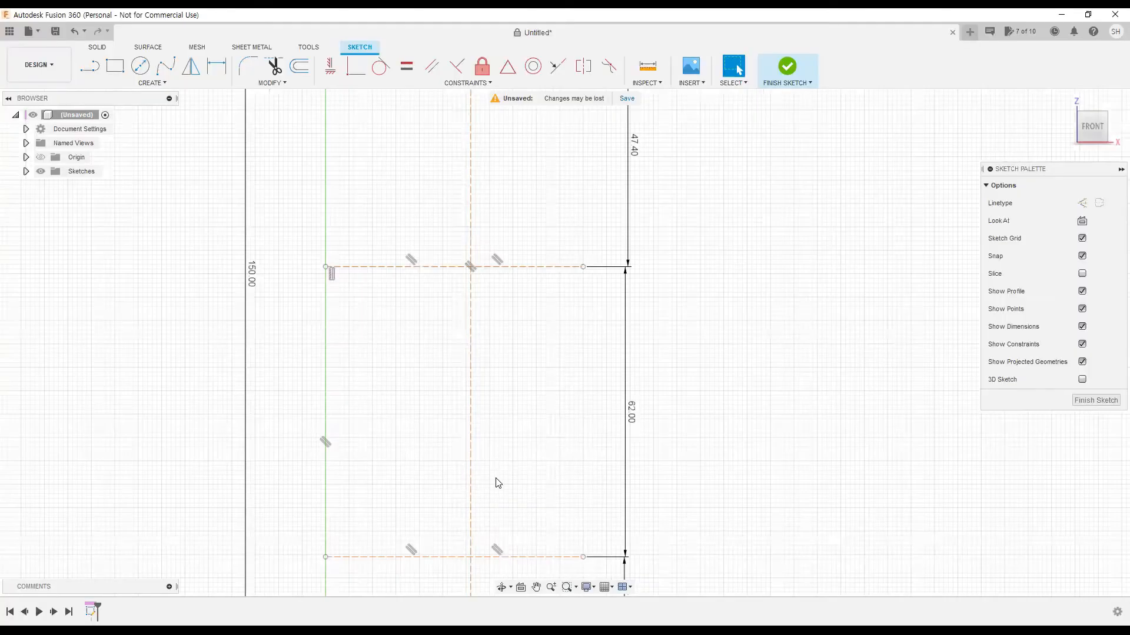
- Draw a solid 62 mm vertical line along the vertical construction line, from the middle horizontal guide down to the guide just above the base
{"action": "left_click_drag", "start_coordinate": [496, 479], "coordinate": [532, 423]}
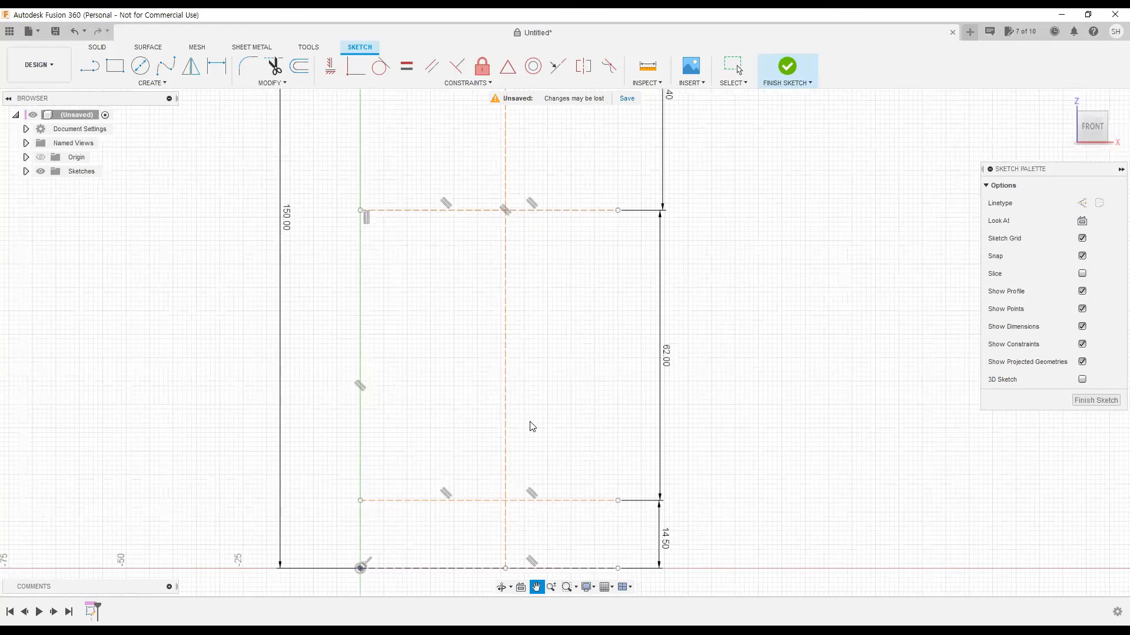
{"action": "middle_click_drag", "start_coordinate": [483, 431], "coordinate": [485, 430]}
{"action": "scroll", "coordinate": [510, 414], "scroll_direction": "up", "scroll_amount": 1}
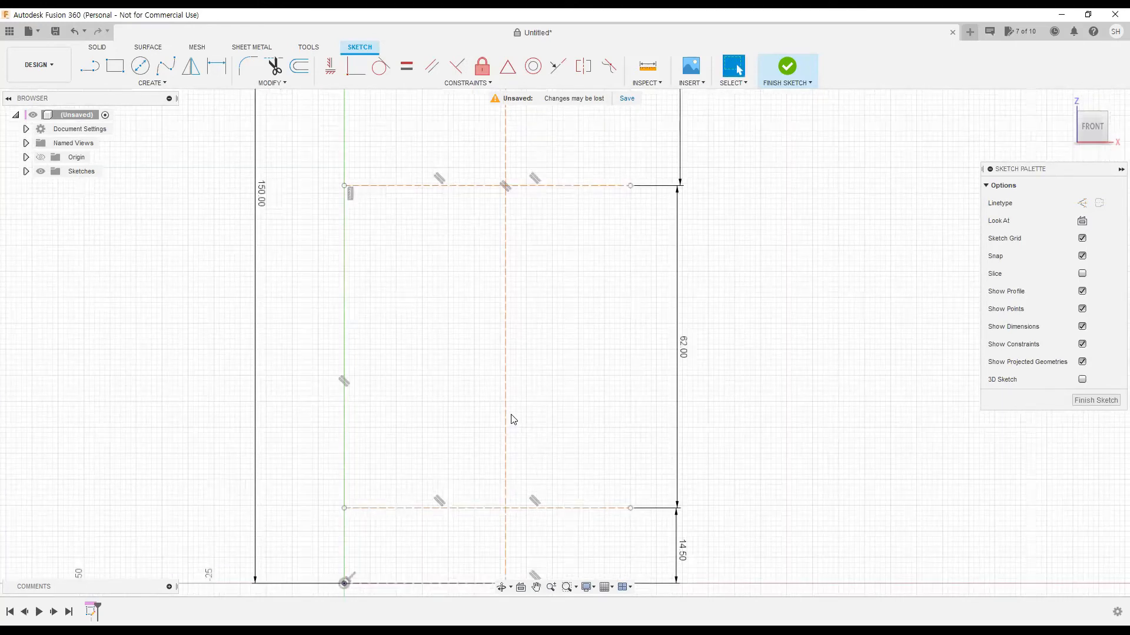
{"action": "left_click", "coordinate": [92, 73]}
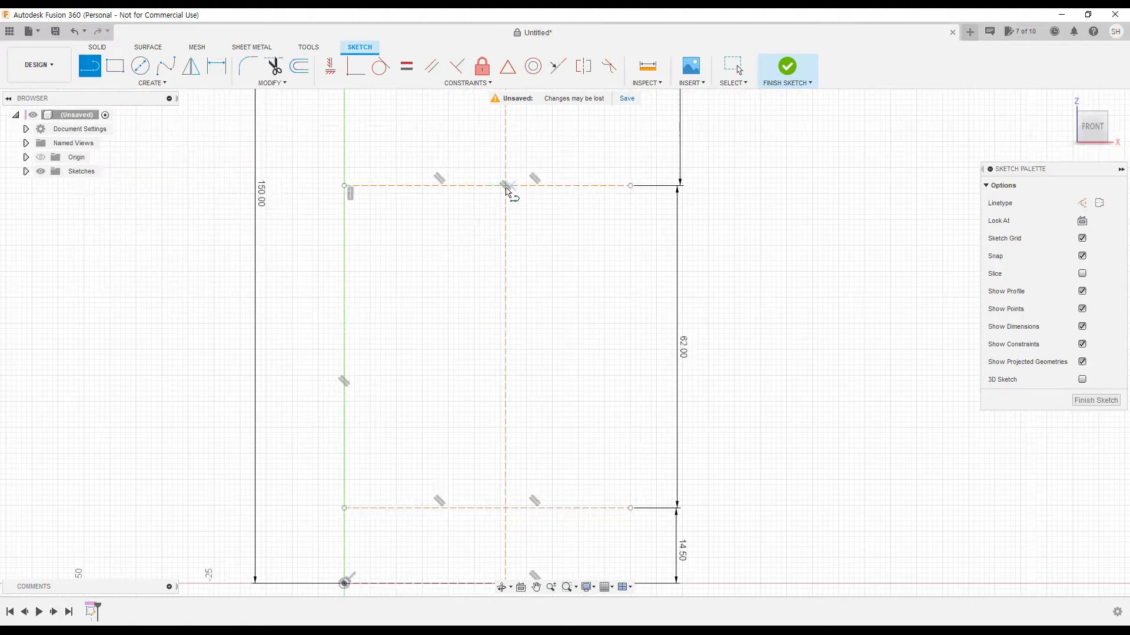
{"action": "scroll", "coordinate": [507, 190], "scroll_direction": "up", "scroll_amount": 5}
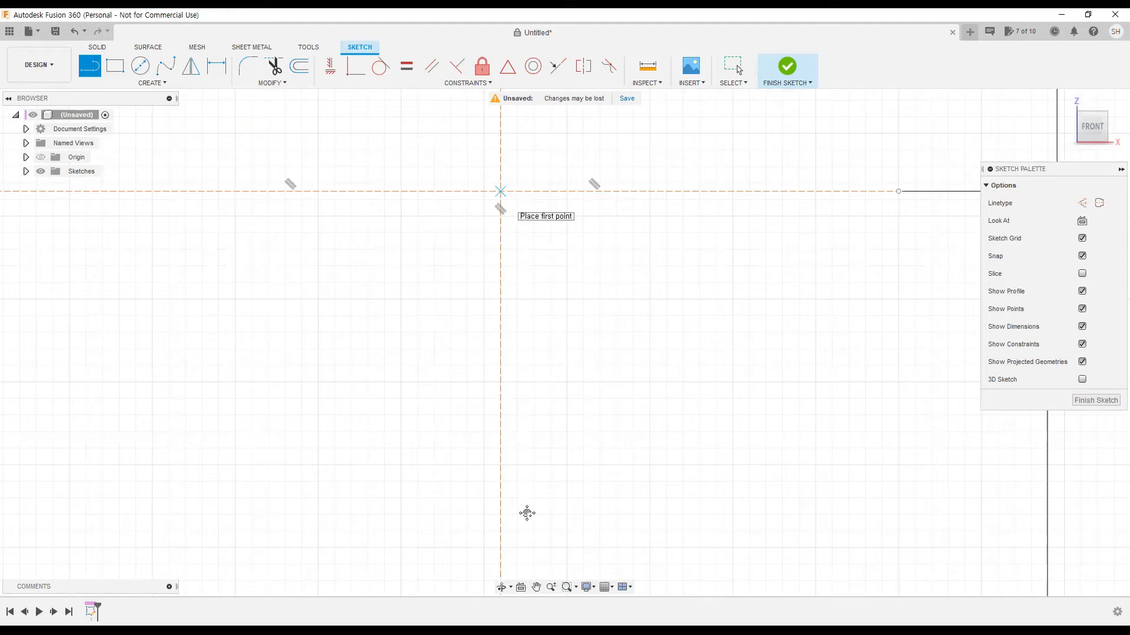
{"action": "left_click", "coordinate": [489, 450]}
{"action": "left_click", "coordinate": [488, 446]}
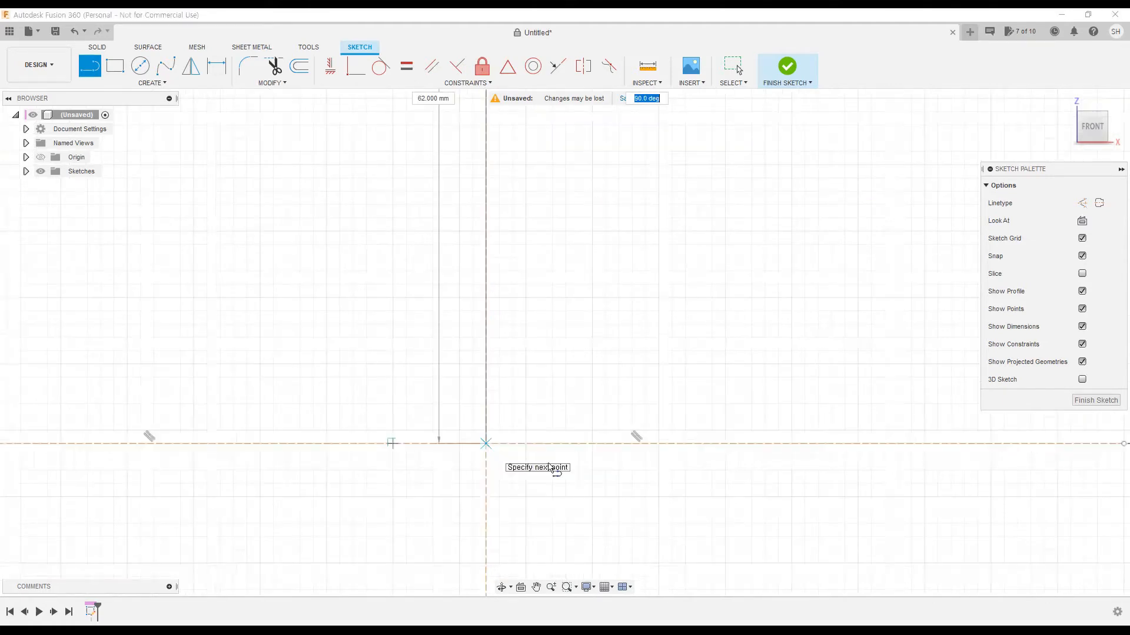
{"action": "scroll", "coordinate": [549, 465], "scroll_direction": "down", "scroll_amount": 6}
{"action": "middle_click_drag", "start_coordinate": [568, 431], "coordinate": [562, 456]}
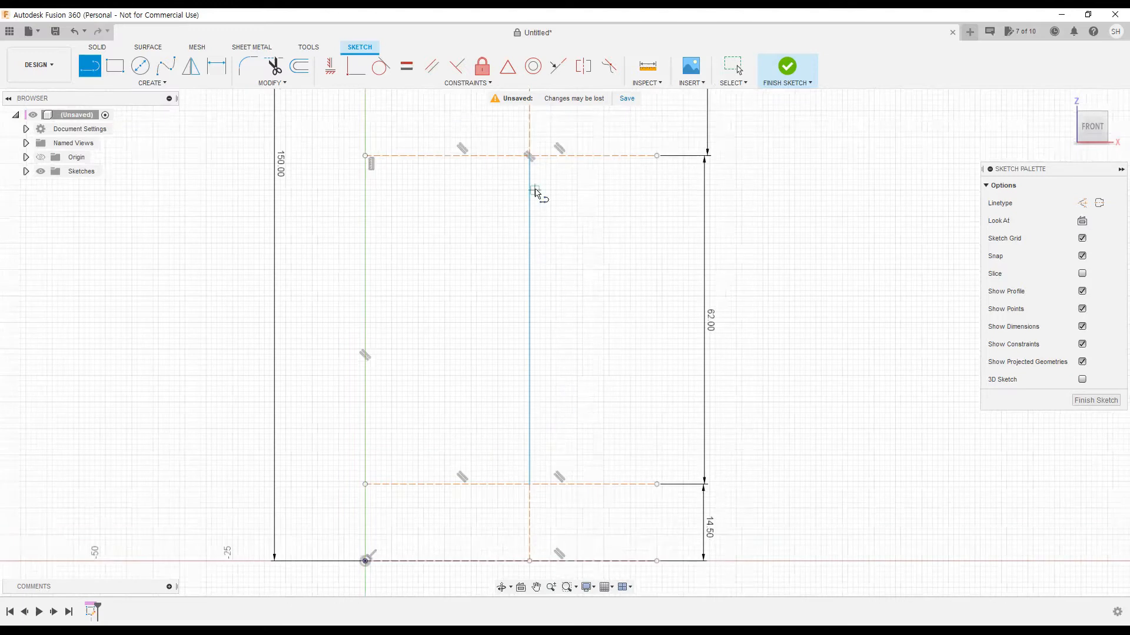
{"action": "left_click", "coordinate": [88, 68]}
{"action": "middle_click_drag", "start_coordinate": [591, 303], "coordinate": [608, 581]}
{"action": "scroll", "coordinate": [574, 358], "scroll_direction": "up", "scroll_amount": 1}
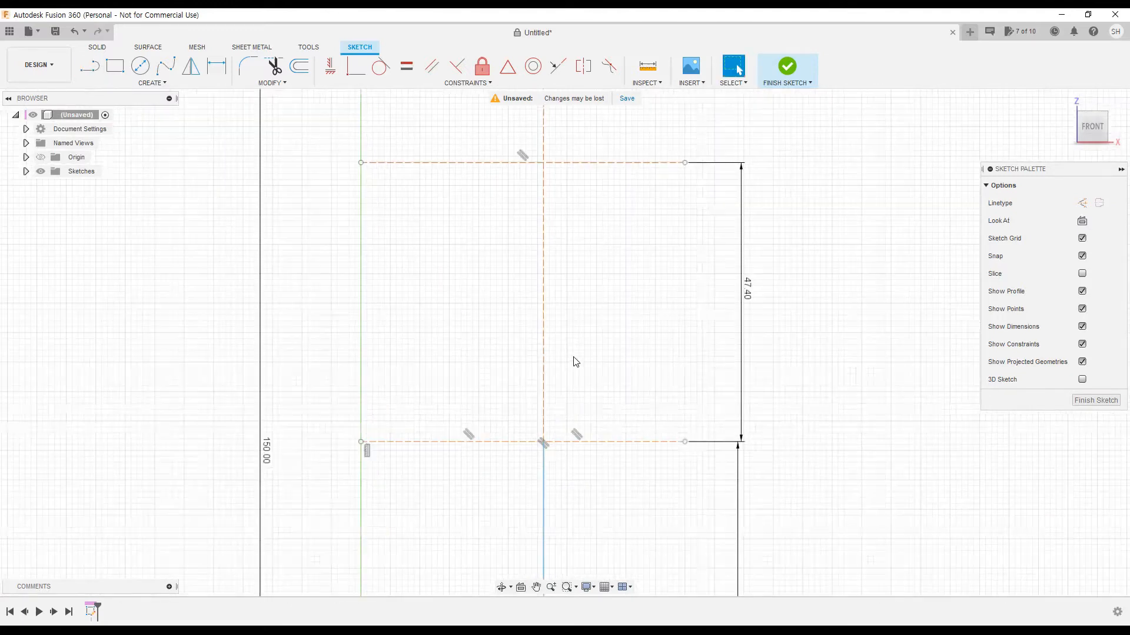
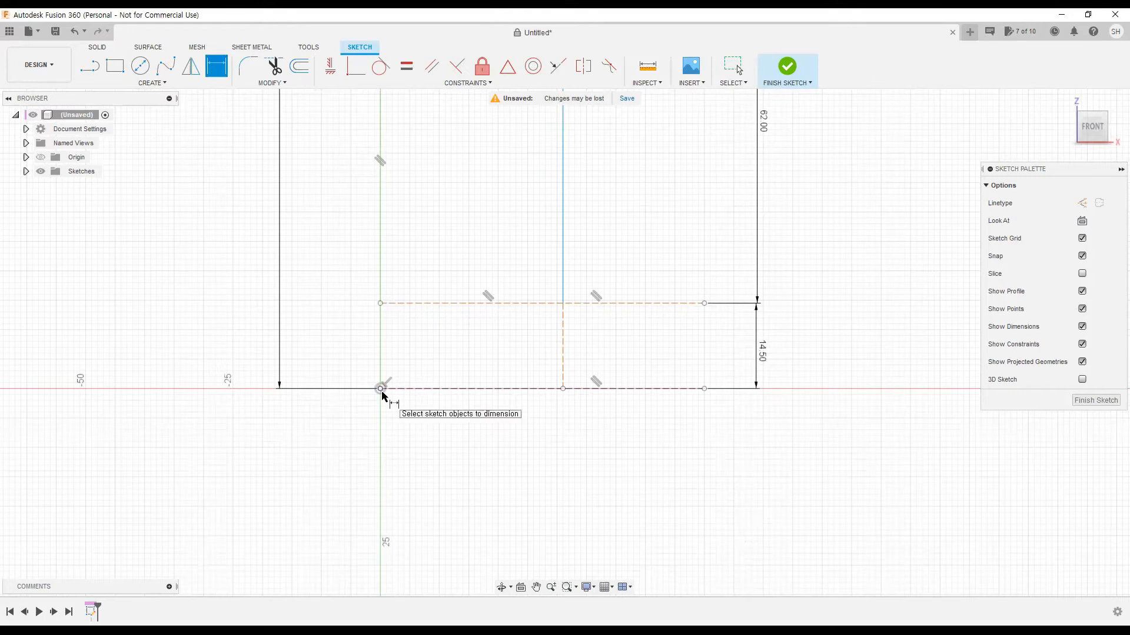
{"action": "left_click", "coordinate": [381, 390]}
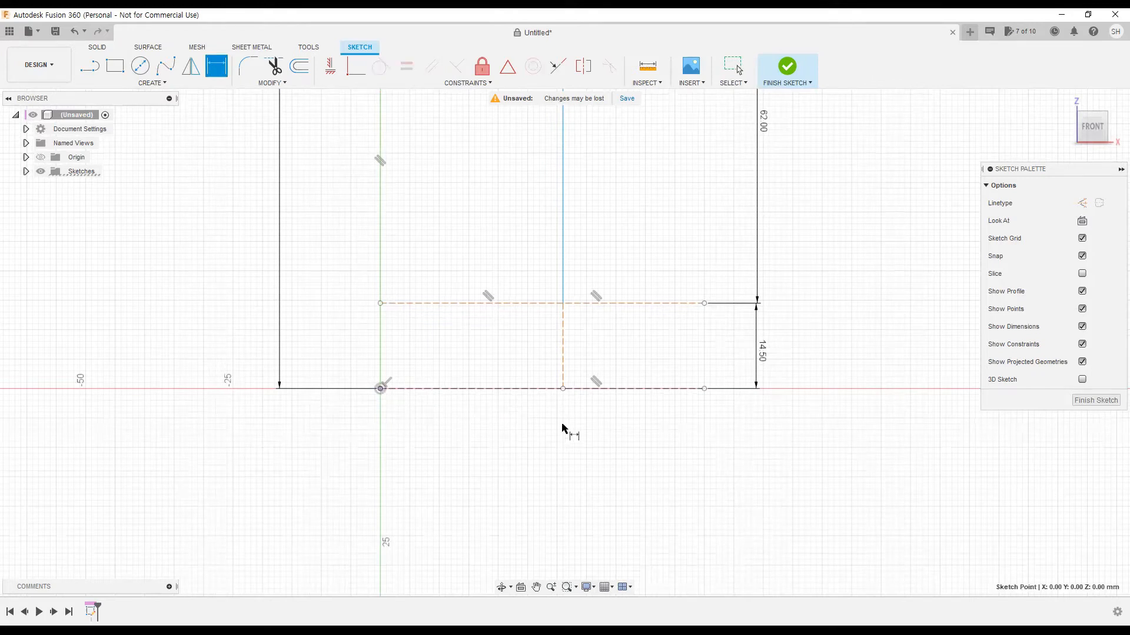
{"action": "left_click", "coordinate": [562, 389]}
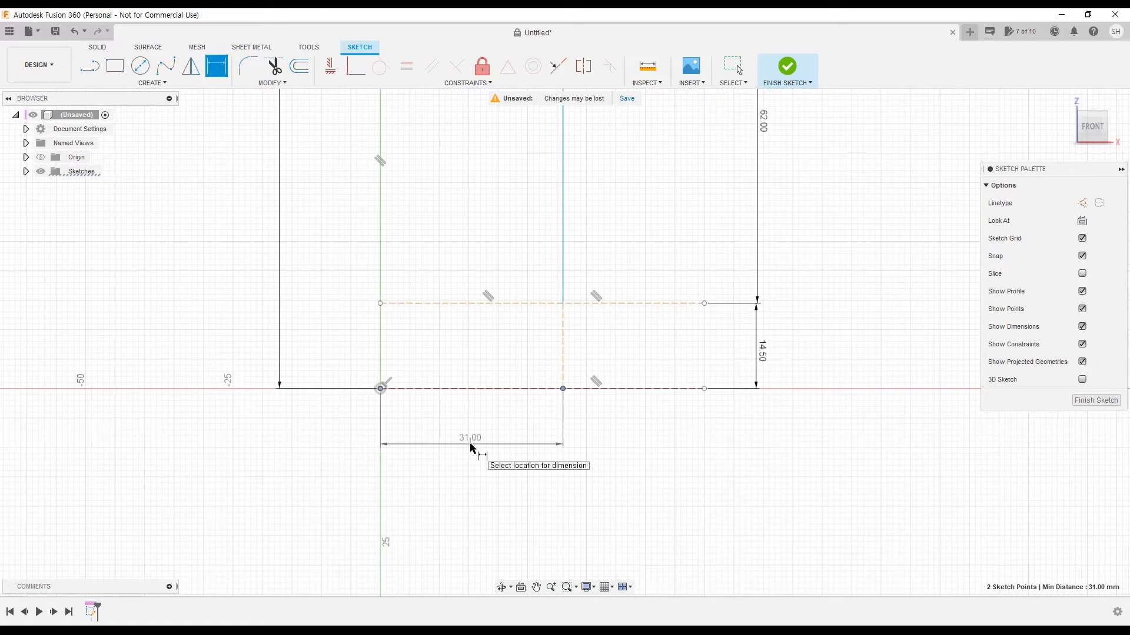
{"action": "key", "text": "Escape"}
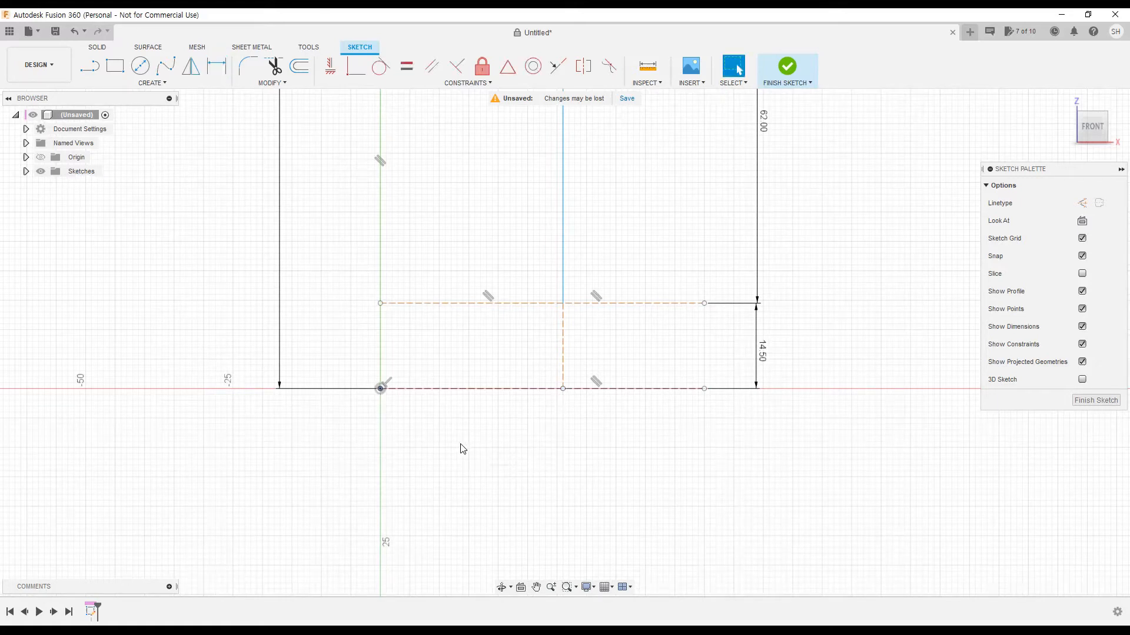
- Open the design's parameters table with its Model Parameters group expanded
{"action": "middle_click_drag", "start_coordinate": [519, 237], "coordinate": [519, 353]}
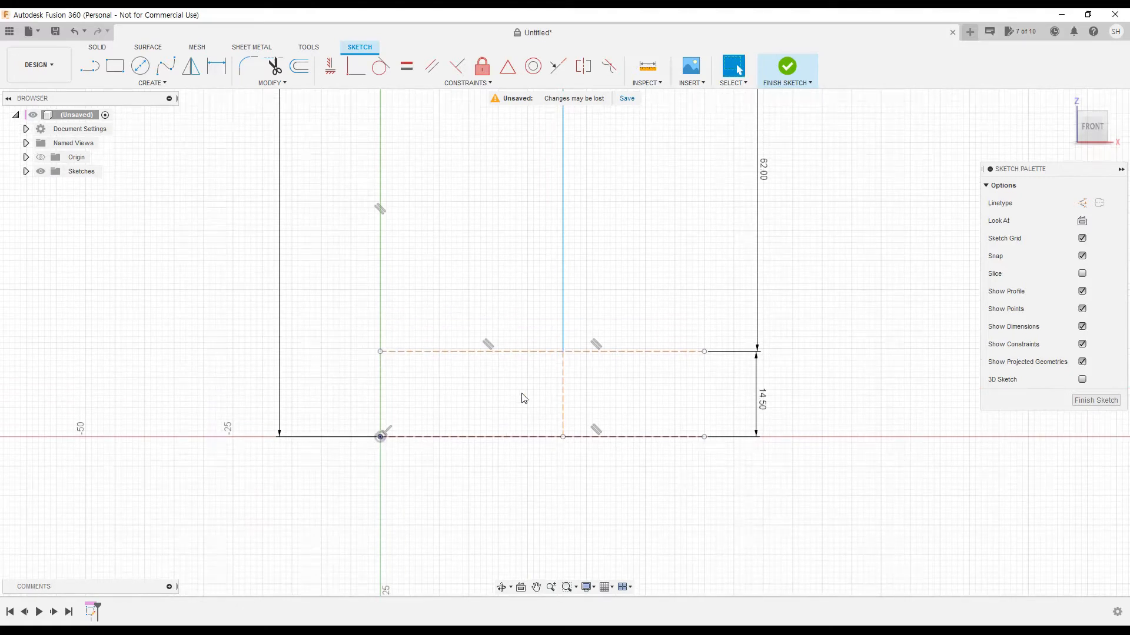
{"action": "middle_click_drag", "start_coordinate": [537, 342], "coordinate": [535, 370]}
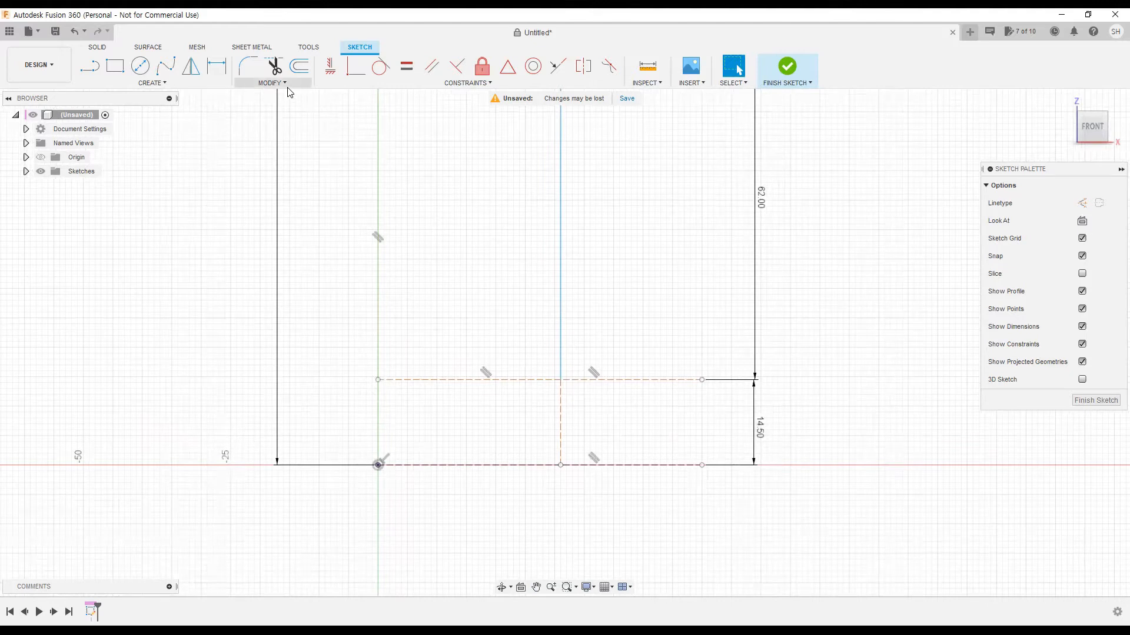
{"action": "left_click", "coordinate": [272, 83]}
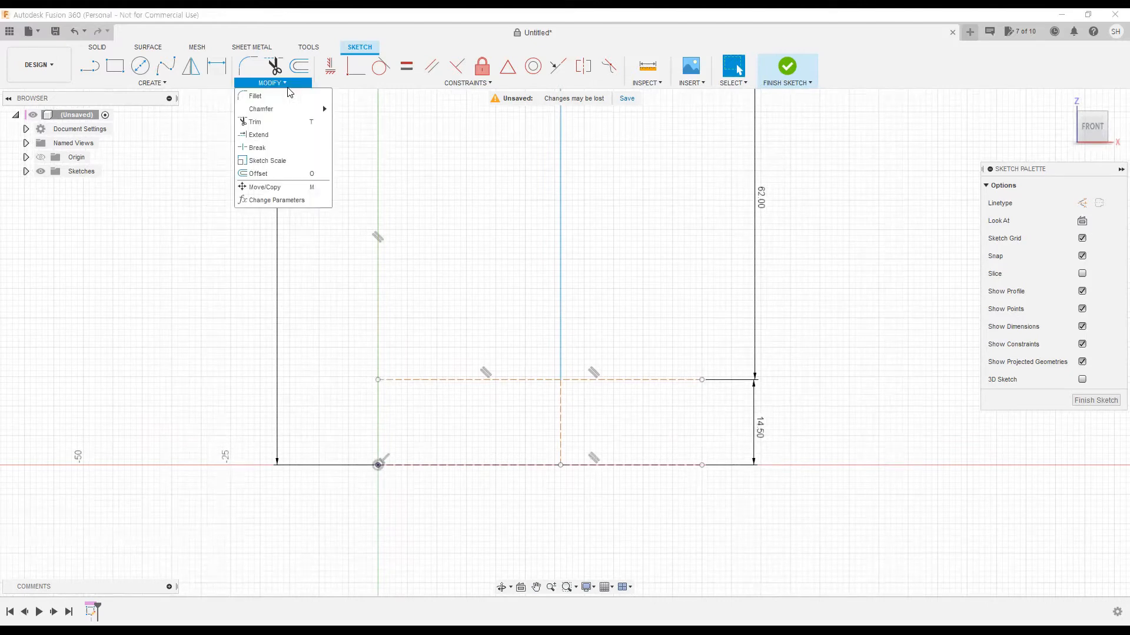
{"action": "left_click", "coordinate": [266, 202]}
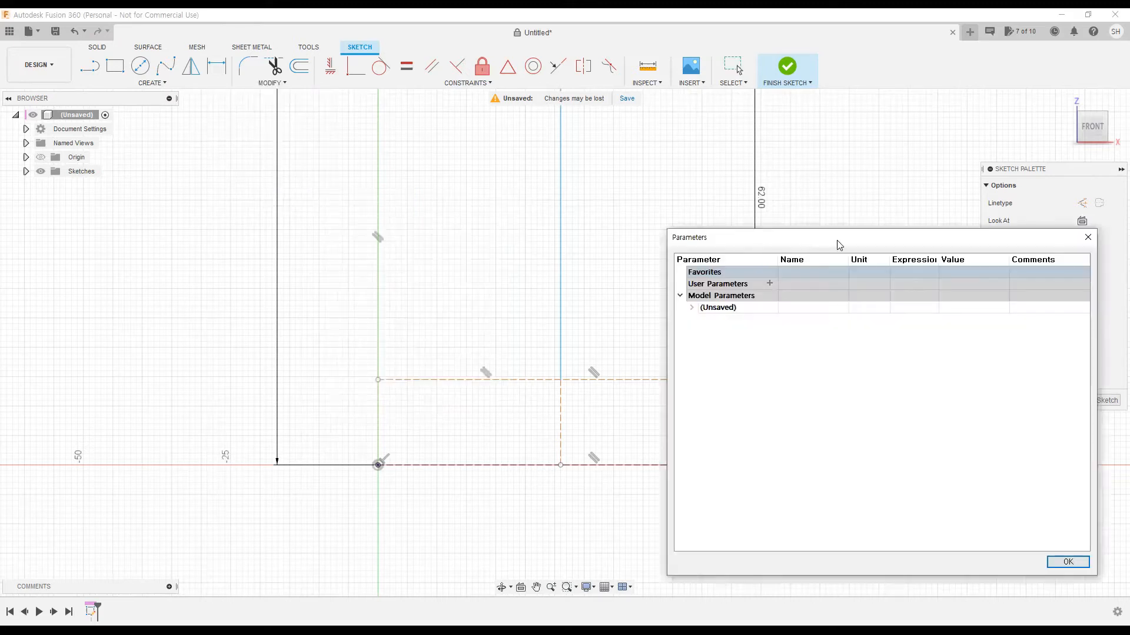
{"action": "left_click_drag", "start_coordinate": [833, 241], "coordinate": [815, 231]}
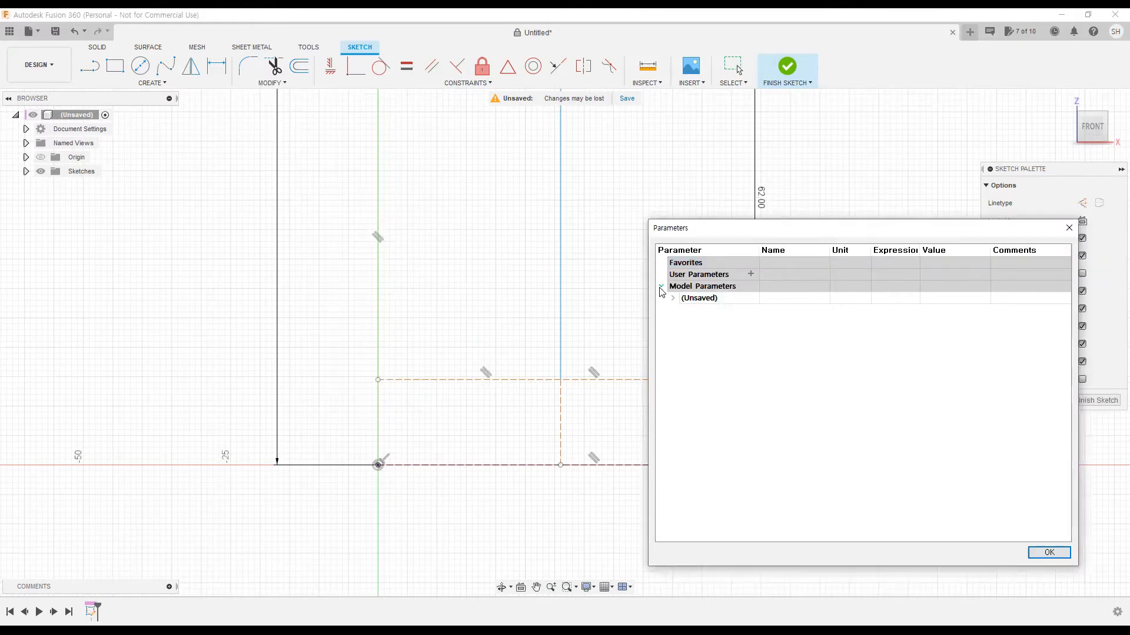
{"action": "left_click", "coordinate": [660, 287]}
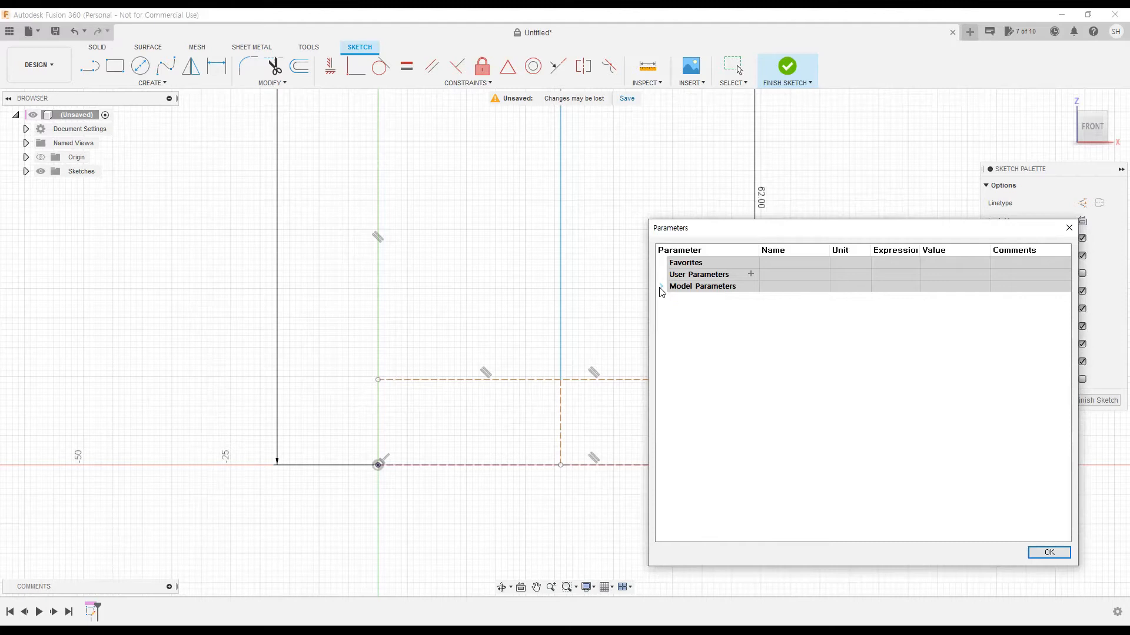
{"action": "left_click", "coordinate": [685, 292]}
{"action": "left_click", "coordinate": [661, 286]}
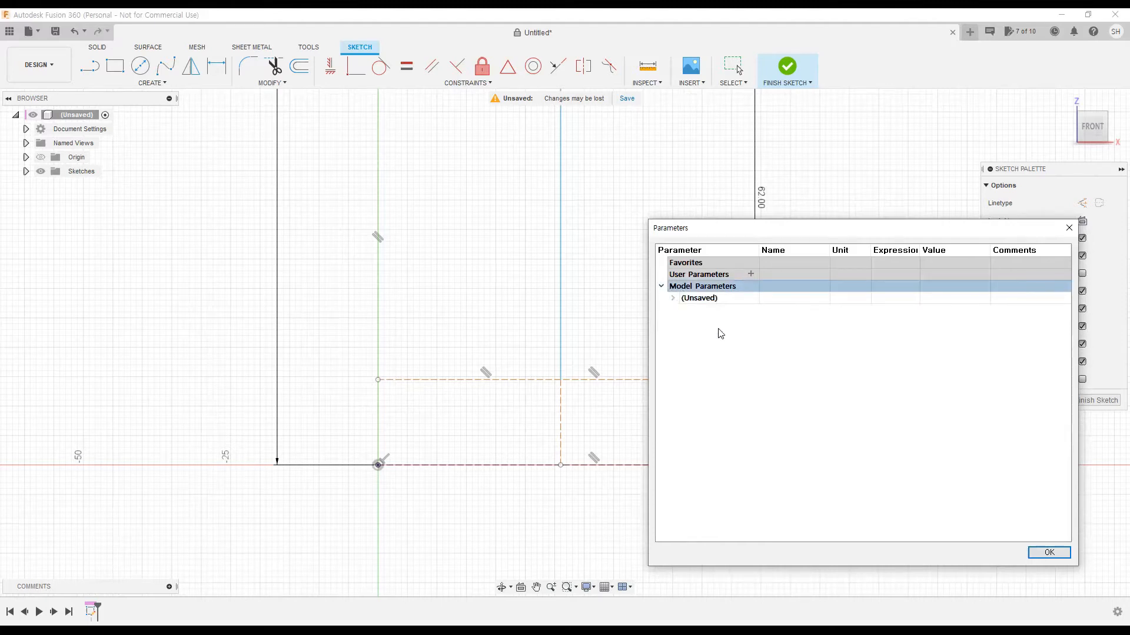
- Add a user parameter named diameter with unit mm and expression 62, and close the parameters table
{"action": "left_click", "coordinate": [750, 274]}
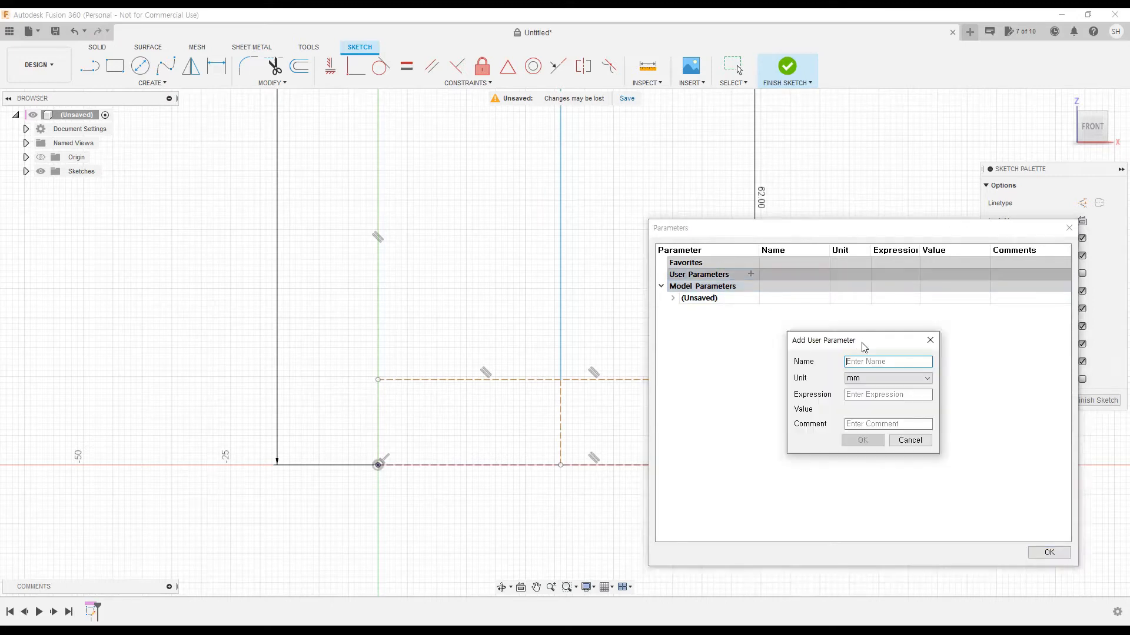
{"action": "left_click_drag", "start_coordinate": [863, 348], "coordinate": [822, 347]}
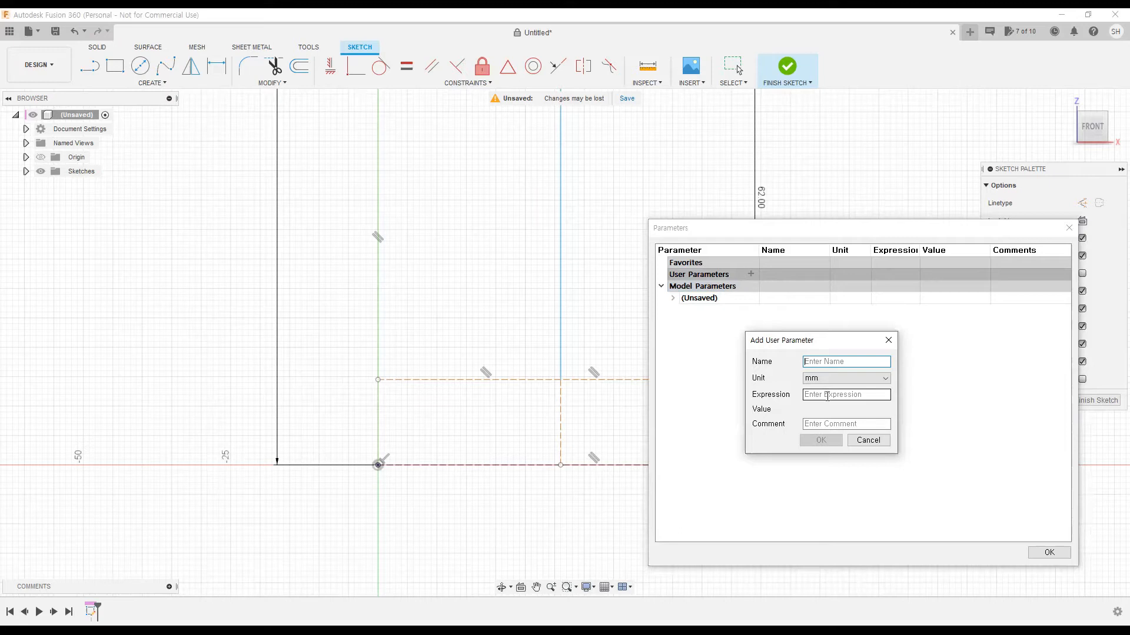
{"action": "type", "text": "diameter"}
{"action": "left_click", "coordinate": [828, 396]}
{"action": "type", "text": "62"}
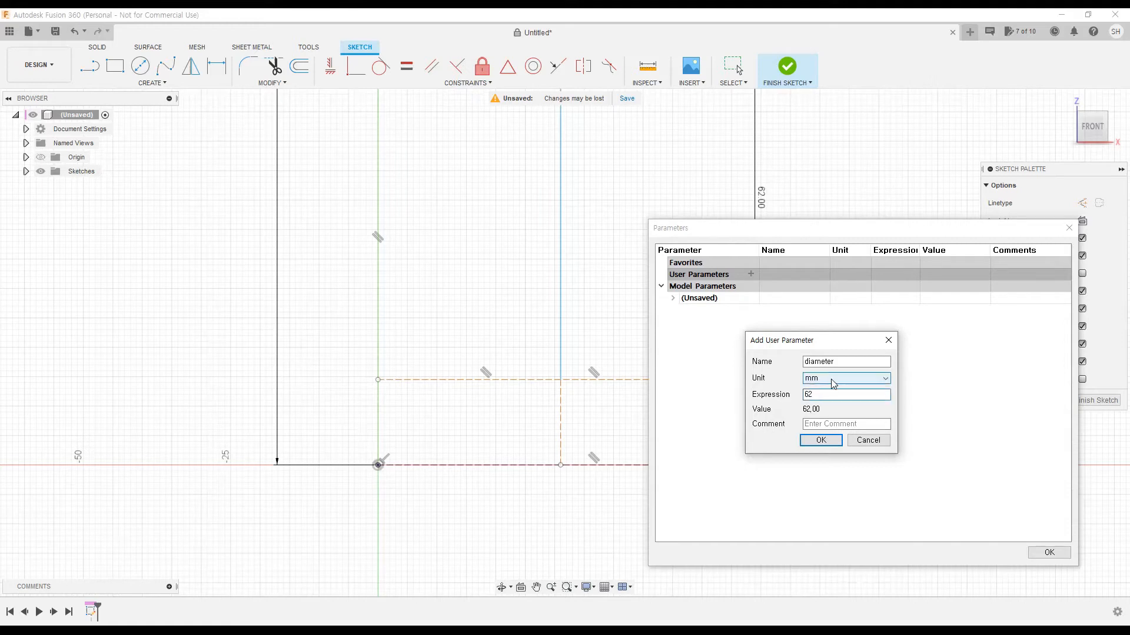
{"action": "left_click", "coordinate": [833, 383]}
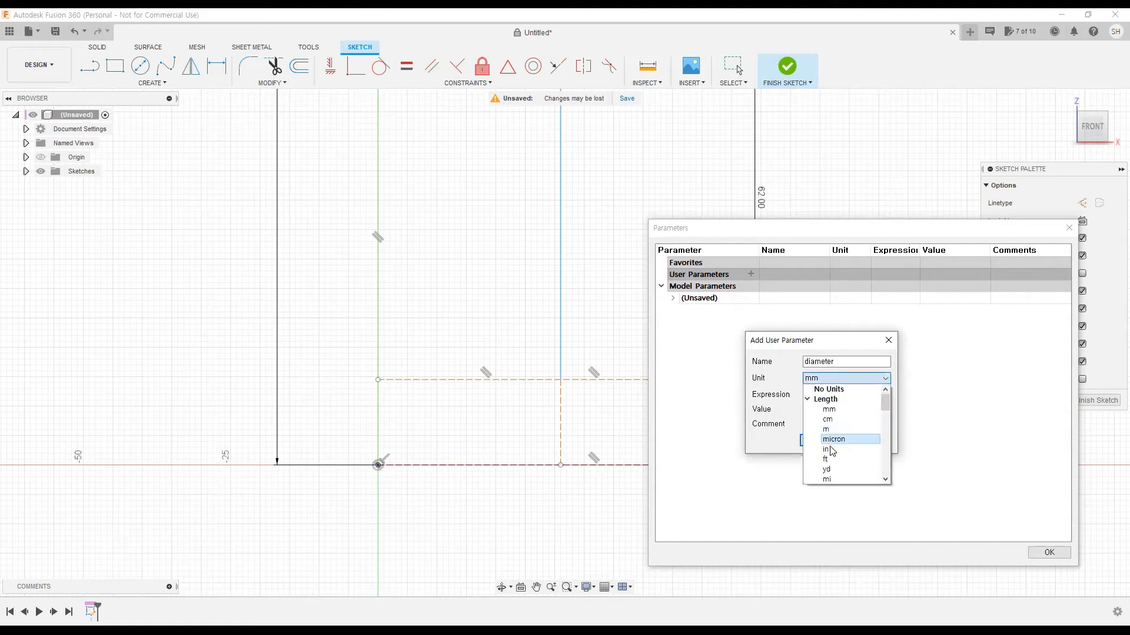
{"action": "left_click", "coordinate": [833, 415]}
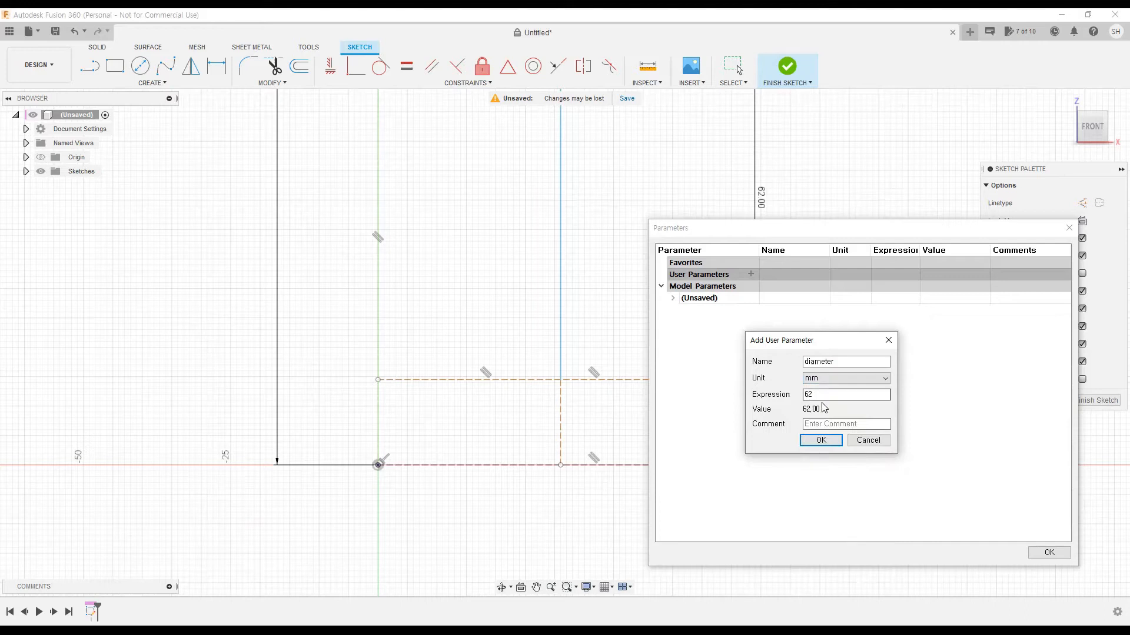
{"action": "left_click", "coordinate": [821, 442]}
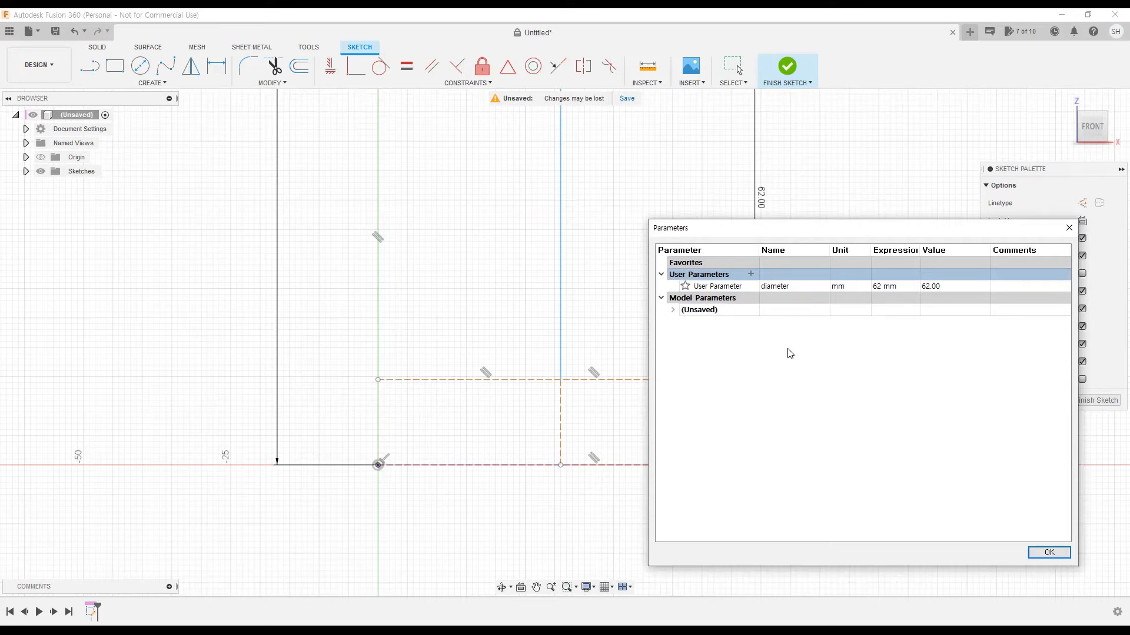
{"action": "left_click", "coordinate": [1043, 552]}
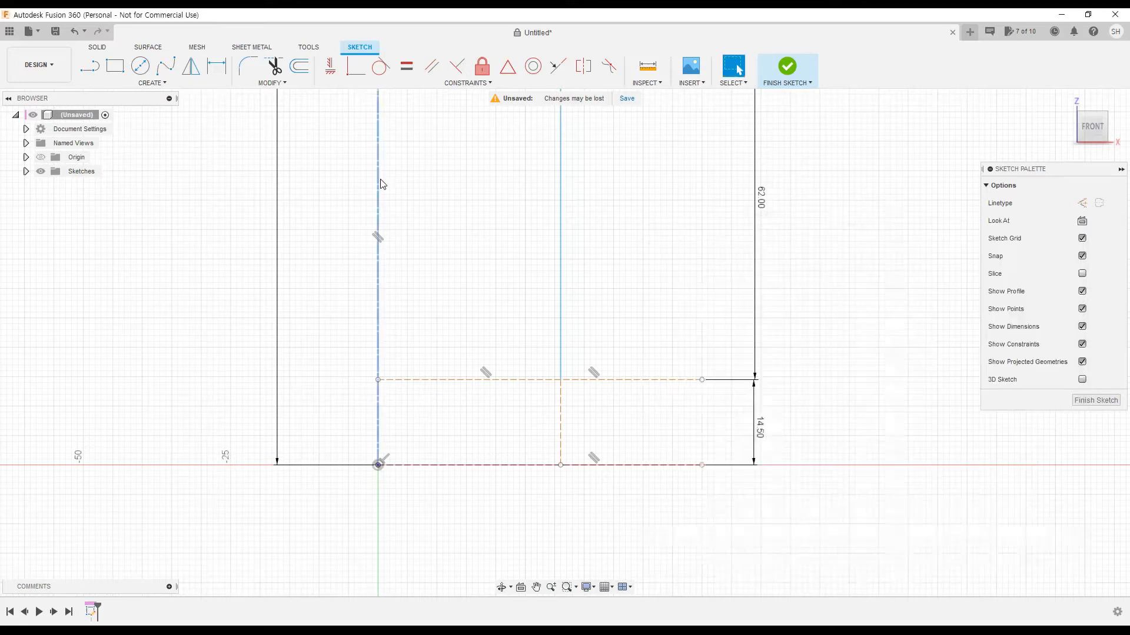
- Dimension the horizontal distance from the origin to the outer vertical construction line's lower endpoint as diameter/2
{"action": "left_click", "coordinate": [220, 71]}
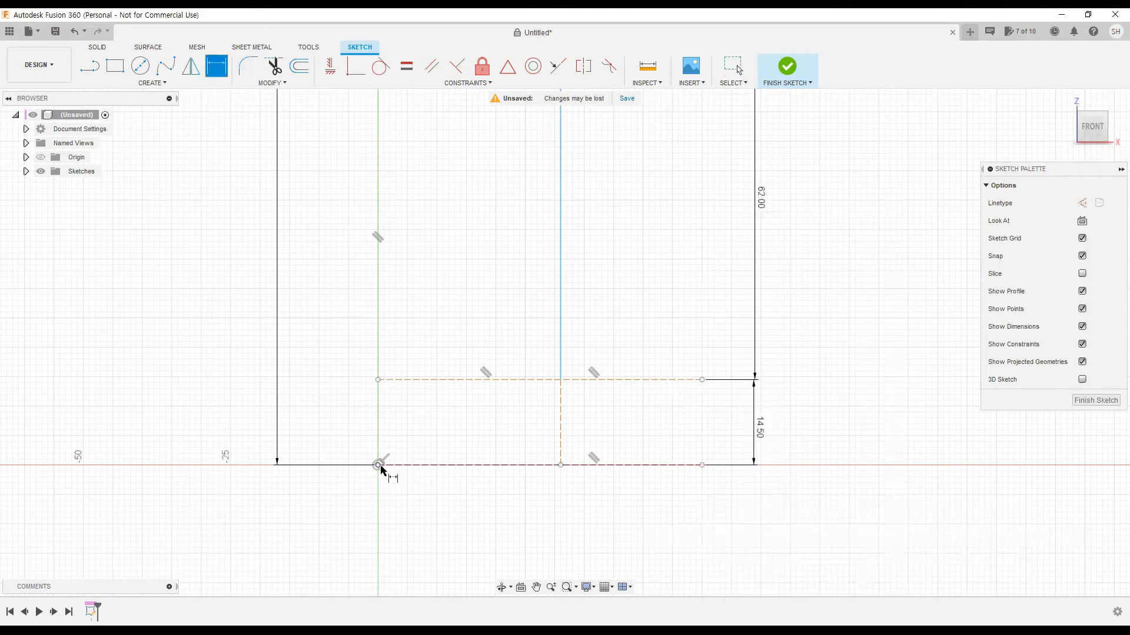
{"action": "left_click", "coordinate": [378, 466]}
{"action": "left_click", "coordinate": [560, 466]}
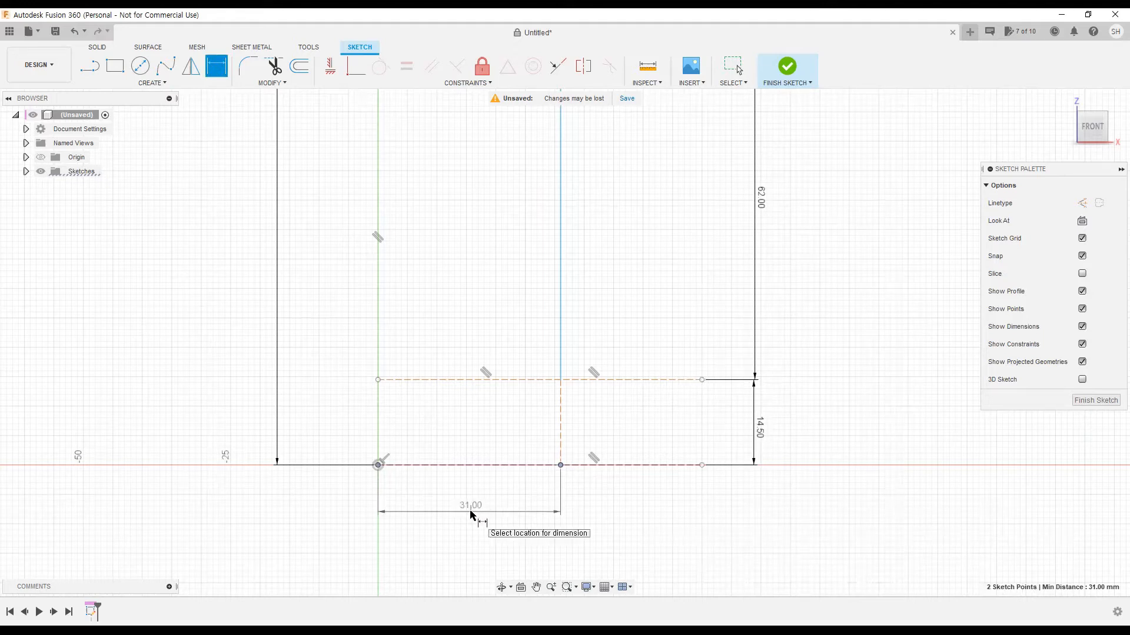
{"action": "left_click", "coordinate": [471, 515]}
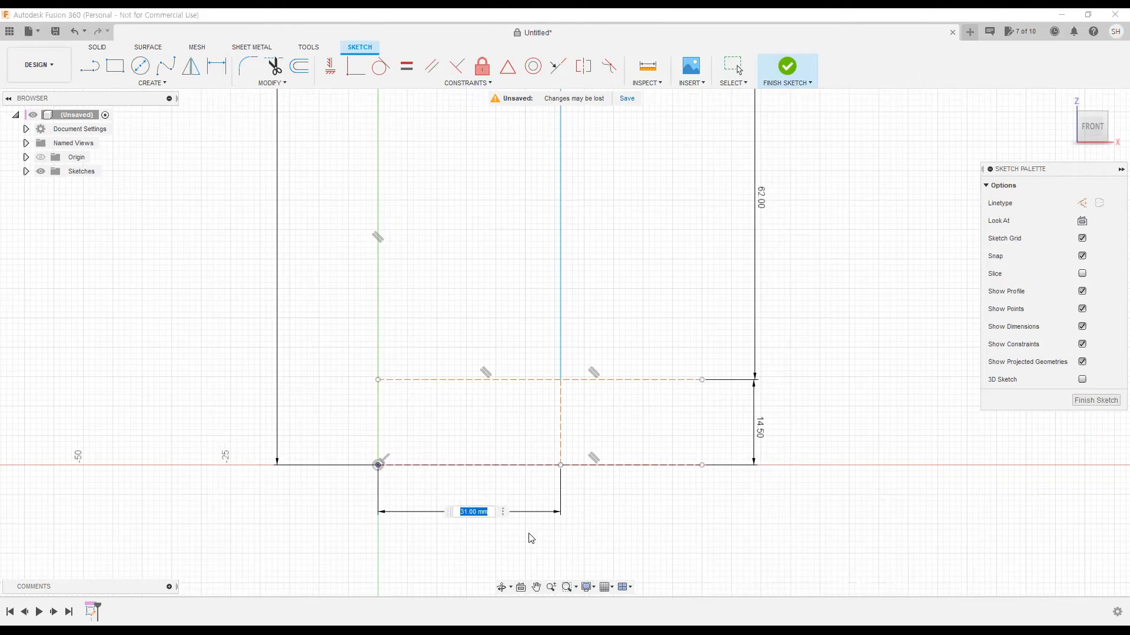
{"action": "type", "text": "diameter"}
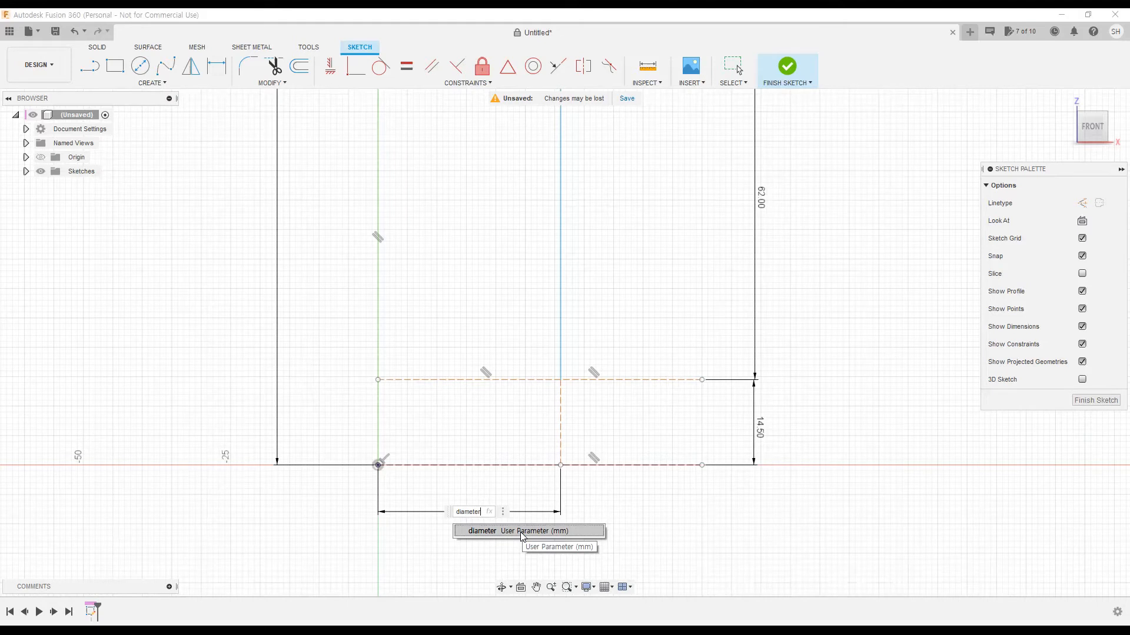
{"action": "type", "text": "/2"}
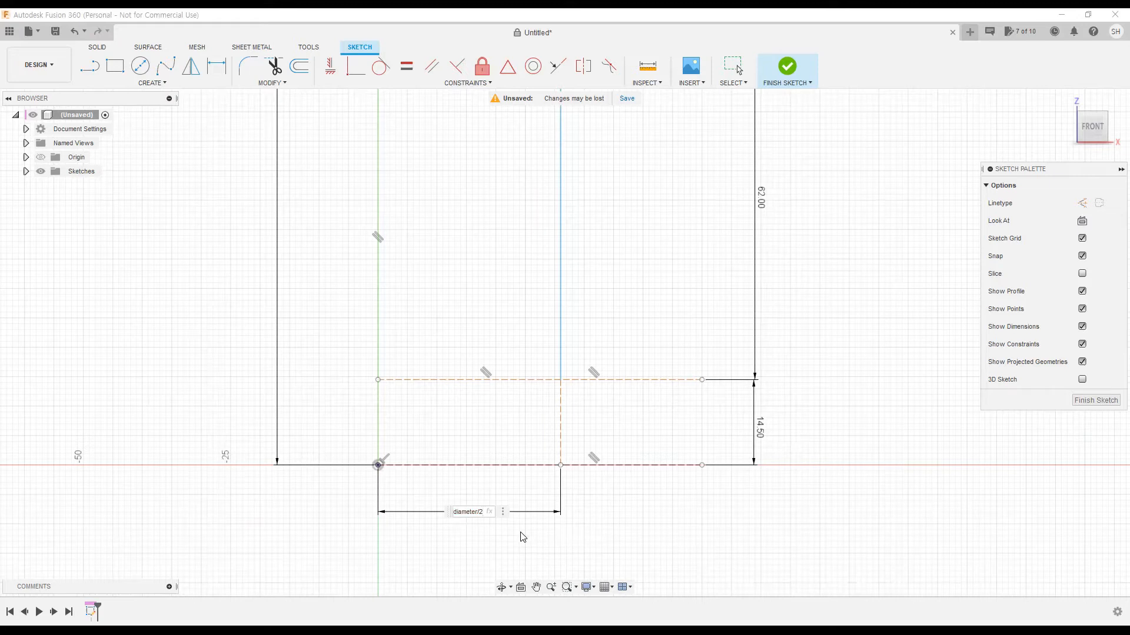
{"action": "key", "text": "Return"}
{"action": "key", "text": "Escape"}
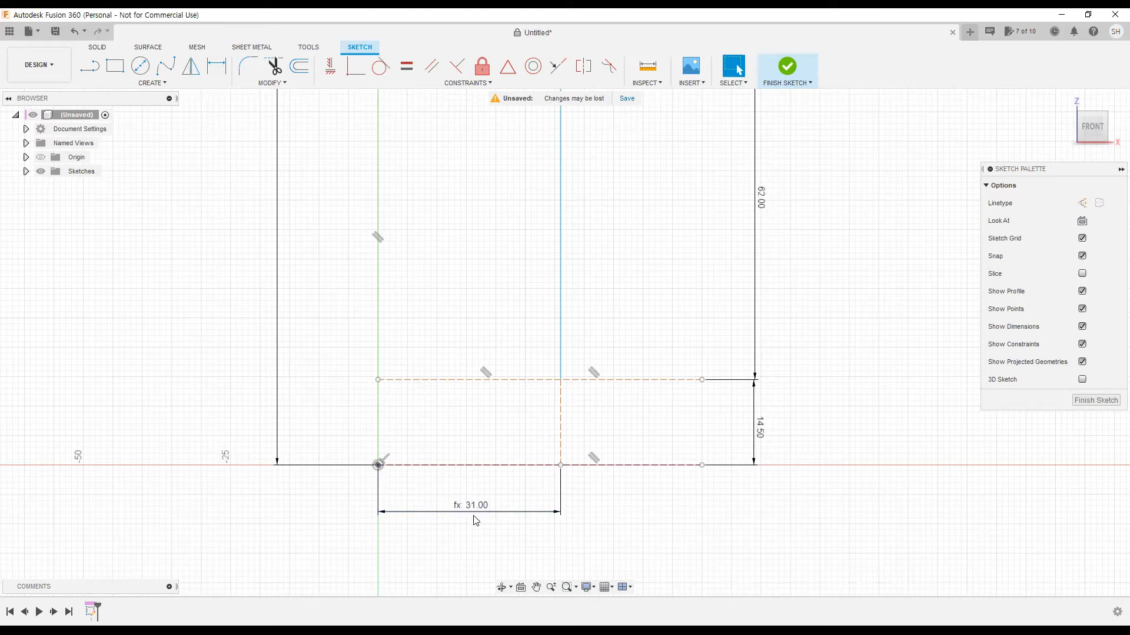
- Try a value of 90 mm for the diameter user parameter and close the parameters table
{"action": "scroll", "coordinate": [475, 520], "scroll_direction": "down", "scroll_amount": 4}
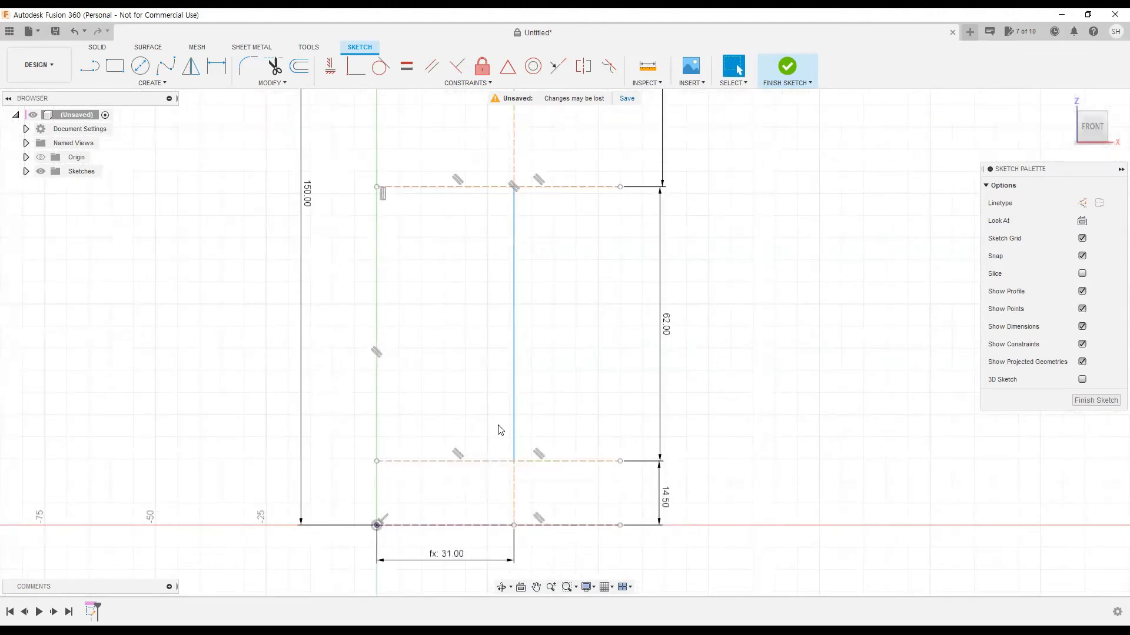
{"action": "left_click", "coordinate": [280, 88]}
{"action": "left_click", "coordinate": [282, 199]}
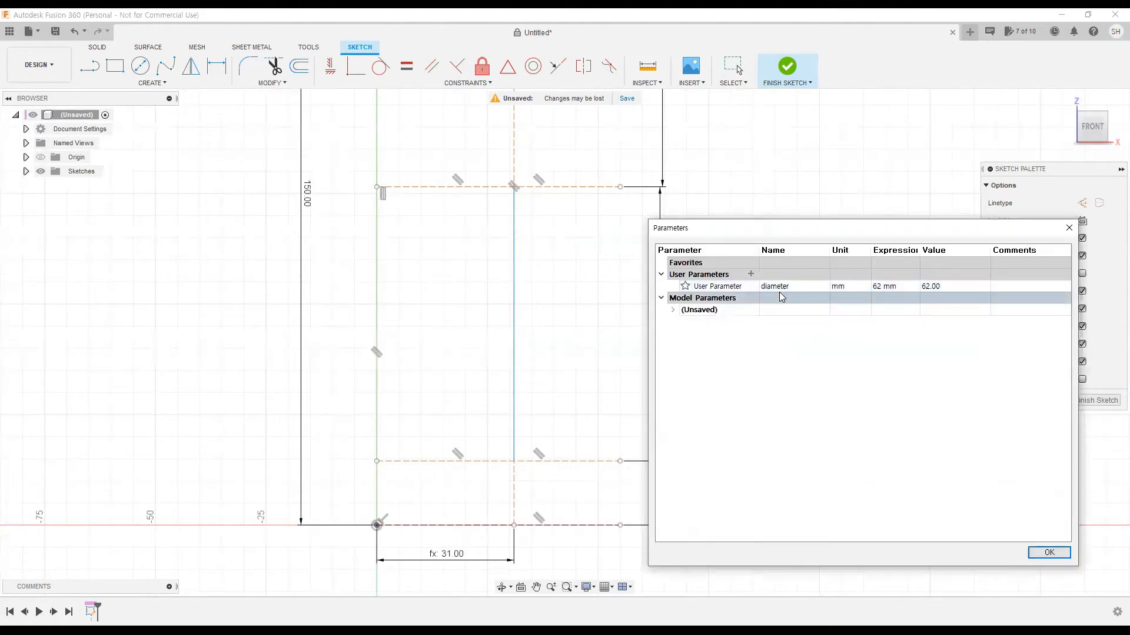
{"action": "double_click", "coordinate": [882, 286]}
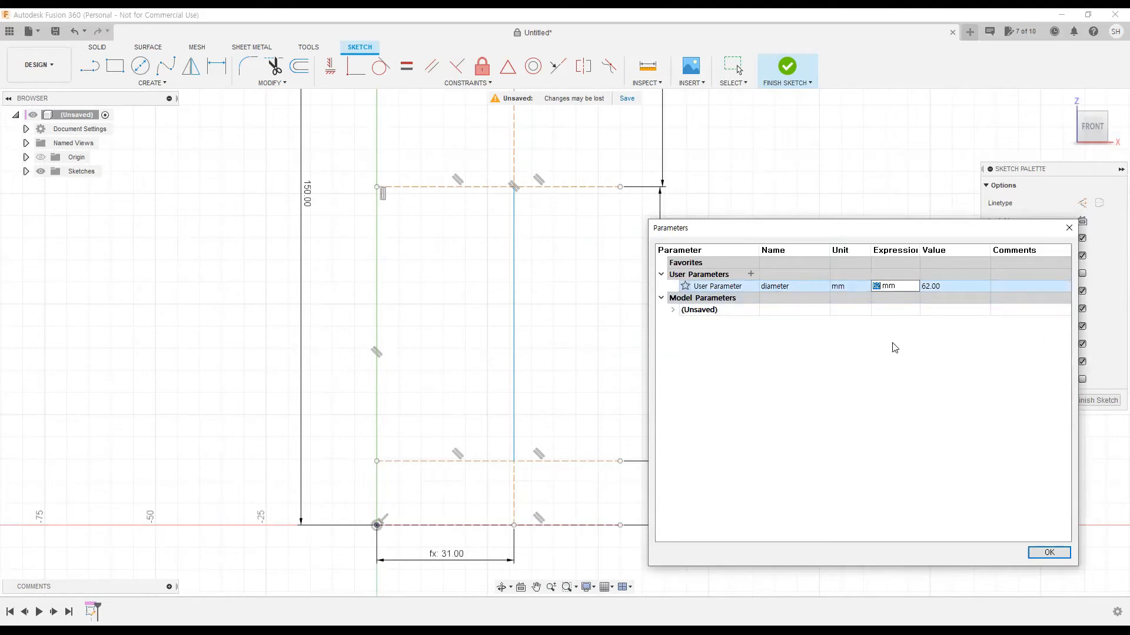
{"action": "type", "text": "90"}
{"action": "key", "text": "Return"}
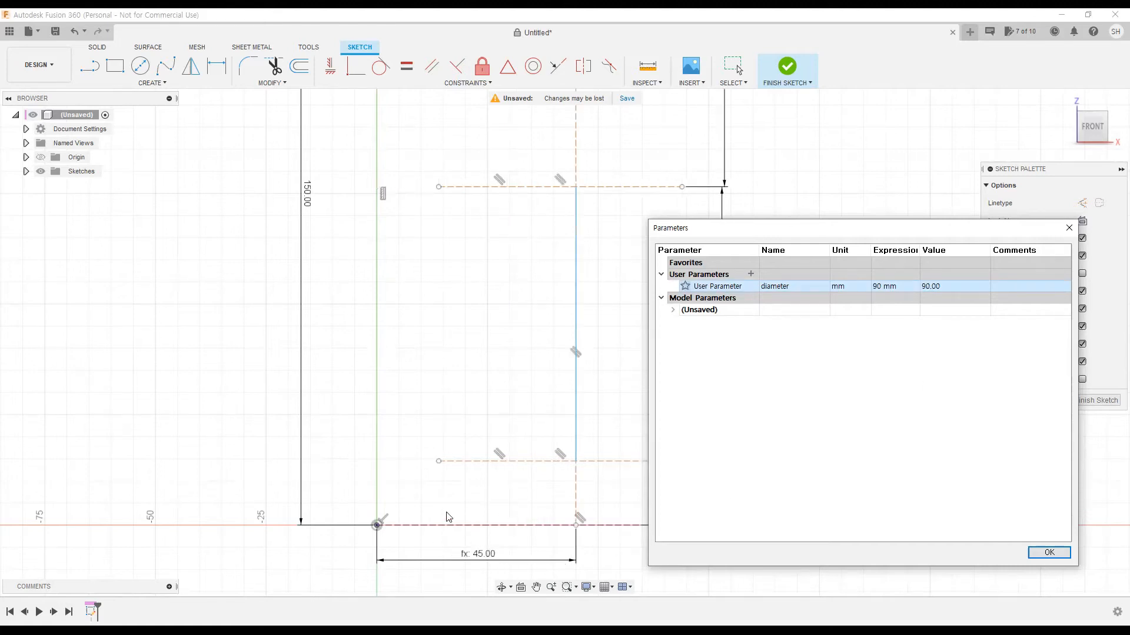
{"action": "left_click", "coordinate": [1042, 552]}
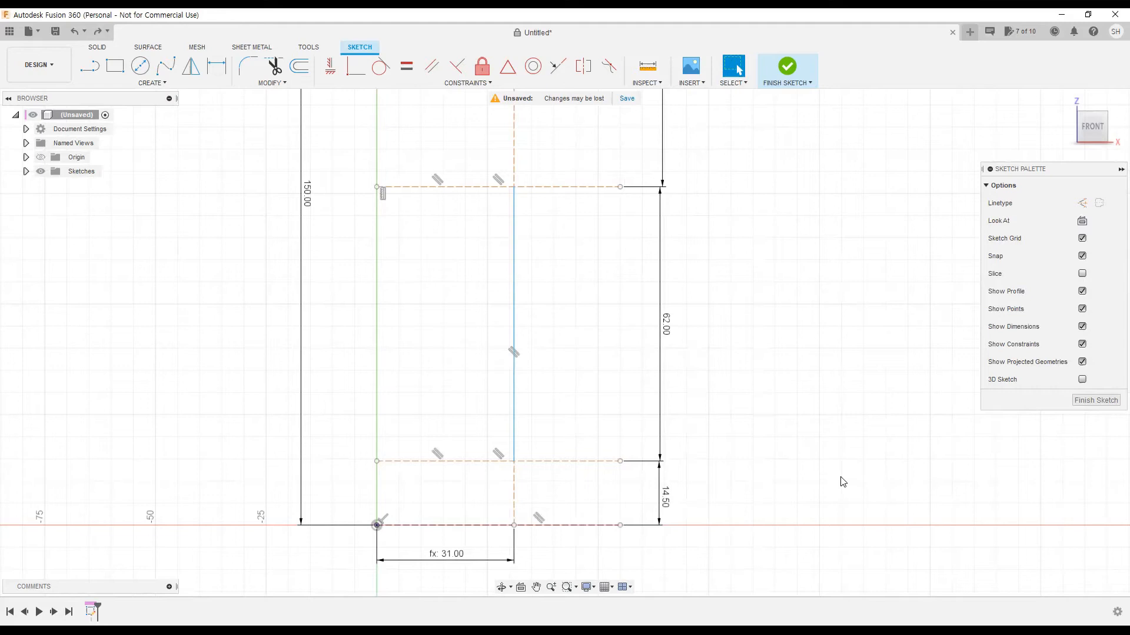
- Draw a vertical construction line between the centre axis and outer guide, from the bottle's top height down past the upper horizontal guide
{"action": "mouse_move", "coordinate": [583, 359]}
{"action": "middle_mouse_down"}
{"action": "mouse_move", "coordinate": [576, 416]}
{"action": "mouse_move", "coordinate": [550, 362]}
{"action": "mouse_move", "coordinate": [548, 388]}
{"action": "middle_mouse_up"}
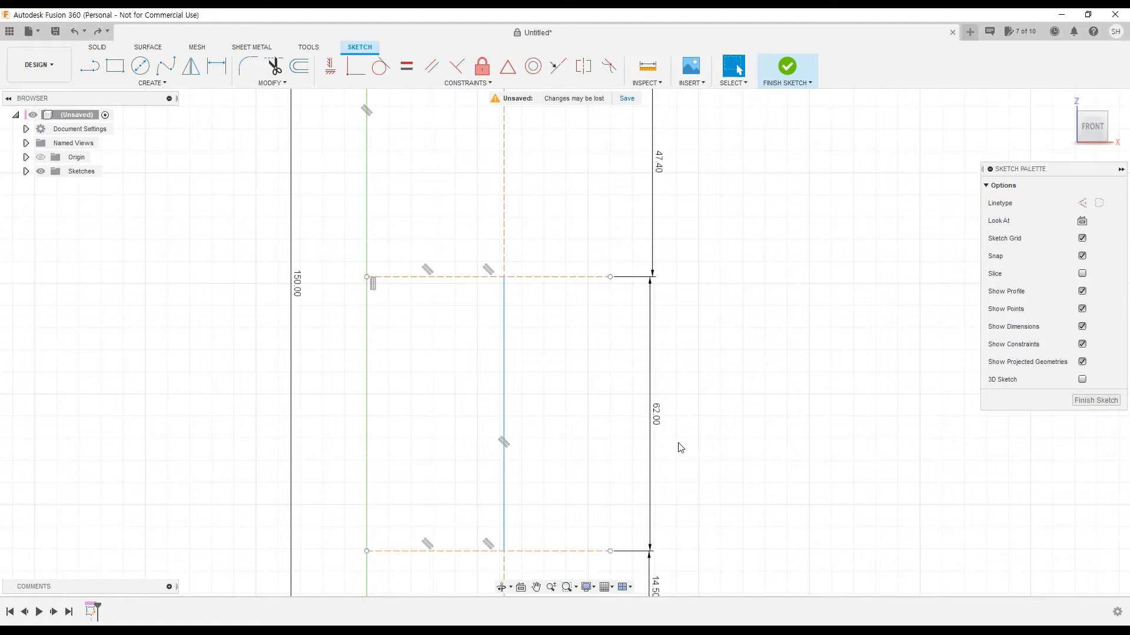
{"action": "middle_click_drag", "start_coordinate": [547, 373], "coordinate": [555, 479]}
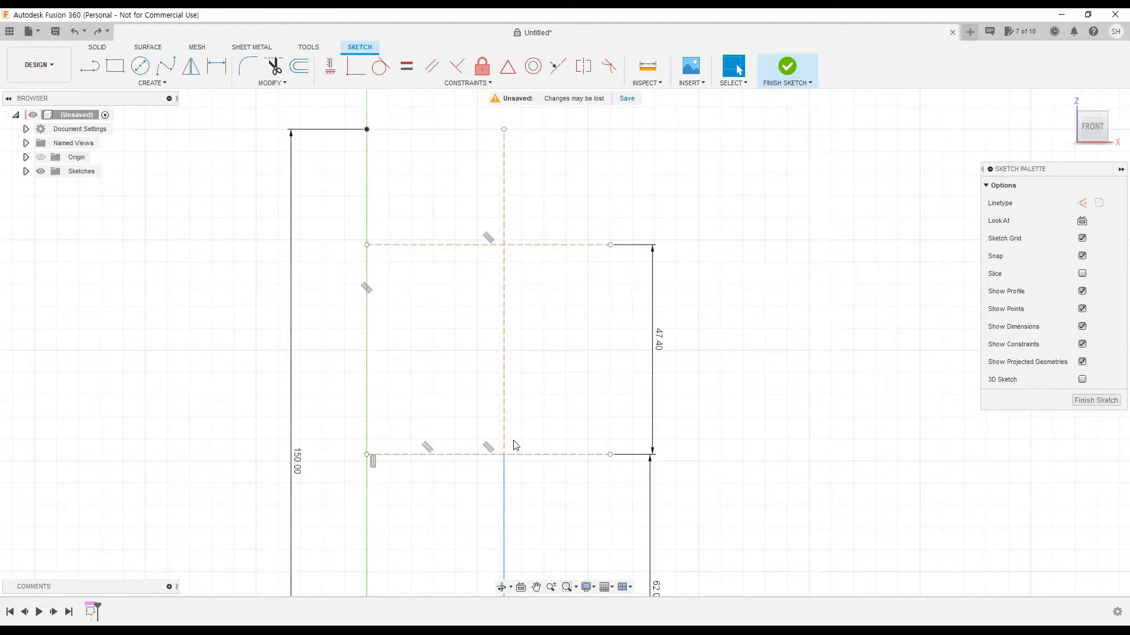
{"action": "scroll", "coordinate": [424, 335], "scroll_direction": "up", "scroll_amount": 2}
{"action": "middle_click_drag", "start_coordinate": [431, 318], "coordinate": [443, 369]}
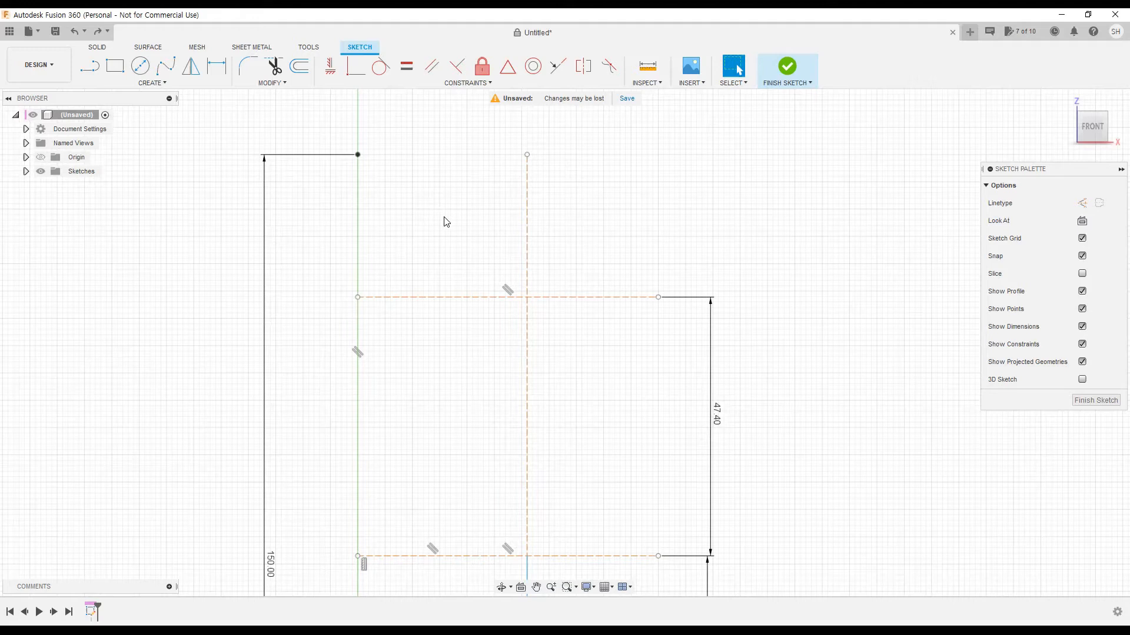
{"action": "left_click", "coordinate": [89, 66]}
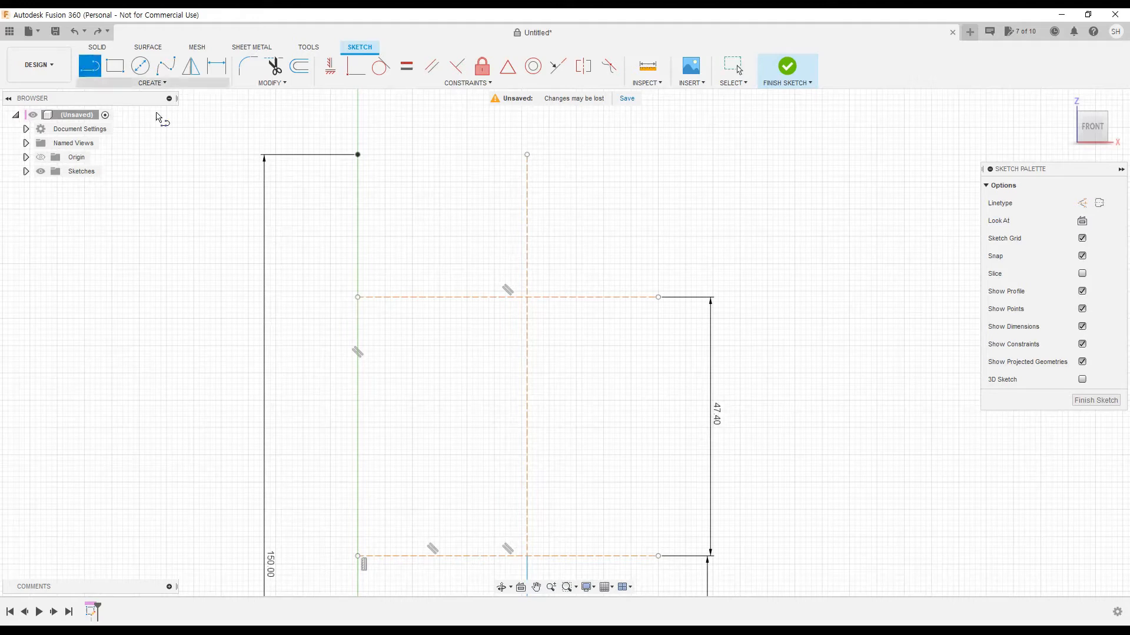
{"action": "left_click", "coordinate": [434, 171]}
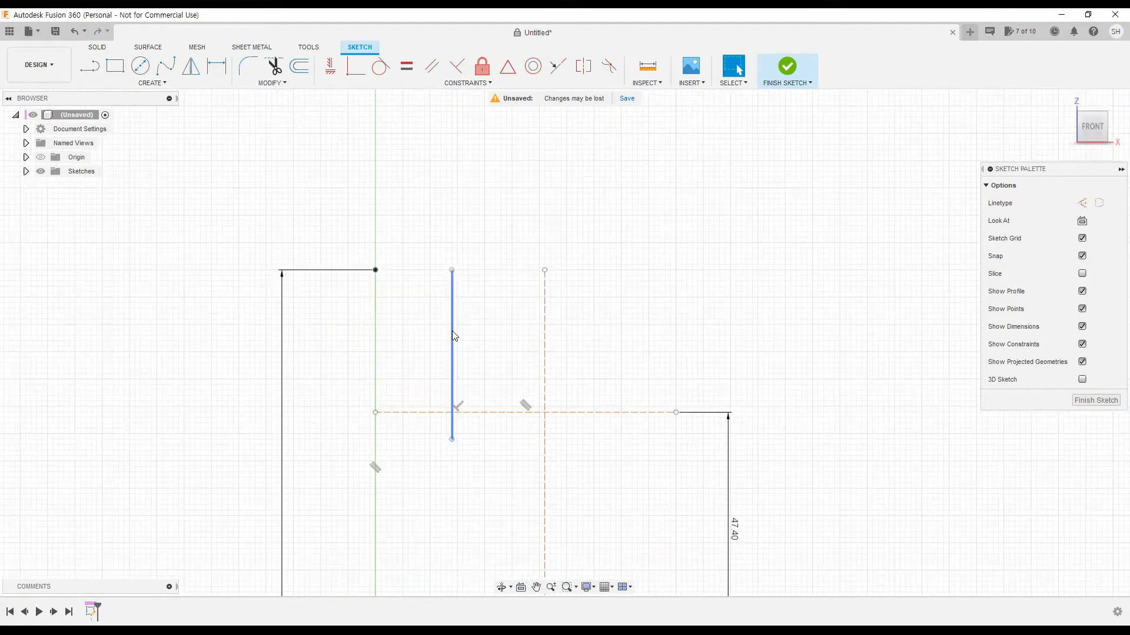
{"action": "key", "text": "x"}
{"action": "left_click", "coordinate": [481, 369]}
- Dimension the horizontal distance from the centre axis's top endpoint to the new vertical guide's top endpoint as 12.5 mm
{"action": "key", "text": "d"}
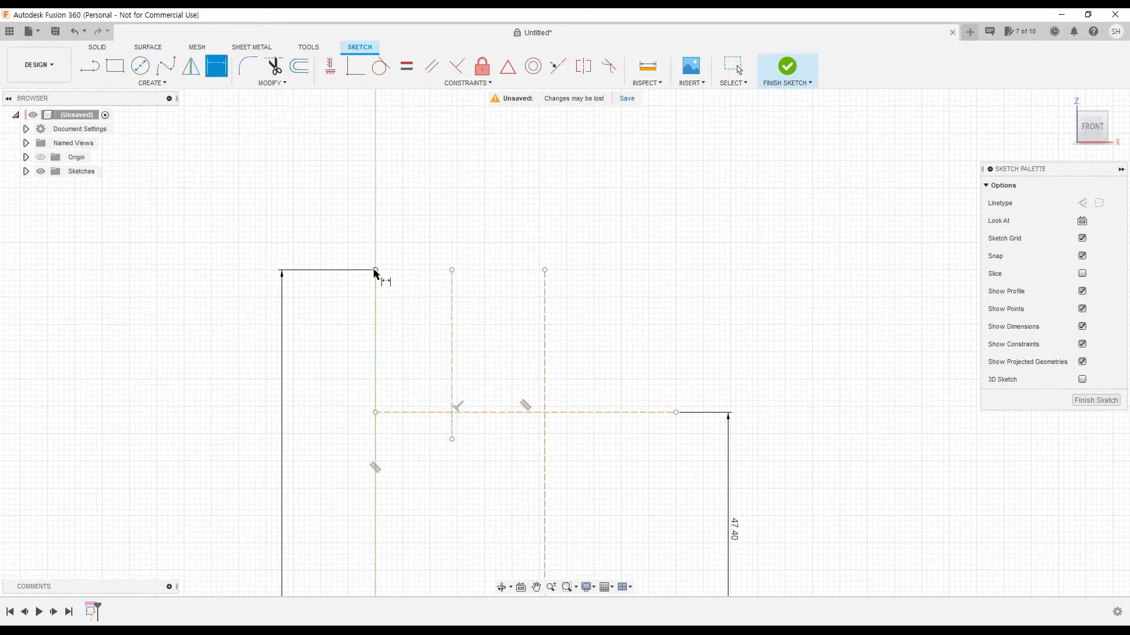
{"action": "left_click", "coordinate": [452, 271]}
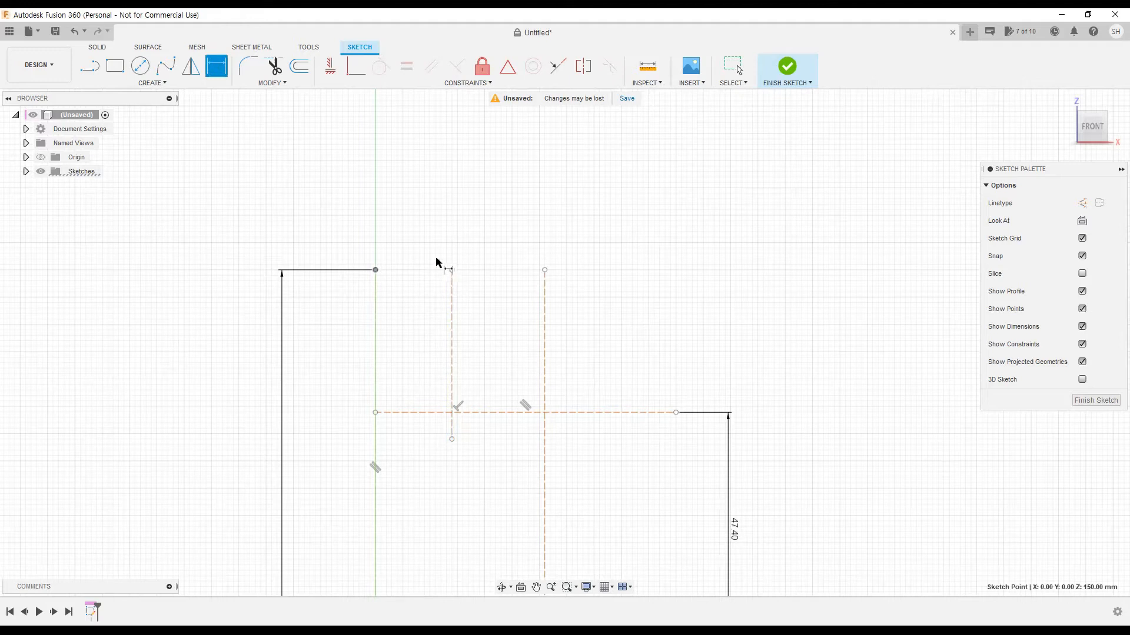
{"action": "left_click", "coordinate": [416, 229]}
{"action": "type", "text": "12.5"}
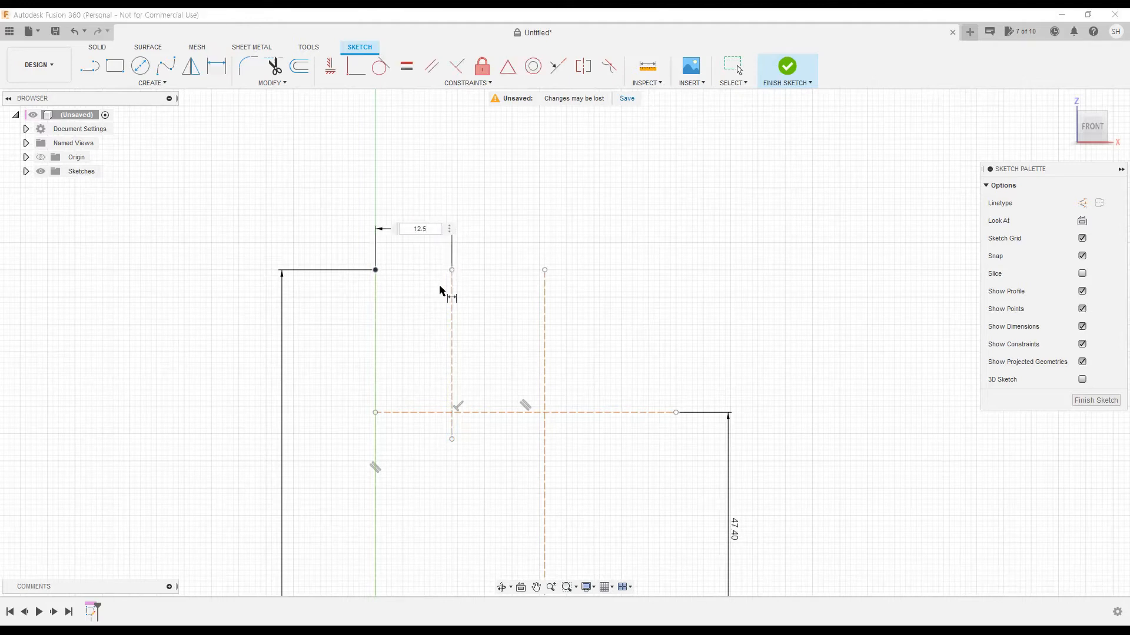
{"action": "key", "text": "Return"}
{"action": "middle_click_drag", "start_coordinate": [447, 344], "coordinate": [467, 282]}
{"action": "key", "text": "Escape"}
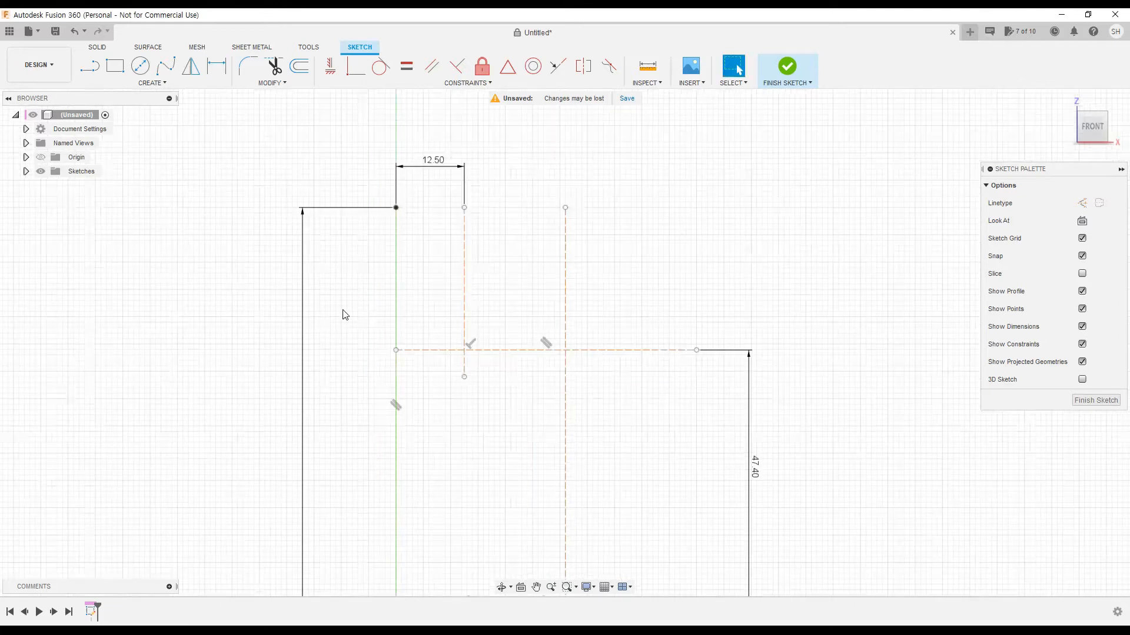
- Draw a trial three-point arc outside the outer vertical guide, just below the upper horizontal guide, and delete it
{"action": "mouse_move", "coordinate": [509, 430]}
{"action": "middle_mouse_down"}
{"action": "mouse_move", "coordinate": [467, 285]}
{"action": "mouse_move", "coordinate": [467, 323]}
{"action": "middle_mouse_up"}
{"action": "scroll", "coordinate": [467, 315], "scroll_direction": "up", "scroll_amount": 2}
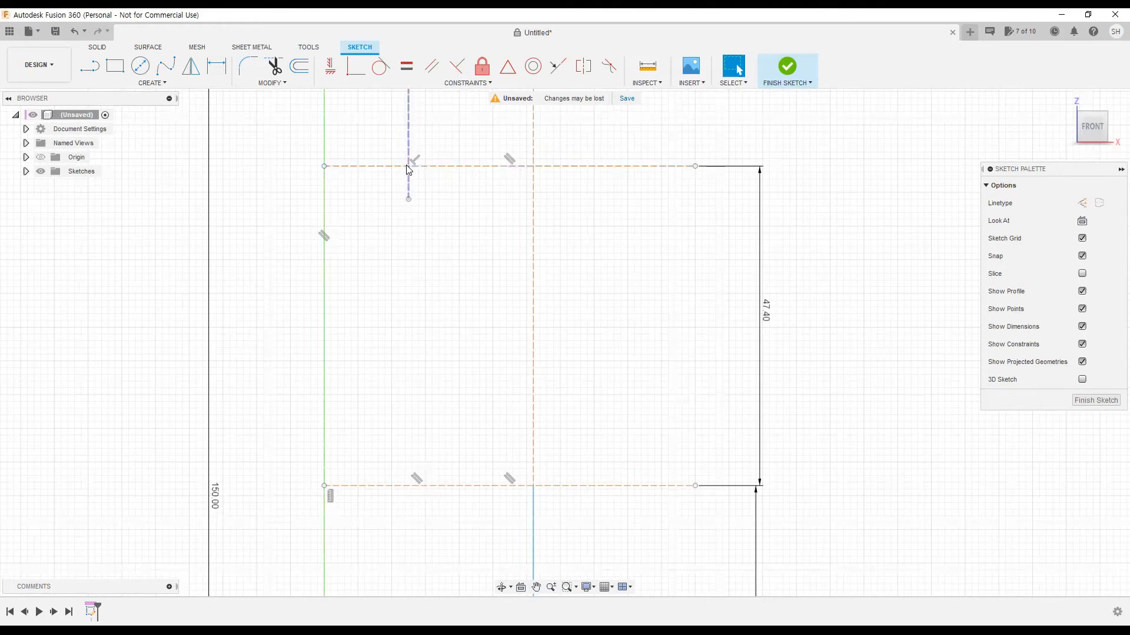
{"action": "middle_click_drag", "start_coordinate": [478, 262], "coordinate": [436, 305]}
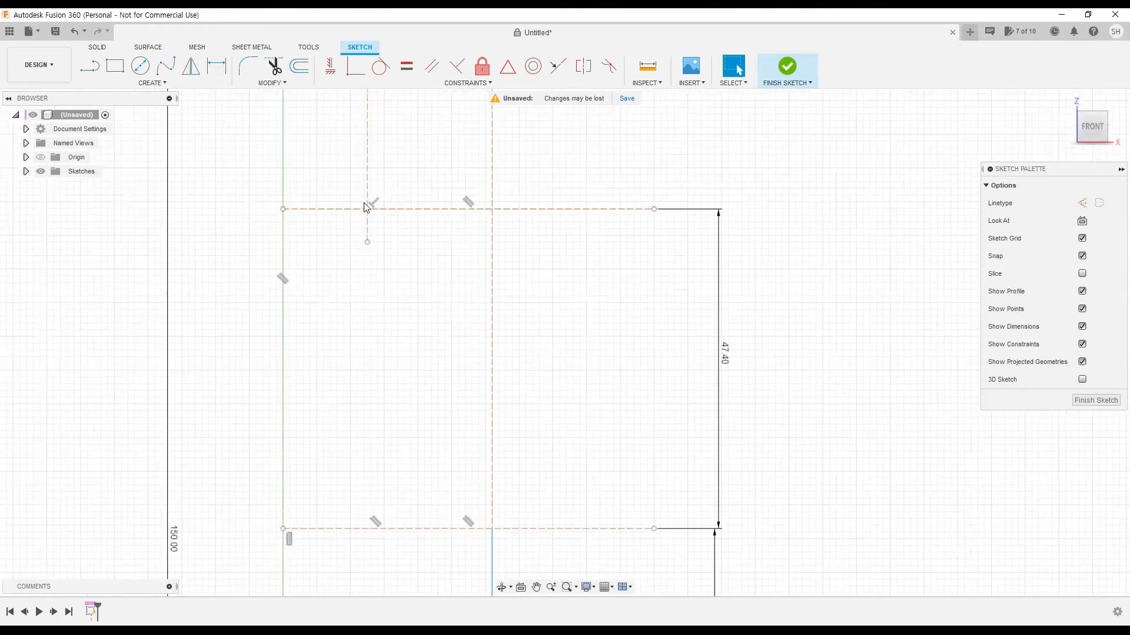
{"action": "mouse_move", "coordinate": [379, 223]}
{"action": "middle_mouse_down"}
{"action": "mouse_move", "coordinate": [407, 315]}
{"action": "mouse_move", "coordinate": [408, 395]}
{"action": "mouse_move", "coordinate": [416, 244]}
{"action": "middle_mouse_up"}
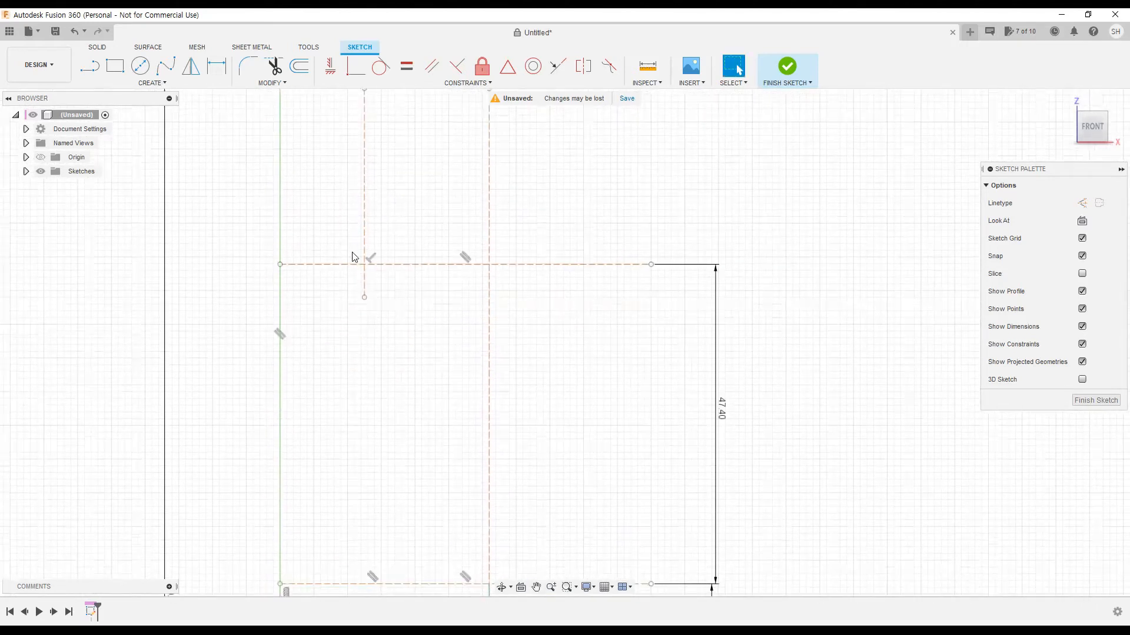
{"action": "middle_click_drag", "start_coordinate": [422, 328], "coordinate": [381, 295]}
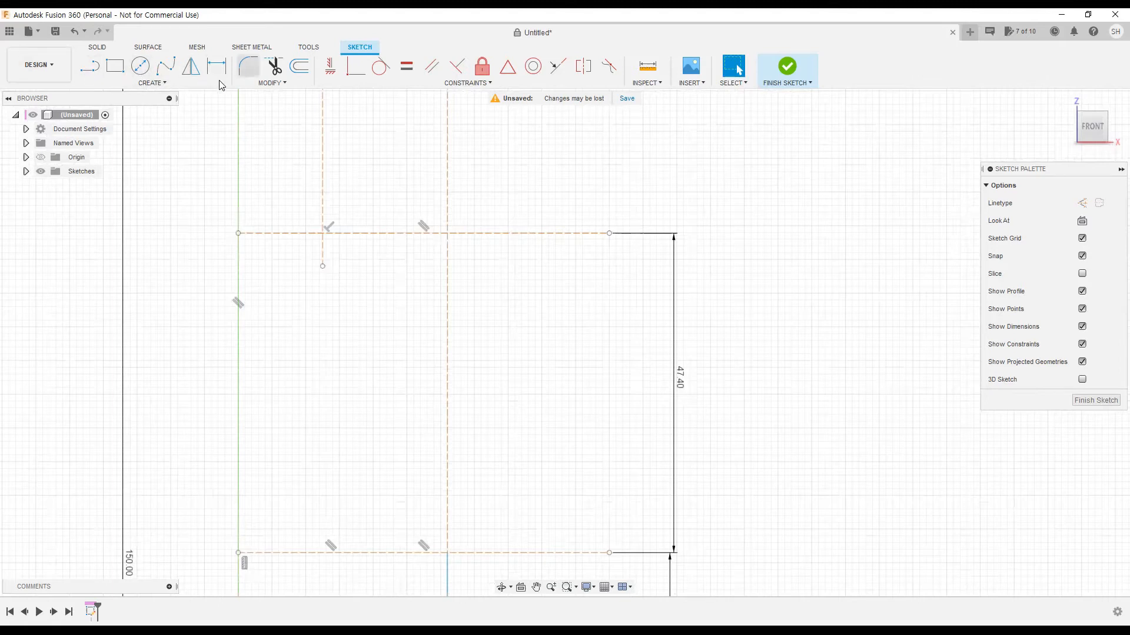
{"action": "left_click", "coordinate": [175, 87]}
{"action": "mouse_move", "coordinate": [172, 142]}
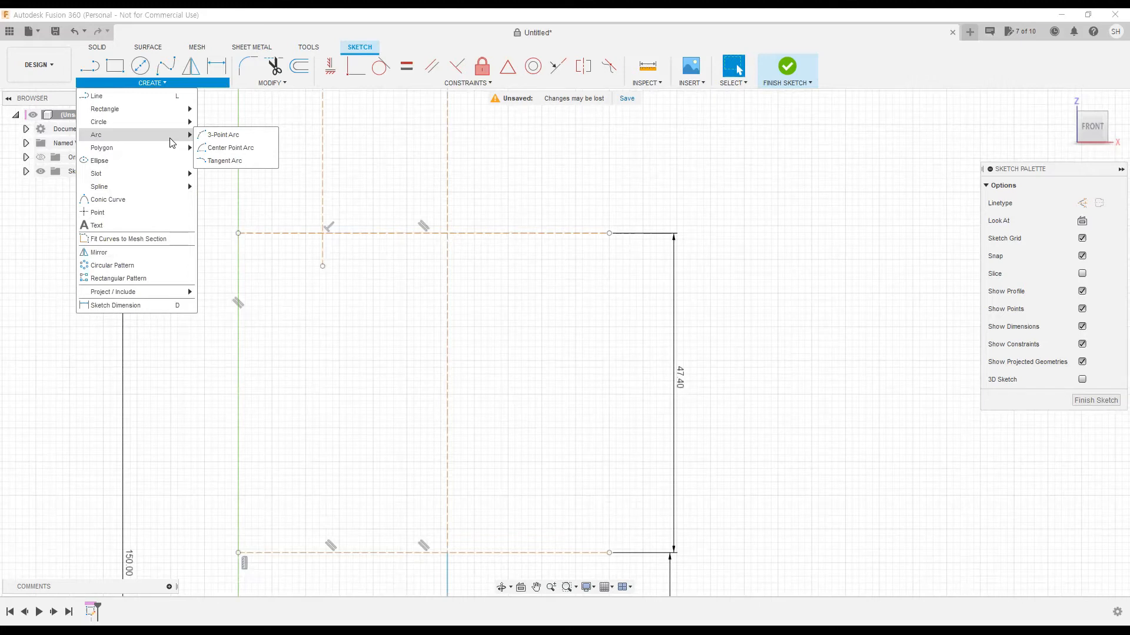
{"action": "left_click", "coordinate": [217, 136]}
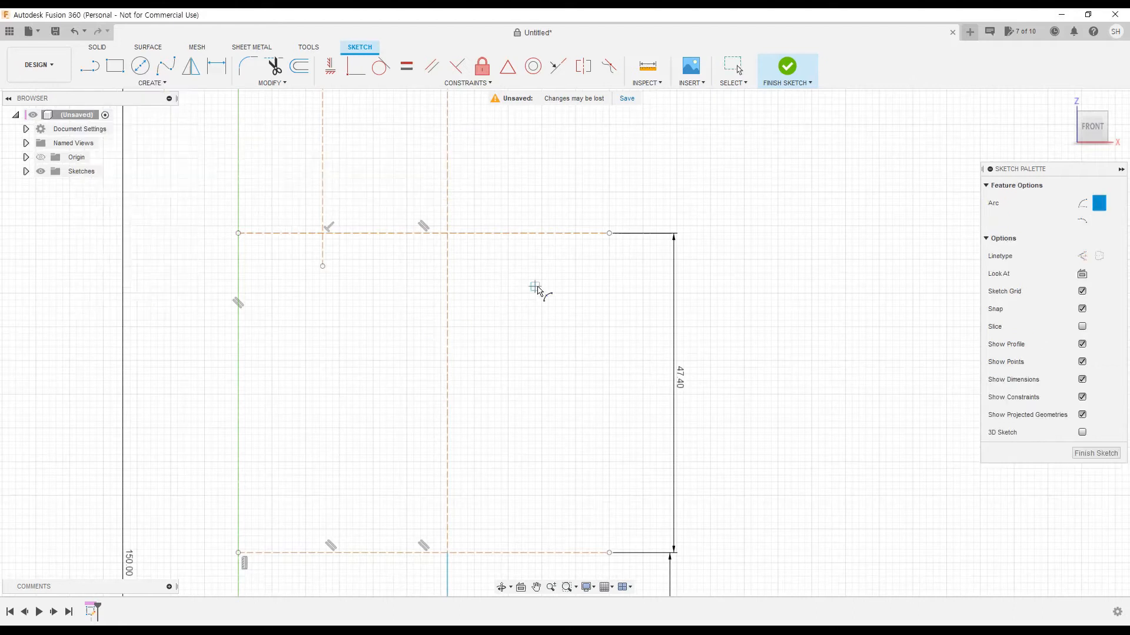
{"action": "left_click", "coordinate": [487, 292]}
{"action": "left_click", "coordinate": [636, 292]}
{"action": "left_click", "coordinate": [562, 266]}
{"action": "key", "text": "Escape"}
{"action": "key", "text": "Delete"}
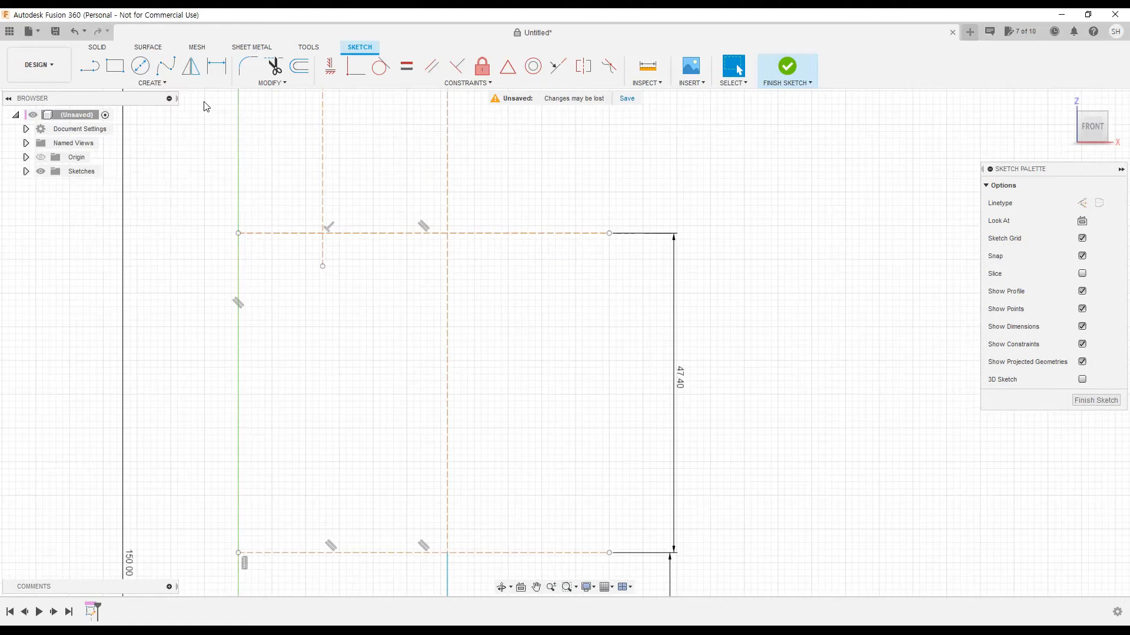
{"action": "left_click", "coordinate": [152, 83]}
{"action": "left_click", "coordinate": [236, 138]}
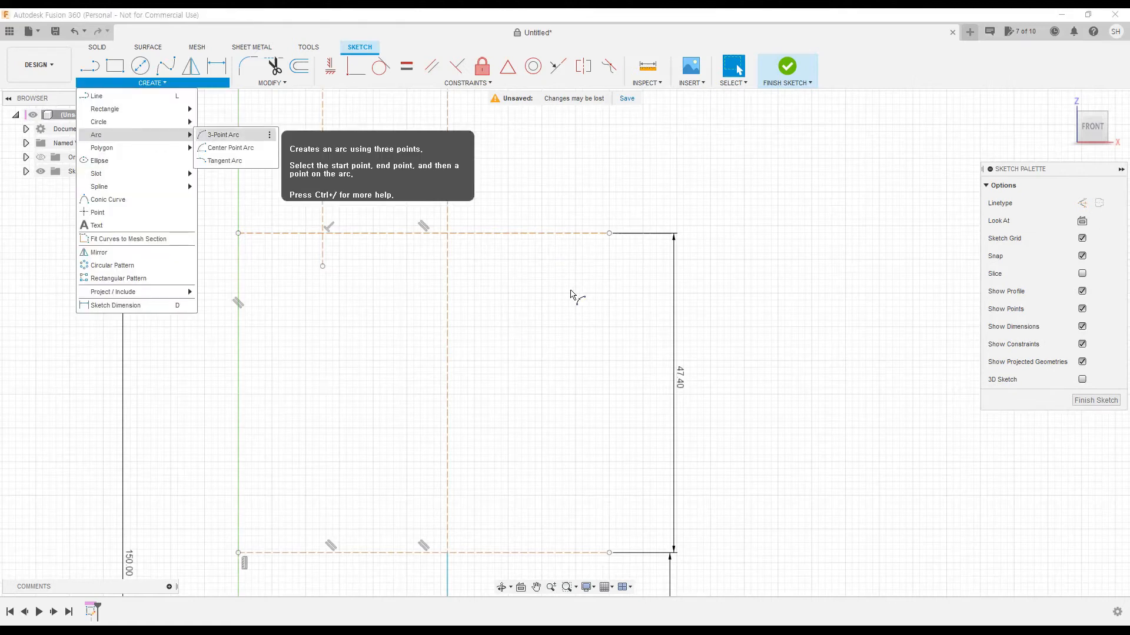
{"action": "key", "text": "Escape"}
- Draw a three-point arc of about 12.6 mm radius from the inner vertical and upper horizontal guides' intersection, curving down towards the outer guide
{"action": "left_click", "coordinate": [160, 83]}
{"action": "mouse_move", "coordinate": [151, 136]}
{"action": "left_click", "coordinate": [220, 135]}
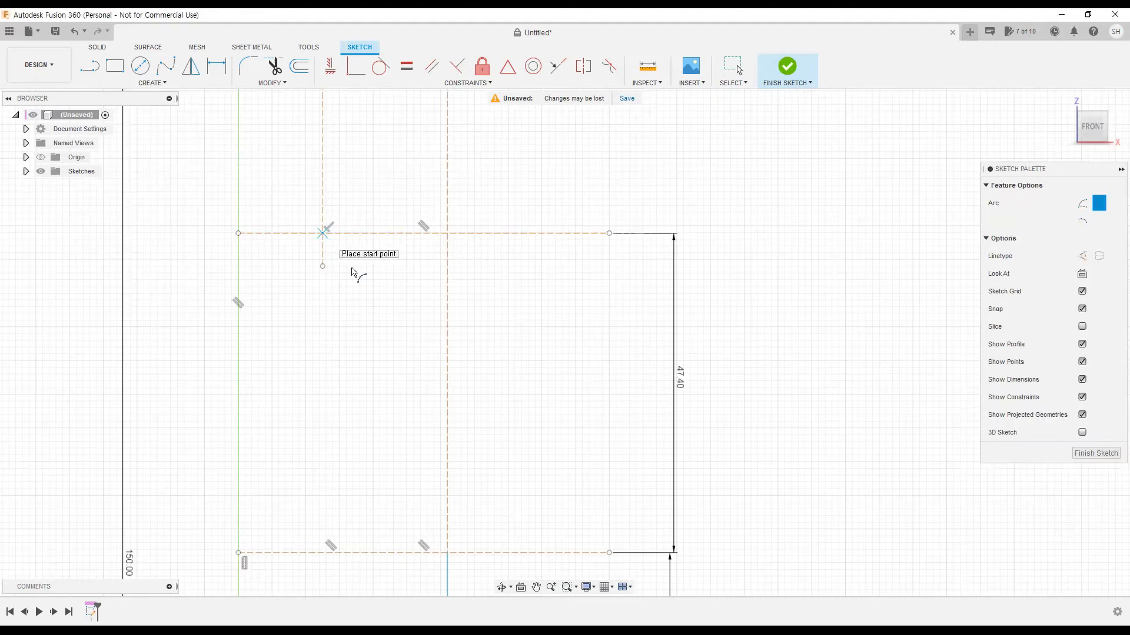
{"action": "left_click", "coordinate": [322, 233]}
{"action": "left_click", "coordinate": [380, 313]}
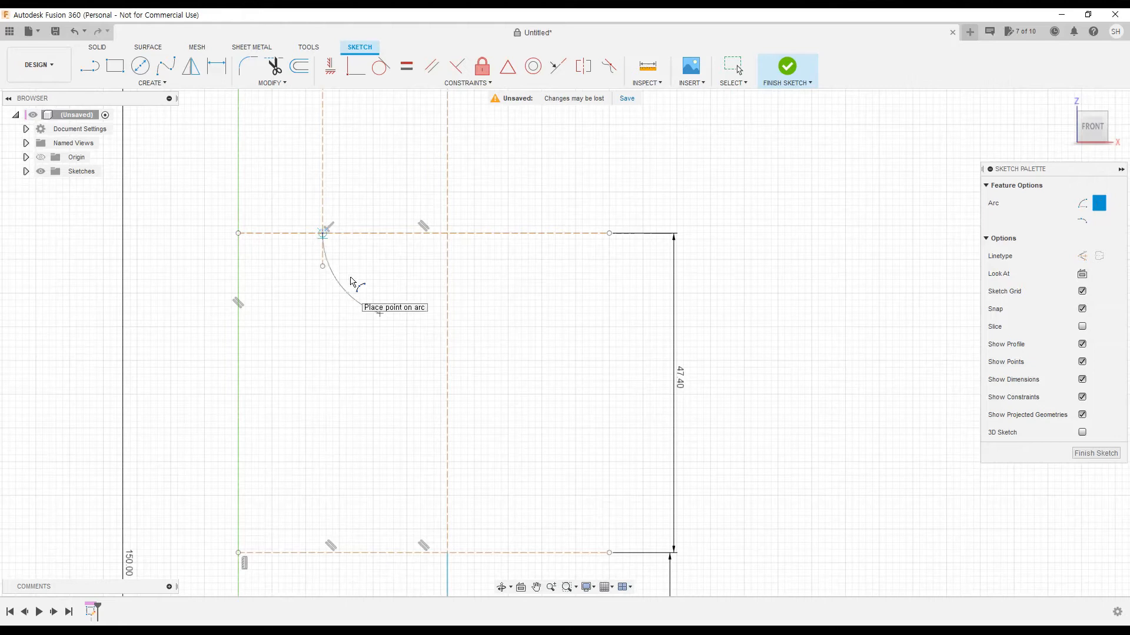
{"action": "scroll", "coordinate": [345, 288], "scroll_direction": "up", "scroll_amount": 3}
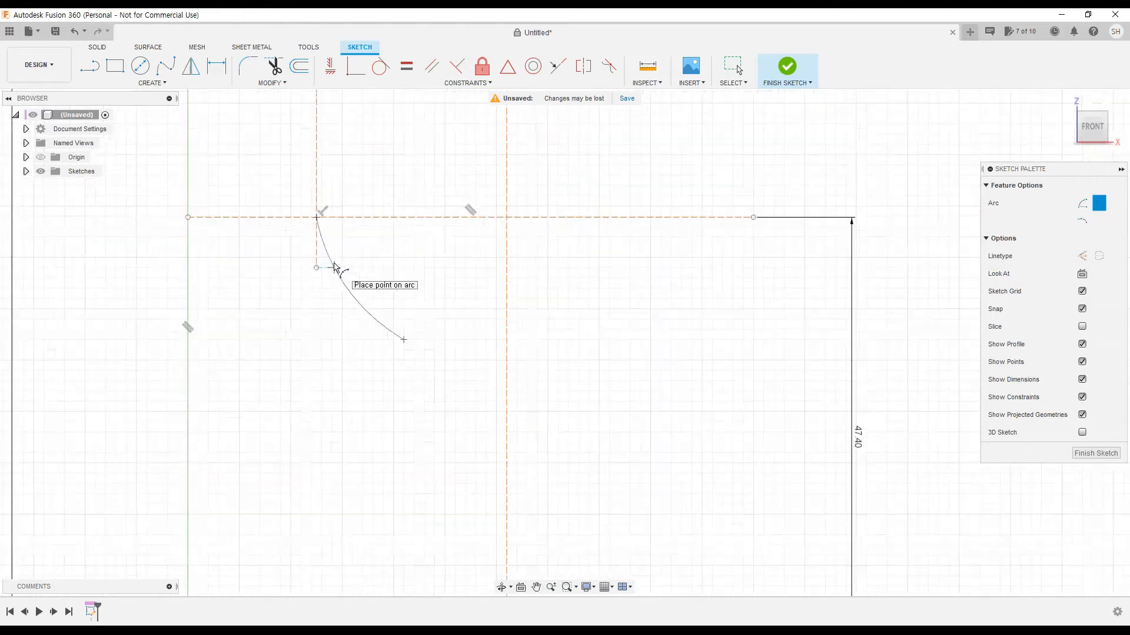
{"action": "scroll", "coordinate": [359, 292], "scroll_direction": "up", "scroll_amount": 2}
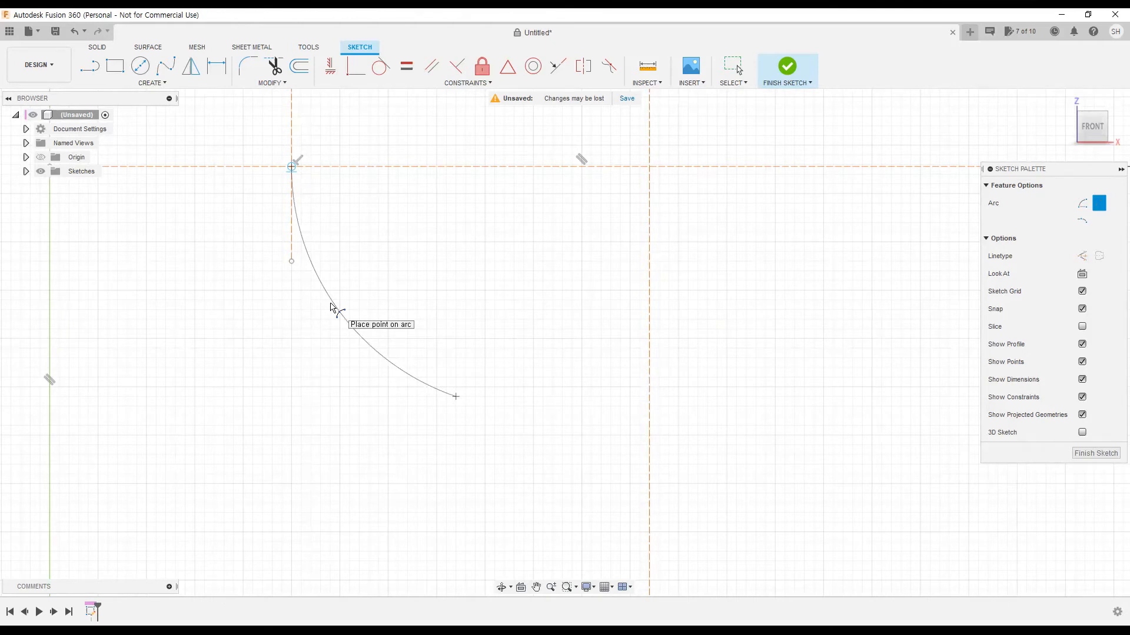
{"action": "left_click", "coordinate": [331, 304]}
{"action": "key", "text": "Escape"}
{"action": "scroll", "coordinate": [325, 320], "scroll_direction": "down", "scroll_amount": 1}
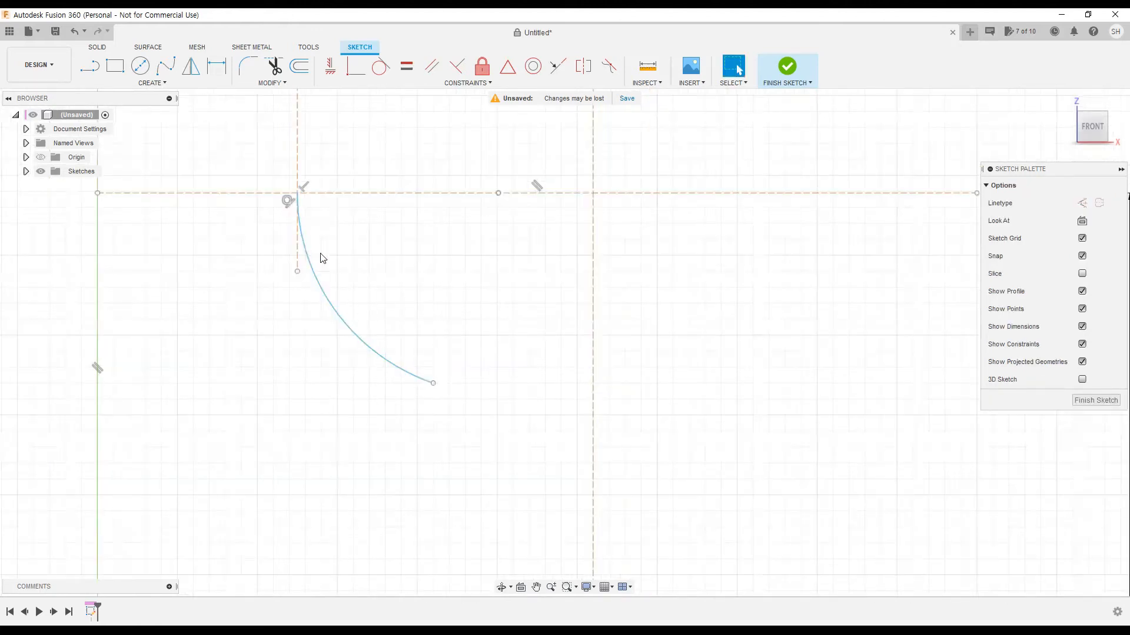
- Draw a three-point arc of about 84 mm radius, bulging outward, between the upper arc's free end and the outer guide's intersection with the lower horizontal guide
{"action": "middle_click_drag", "start_coordinate": [322, 257], "coordinate": [343, 391]}
{"action": "scroll", "coordinate": [335, 269], "scroll_direction": "down", "scroll_amount": 1}
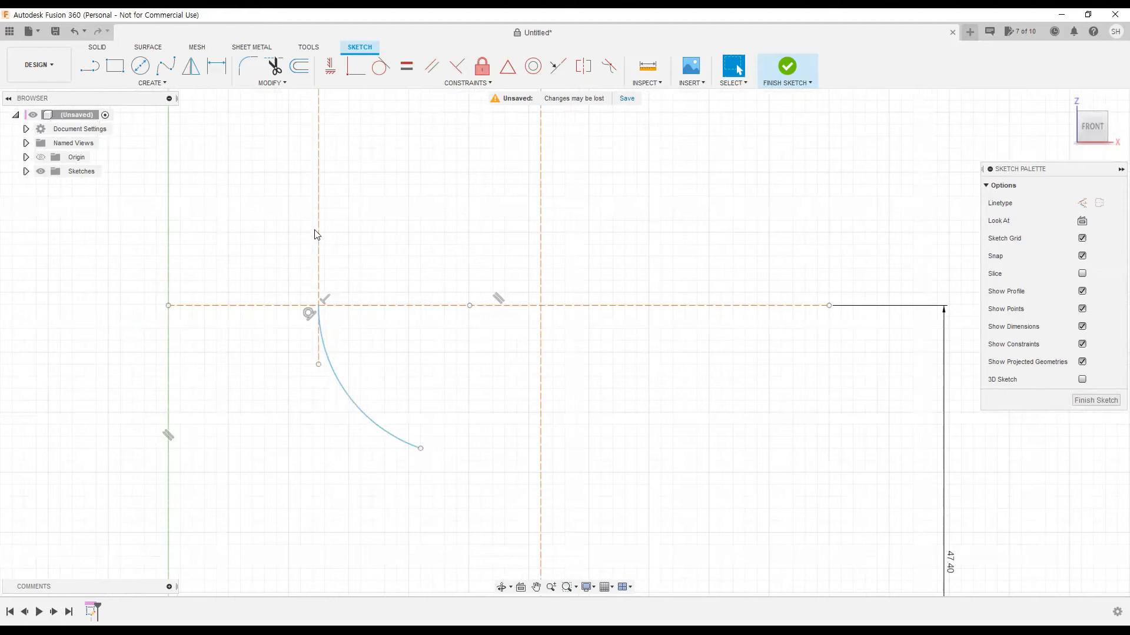
{"action": "middle_click_drag", "start_coordinate": [371, 373], "coordinate": [345, 232]}
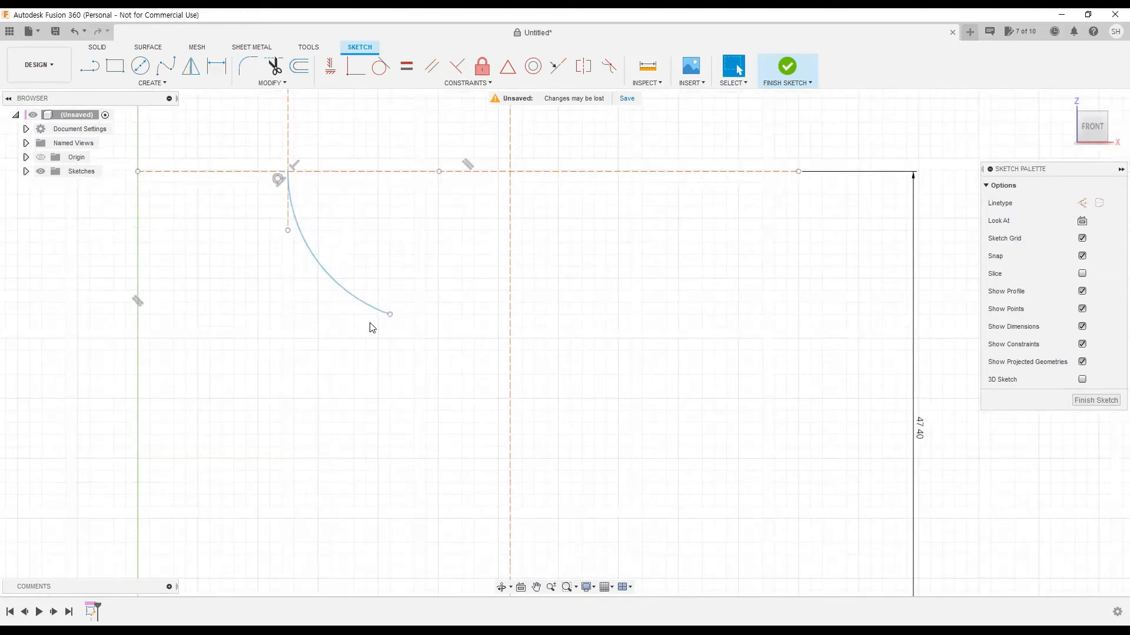
{"action": "scroll", "coordinate": [386, 302], "scroll_direction": "down", "scroll_amount": 2}
{"action": "middle_click_drag", "start_coordinate": [410, 301], "coordinate": [408, 305]}
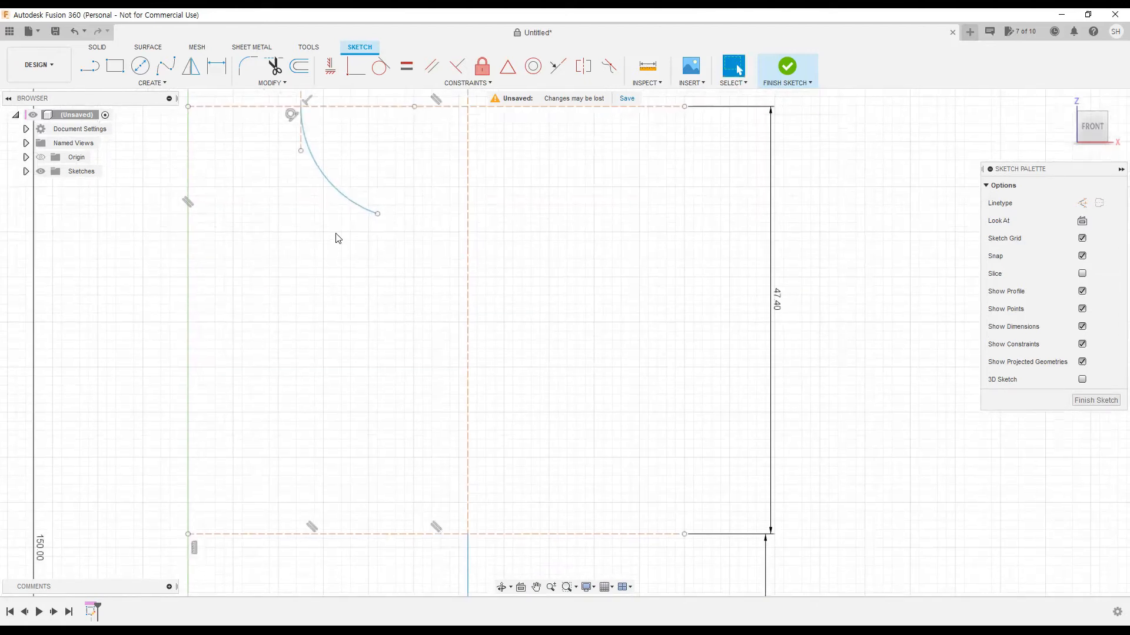
{"action": "left_click", "coordinate": [158, 89]}
{"action": "left_click", "coordinate": [212, 140]}
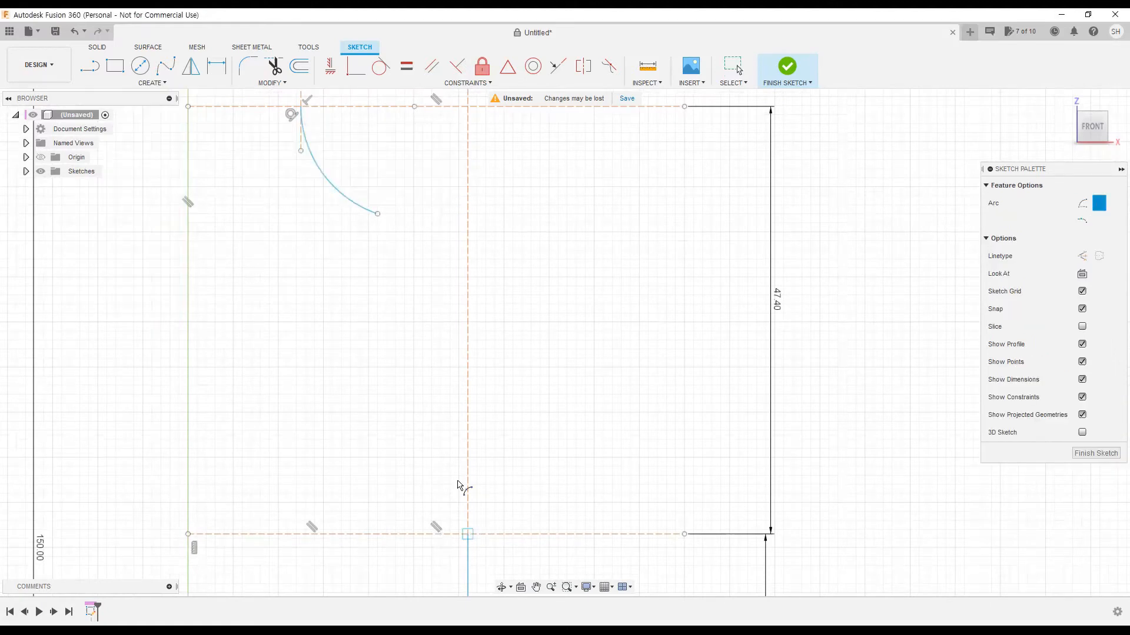
{"action": "left_click", "coordinate": [378, 214]}
{"action": "left_click", "coordinate": [453, 379]}
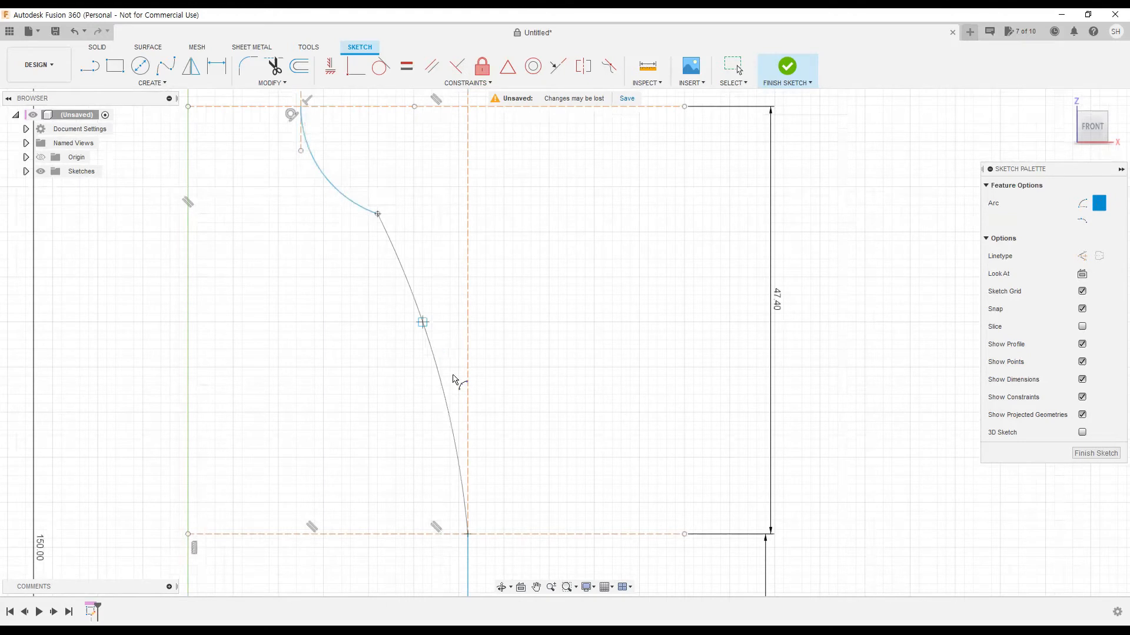
{"action": "key", "text": "Escape"}
{"action": "scroll", "coordinate": [506, 352], "scroll_direction": "down", "scroll_amount": 1}
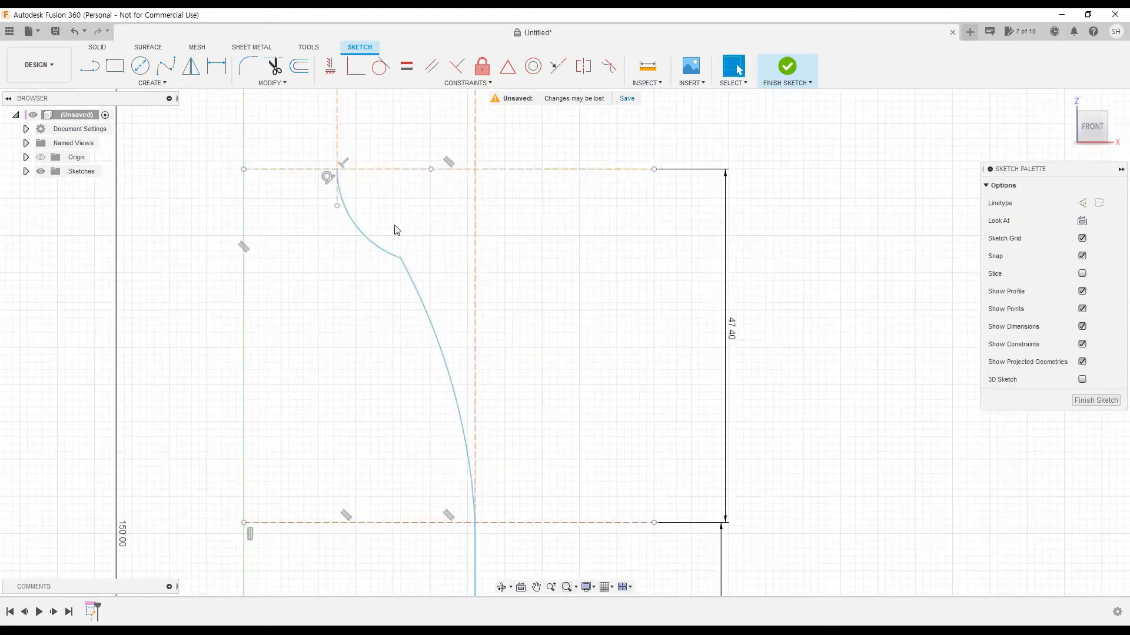
- Dimension the upper neck arc's radius as 10 mm
{"action": "key", "text": "d"}
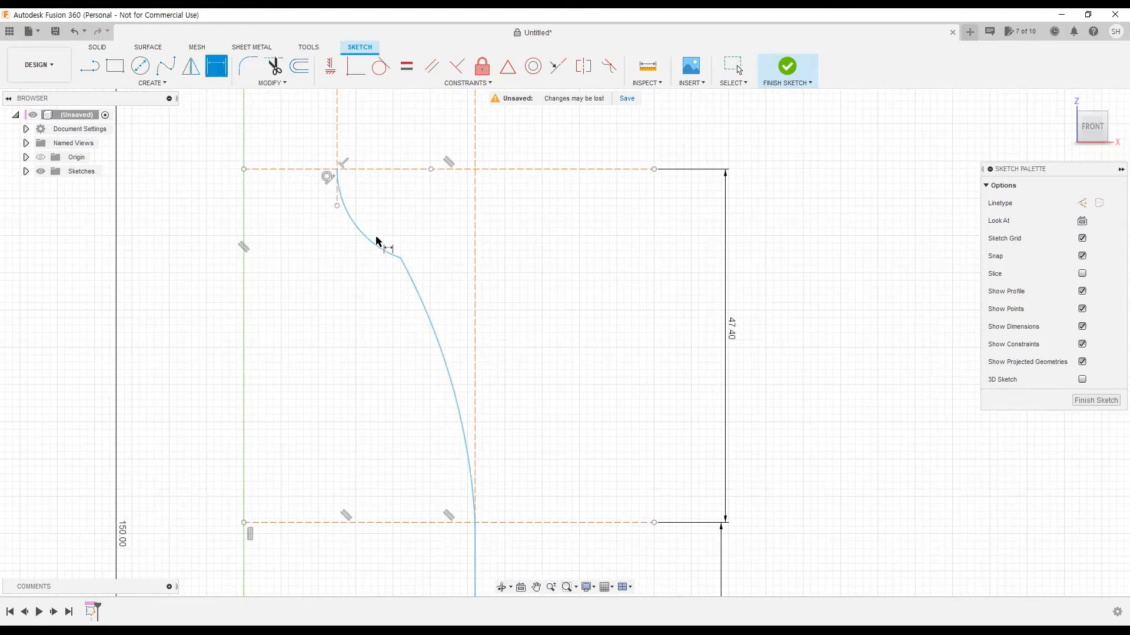
{"action": "key", "text": "Escape"}
{"action": "left_click", "coordinate": [378, 237]}
{"action": "left_click", "coordinate": [389, 206]}
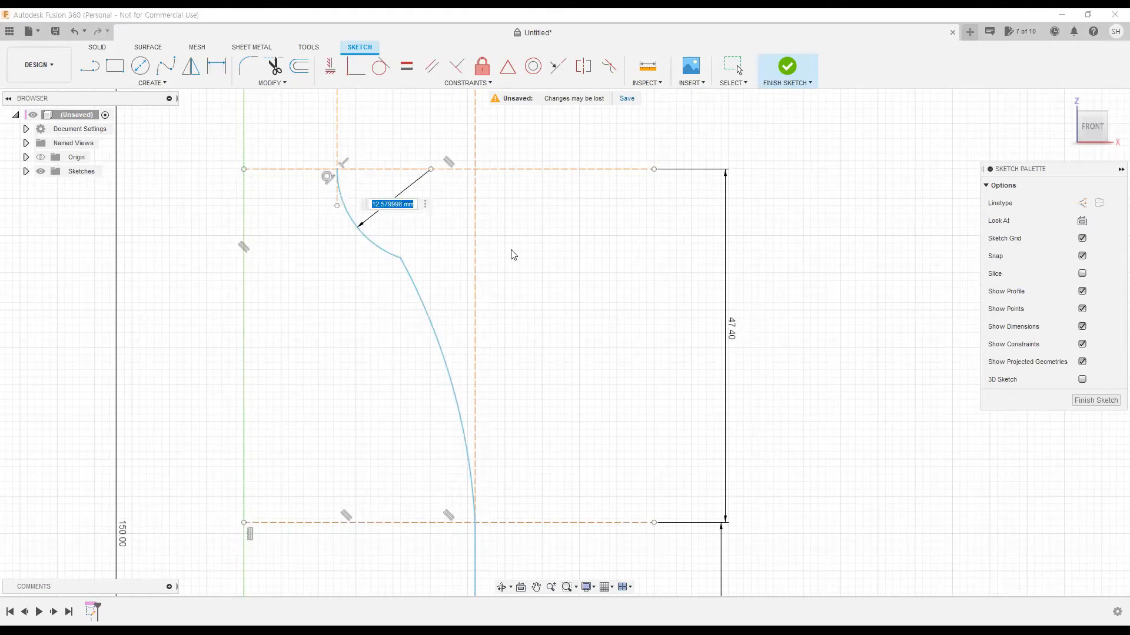
{"action": "type", "text": "10"}
{"action": "key", "text": "Return"}
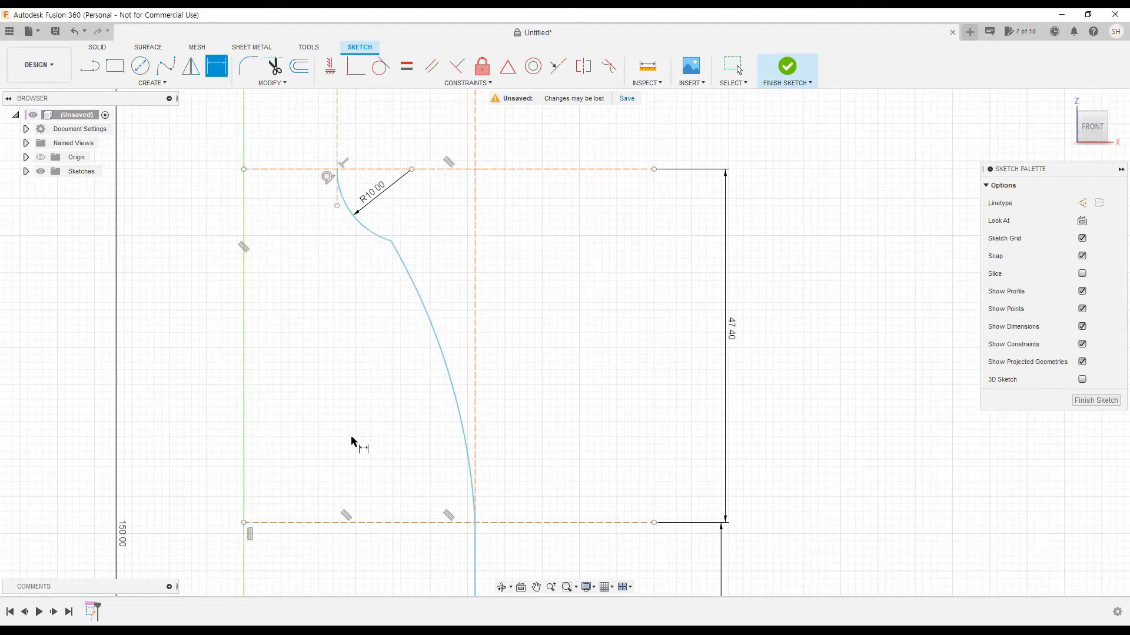
- Dimension the lower shoulder arc's radius as 60 mm
{"action": "left_click", "coordinate": [446, 370]}
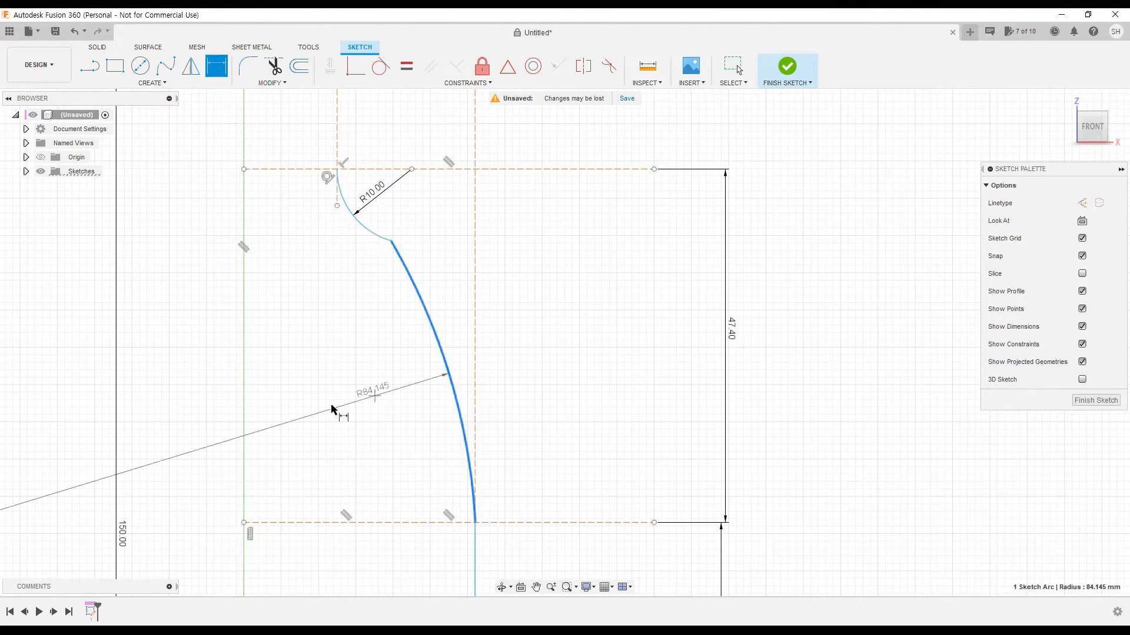
{"action": "left_click", "coordinate": [353, 470]}
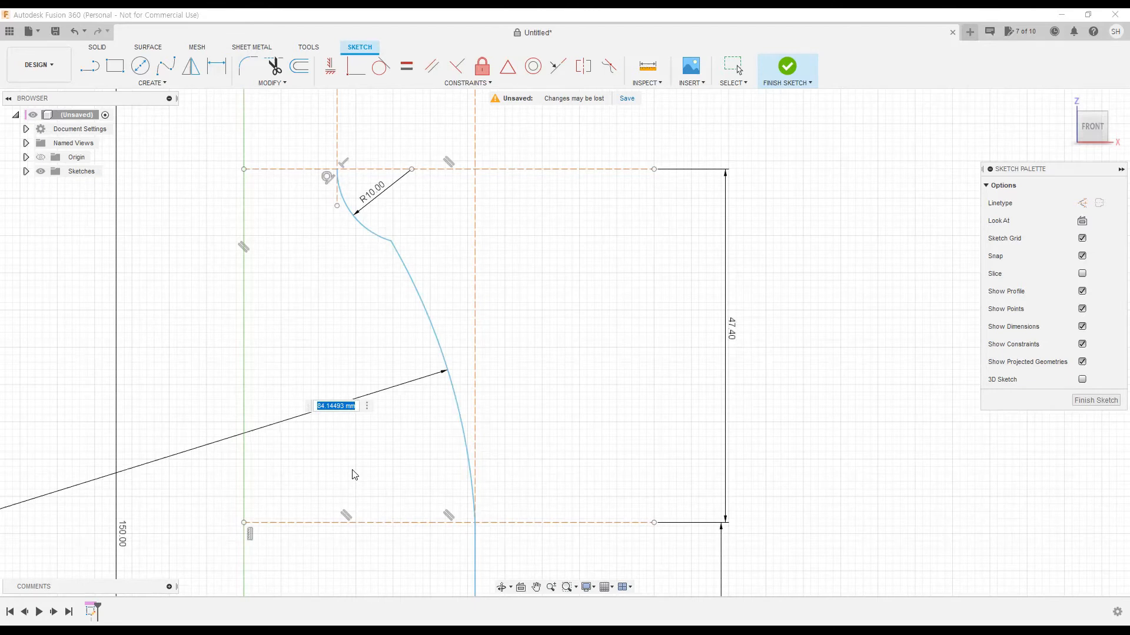
{"action": "type", "text": "60"}
{"action": "key", "text": "Return"}
{"action": "key", "text": "Escape"}
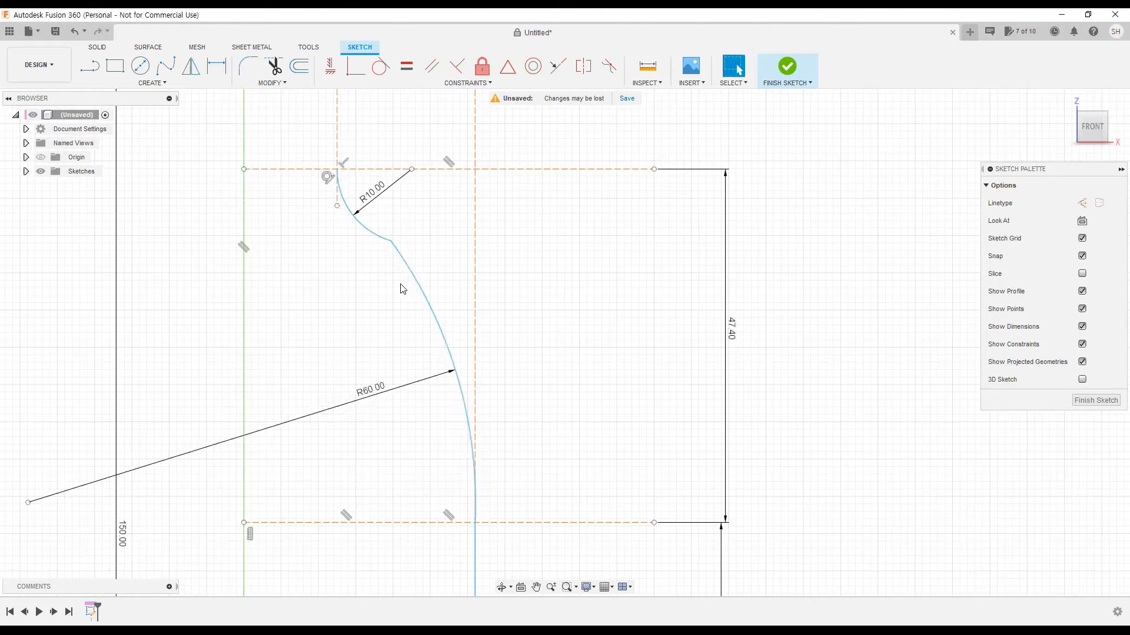
- Delete the tangent constraint between the 10 mm radius arc and the inner vertical guide
{"action": "scroll", "coordinate": [376, 283], "scroll_direction": "up", "scroll_amount": 3}
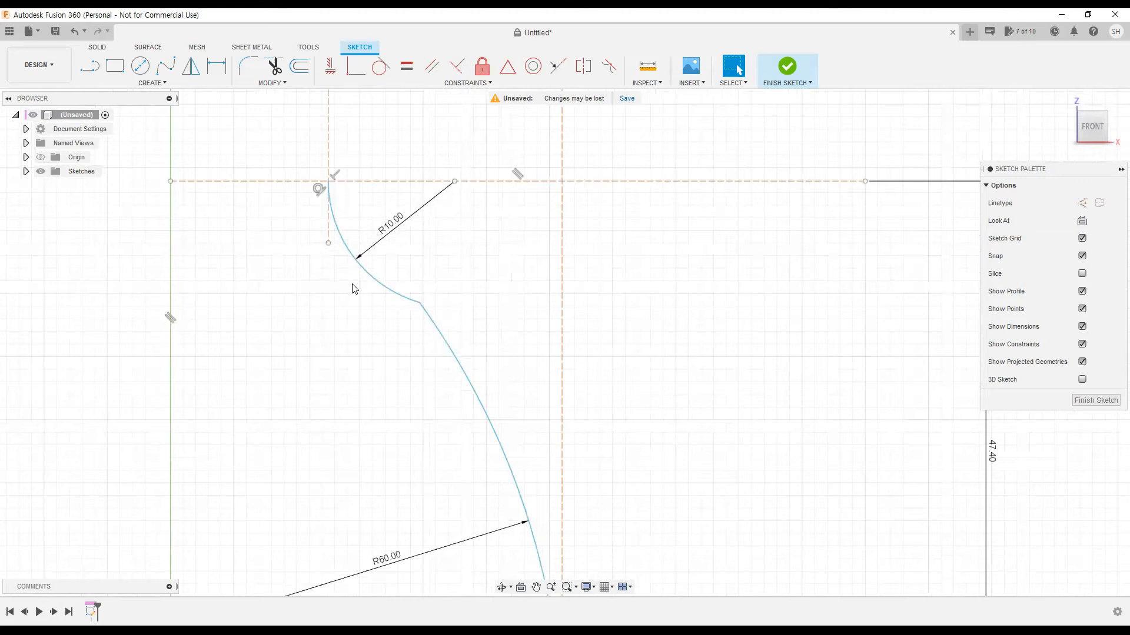
{"action": "scroll", "coordinate": [346, 275], "scroll_direction": "down", "scroll_amount": 2}
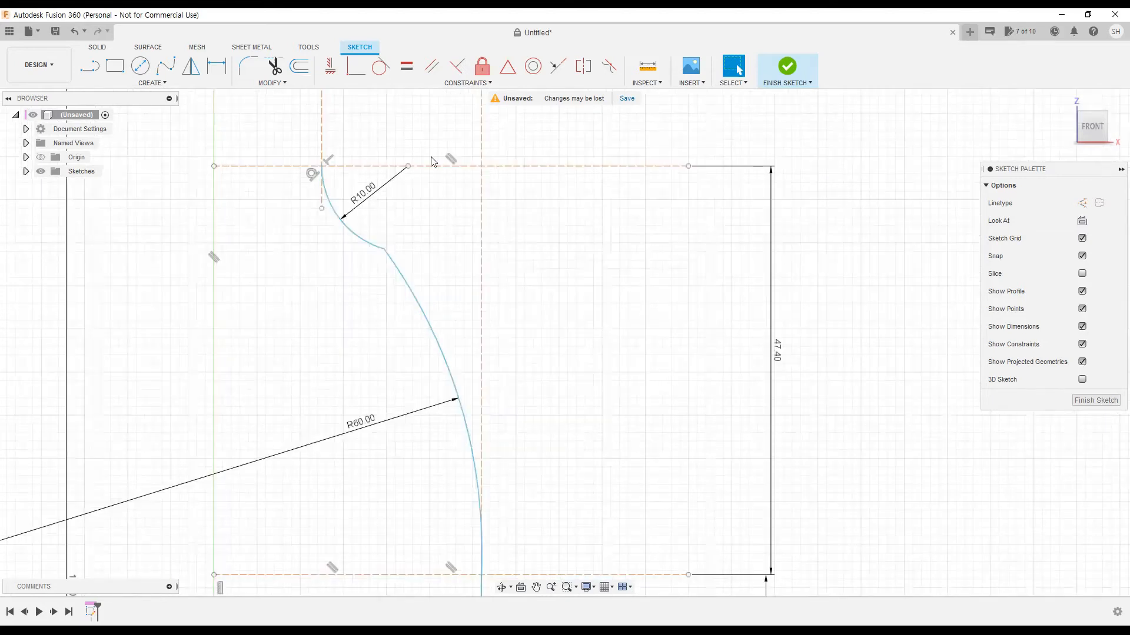
{"action": "left_click", "coordinate": [381, 76]}
{"action": "scroll", "coordinate": [308, 232], "scroll_direction": "up", "scroll_amount": 2}
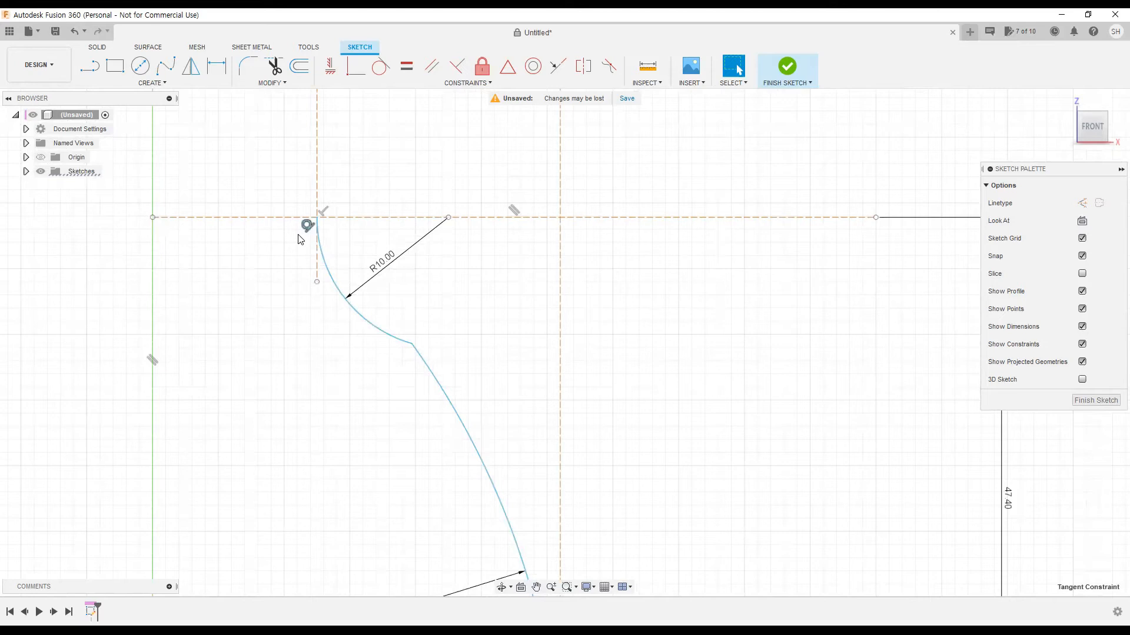
{"action": "key", "text": "Delete"}
{"action": "scroll", "coordinate": [389, 273], "scroll_direction": "down", "scroll_amount": 3}
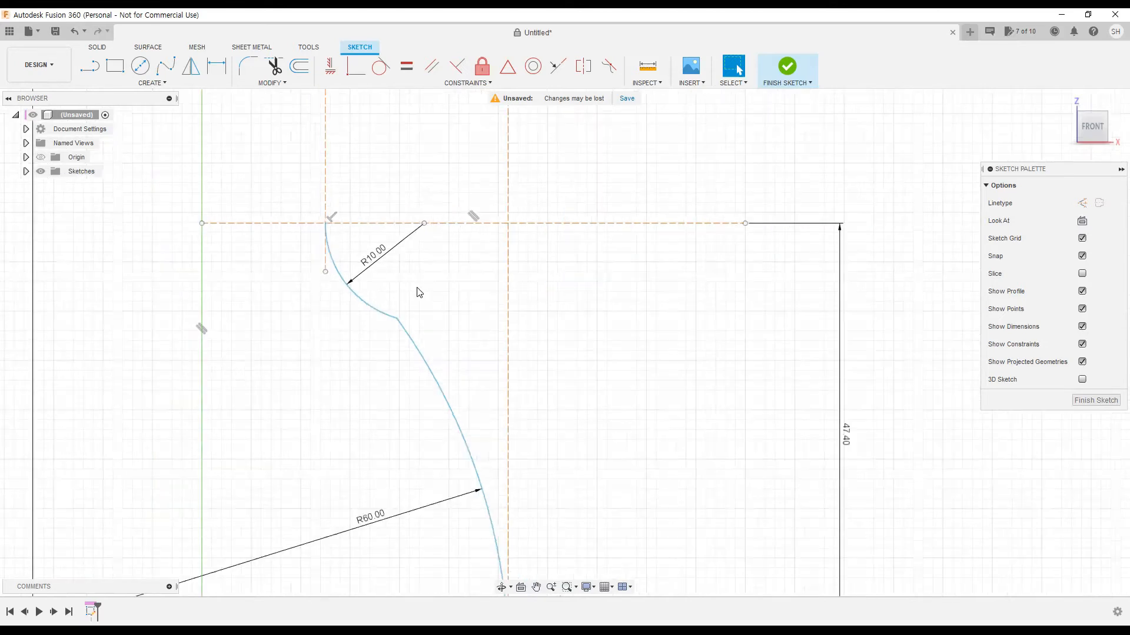
- Apply a tangent constraint between the 10 mm radius arc and the 60 mm radius arc
{"action": "left_click", "coordinate": [382, 69]}
{"action": "left_click", "coordinate": [384, 263]}
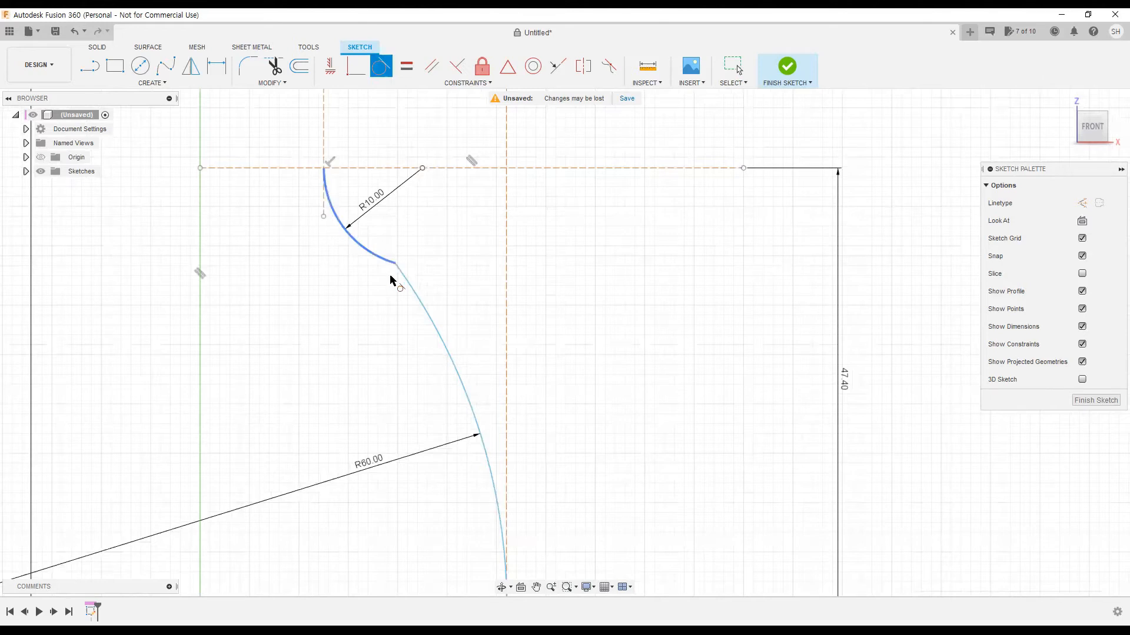
{"action": "left_click", "coordinate": [415, 298]}
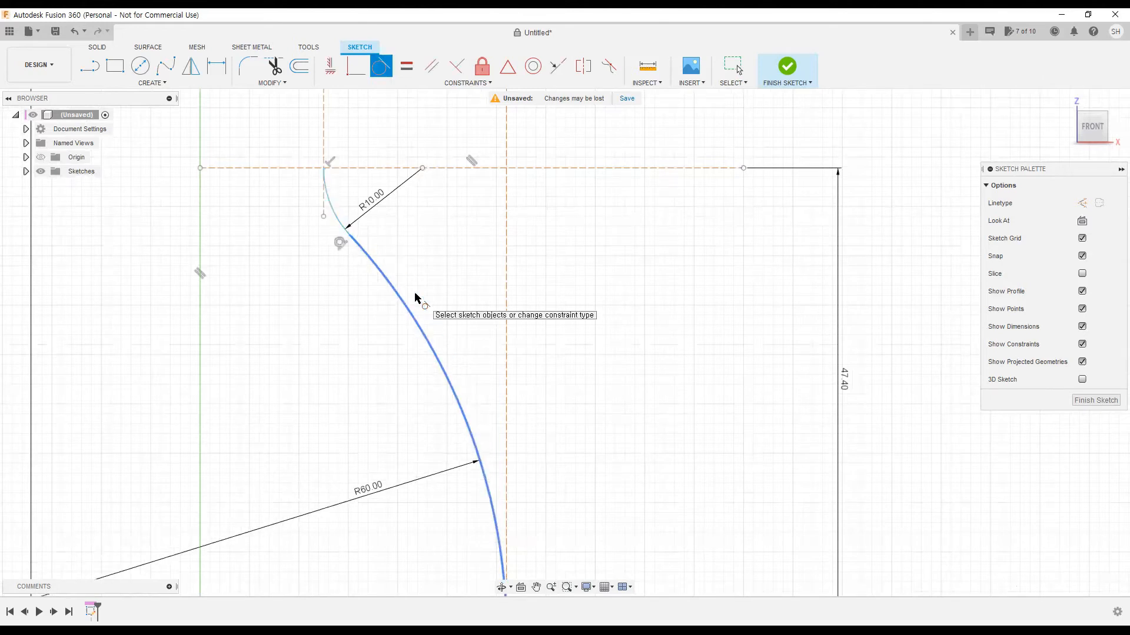
{"action": "key", "text": "Escape"}
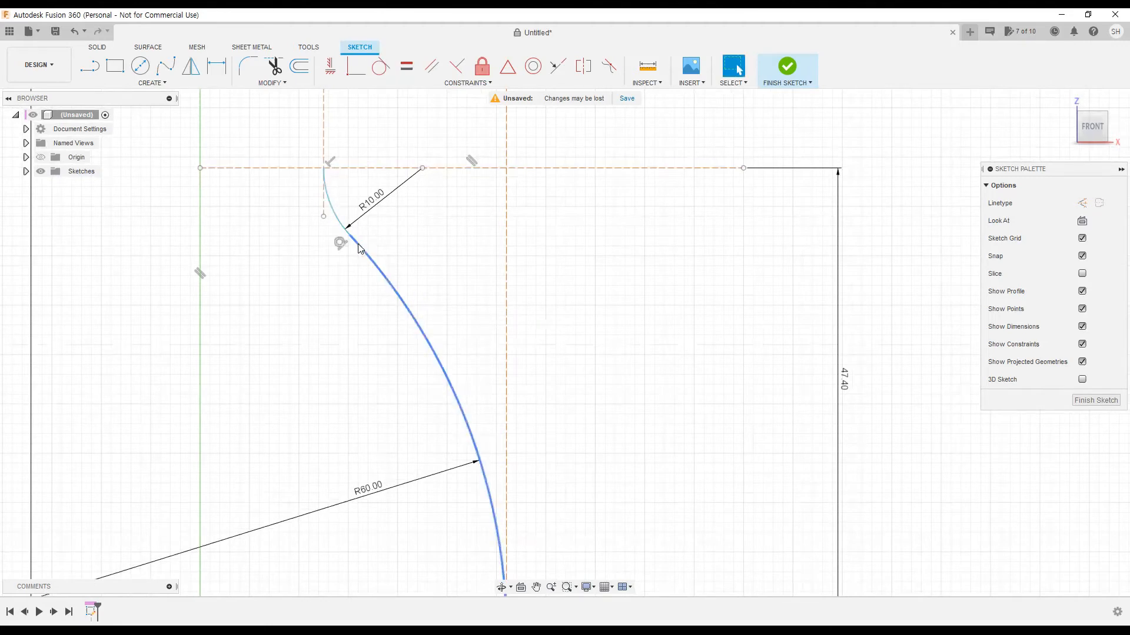
- Examine the transition between the two shoulder arcs and the upper arc's start at the guide intersection
{"action": "scroll", "coordinate": [347, 232], "scroll_direction": "up", "scroll_amount": 3}
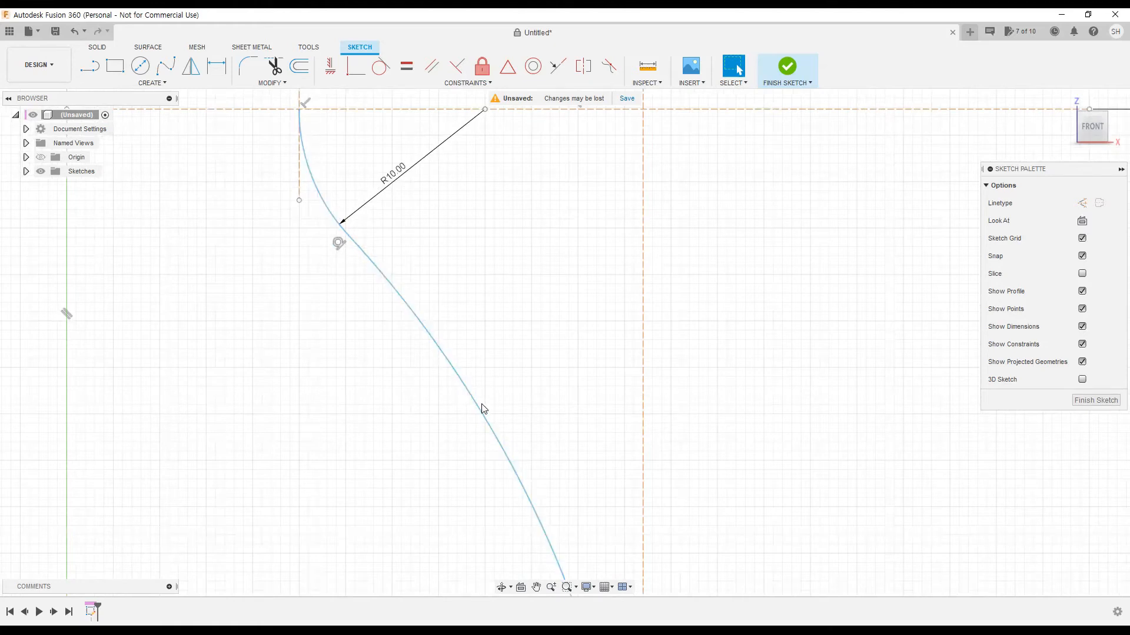
{"action": "scroll", "coordinate": [379, 418], "scroll_direction": "down", "scroll_amount": 2}
{"action": "scroll", "coordinate": [385, 454], "scroll_direction": "down", "scroll_amount": 2}
{"action": "middle_click_drag", "start_coordinate": [396, 462], "coordinate": [392, 336]}
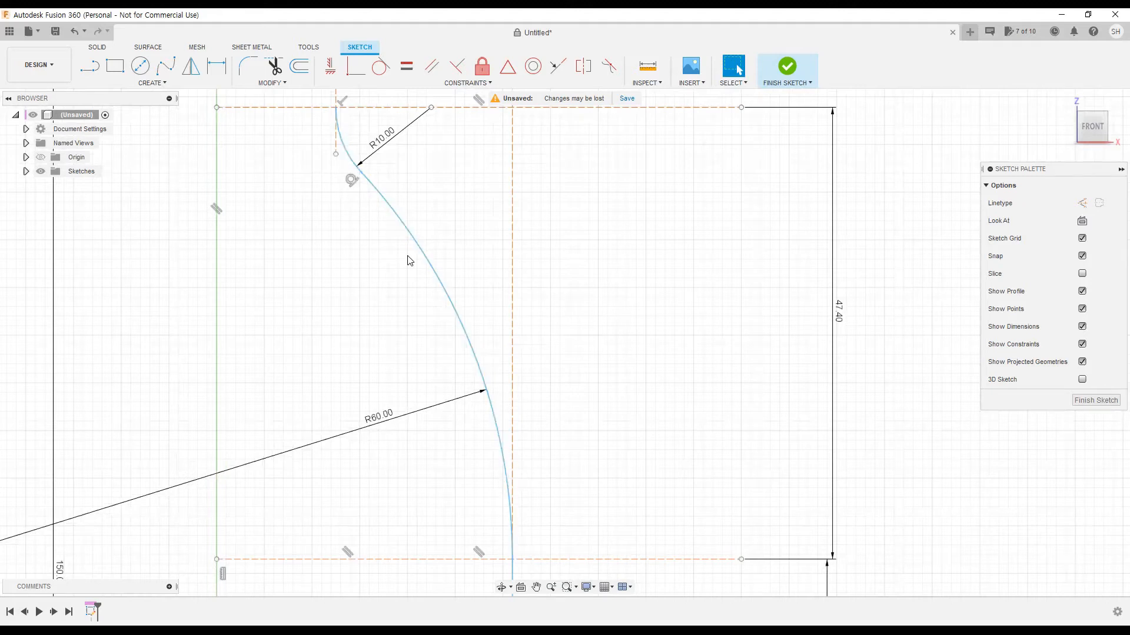
{"action": "scroll", "coordinate": [360, 215], "scroll_direction": "up", "scroll_amount": 1}
{"action": "scroll", "coordinate": [362, 248], "scroll_direction": "up", "scroll_amount": 2}
{"action": "scroll", "coordinate": [363, 248], "scroll_direction": "up", "scroll_amount": 5}
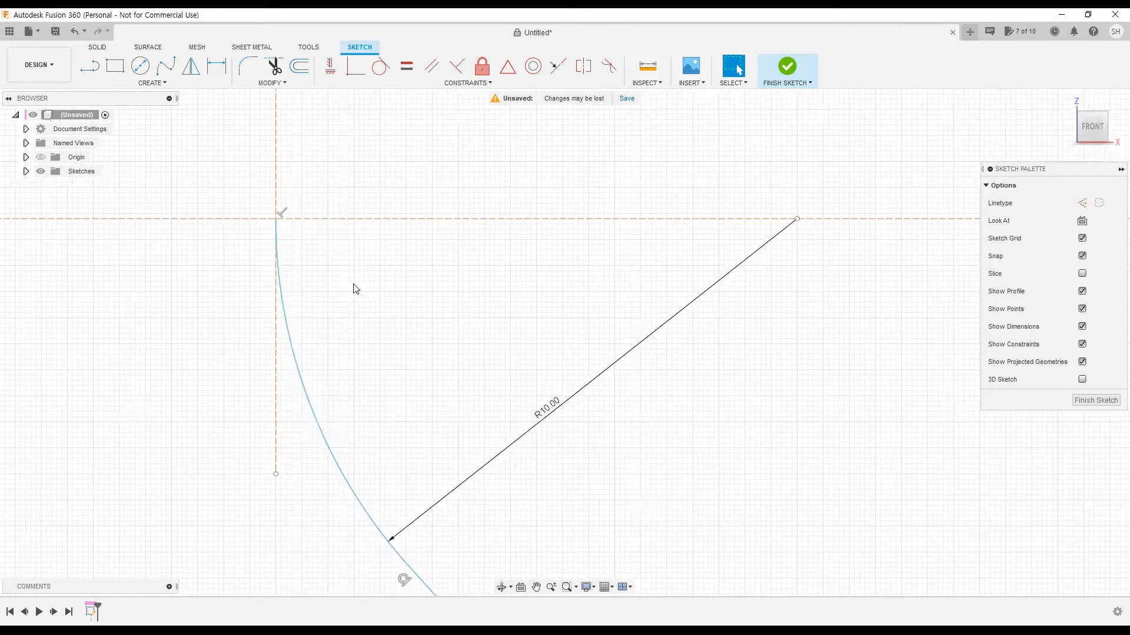
{"action": "scroll", "coordinate": [355, 291], "scroll_direction": "down", "scroll_amount": 6}
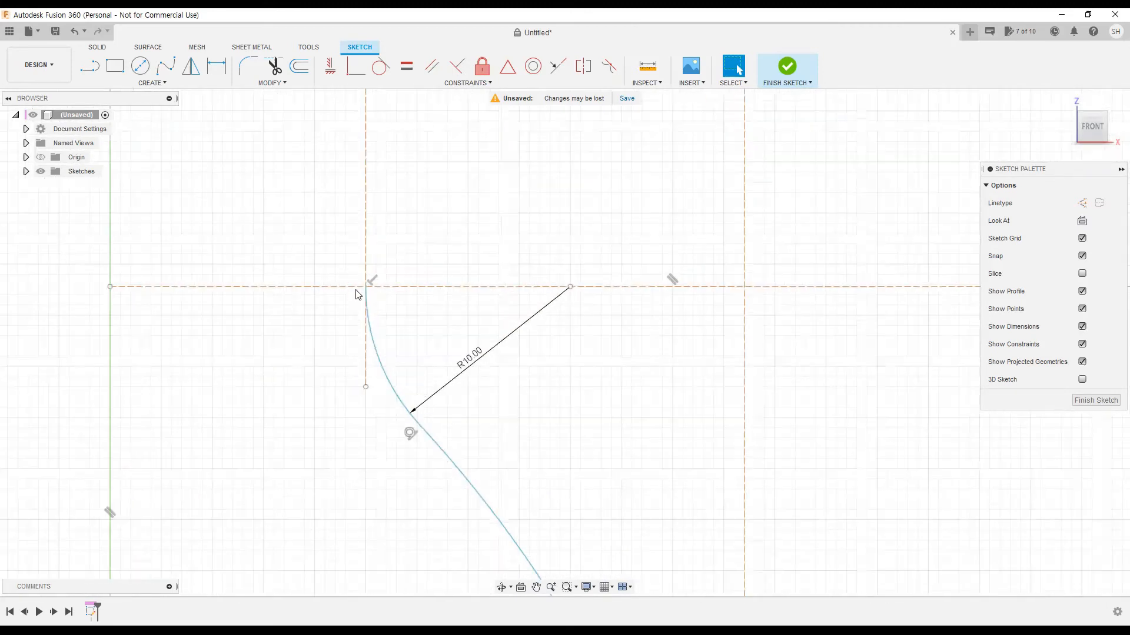
{"action": "scroll", "coordinate": [358, 293], "scroll_direction": "up", "scroll_amount": 3}
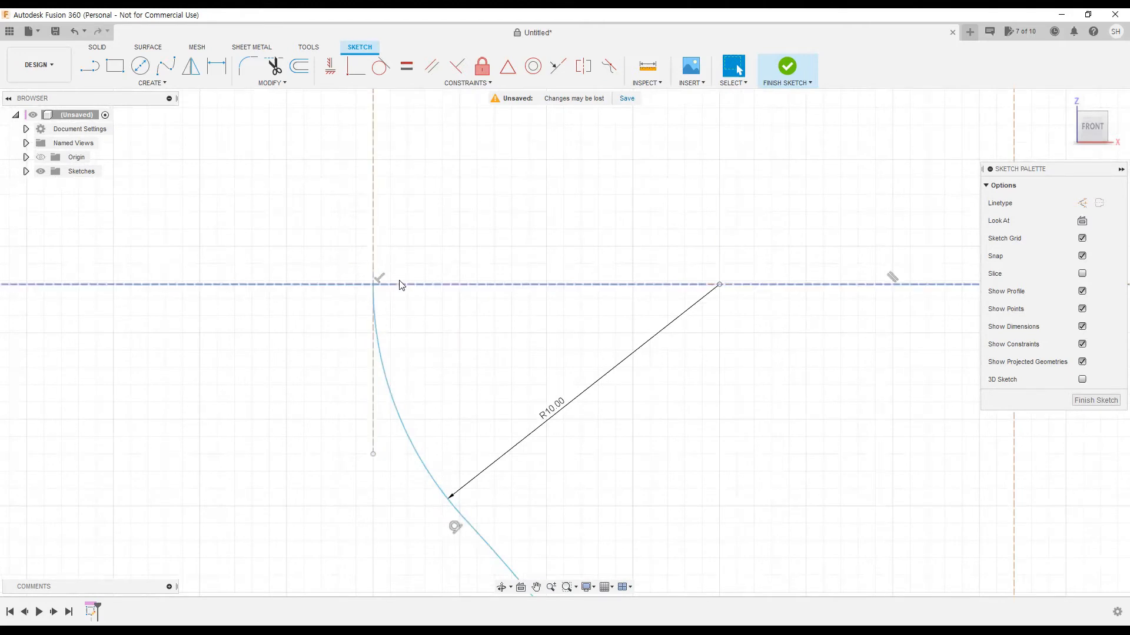
{"action": "scroll", "coordinate": [388, 297], "scroll_direction": "down", "scroll_amount": 5}
{"action": "scroll", "coordinate": [393, 313], "scroll_direction": "down", "scroll_amount": 3}
{"action": "scroll", "coordinate": [447, 330], "scroll_direction": "down", "scroll_amount": 2}
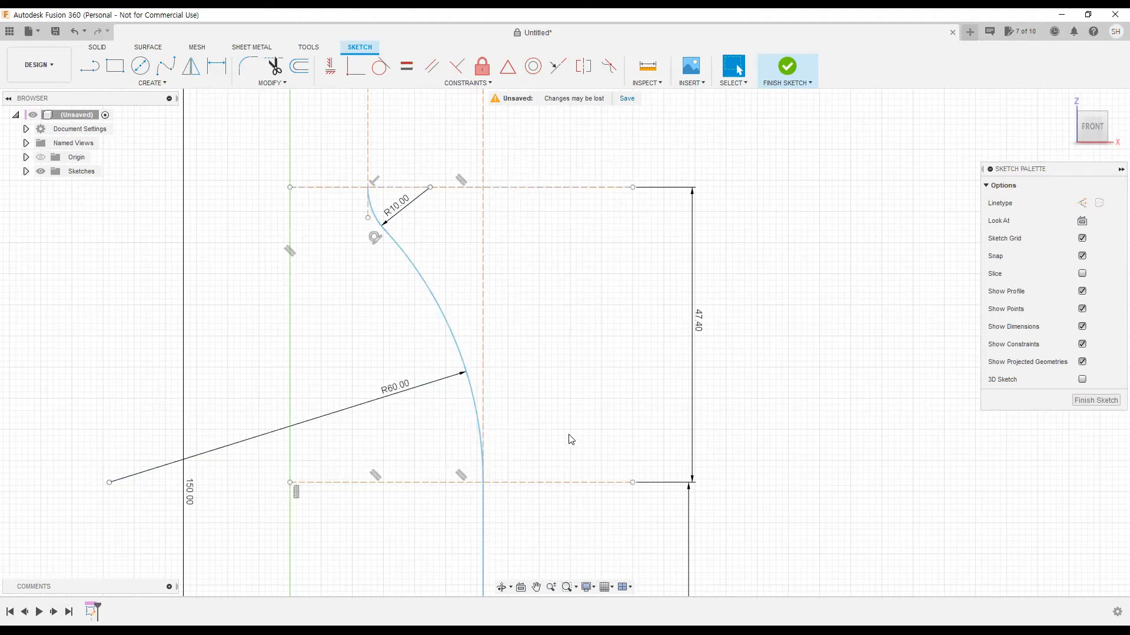
- Examine where the 60 mm radius arc meets the vertical body line, and compare it with the upper end of the shoulder curve
{"action": "middle_click_drag", "start_coordinate": [564, 425], "coordinate": [522, 271]}
{"action": "middle_click_drag", "start_coordinate": [475, 356], "coordinate": [488, 384]}
{"action": "scroll", "coordinate": [488, 385], "scroll_direction": "down", "scroll_amount": 2}
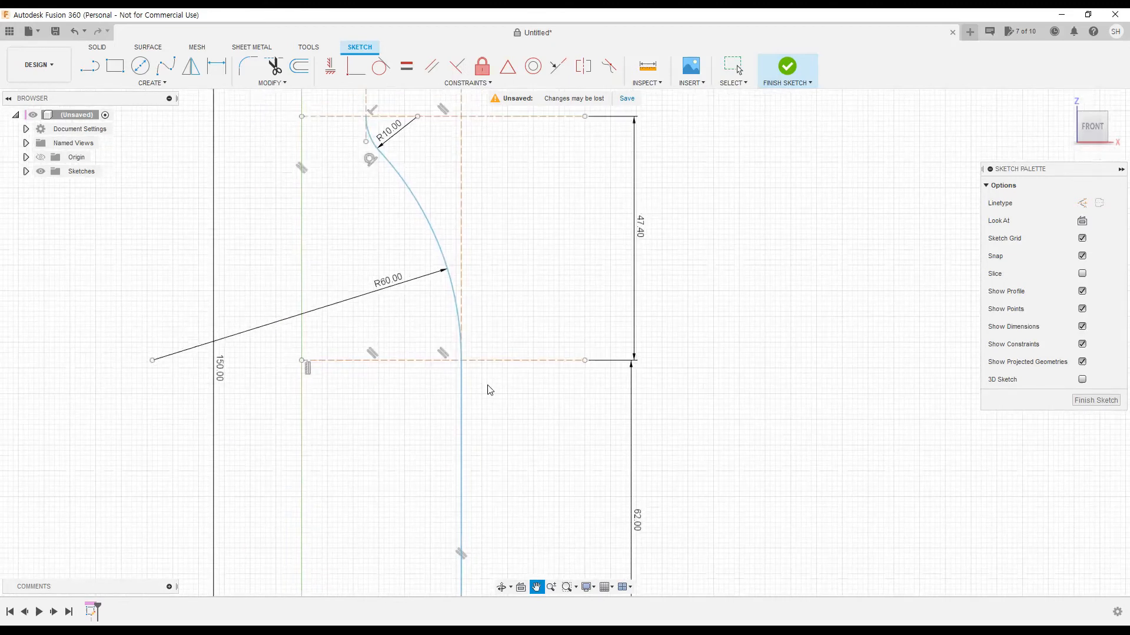
{"action": "scroll", "coordinate": [479, 459], "scroll_direction": "up", "scroll_amount": 5}
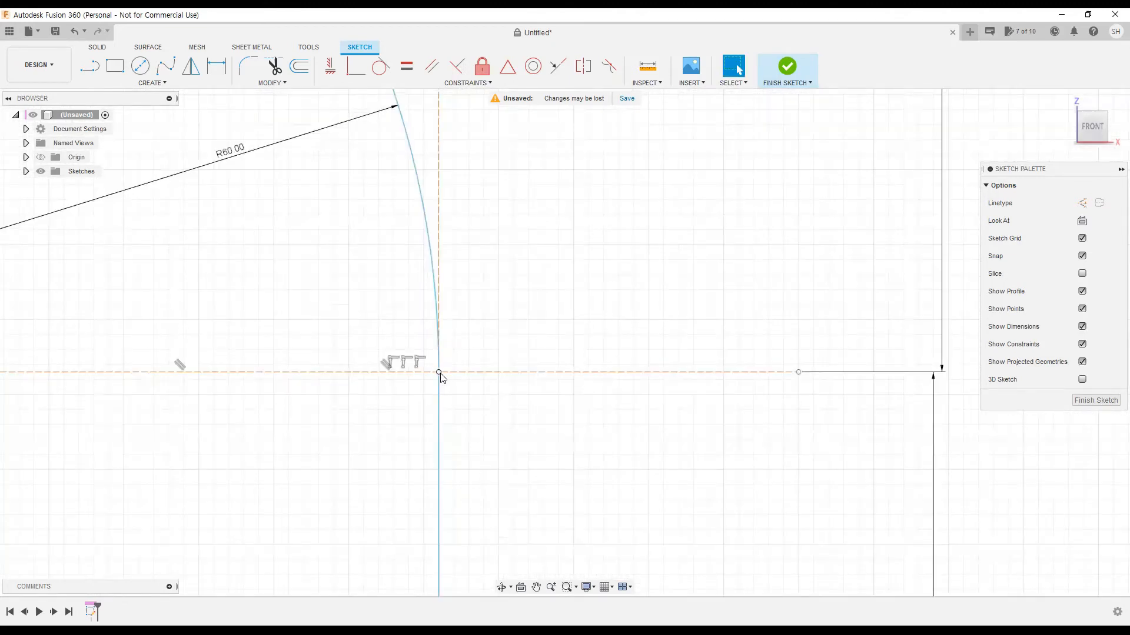
{"action": "scroll", "coordinate": [440, 373], "scroll_direction": "down", "scroll_amount": 4}
{"action": "middle_click_drag", "start_coordinate": [411, 286], "coordinate": [429, 373]}
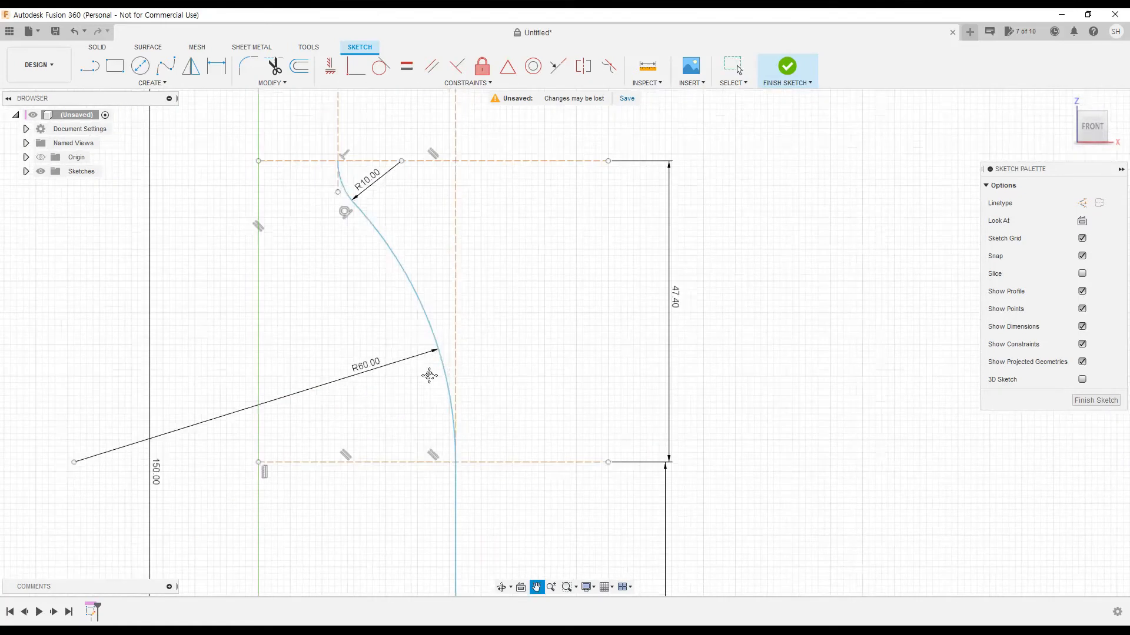
{"action": "scroll", "coordinate": [351, 210], "scroll_direction": "up", "scroll_amount": 3}
{"action": "scroll", "coordinate": [323, 243], "scroll_direction": "down", "scroll_amount": 2}
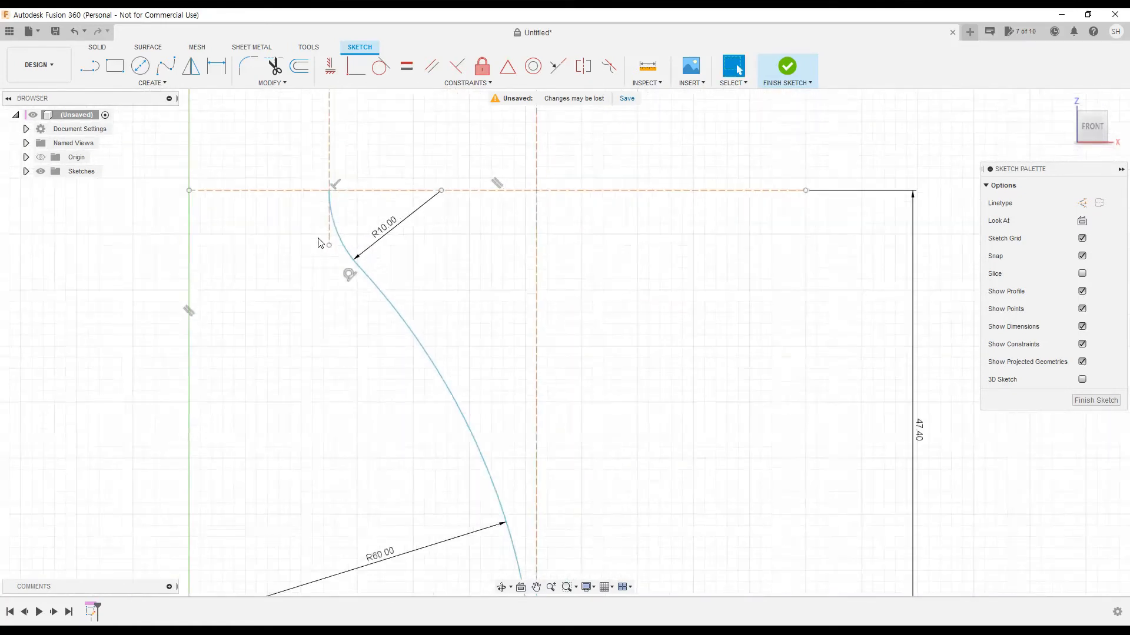
- Examine the 10 mm and 60 mm radius shoulder arcs and the profile down to the vertical body line
{"action": "scroll", "coordinate": [317, 266], "scroll_direction": "up", "scroll_amount": 2}
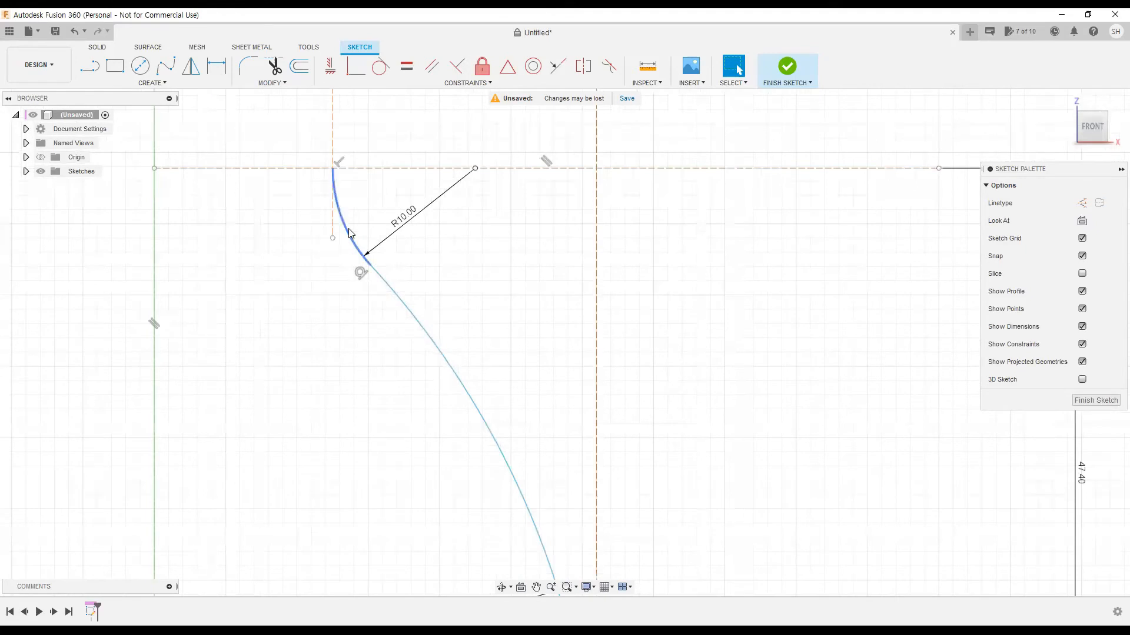
{"action": "left_click", "coordinate": [350, 233]}
{"action": "left_click", "coordinate": [416, 313]}
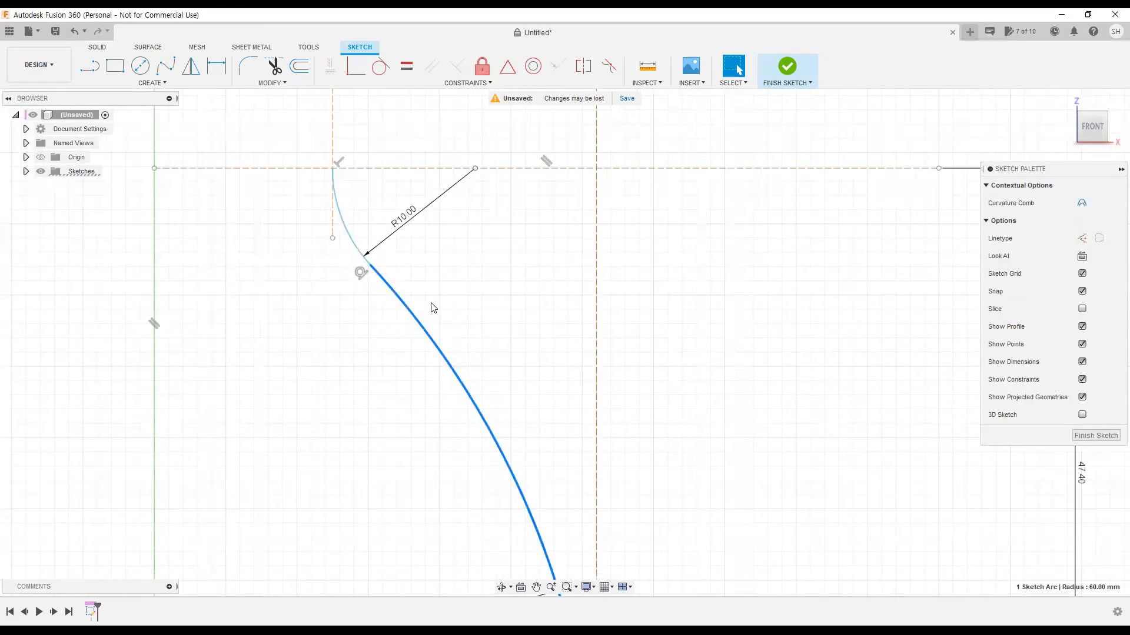
{"action": "key", "text": "Escape"}
{"action": "scroll", "coordinate": [345, 438], "scroll_direction": "down", "scroll_amount": 3}
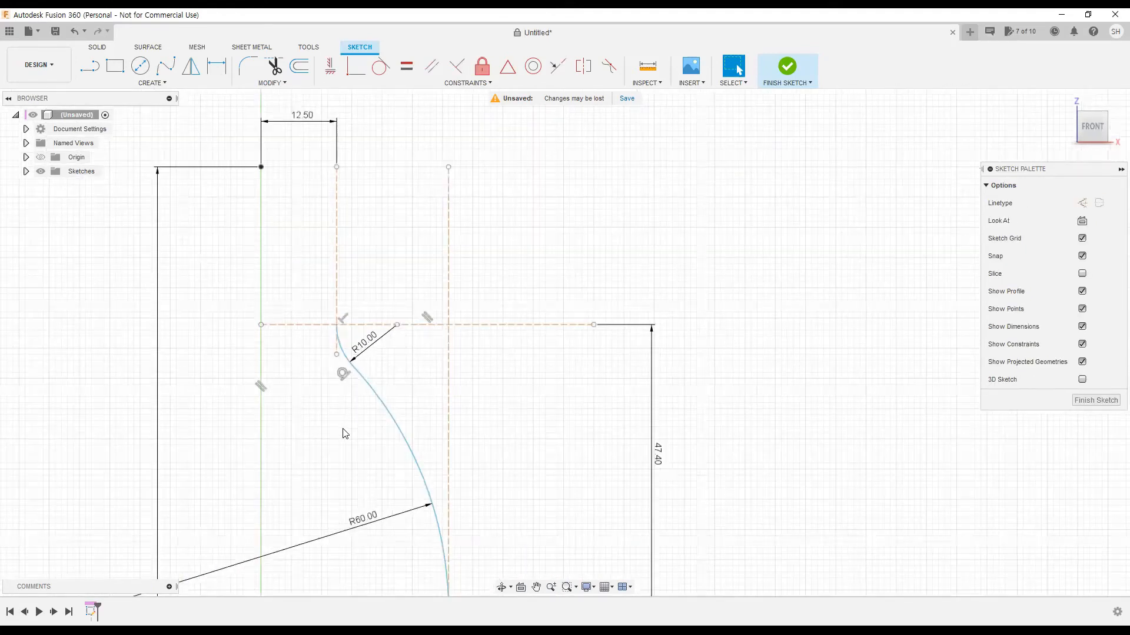
{"action": "middle_click_drag", "start_coordinate": [388, 457], "coordinate": [435, 381]}
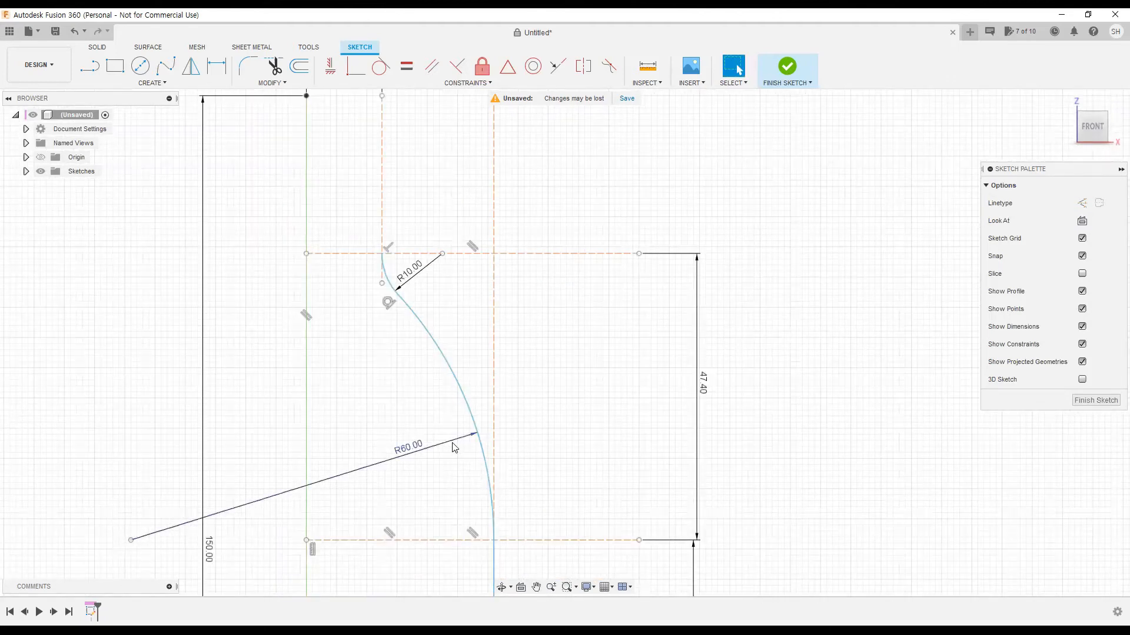
{"action": "middle_click_drag", "start_coordinate": [417, 480], "coordinate": [446, 370]}
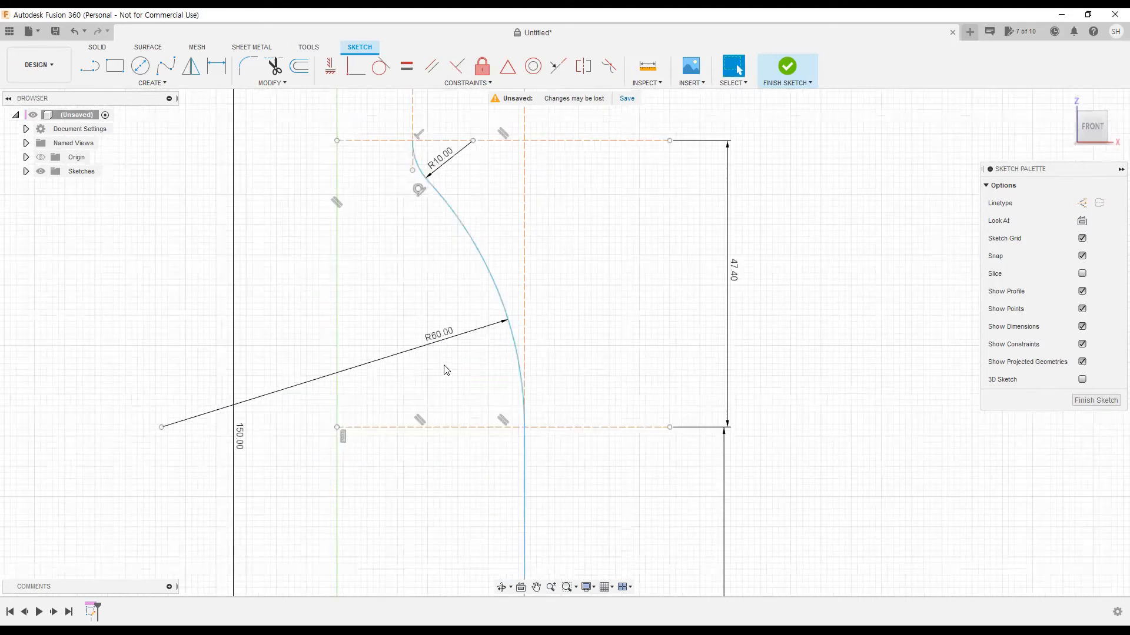
{"action": "mouse_move", "coordinate": [454, 168]}
{"action": "middle_mouse_down"}
{"action": "mouse_move", "coordinate": [464, 307]}
{"action": "mouse_move", "coordinate": [450, 385]}
{"action": "middle_mouse_up"}
- Compare the neck start above the R10 arc with the neck finish detail on the reference drawing
{"action": "scroll", "coordinate": [450, 385], "scroll_direction": "up", "scroll_amount": 5}
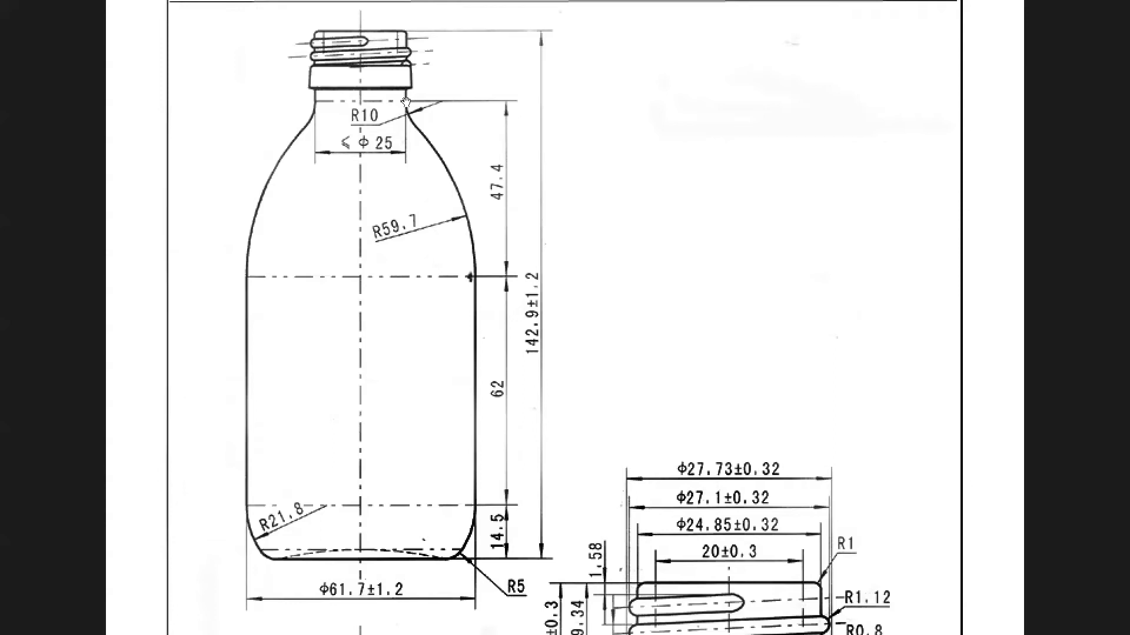
{"action": "scroll", "coordinate": [570, 373], "scroll_direction": "down", "scroll_amount": 4}
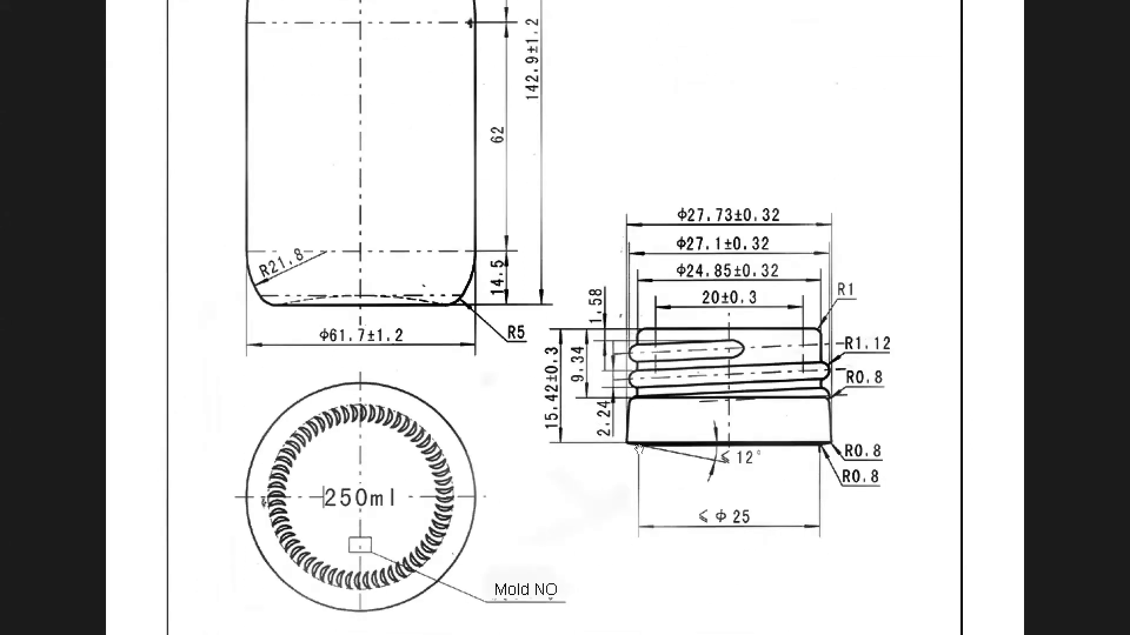
{"action": "scroll", "coordinate": [491, 134], "scroll_direction": "up", "scroll_amount": 5}
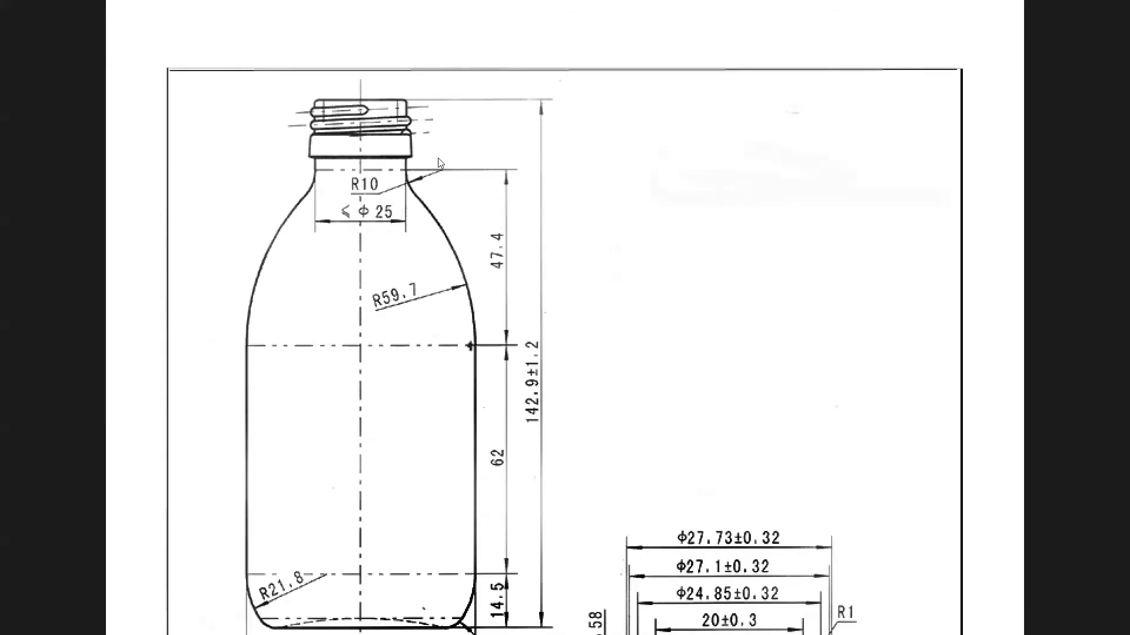
{"action": "left_click_drag", "start_coordinate": [445, 340], "coordinate": [449, 309]}
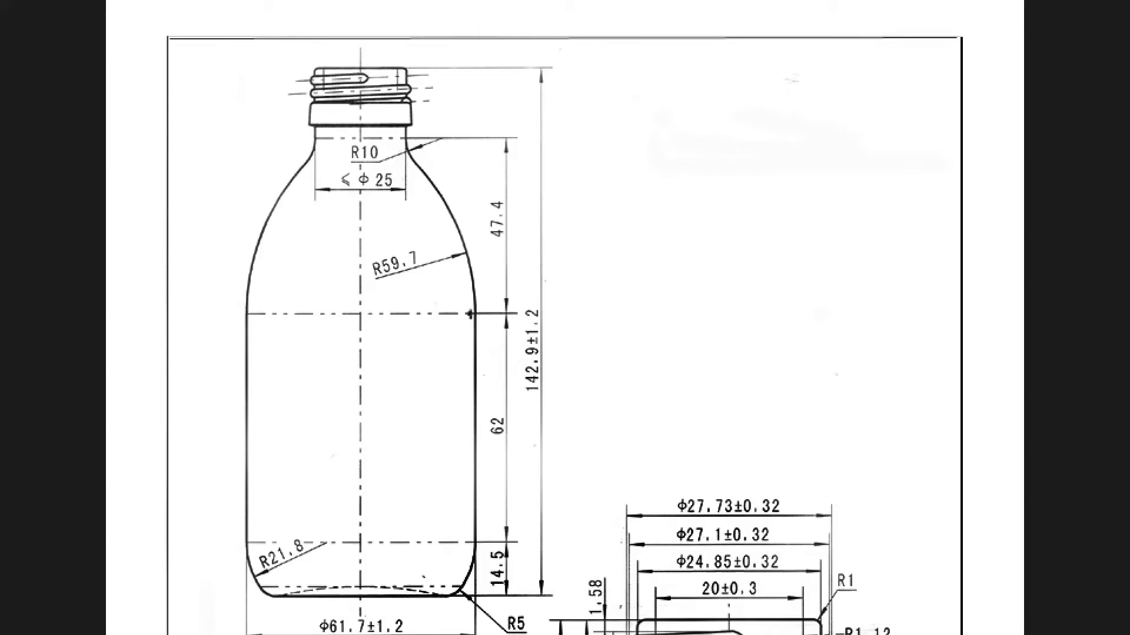
{"action": "left_click_drag", "start_coordinate": [623, 307], "coordinate": [623, 325]}
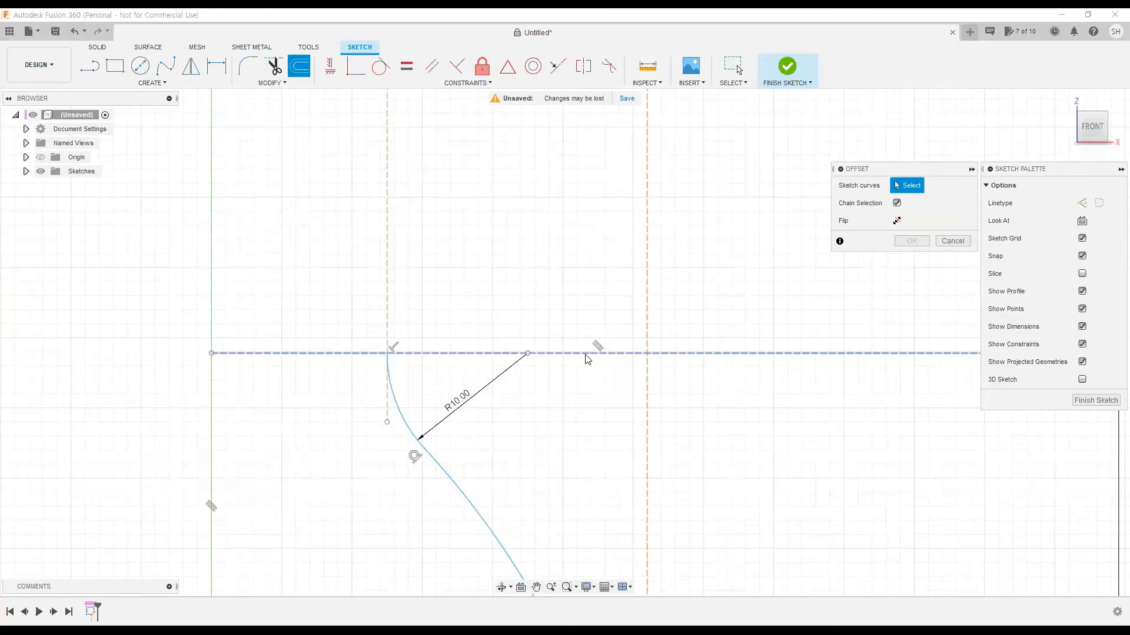
- Offset the upper horizontal guide 3 mm upward and convert the offset line to construction
{"action": "type", "text": "3"}
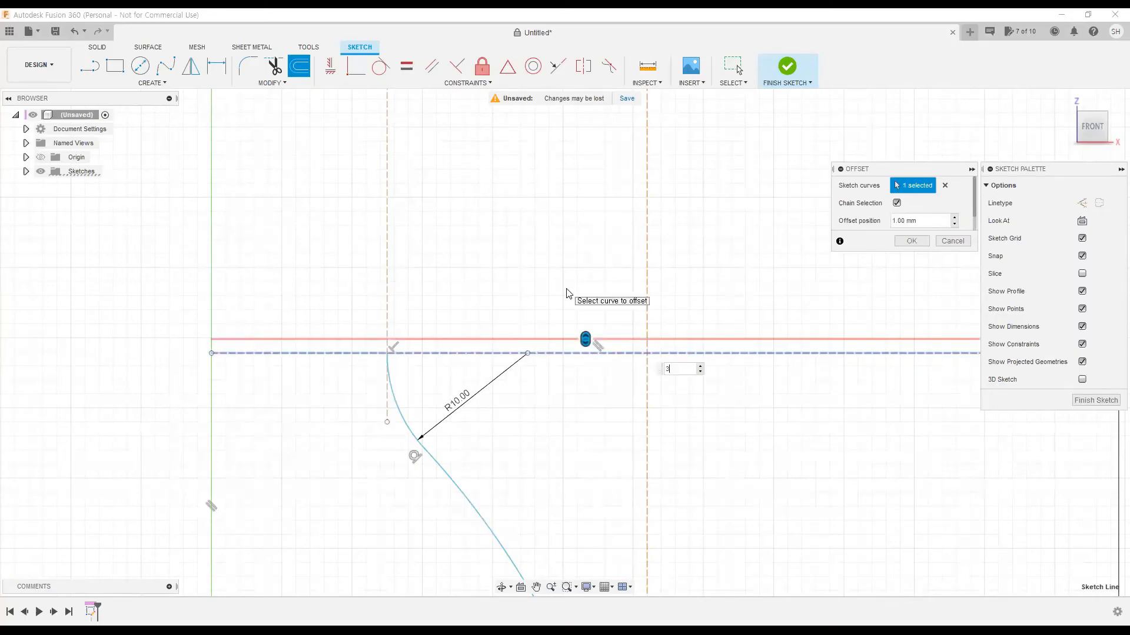
{"action": "key", "text": "Return"}
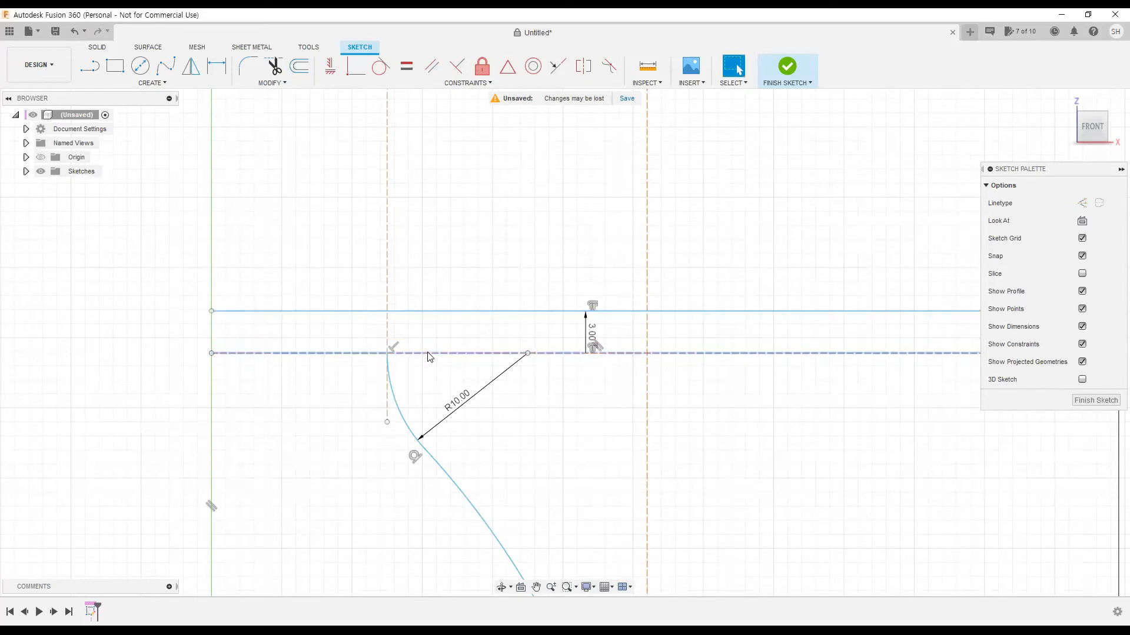
{"action": "scroll", "coordinate": [432, 358], "scroll_direction": "up", "scroll_amount": 3}
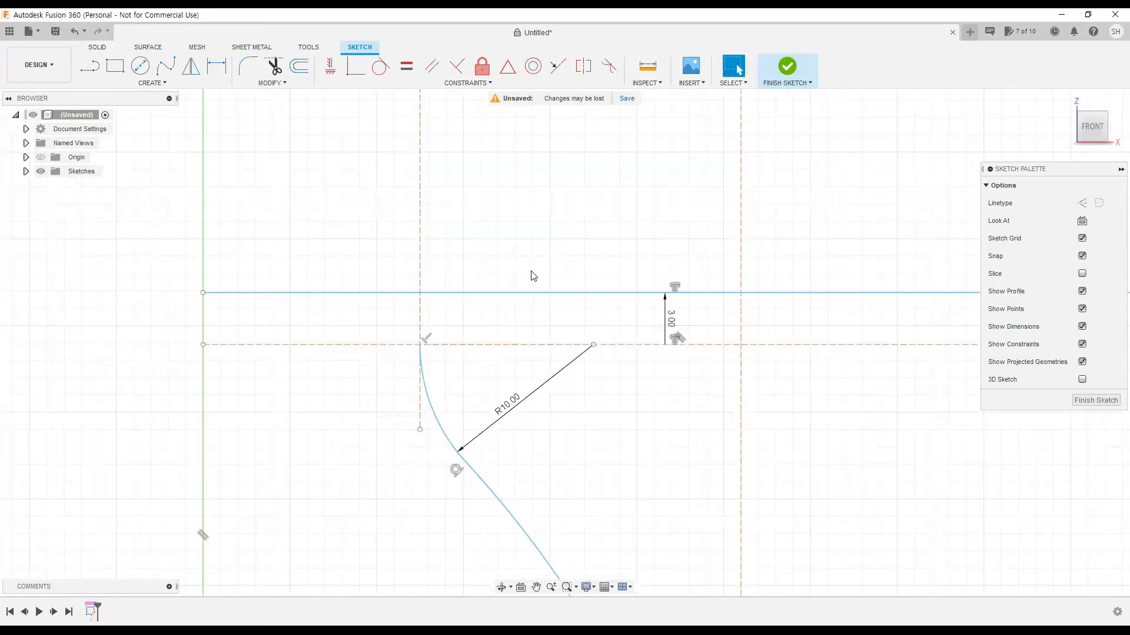
{"action": "left_click", "coordinate": [514, 306]}
{"action": "key", "text": "x"}
{"action": "key", "text": "Escape"}
- Draw a vertical neck line along the inner guide from the offset guide down to the 10 mm arc's upper end
{"action": "left_click", "coordinate": [89, 67]}
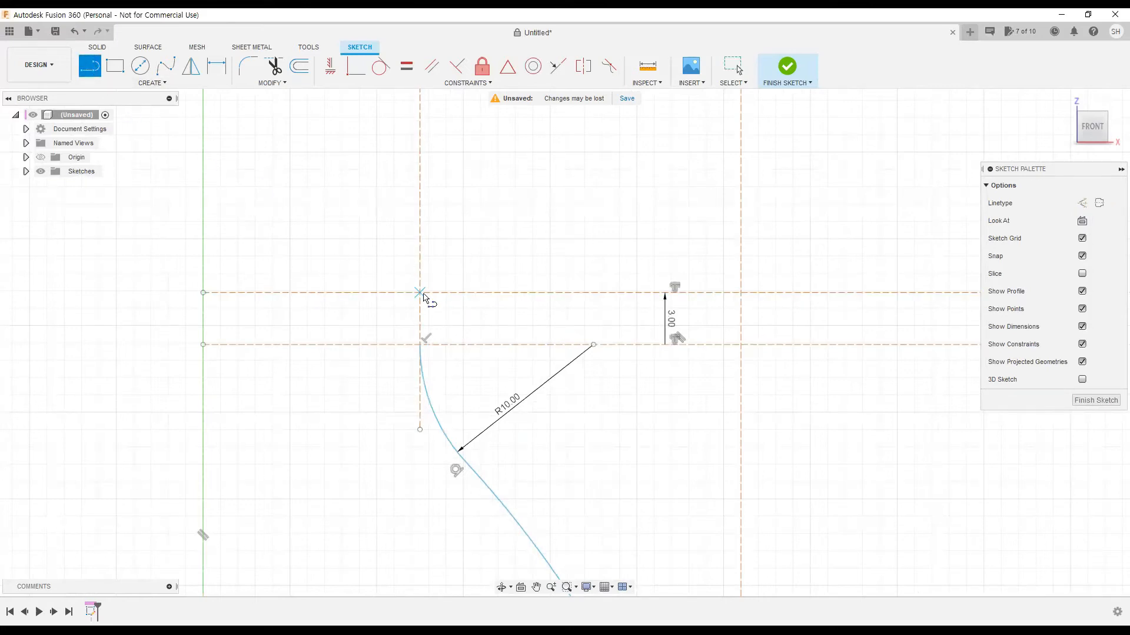
{"action": "left_click", "coordinate": [421, 344]}
{"action": "key", "text": "Escape"}
{"action": "scroll", "coordinate": [464, 368], "scroll_direction": "up", "scroll_amount": 1}
{"action": "middle_click_drag", "start_coordinate": [456, 360], "coordinate": [456, 360]}
{"action": "left_click_drag", "start_coordinate": [456, 360], "coordinate": [393, 307]}
{"action": "key", "text": "Escape"}
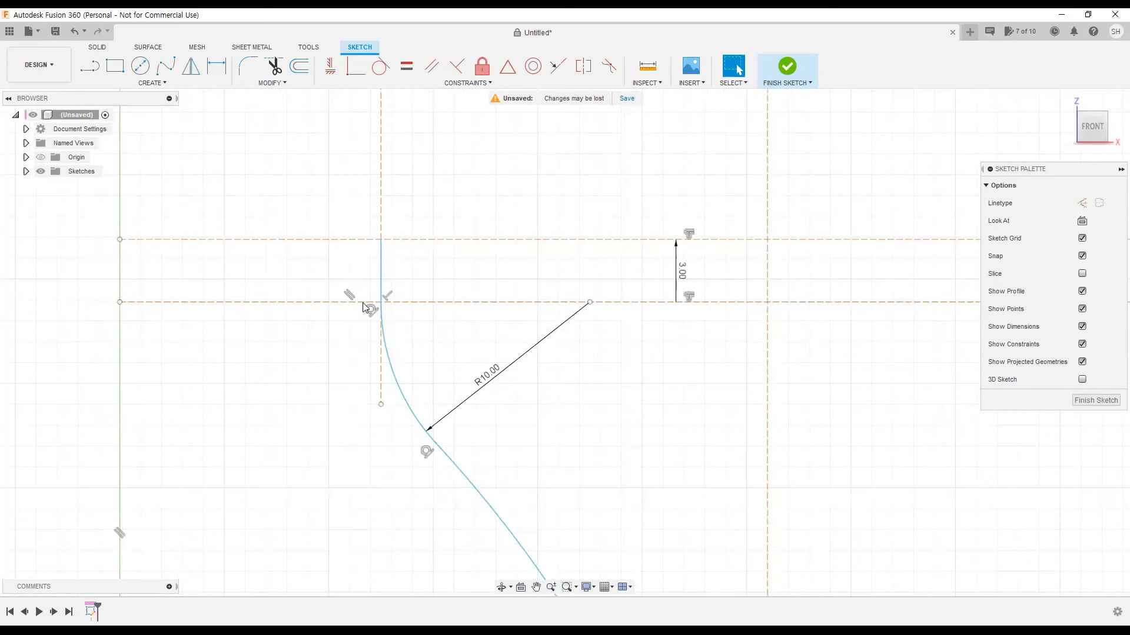
- Inspect the junction between the short vertical neck line and the 10 mm radius arc
{"action": "left_click", "coordinate": [404, 396]}
{"action": "left_click", "coordinate": [382, 266]}
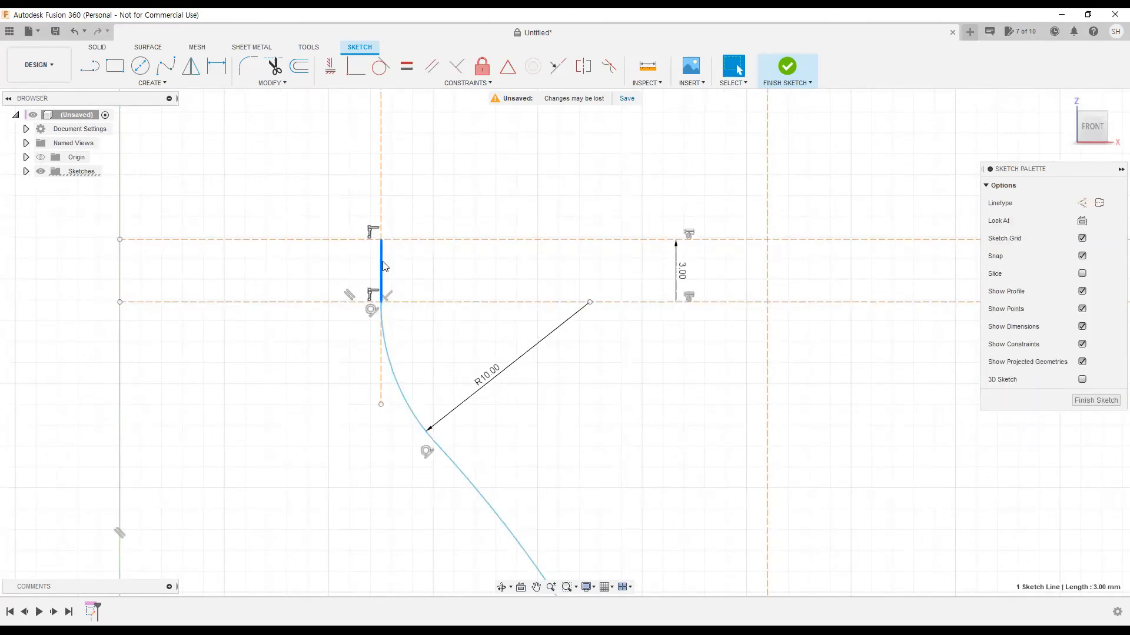
{"action": "left_click", "coordinate": [384, 320]}
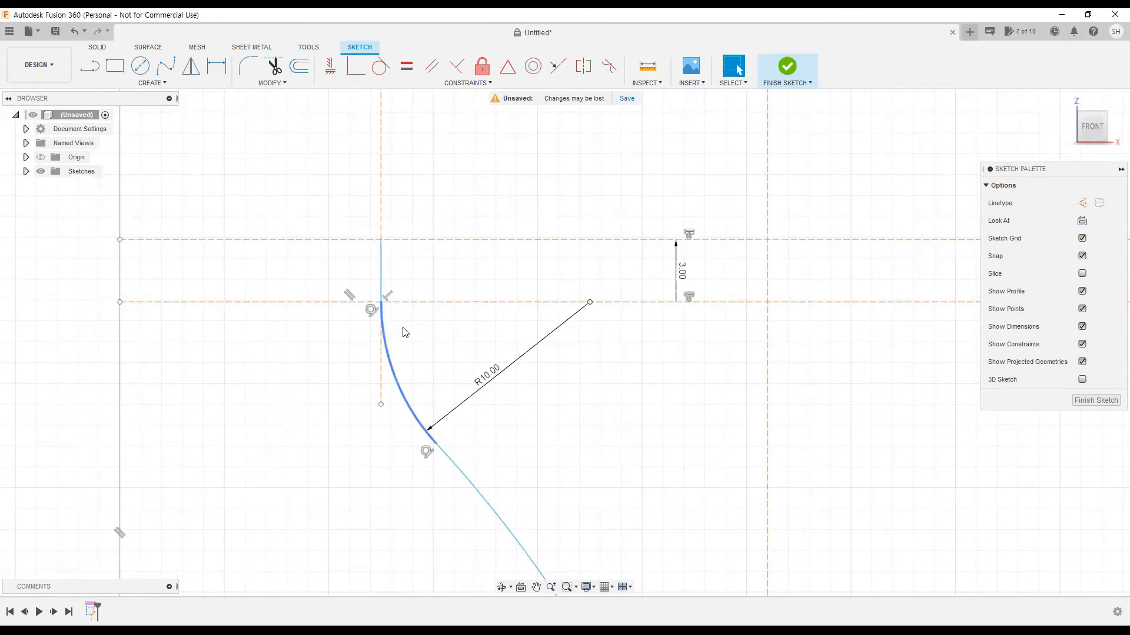
{"action": "left_click", "coordinate": [451, 353]}
{"action": "scroll", "coordinate": [445, 346], "scroll_direction": "down", "scroll_amount": 3}
{"action": "middle_click_drag", "start_coordinate": [445, 346], "coordinate": [441, 239]}
{"action": "scroll", "coordinate": [474, 293], "scroll_direction": "down", "scroll_amount": 2}
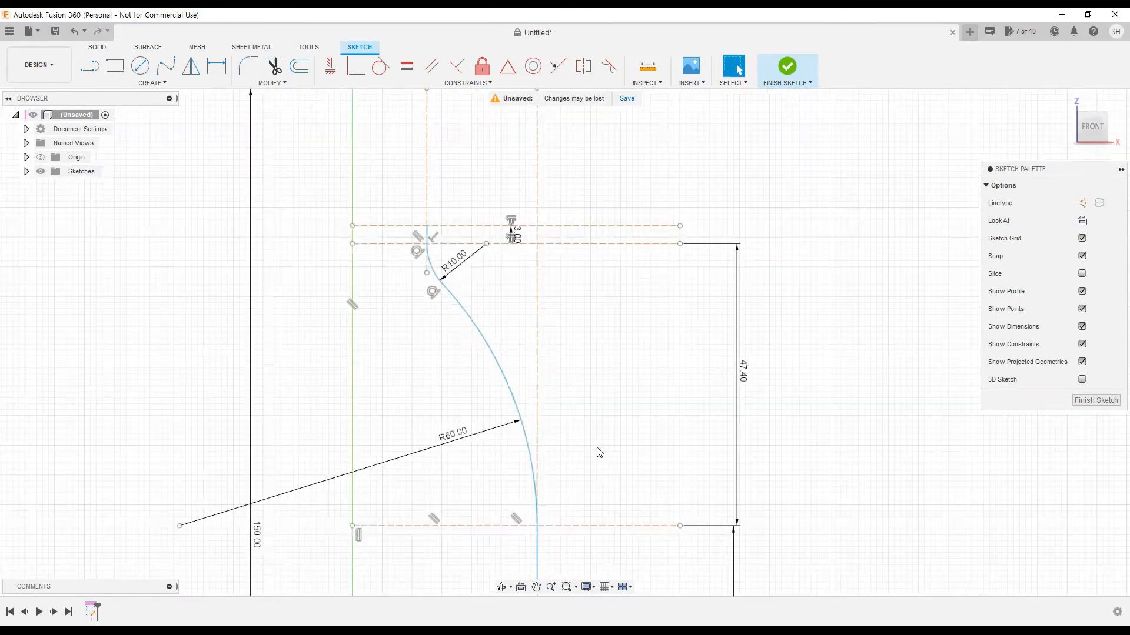
- Examine the base of the profile and the bottom corner radii on the reference drawing
{"action": "middle_click_drag", "start_coordinate": [597, 447], "coordinate": [582, 303]}
{"action": "middle_click_drag", "start_coordinate": [586, 425], "coordinate": [584, 323]}
{"action": "mouse_move", "coordinate": [585, 454]}
{"action": "middle_mouse_down"}
{"action": "mouse_move", "coordinate": [568, 310]}
{"action": "mouse_move", "coordinate": [562, 325]}
{"action": "middle_mouse_up"}
{"action": "middle_click_drag", "start_coordinate": [561, 427], "coordinate": [566, 374]}
{"action": "scroll", "coordinate": [443, 391], "scroll_direction": "up", "scroll_amount": 2}
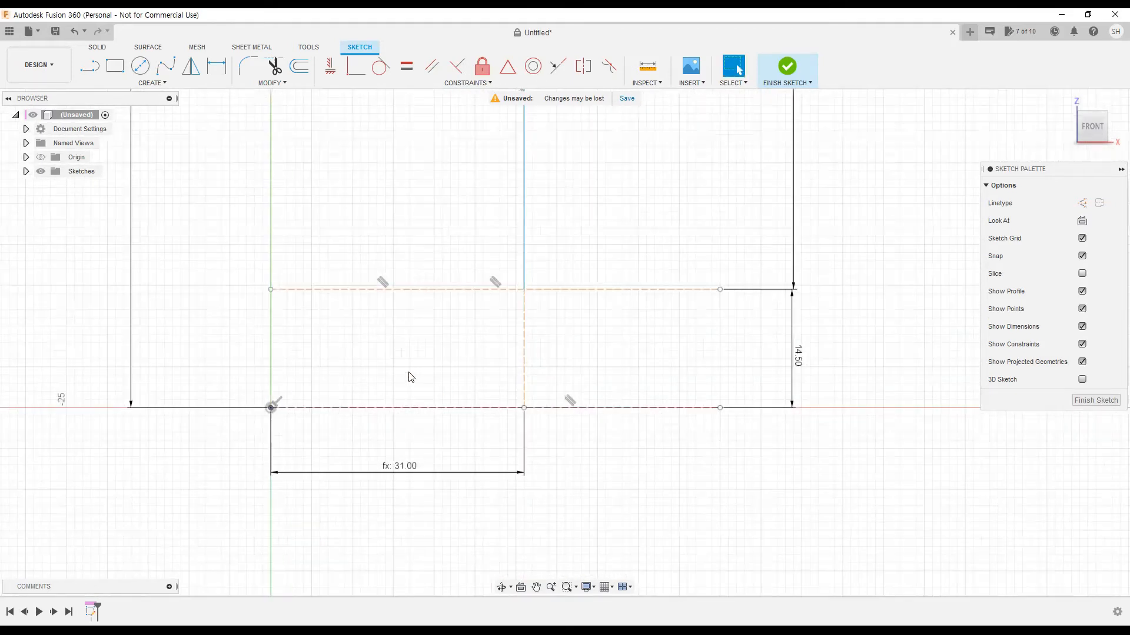
{"action": "scroll", "coordinate": [409, 372], "scroll_direction": "up", "scroll_amount": 2}
{"action": "middle_click_drag", "start_coordinate": [421, 380], "coordinate": [513, 401]}
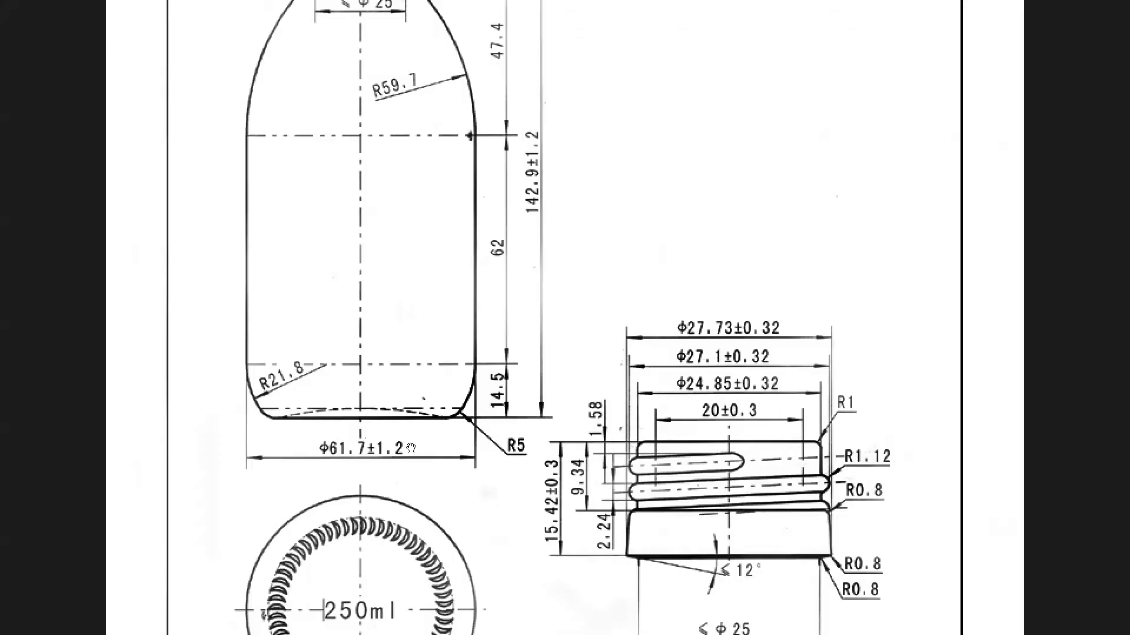
{"action": "scroll", "coordinate": [411, 449], "scroll_direction": "up", "scroll_amount": 5}
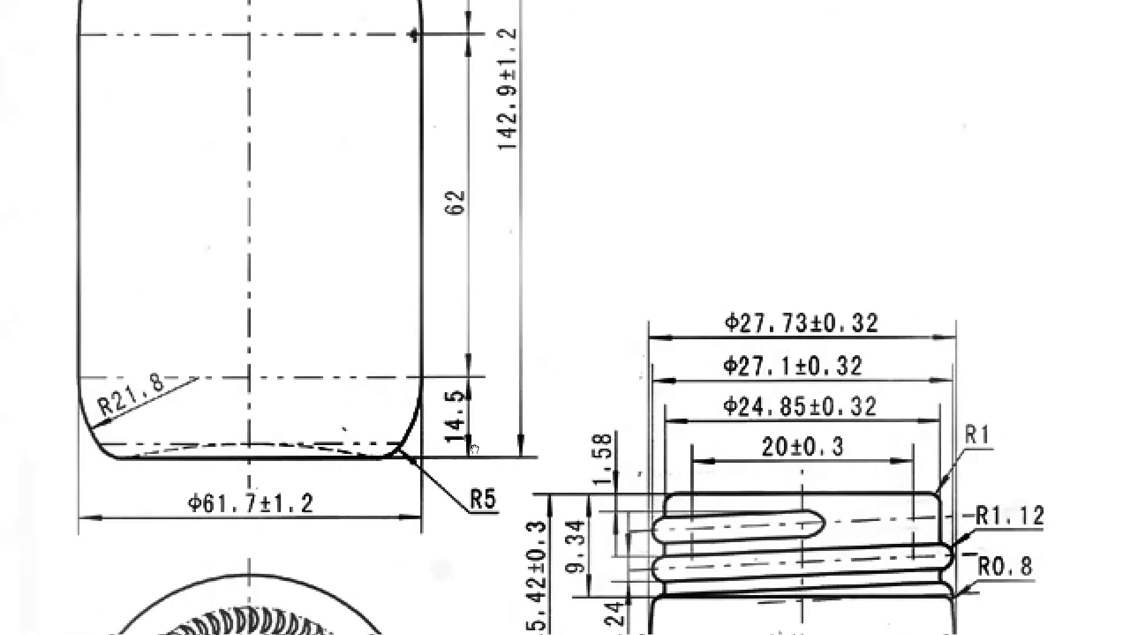
{"action": "left_click_drag", "start_coordinate": [546, 406], "coordinate": [607, 364]}
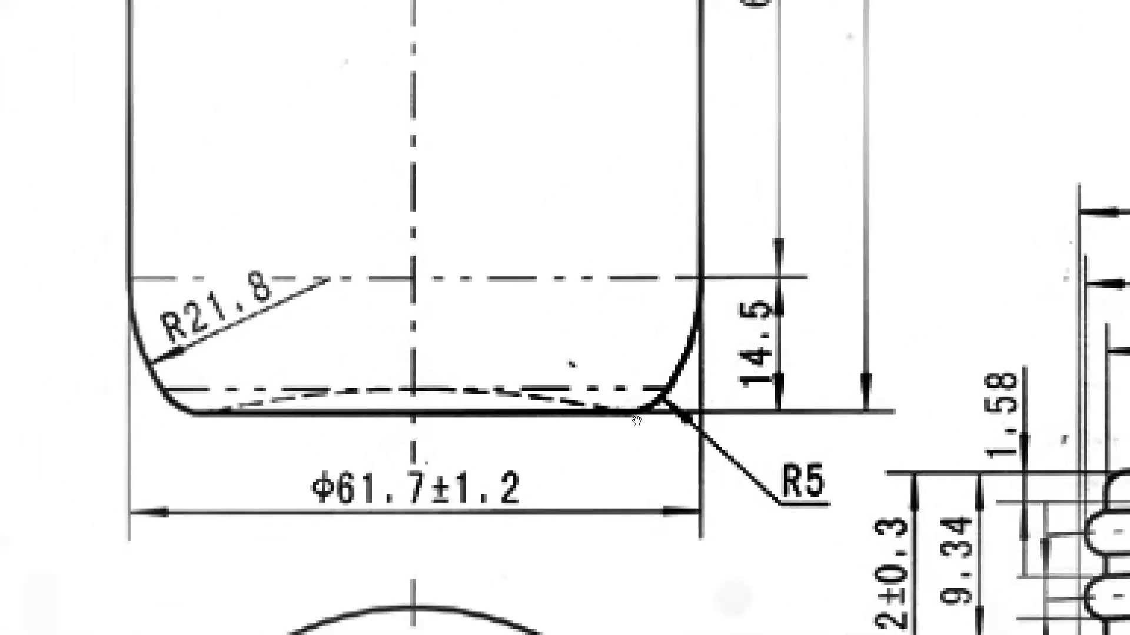
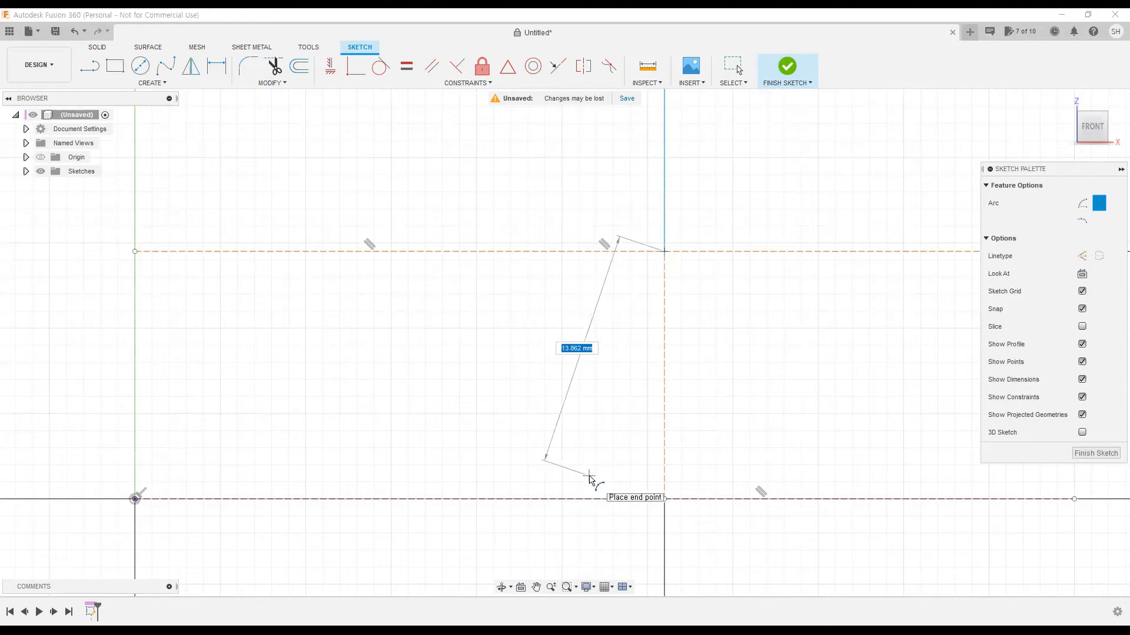
- Draw a three-point arc about 13.9 mm across from the body line's lower end to a point just above the baseline
{"action": "left_click", "coordinate": [589, 475]}
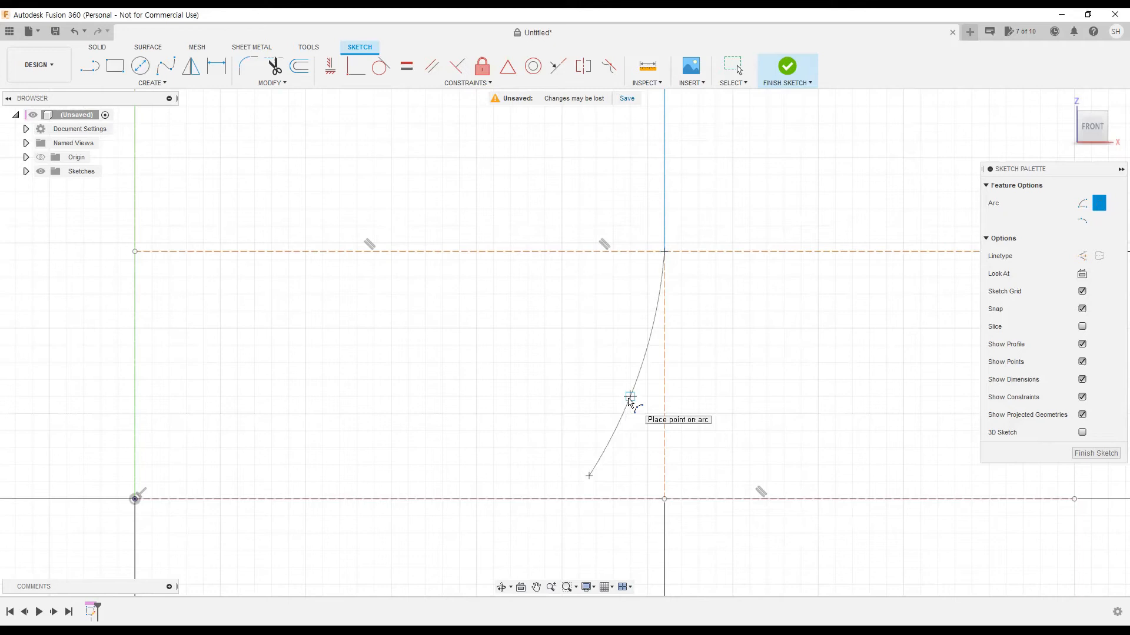
{"action": "left_click", "coordinate": [629, 399]}
{"action": "key", "text": "Escape"}
{"action": "middle_click_drag", "start_coordinate": [581, 487], "coordinate": [618, 436]}
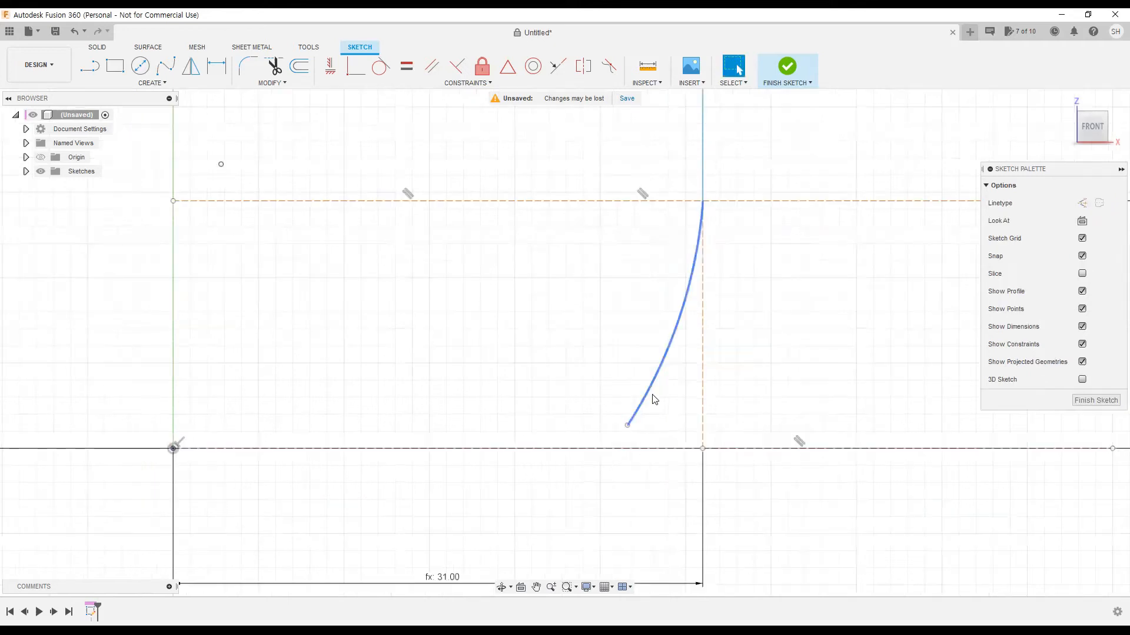
- Try to draw a small three-point arc from the side arc's lower end touching the baseline, and undo it
{"action": "scroll", "coordinate": [568, 449], "scroll_direction": "up", "scroll_amount": 2}
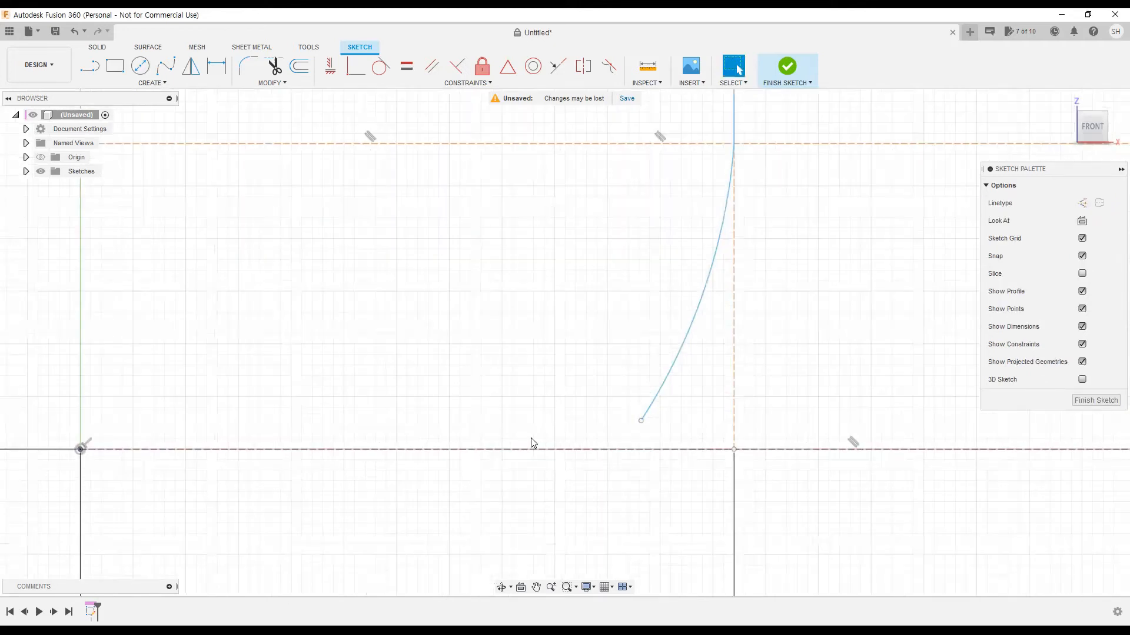
{"action": "middle_click_drag", "start_coordinate": [531, 438], "coordinate": [546, 453]}
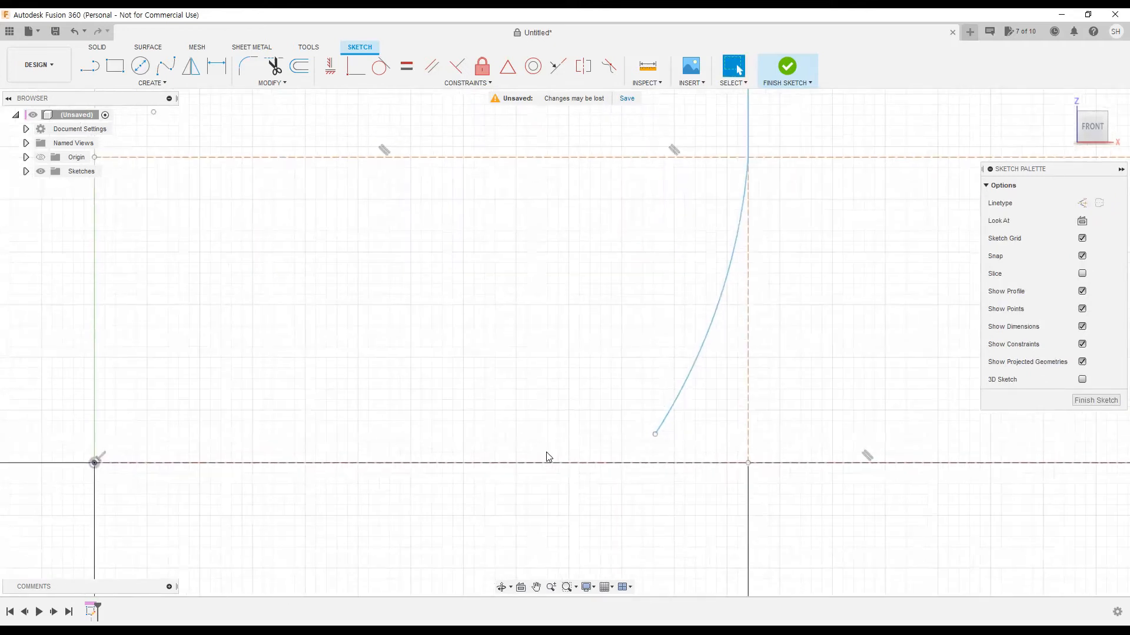
{"action": "left_click", "coordinate": [155, 84]}
{"action": "mouse_move", "coordinate": [158, 136]}
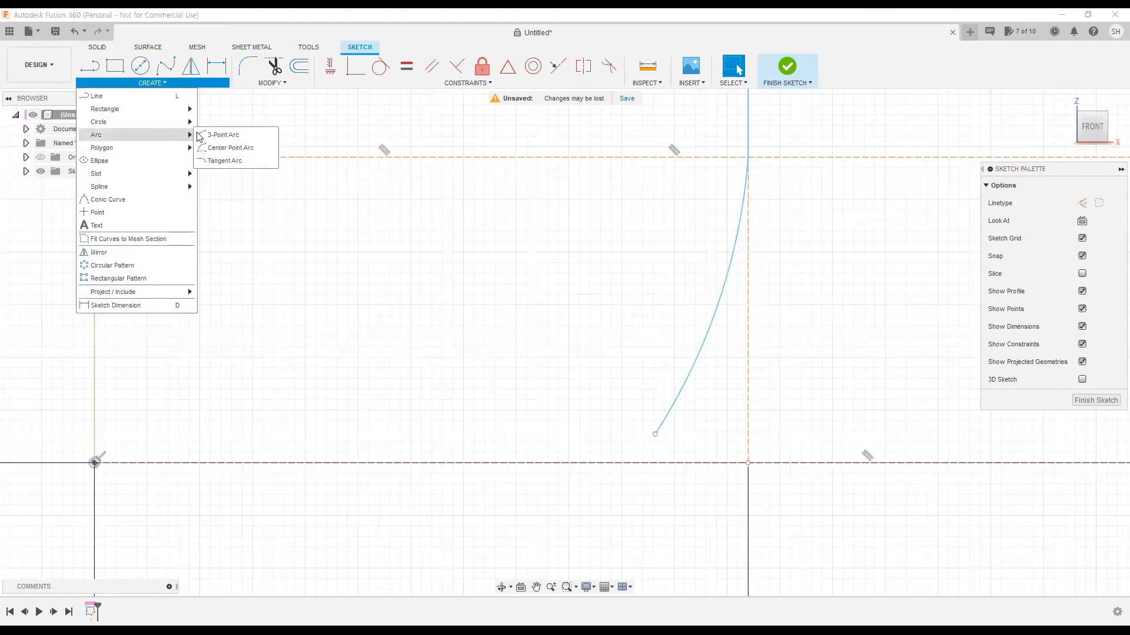
{"action": "left_click", "coordinate": [210, 136]}
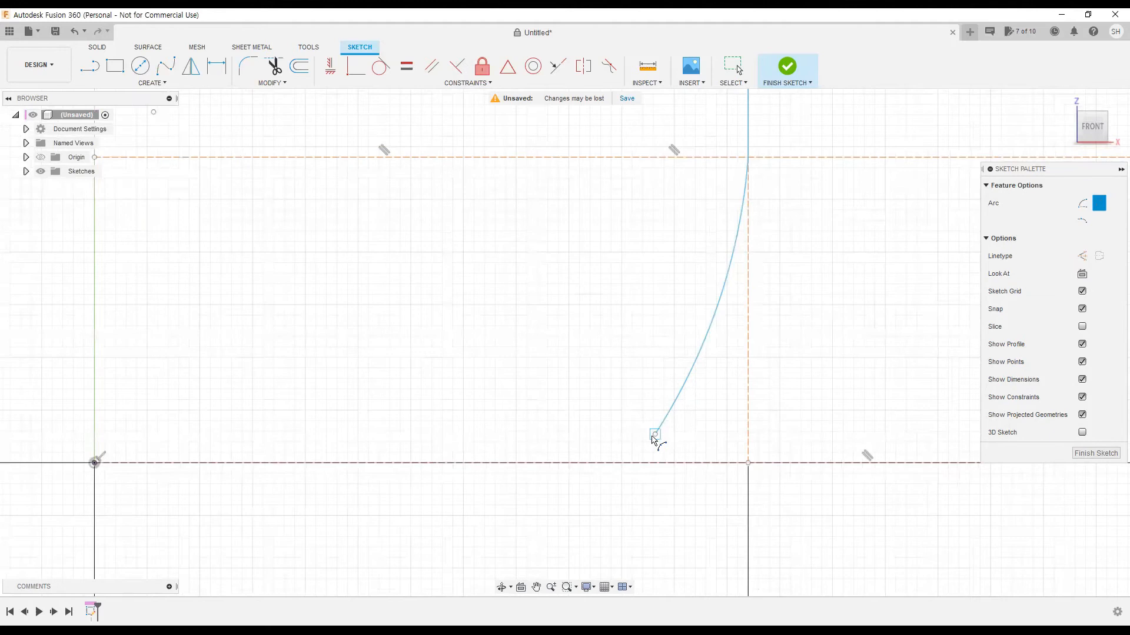
{"action": "left_click", "coordinate": [611, 463]}
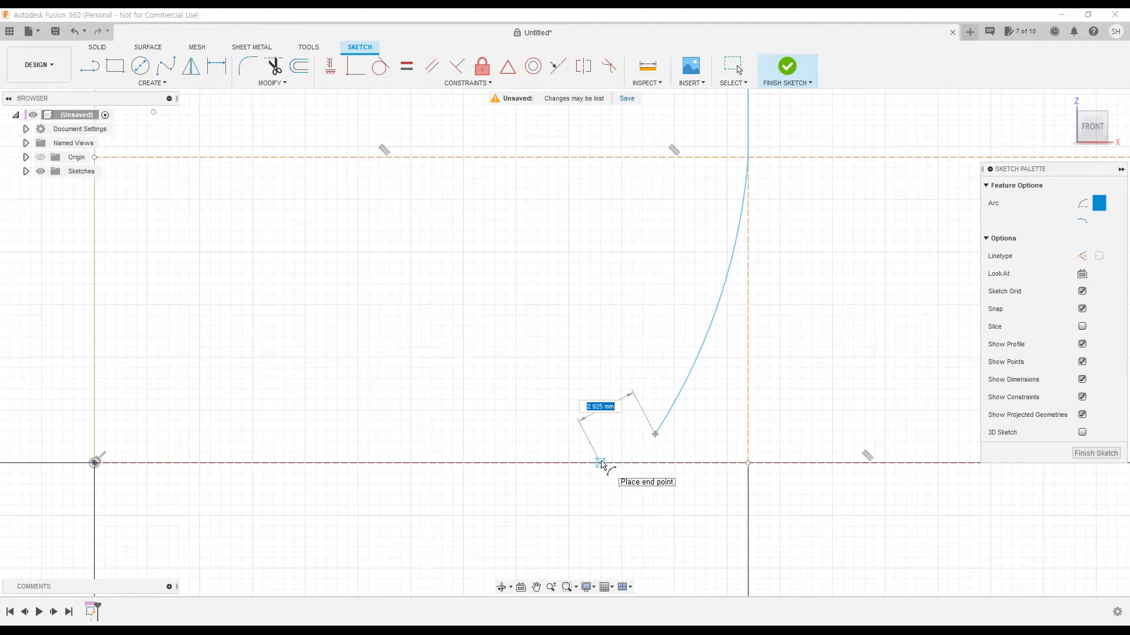
{"action": "left_click", "coordinate": [568, 441]}
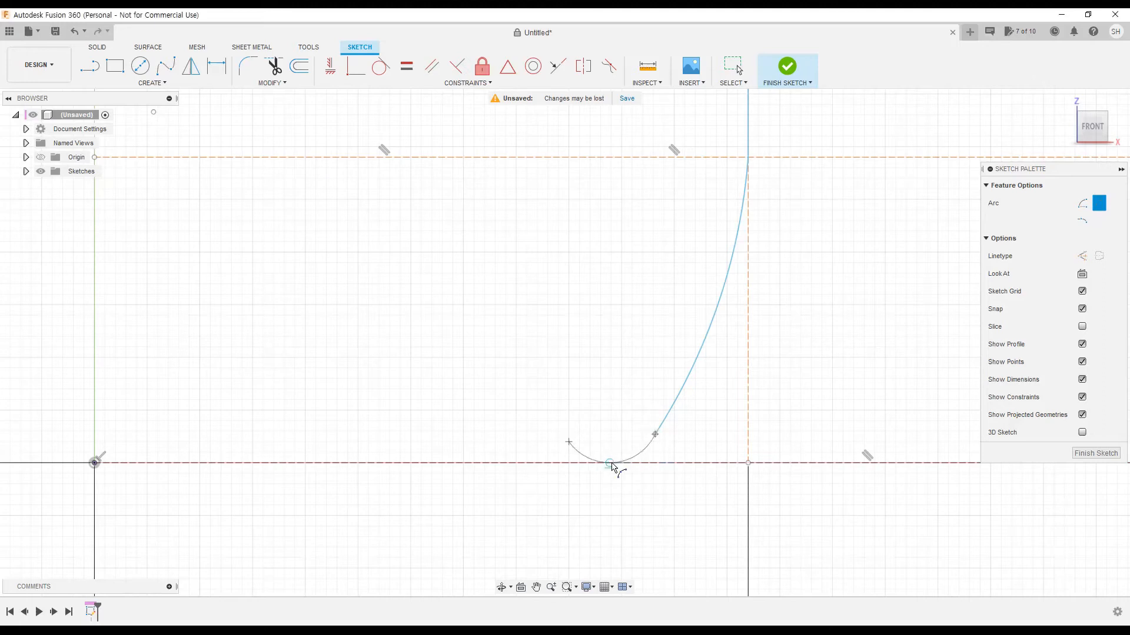
{"action": "left_click", "coordinate": [612, 464]}
{"action": "key", "text": "Escape"}
{"action": "scroll", "coordinate": [618, 493], "scroll_direction": "up", "scroll_amount": 5}
{"action": "scroll", "coordinate": [609, 462], "scroll_direction": "up", "scroll_amount": 1}
{"action": "key", "text": "ctrl+z"}
- Draw a three-point arc from the side arc's lower end, tangent to the baseline and ending above it on the inner side
{"action": "left_click", "coordinate": [174, 84]}
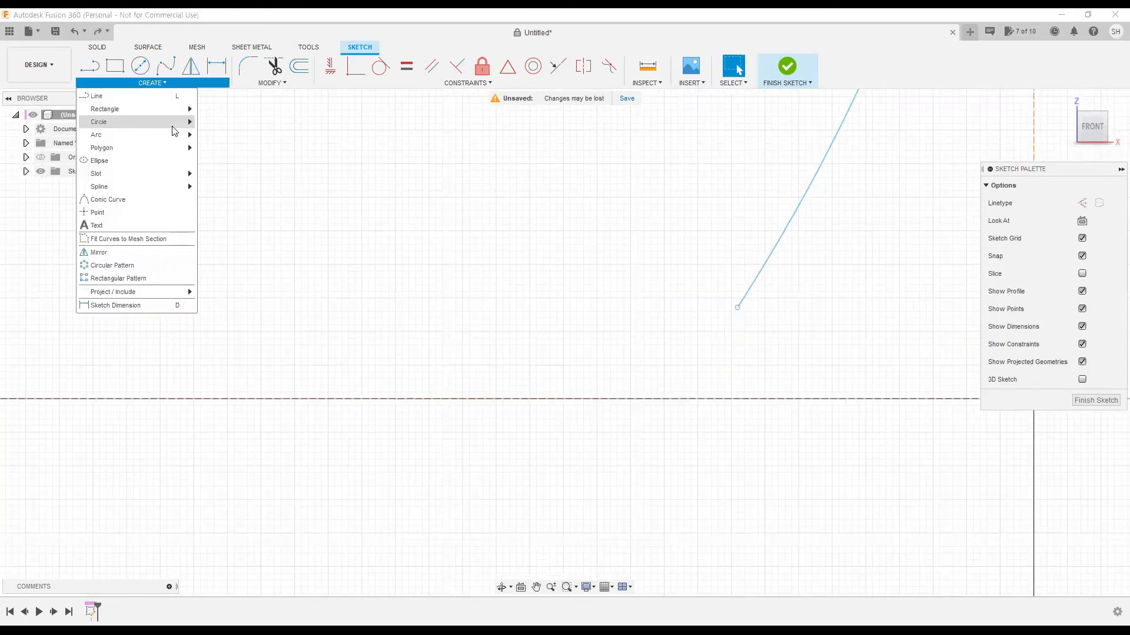
{"action": "mouse_move", "coordinate": [171, 134]}
{"action": "left_click", "coordinate": [216, 134]}
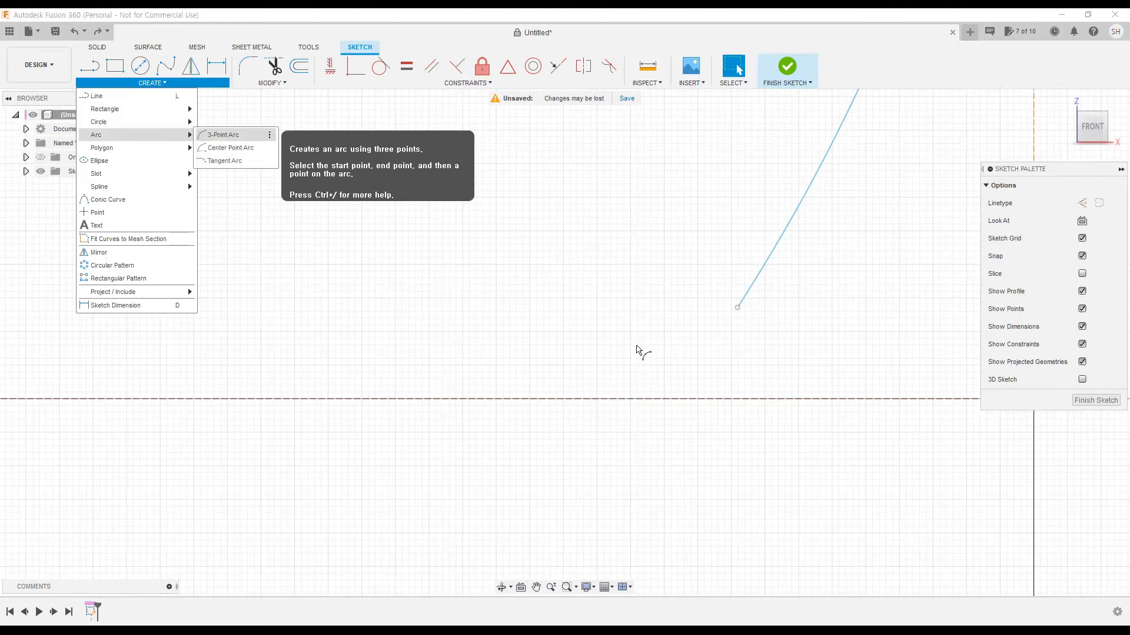
{"action": "left_click", "coordinate": [522, 352]}
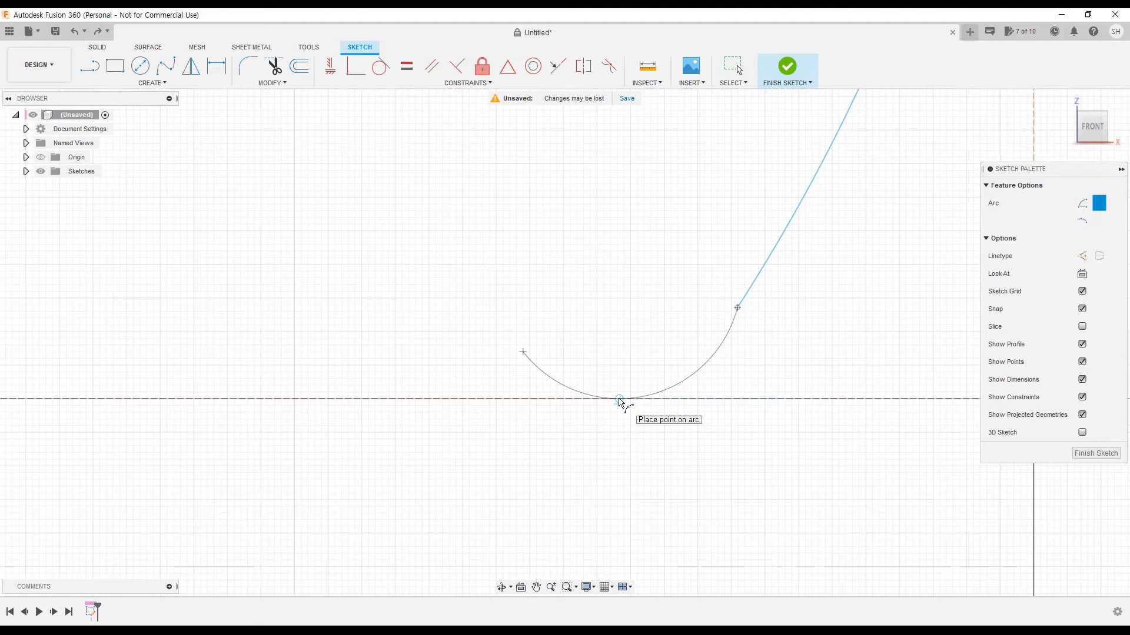
{"action": "left_click", "coordinate": [619, 427]}
{"action": "key", "text": "Escape"}
{"action": "scroll", "coordinate": [665, 460], "scroll_direction": "down", "scroll_amount": 1}
{"action": "scroll", "coordinate": [656, 439], "scroll_direction": "down", "scroll_amount": 3}
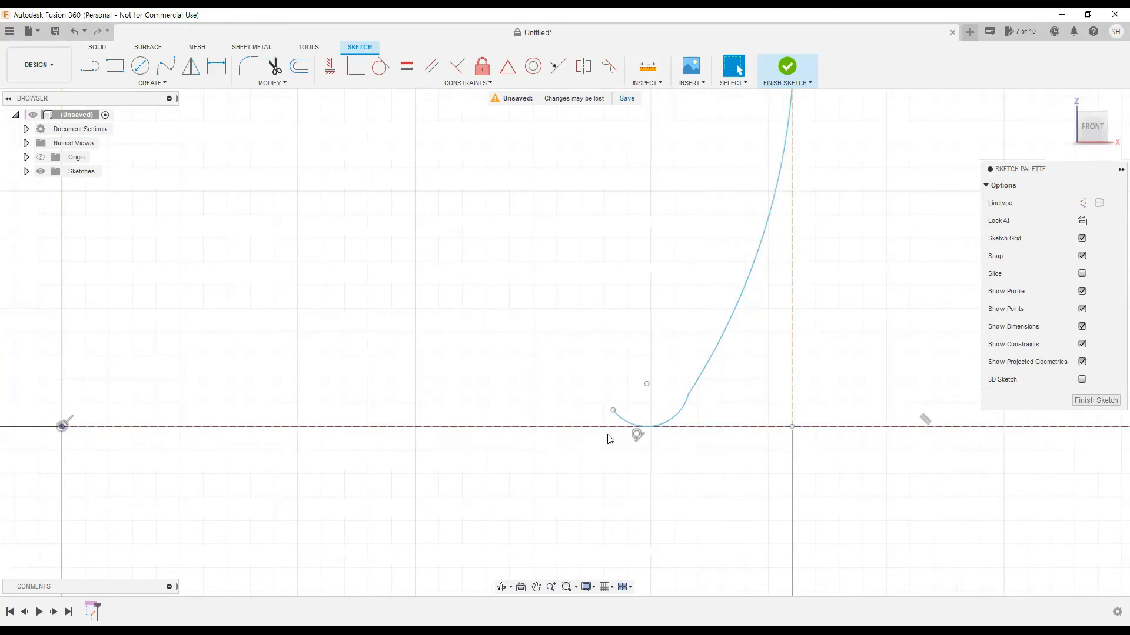
- Draw a shallow three-point arc from the corner arc's inner end to the vertical axis, ending about 3 mm above the origin
{"action": "scroll", "coordinate": [587, 454], "scroll_direction": "down", "scroll_amount": 2}
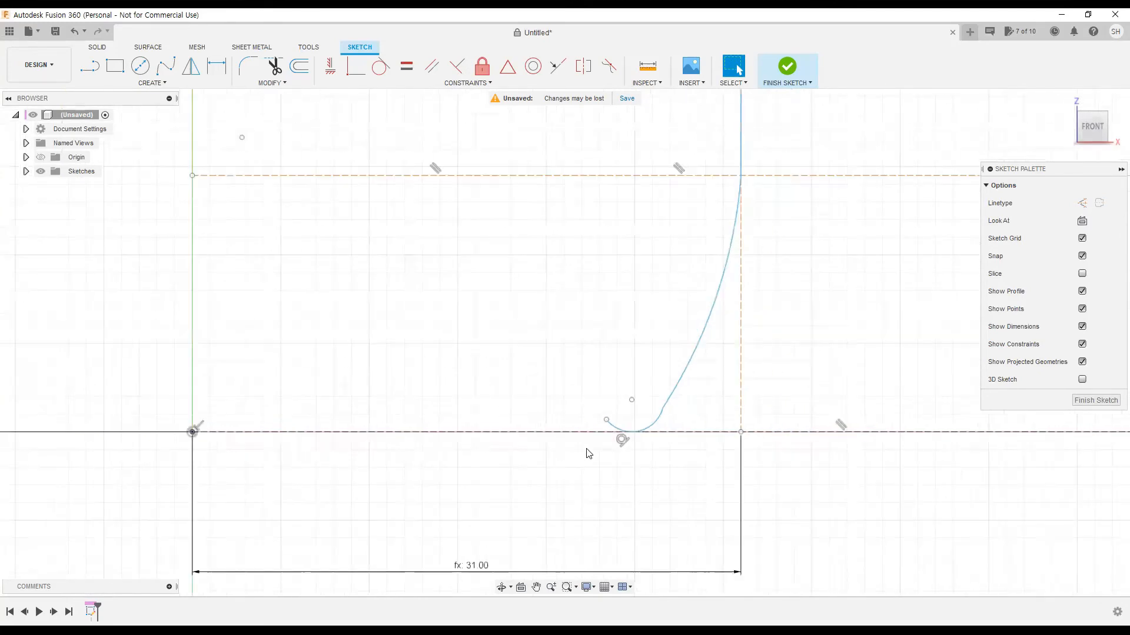
{"action": "left_click", "coordinate": [139, 85]}
{"action": "mouse_move", "coordinate": [123, 134]}
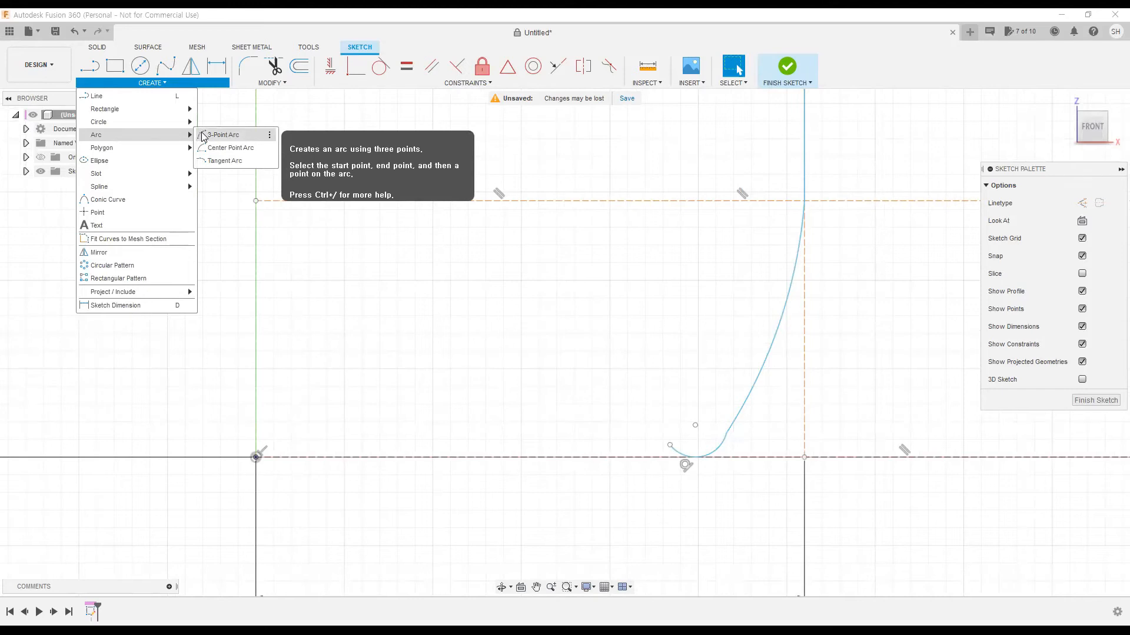
{"action": "left_click", "coordinate": [223, 135]}
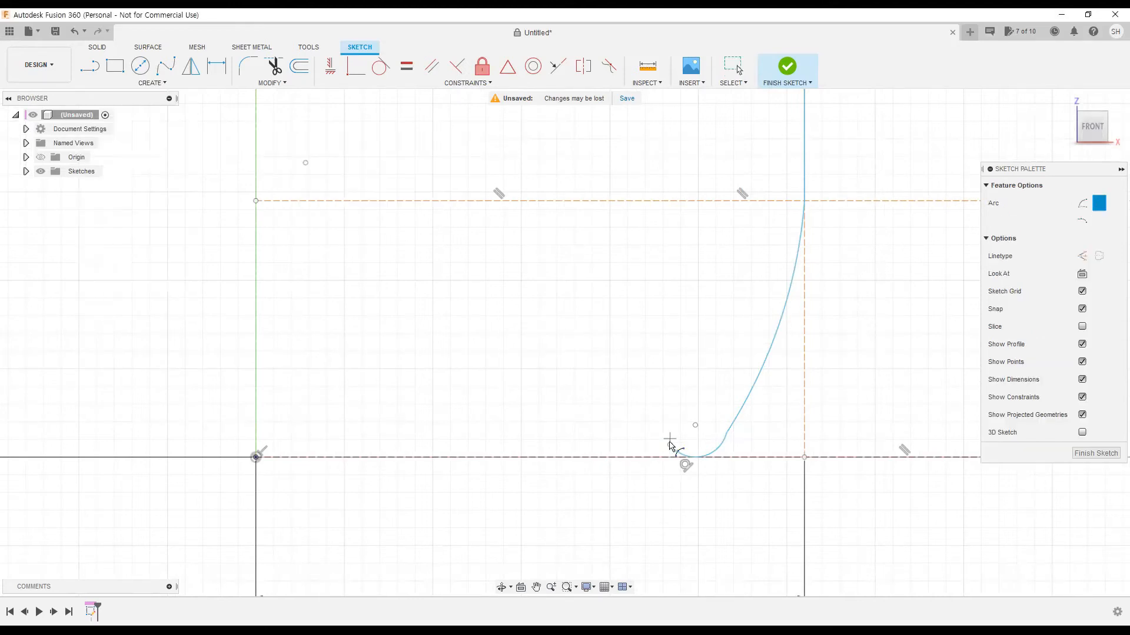
{"action": "left_click", "coordinate": [255, 405]}
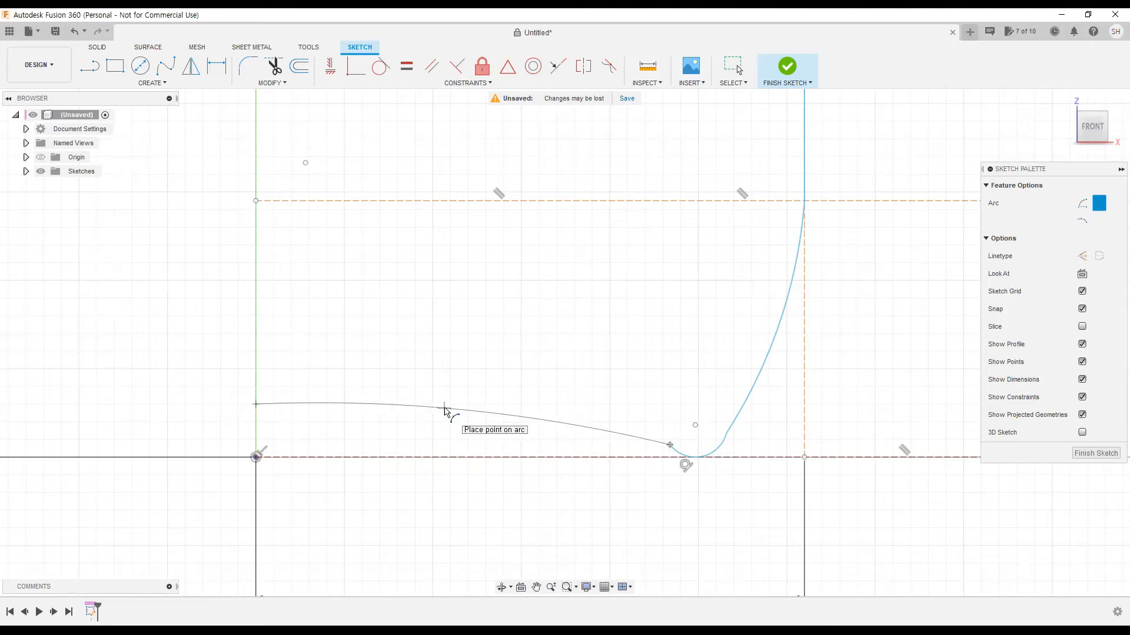
{"action": "left_click", "coordinate": [445, 408]}
{"action": "key", "text": "Escape"}
- Dimension the side arc's radius as 22 mm
{"action": "scroll", "coordinate": [454, 429], "scroll_direction": "down", "scroll_amount": 3}
{"action": "scroll", "coordinate": [520, 429], "scroll_direction": "up", "scroll_amount": 2}
{"action": "scroll", "coordinate": [520, 429], "scroll_direction": "up", "scroll_amount": 1}
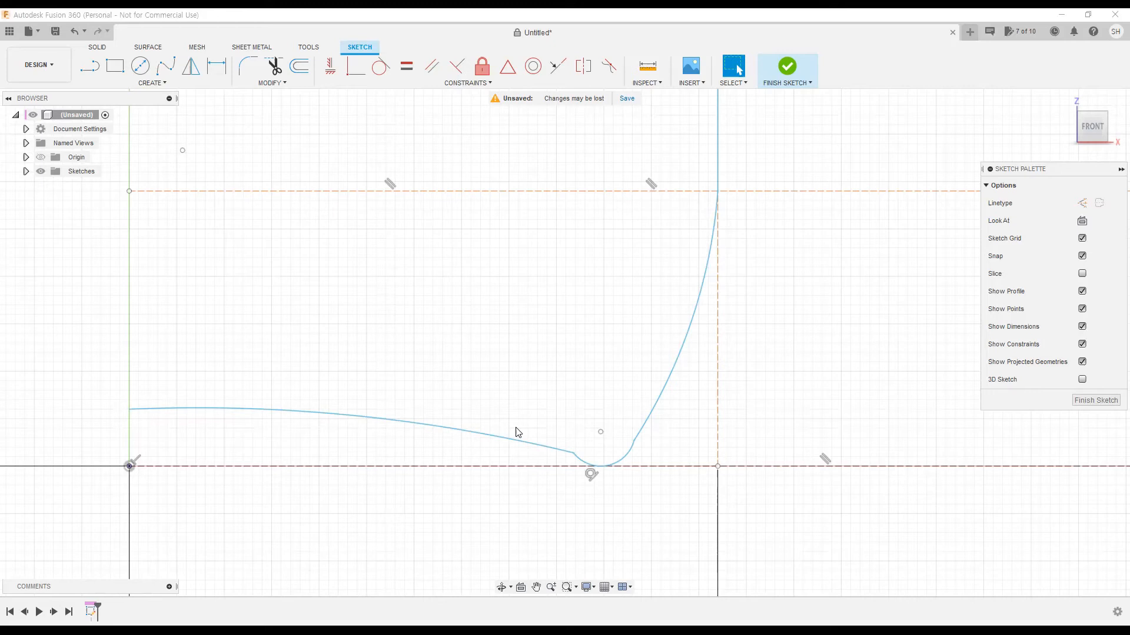
{"action": "key", "text": "d"}
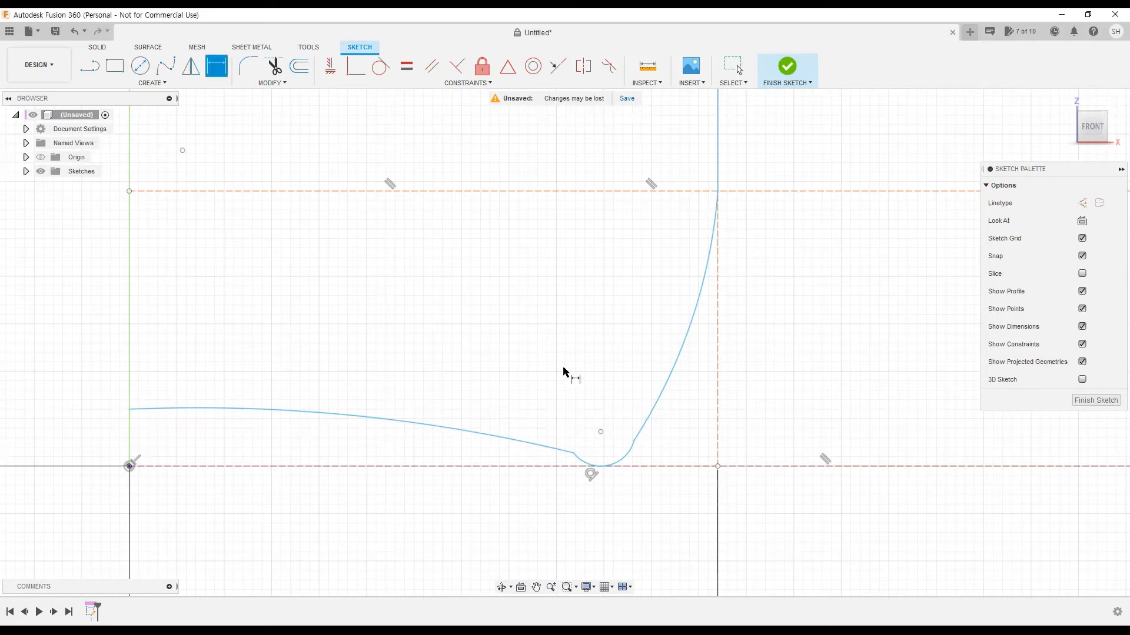
{"action": "left_click", "coordinate": [668, 379]}
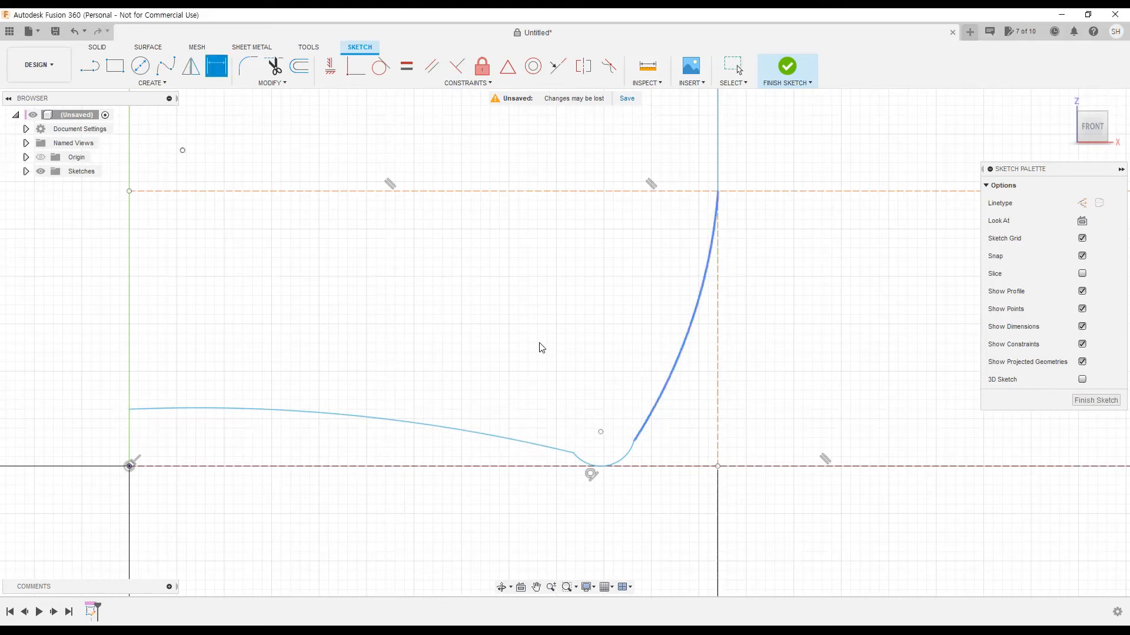
{"action": "left_click", "coordinate": [537, 346]}
{"action": "type", "text": "22"}
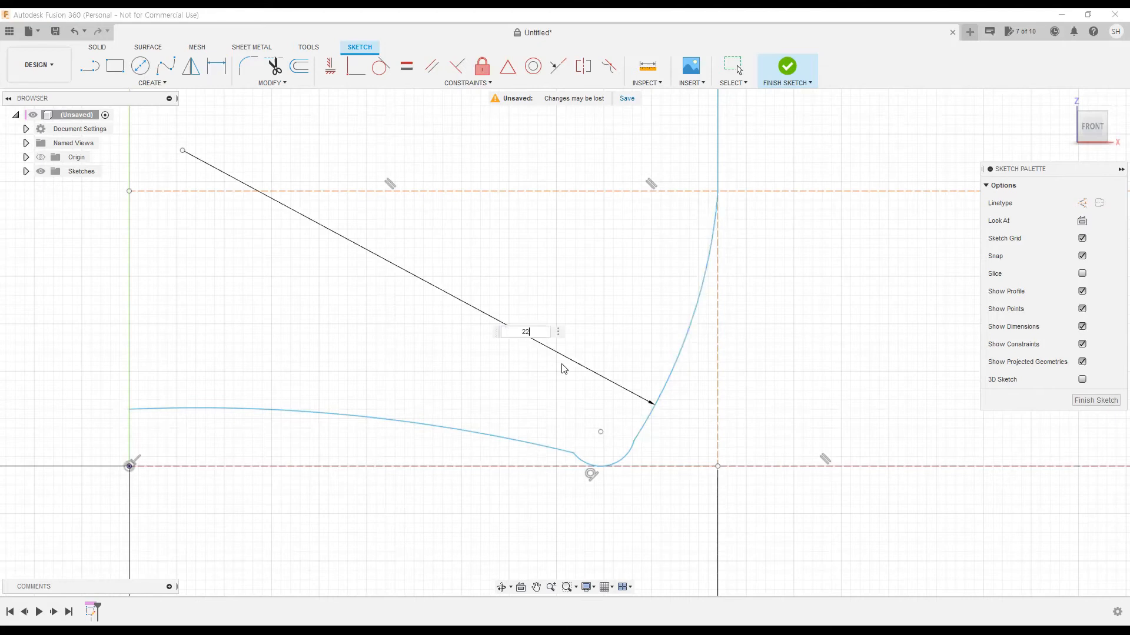
{"action": "key", "text": "Return"}
- Dimension the small base corner arc's radius as 5 mm
{"action": "left_click", "coordinate": [601, 408]}
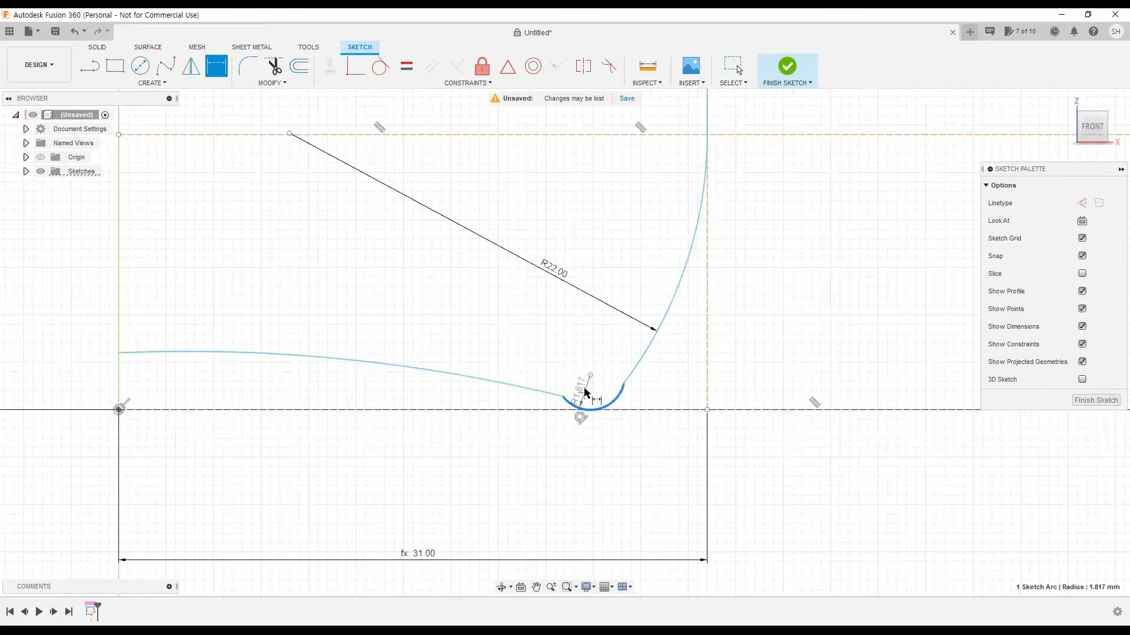
{"action": "left_click", "coordinate": [591, 396]}
{"action": "type", "text": "5"}
{"action": "key", "text": "Return"}
{"action": "key", "text": "Escape"}
- Apply a Tangent constraint between the 22 mm side arc and the 5 mm base corner arc
{"action": "middle_click_drag", "start_coordinate": [610, 424], "coordinate": [577, 451]}
{"action": "scroll", "coordinate": [615, 383], "scroll_direction": "up", "scroll_amount": 3}
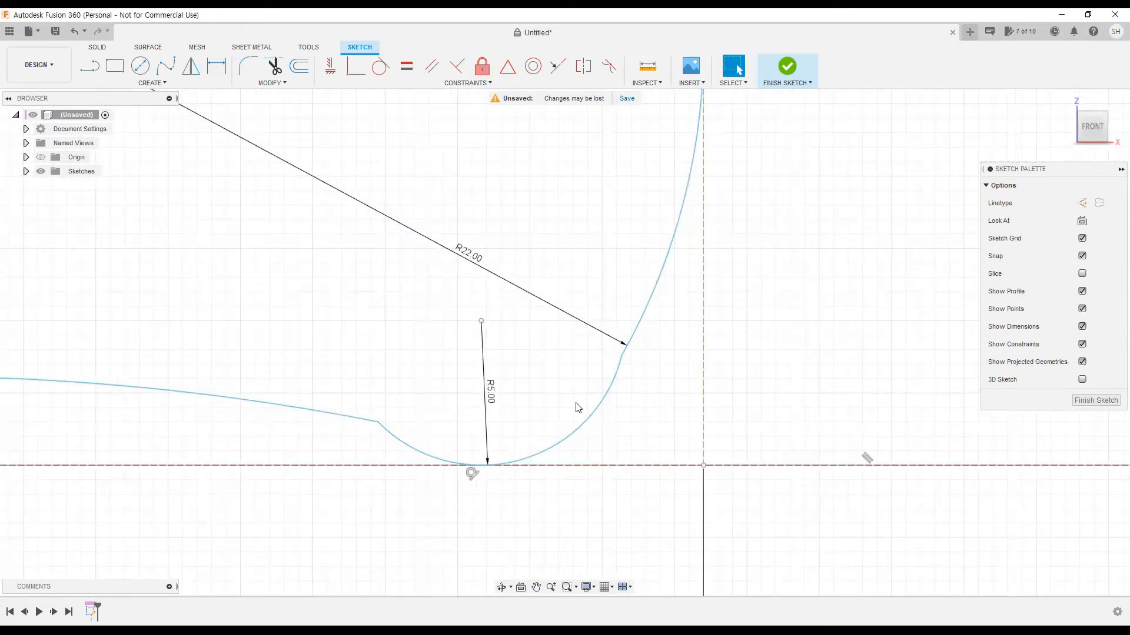
{"action": "left_click", "coordinate": [379, 68]}
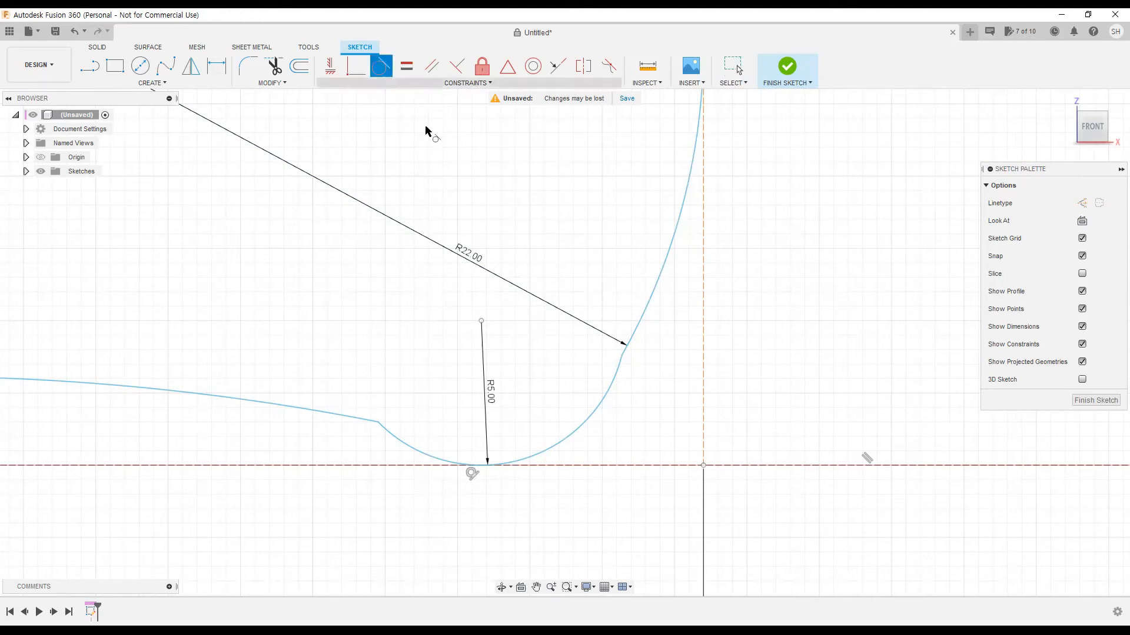
{"action": "left_click", "coordinate": [640, 324]}
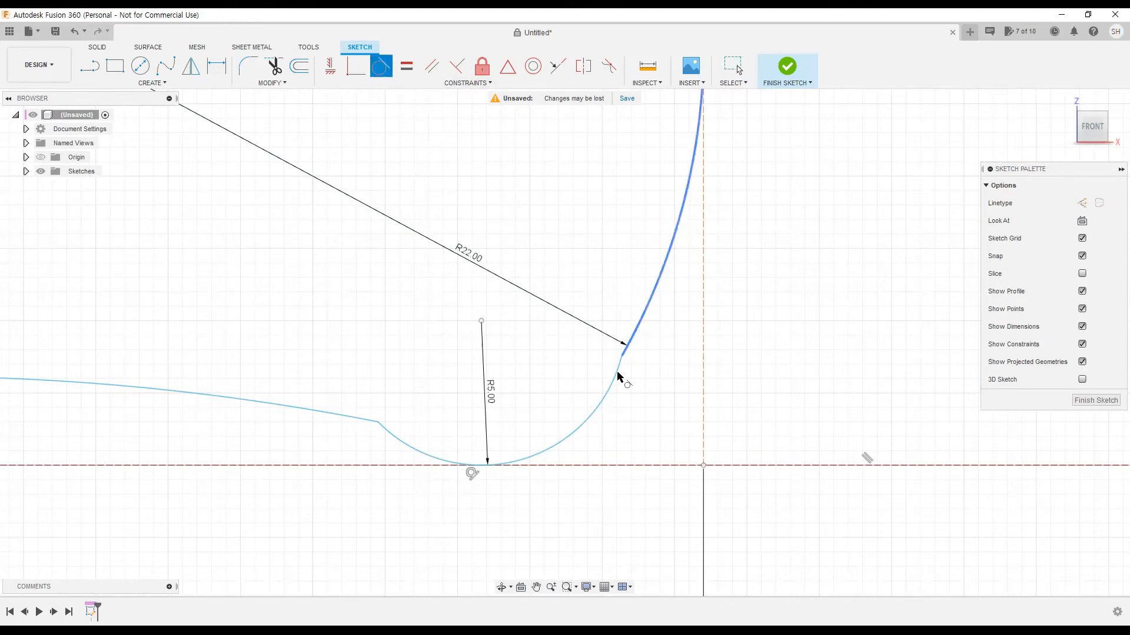
{"action": "left_click", "coordinate": [621, 379]}
{"action": "key", "text": "Escape"}
{"action": "scroll", "coordinate": [632, 418], "scroll_direction": "down", "scroll_amount": 2}
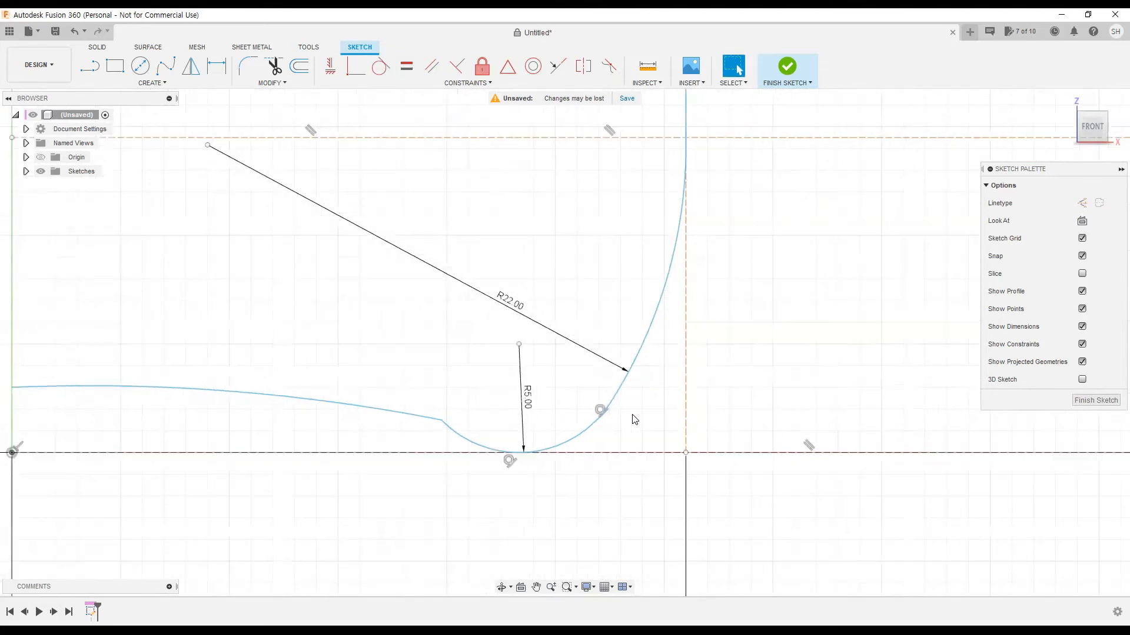
{"action": "left_click", "coordinate": [609, 398]}
{"action": "left_click", "coordinate": [594, 423]}
{"action": "left_click", "coordinate": [653, 390]}
- Try to make the 5 mm corner arc tangent to the shallow base arc, and undo it
{"action": "scroll", "coordinate": [655, 384], "scroll_direction": "down", "scroll_amount": 2}
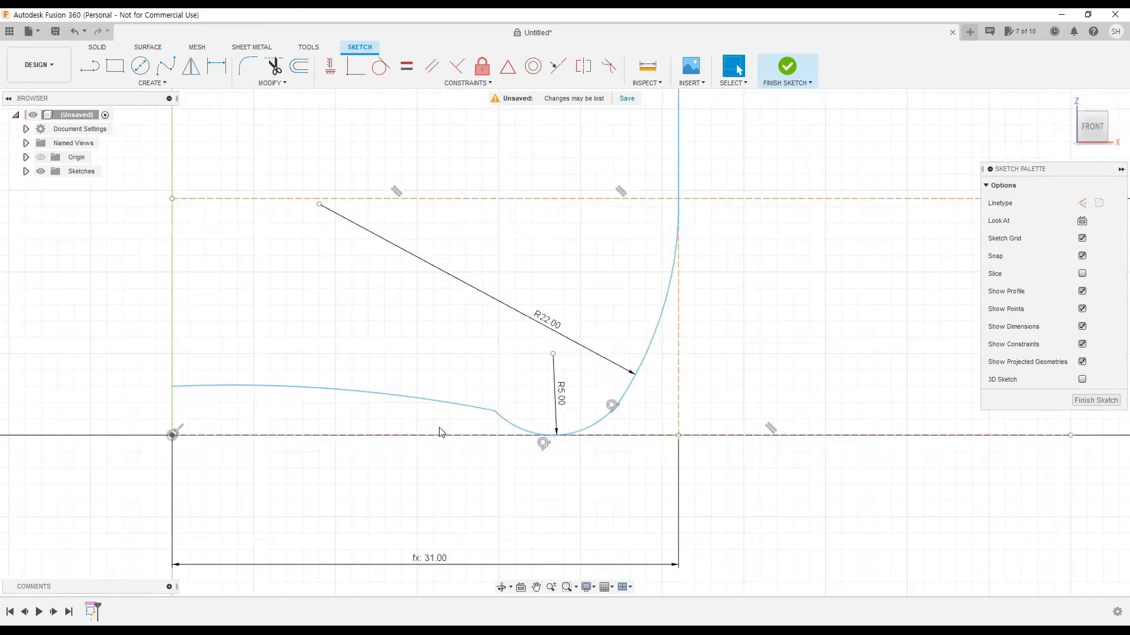
{"action": "middle_click_drag", "start_coordinate": [460, 435], "coordinate": [569, 428]}
{"action": "scroll", "coordinate": [568, 433], "scroll_direction": "up", "scroll_amount": 2}
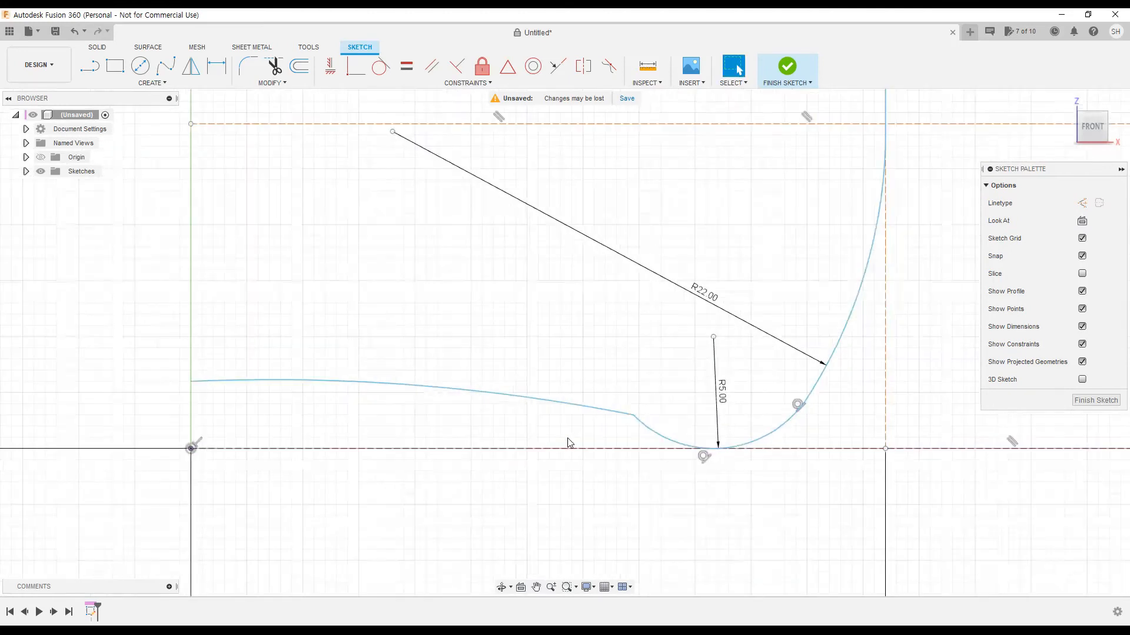
{"action": "left_click", "coordinate": [655, 437]}
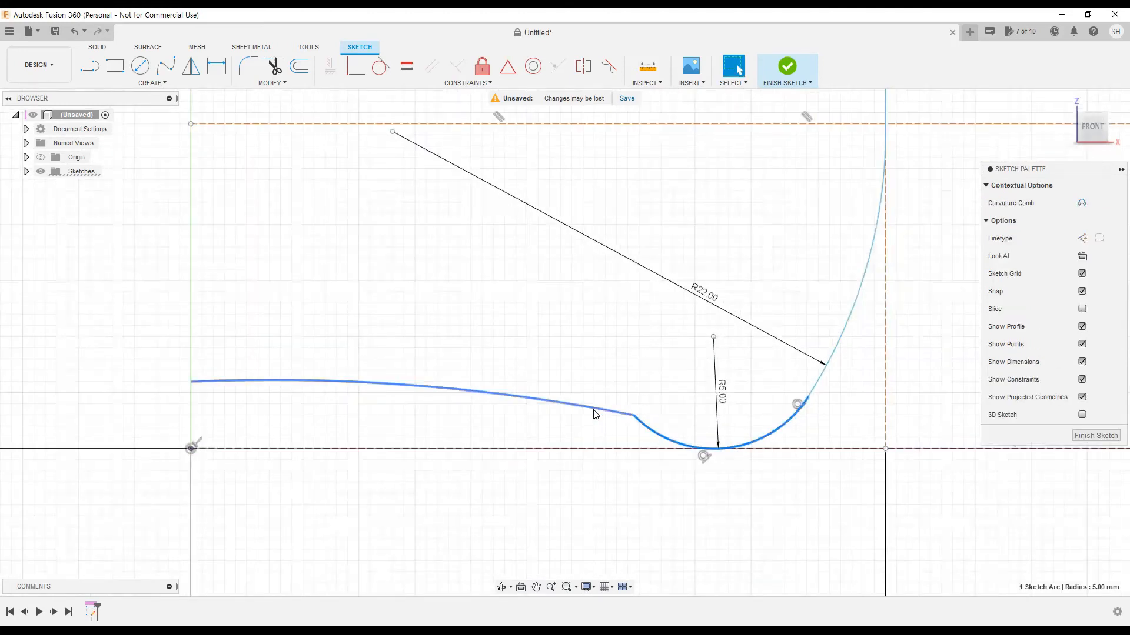
{"action": "left_click", "coordinate": [593, 410]}
{"action": "key", "text": "Escape"}
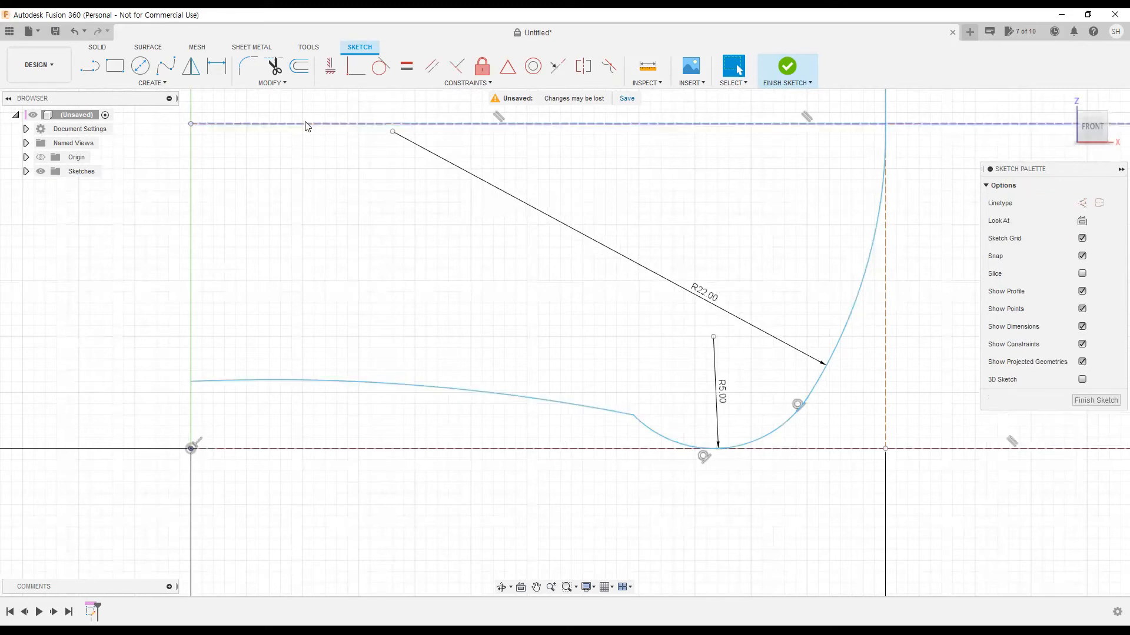
{"action": "left_click", "coordinate": [380, 71]}
{"action": "left_click", "coordinate": [646, 428]}
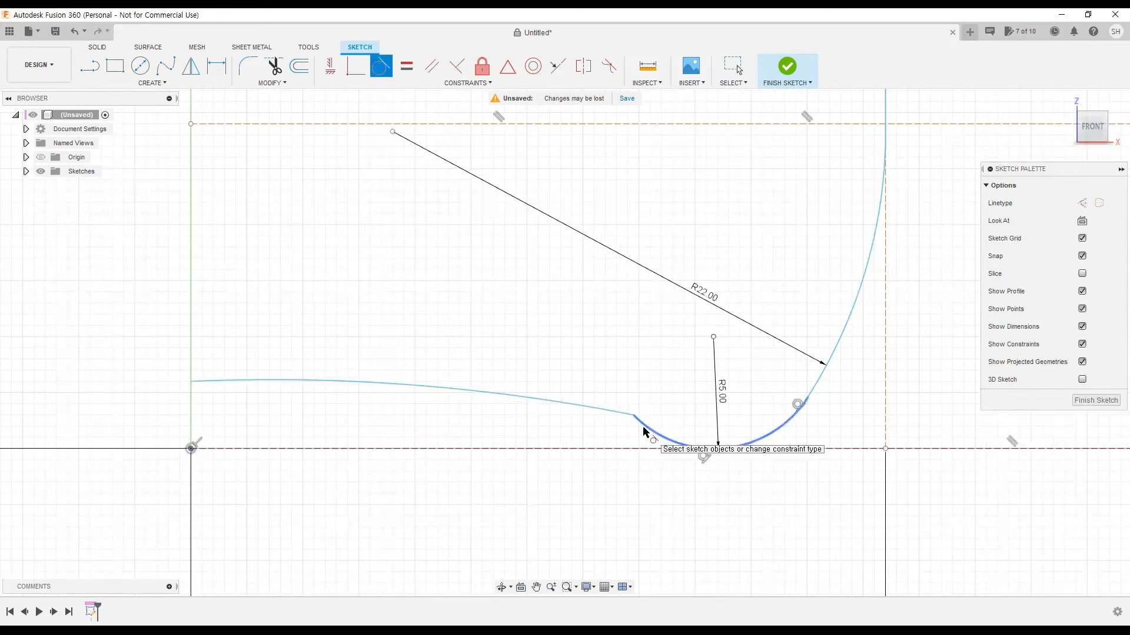
{"action": "left_click", "coordinate": [595, 410]}
{"action": "scroll", "coordinate": [596, 410], "scroll_direction": "down", "scroll_amount": 1}
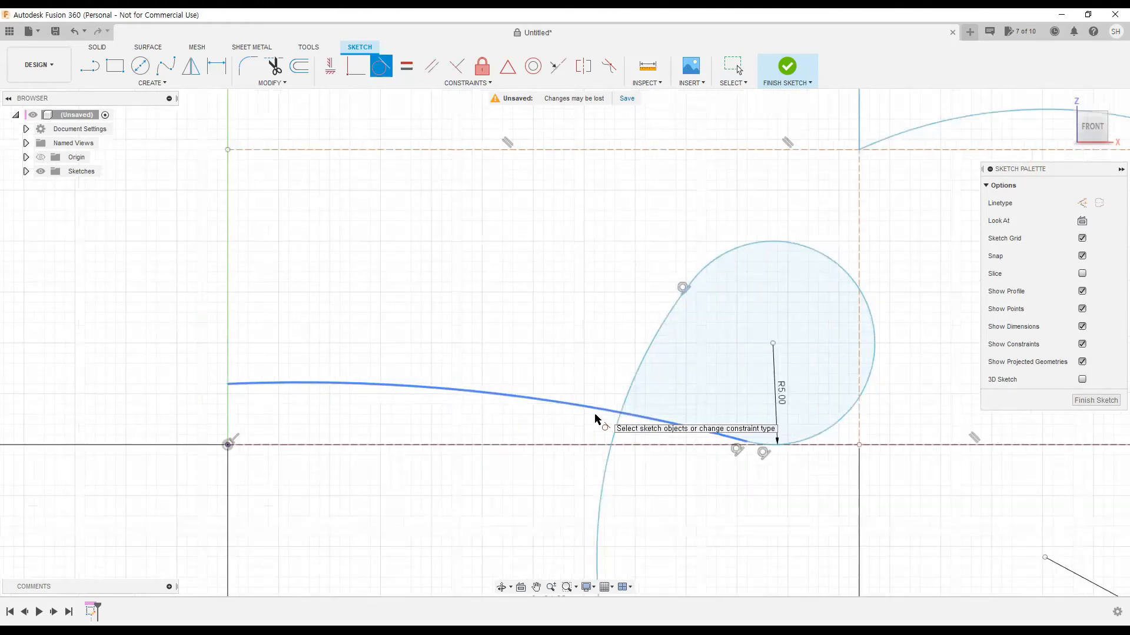
{"action": "key", "text": "ctrl+z"}
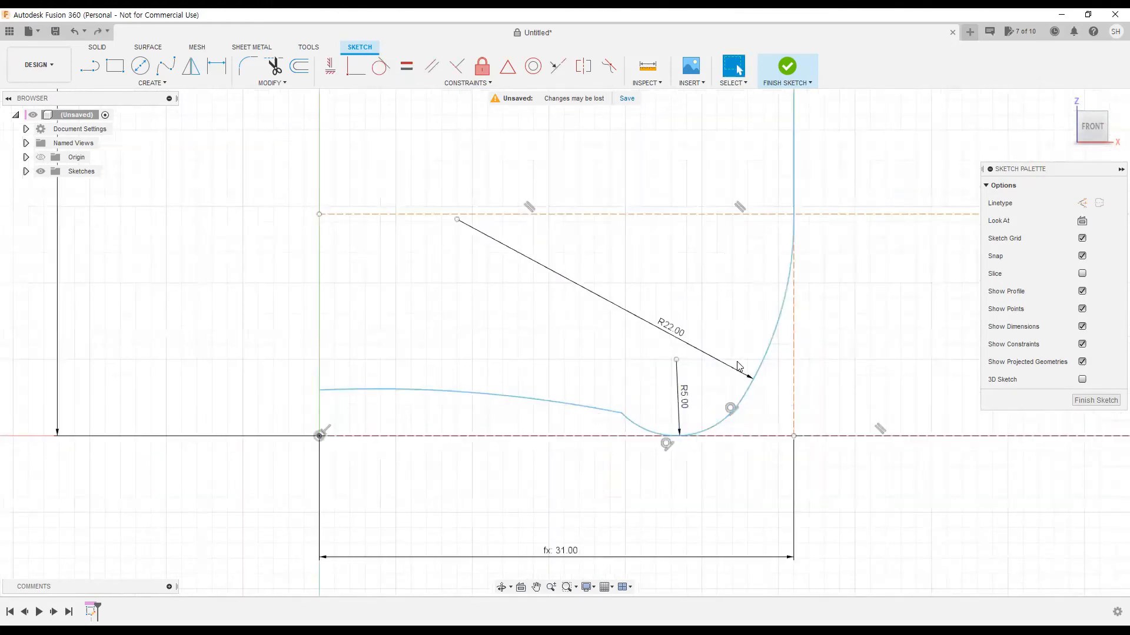
- Inspect the junction between the 22 mm side arc and the vertical body line
{"action": "scroll", "coordinate": [738, 366], "scroll_direction": "up", "scroll_amount": 6}
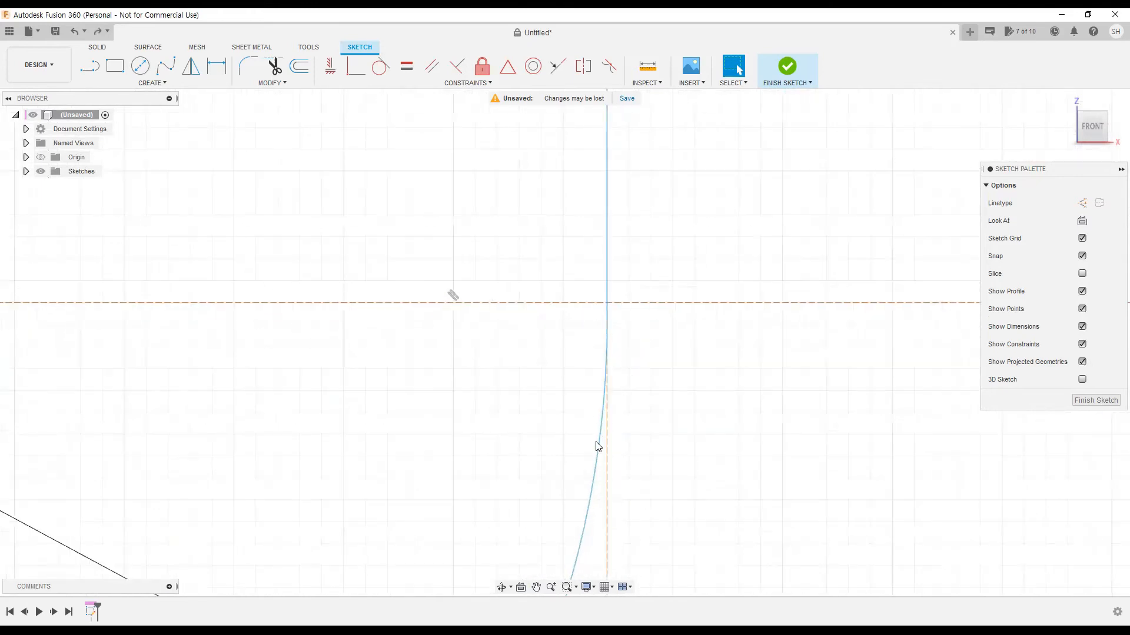
{"action": "left_click", "coordinate": [602, 453]}
{"action": "scroll", "coordinate": [609, 318], "scroll_direction": "up", "scroll_amount": 4}
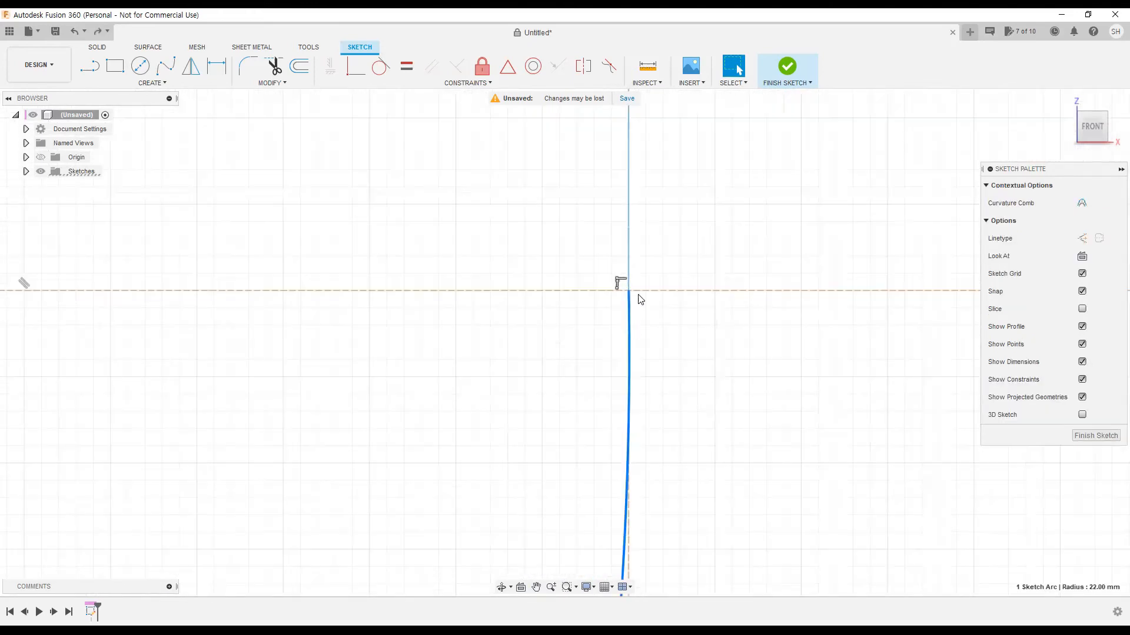
{"action": "left_click", "coordinate": [673, 343]}
{"action": "scroll", "coordinate": [633, 351], "scroll_direction": "down", "scroll_amount": 6}
{"action": "scroll", "coordinate": [513, 384], "scroll_direction": "up", "scroll_amount": 3}
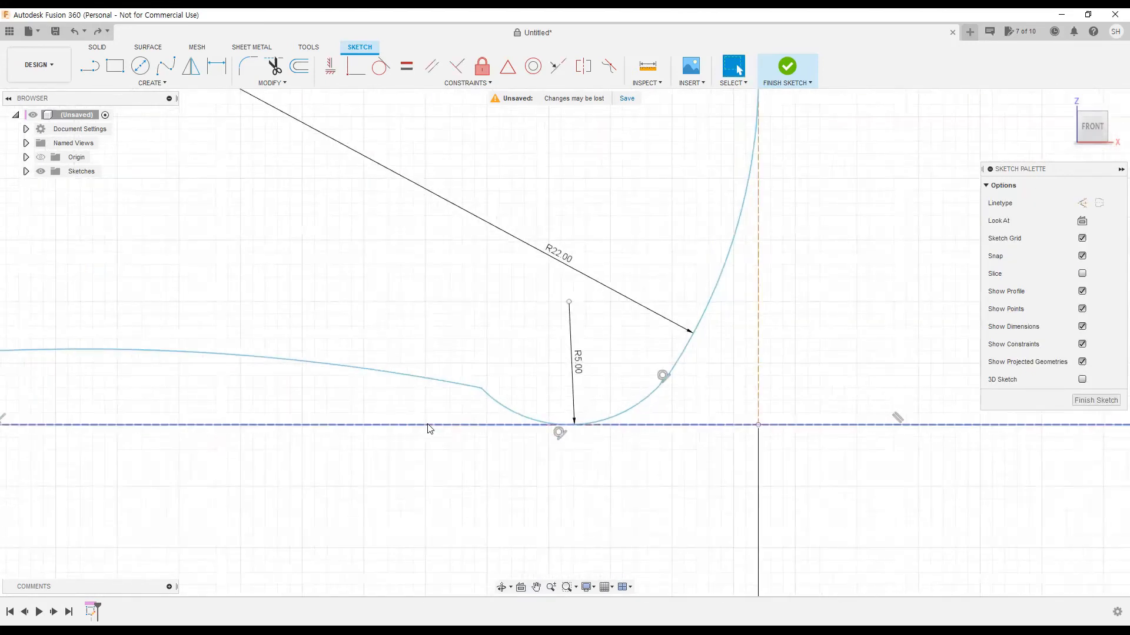
- Move the shallow base arc's end point higher along the vertical axis
{"action": "middle_click_drag", "start_coordinate": [464, 444], "coordinate": [574, 451]}
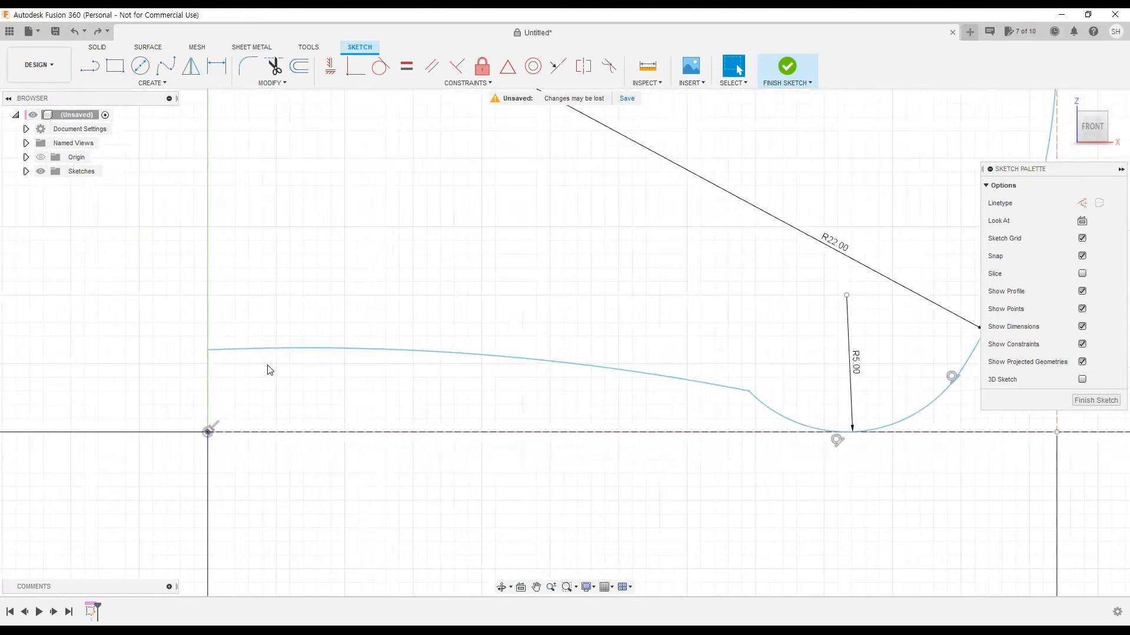
{"action": "left_click", "coordinate": [207, 351]}
{"action": "left_click_drag", "start_coordinate": [217, 282], "coordinate": [212, 303]}
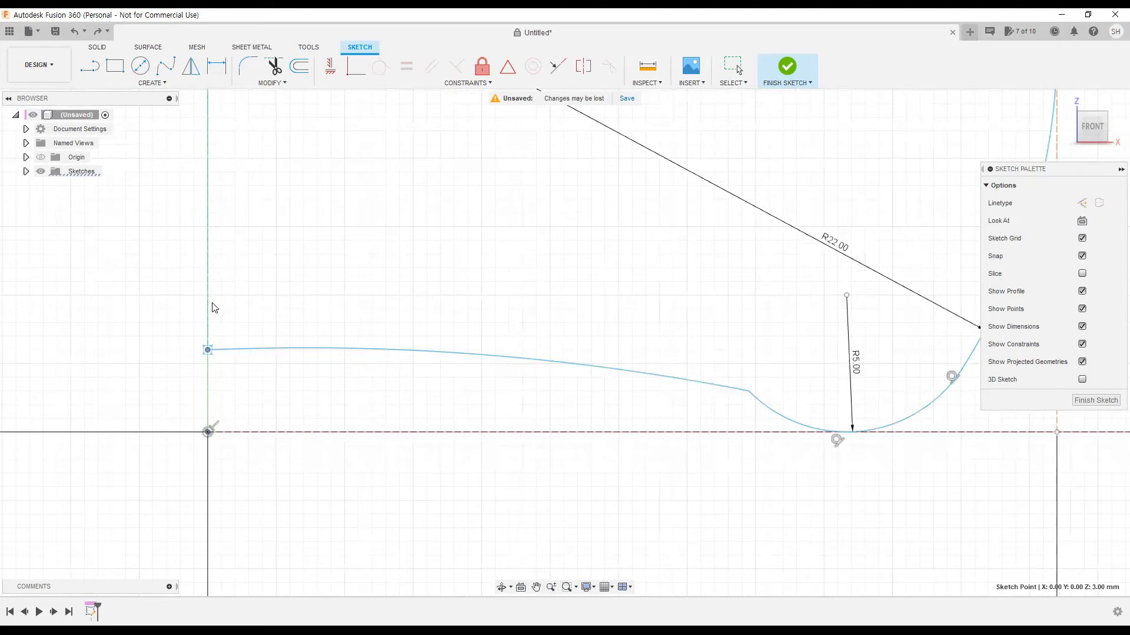
- Move the joint between the shallow base arc and the 5 mm arc to about X 22.75, Z 0.46 mm
{"action": "left_click", "coordinate": [756, 398]}
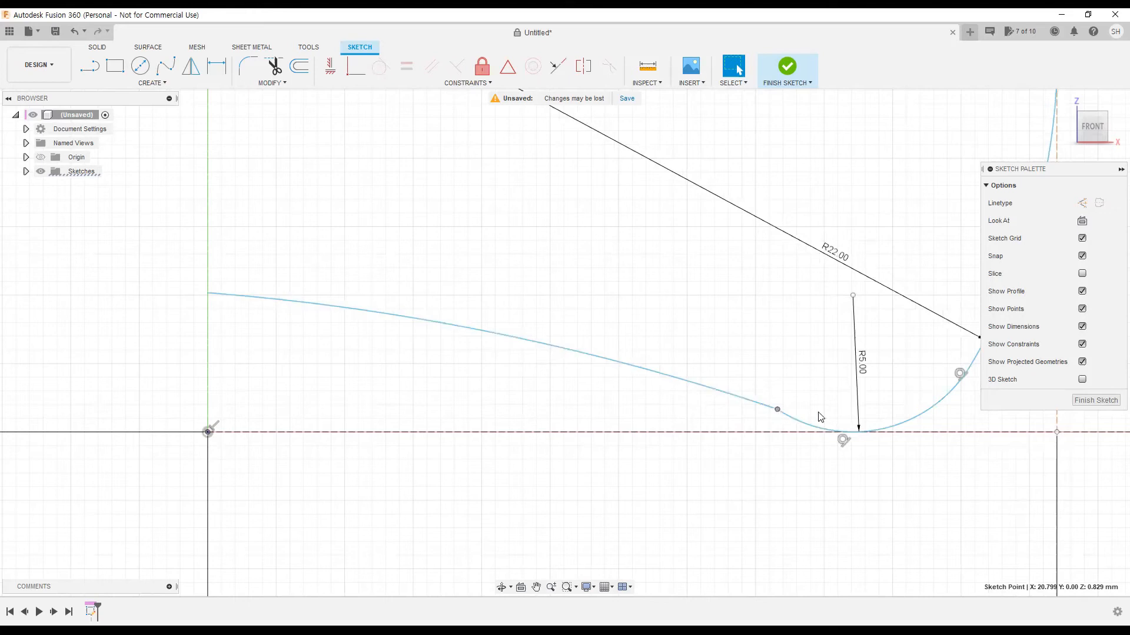
{"action": "mouse_move", "coordinate": [818, 413]}
{"action": "left_mouse_down"}
{"action": "mouse_move", "coordinate": [802, 415]}
{"action": "mouse_move", "coordinate": [816, 415]}
{"action": "left_mouse_up"}
{"action": "middle_click_drag", "start_coordinate": [788, 452], "coordinate": [626, 478]}
{"action": "left_click_drag", "start_coordinate": [654, 442], "coordinate": [687, 446]}
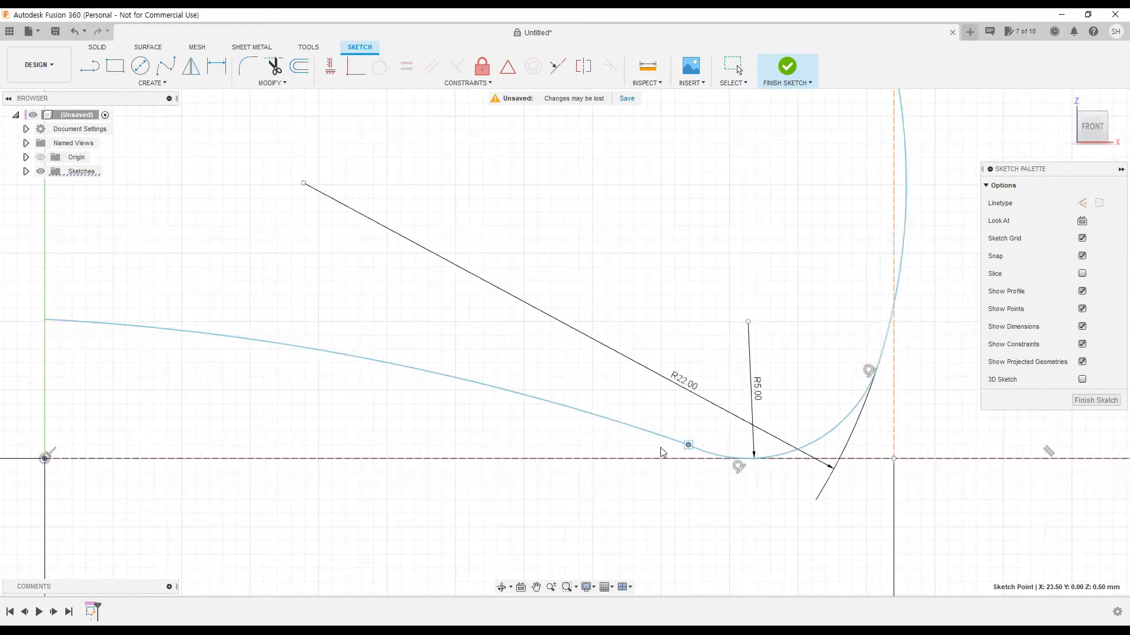
{"action": "left_click_drag", "start_coordinate": [668, 447], "coordinate": [667, 446]}
- Apply a Tangent constraint between the upper end of the 22 mm side arc and the vertical body line
{"action": "middle_click_drag", "start_coordinate": [771, 349], "coordinate": [556, 441]}
{"action": "scroll", "coordinate": [622, 420], "scroll_direction": "down", "scroll_amount": 1}
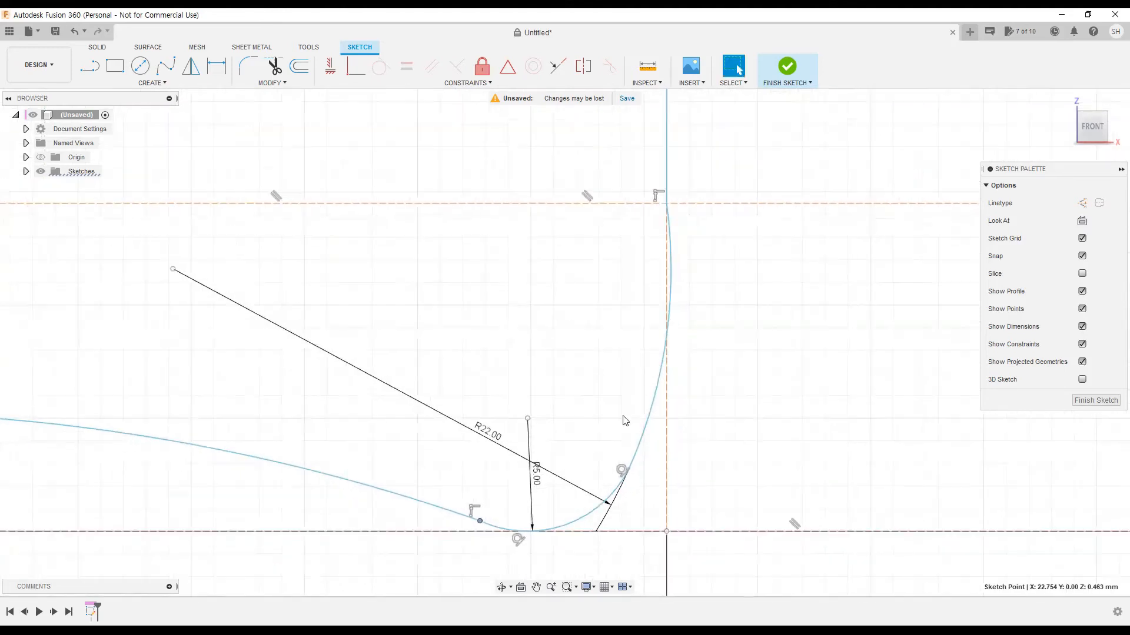
{"action": "middle_click_drag", "start_coordinate": [658, 371], "coordinate": [615, 402]}
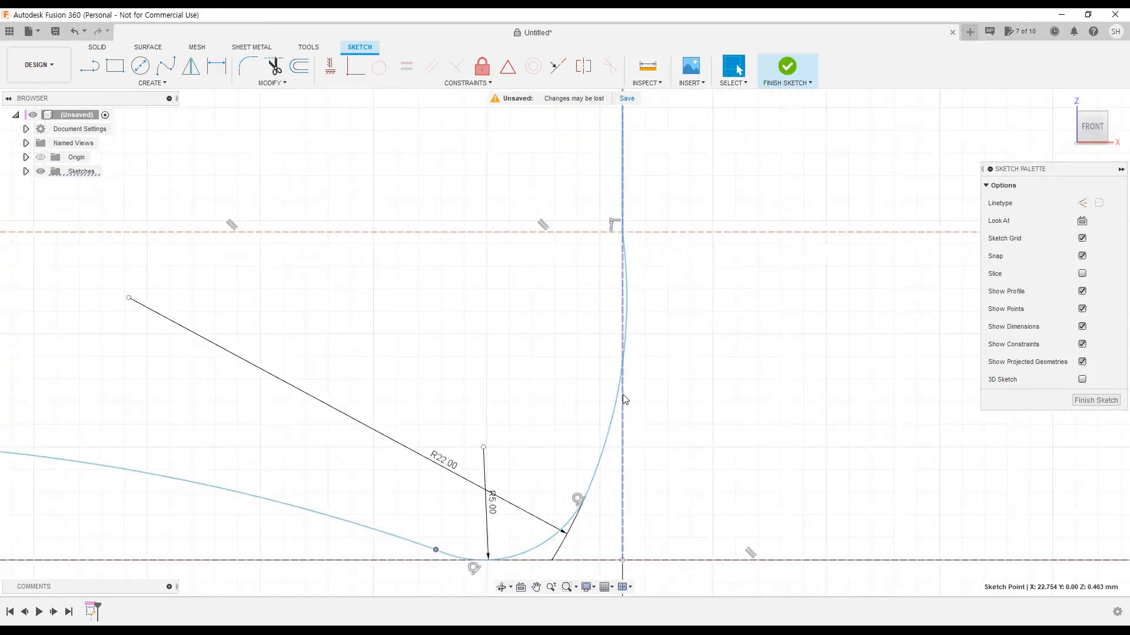
{"action": "middle_click_drag", "start_coordinate": [676, 330], "coordinate": [645, 362]}
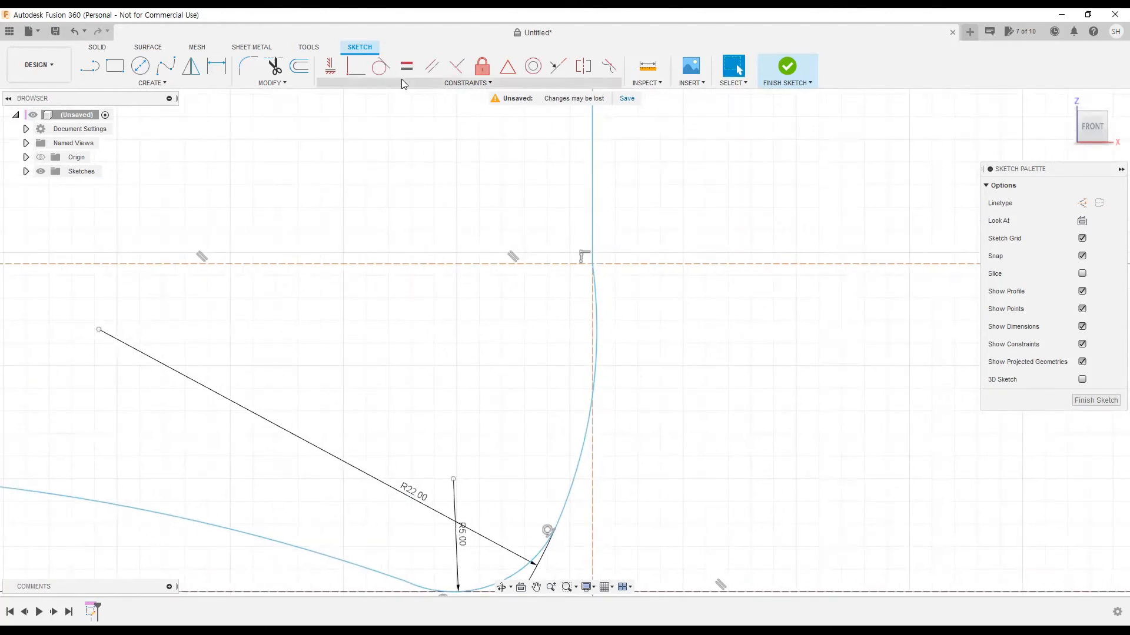
{"action": "left_click", "coordinate": [380, 66]}
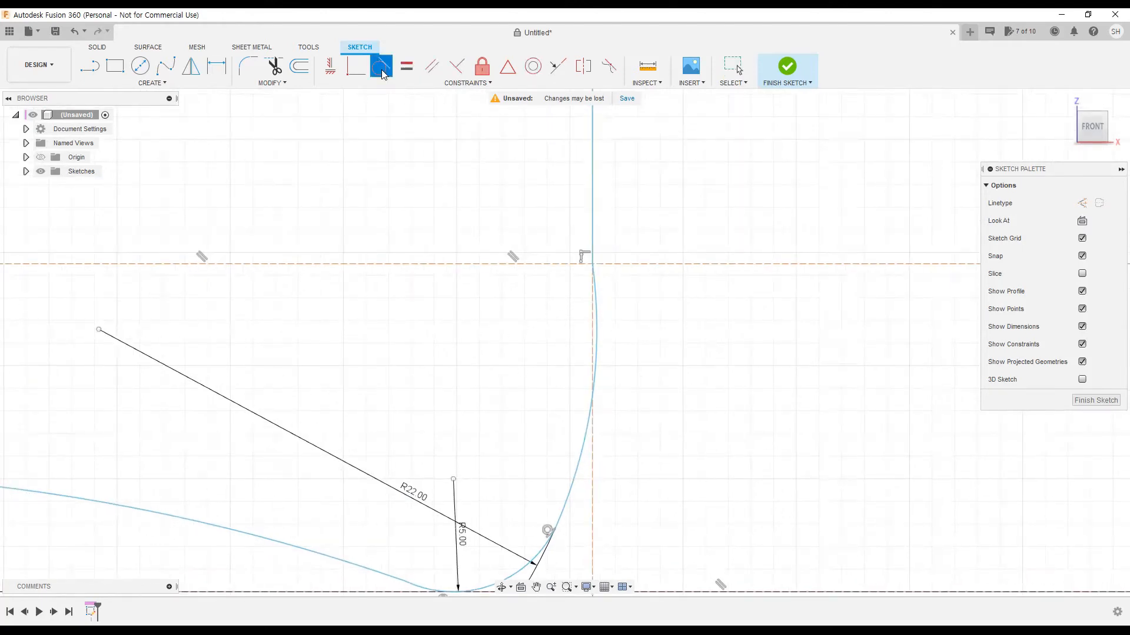
{"action": "left_click", "coordinate": [597, 317]}
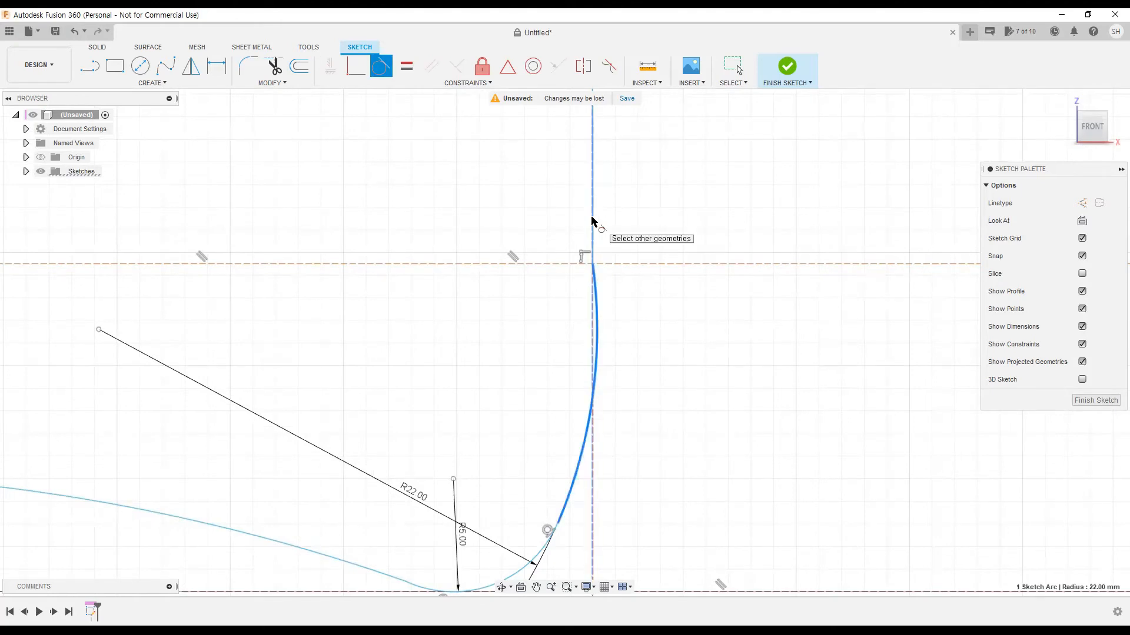
{"action": "left_click", "coordinate": [592, 218]}
{"action": "key", "text": "Escape"}
{"action": "middle_click_drag", "start_coordinate": [615, 391], "coordinate": [745, 259]}
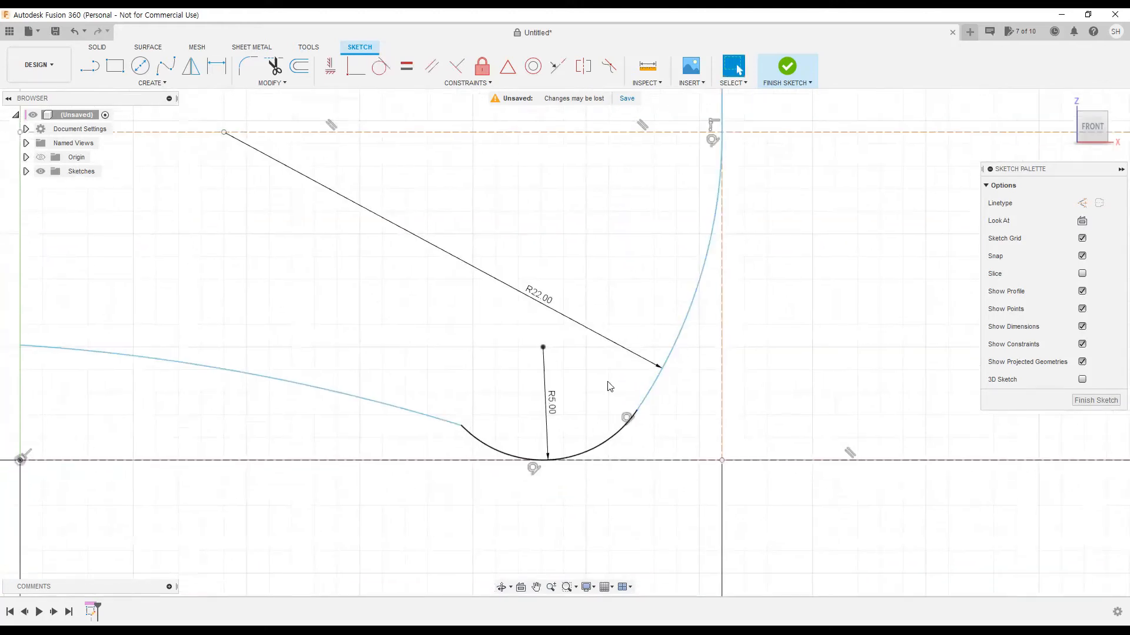
{"action": "middle_click_drag", "start_coordinate": [356, 420], "coordinate": [594, 414]}
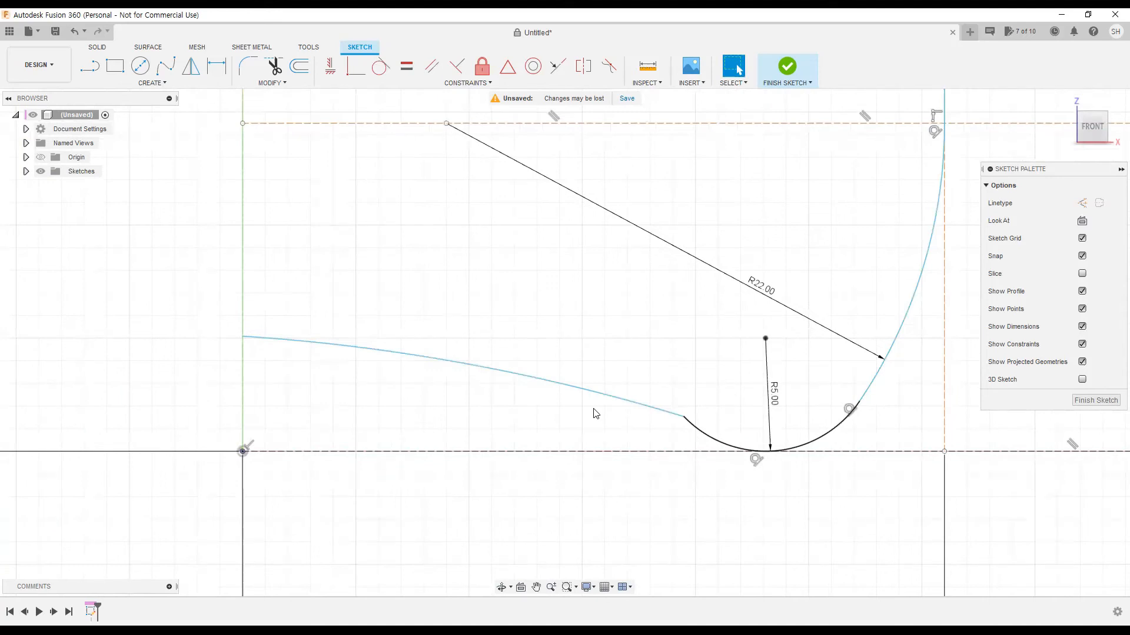
{"action": "middle_click_drag", "start_coordinate": [651, 429], "coordinate": [669, 434]}
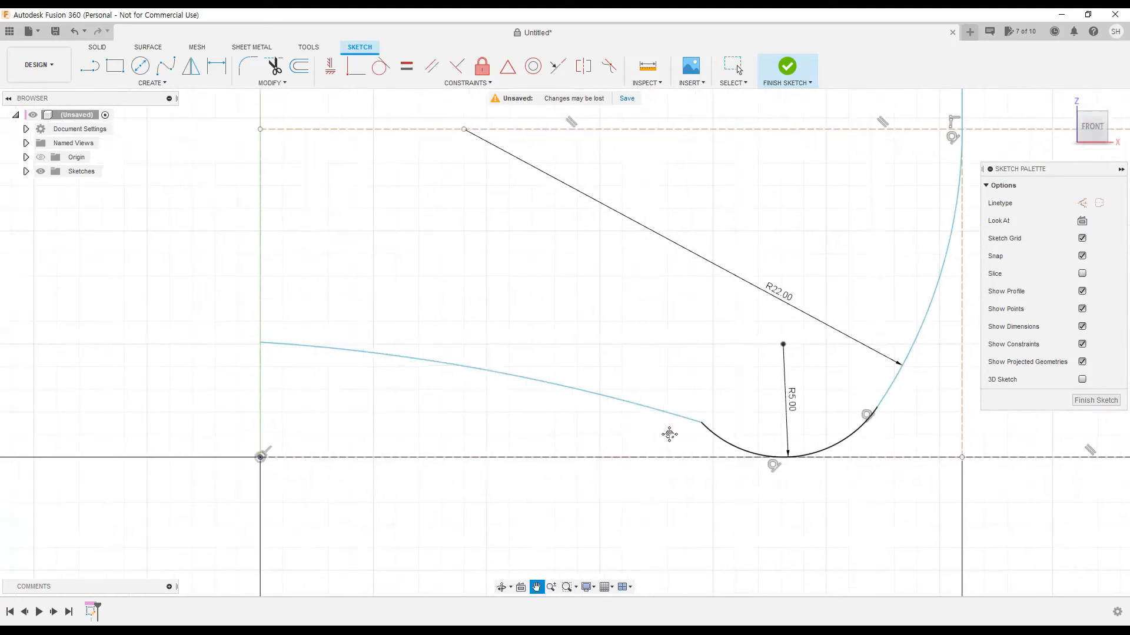
- Move the joint between the shallow base arc and the 5 mm arc to about X 20.58, Z 0.68 mm
{"action": "left_click", "coordinate": [727, 444]}
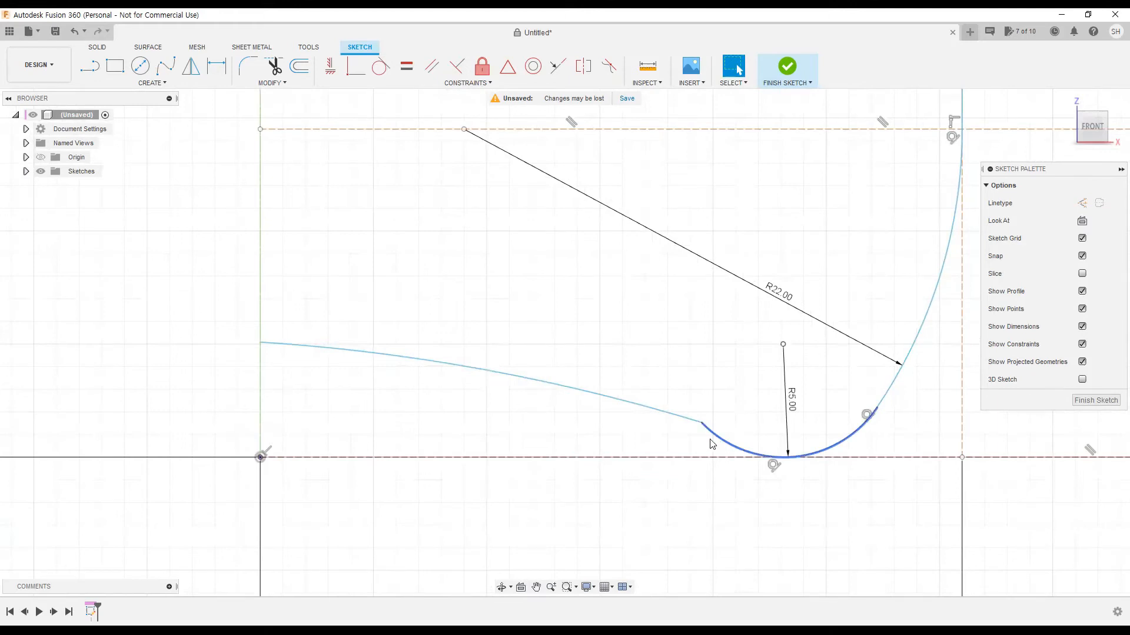
{"action": "key", "text": "Escape"}
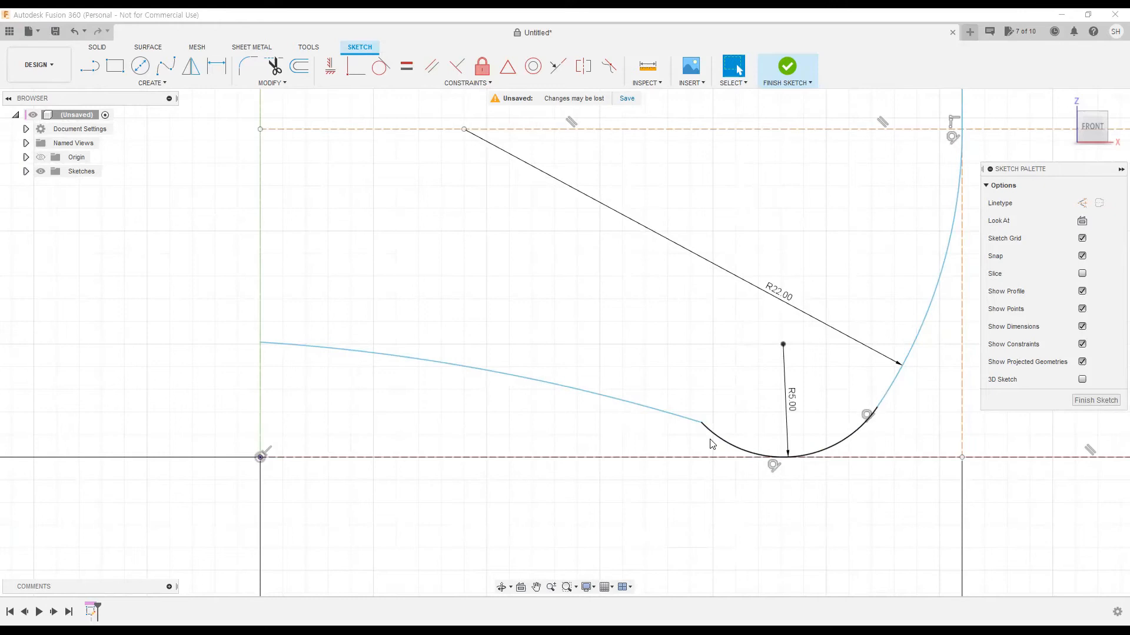
{"action": "left_click", "coordinate": [877, 408]}
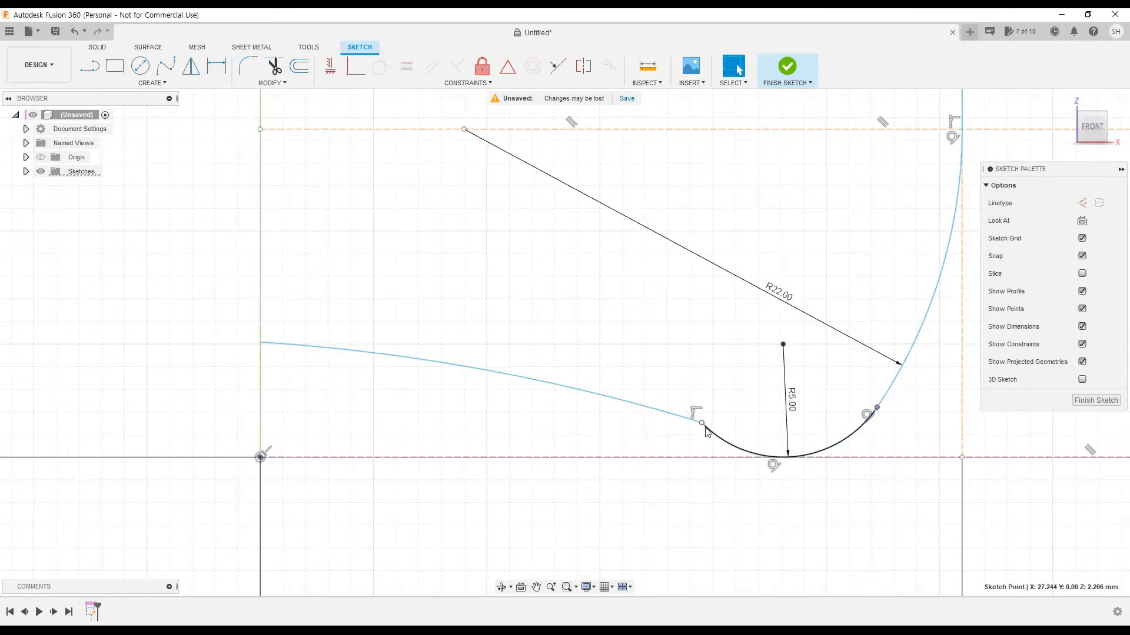
{"action": "mouse_move", "coordinate": [709, 430]}
{"action": "left_mouse_down"}
{"action": "mouse_move", "coordinate": [738, 445]}
{"action": "mouse_move", "coordinate": [727, 443]}
{"action": "left_mouse_up"}
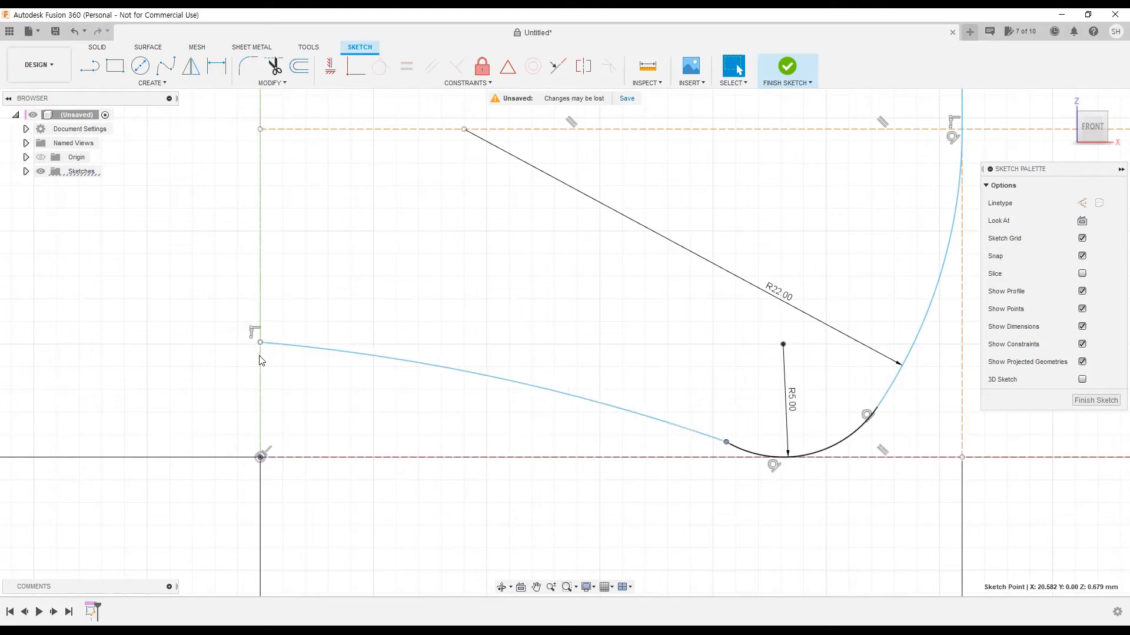
{"action": "left_click", "coordinate": [437, 412]}
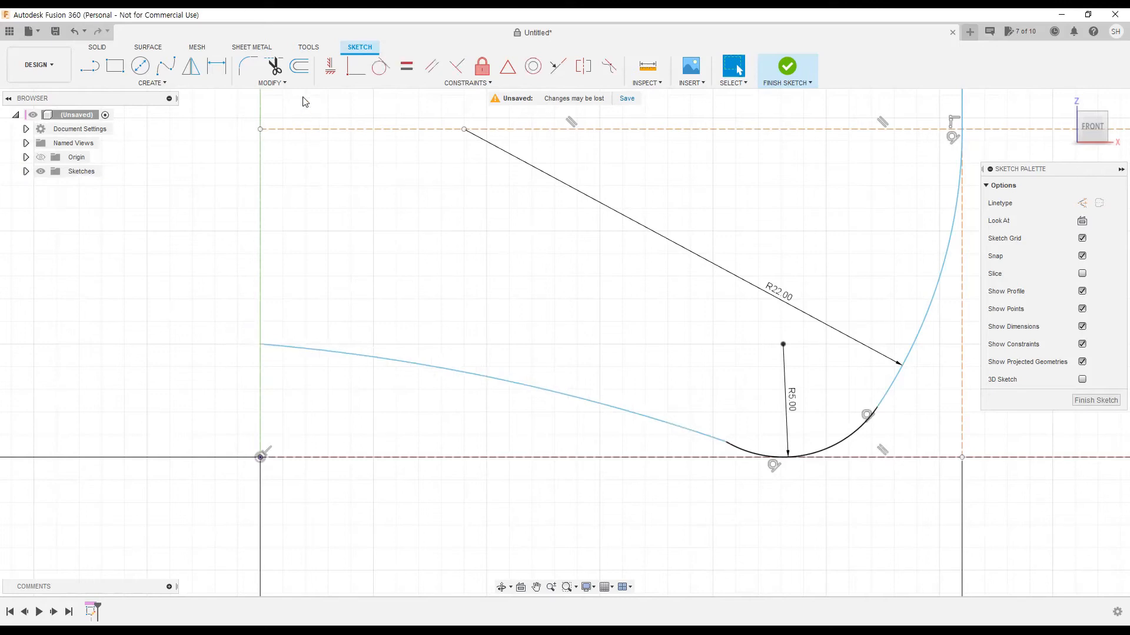
- Apply a Tangent constraint between the shallow base arc and the 5 mm corner arc
{"action": "left_click", "coordinate": [380, 66]}
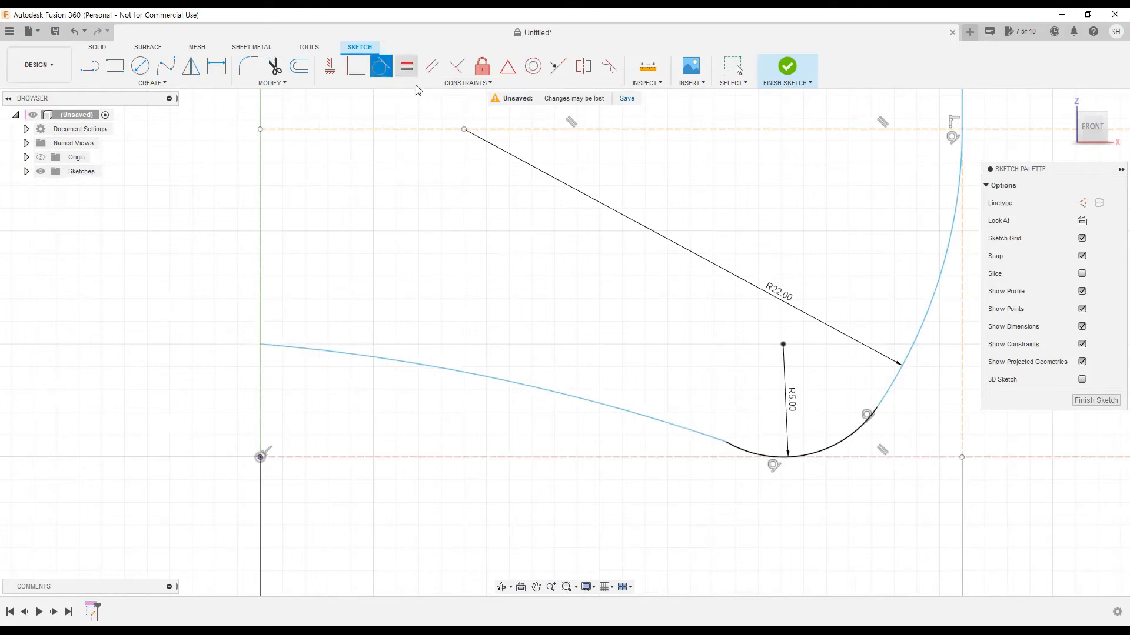
{"action": "left_click", "coordinate": [685, 430]}
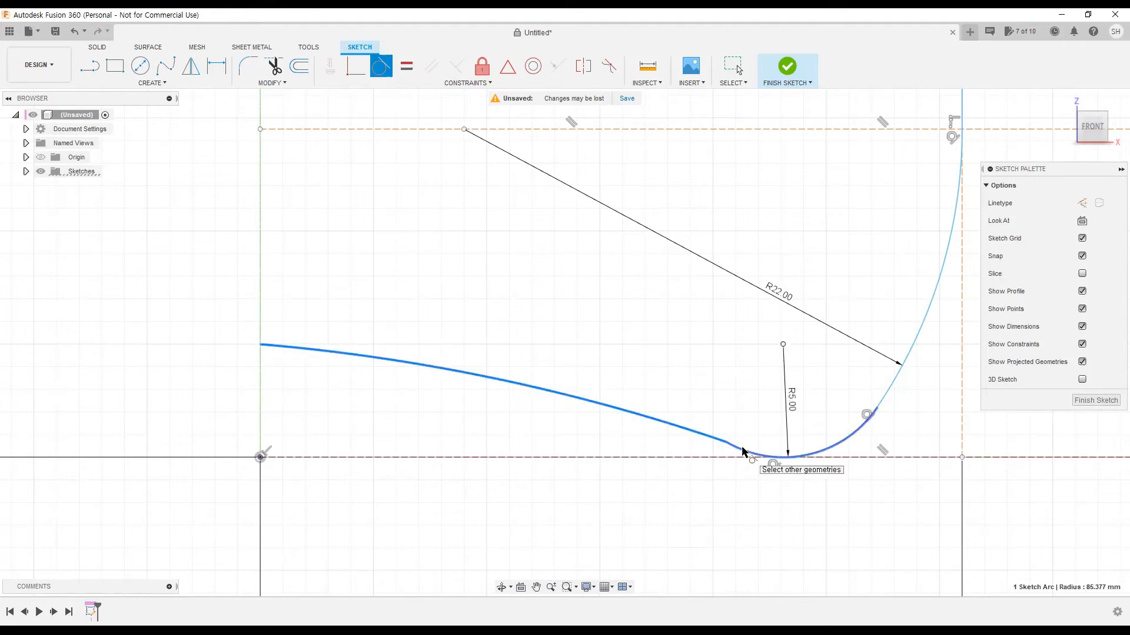
- Make the base arc tangent to the 5 mm radius arc and move the base arc's ends to check its freedom
{"action": "left_click", "coordinate": [743, 452]}
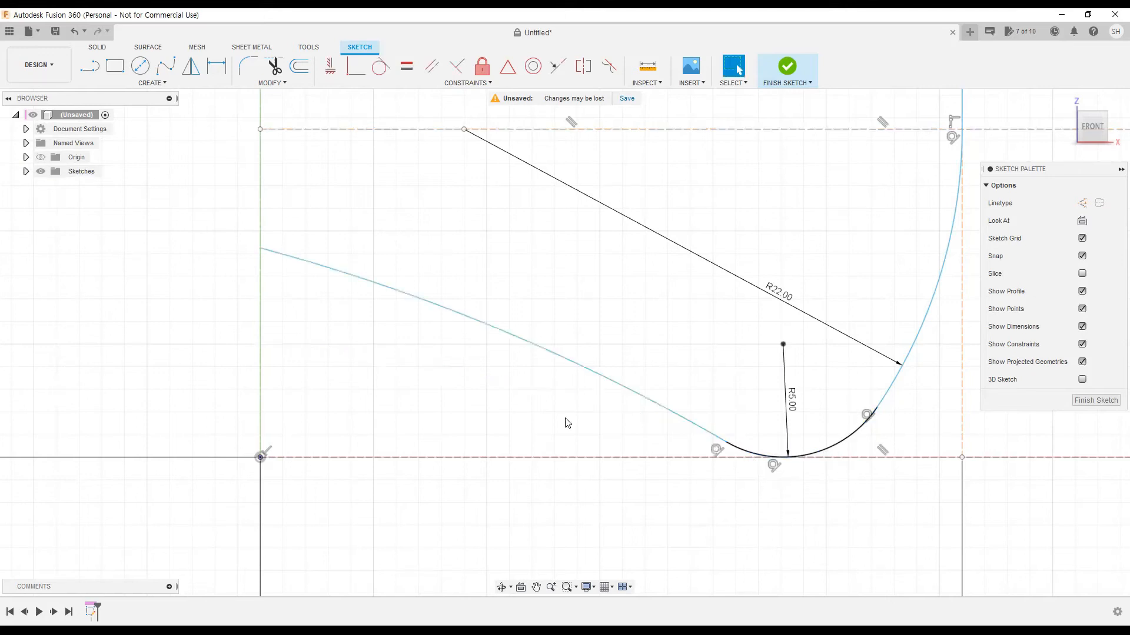
{"action": "scroll", "coordinate": [483, 396], "scroll_direction": "down", "scroll_amount": 1}
{"action": "left_click", "coordinate": [298, 269]}
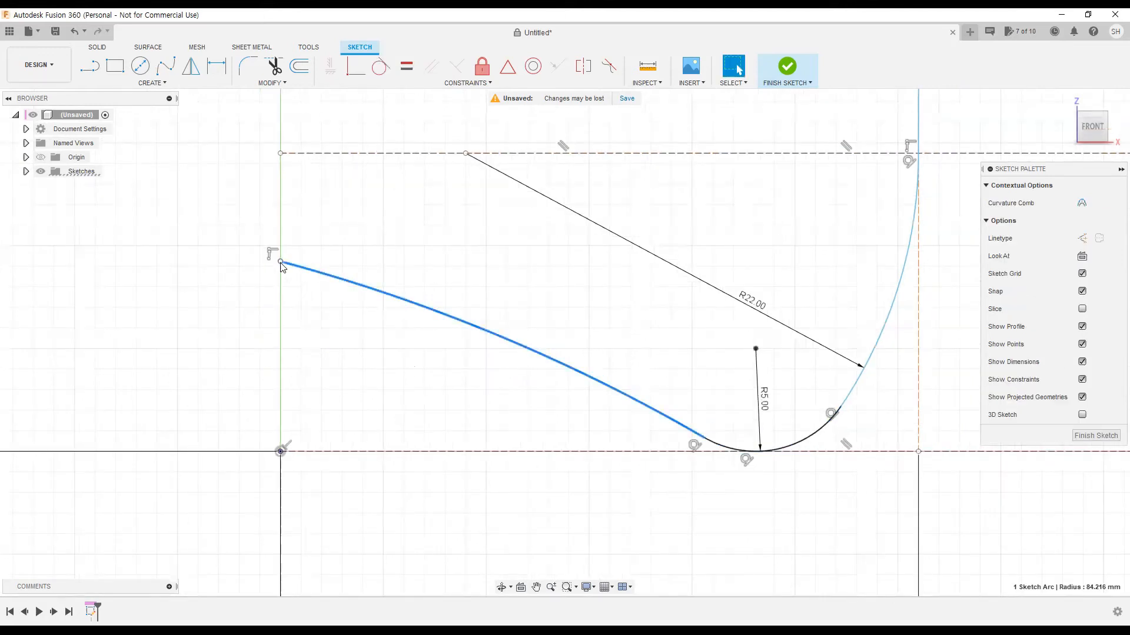
{"action": "left_click_drag", "start_coordinate": [280, 361], "coordinate": [280, 299]}
{"action": "left_click_drag", "start_coordinate": [706, 439], "coordinate": [746, 451]}
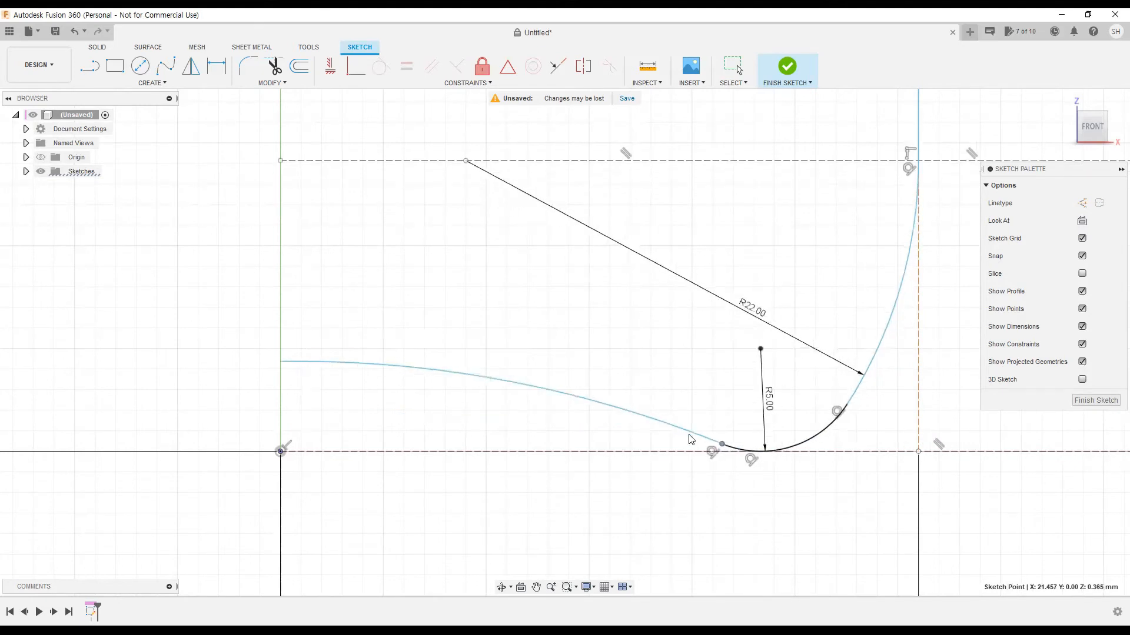
- Fix the horizontal construction line 14.5 mm above the base in place
{"action": "scroll", "coordinate": [662, 417], "scroll_direction": "down", "scroll_amount": 3}
{"action": "middle_click_drag", "start_coordinate": [857, 388], "coordinate": [548, 407]}
{"action": "scroll", "coordinate": [548, 407], "scroll_direction": "down", "scroll_amount": 2}
{"action": "middle_click_drag", "start_coordinate": [746, 412], "coordinate": [663, 428]}
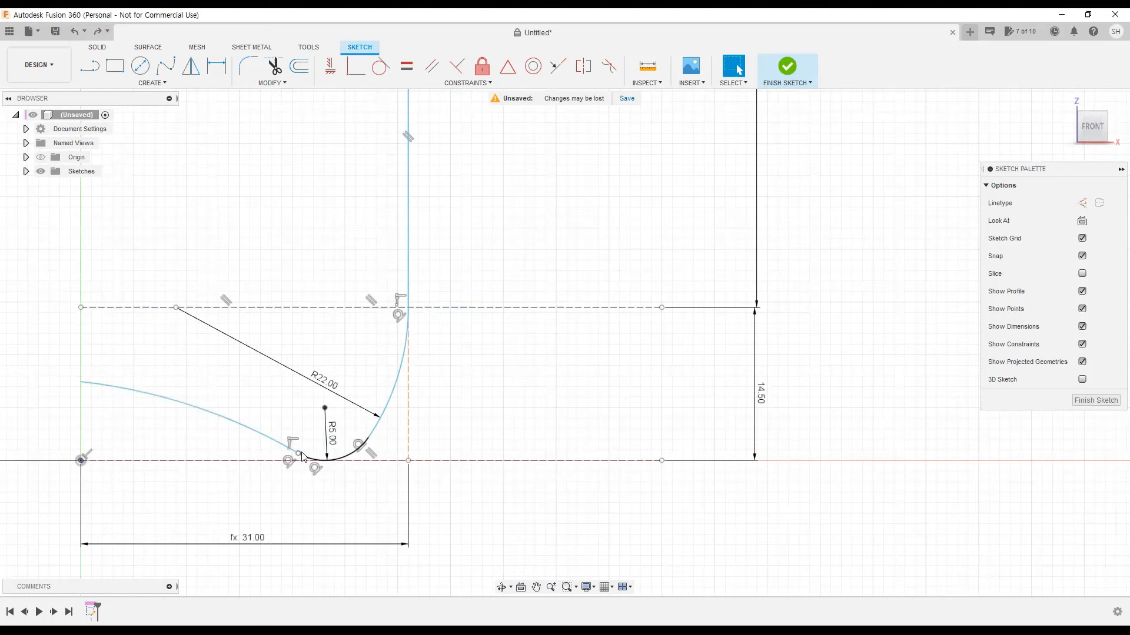
{"action": "mouse_move", "coordinate": [298, 454]}
{"action": "left_mouse_down"}
{"action": "mouse_move", "coordinate": [266, 447]}
{"action": "mouse_move", "coordinate": [296, 454]}
{"action": "left_mouse_up"}
{"action": "left_click_drag", "start_coordinate": [549, 282], "coordinate": [518, 370]}
{"action": "middle_click_drag", "start_coordinate": [524, 395], "coordinate": [643, 396]}
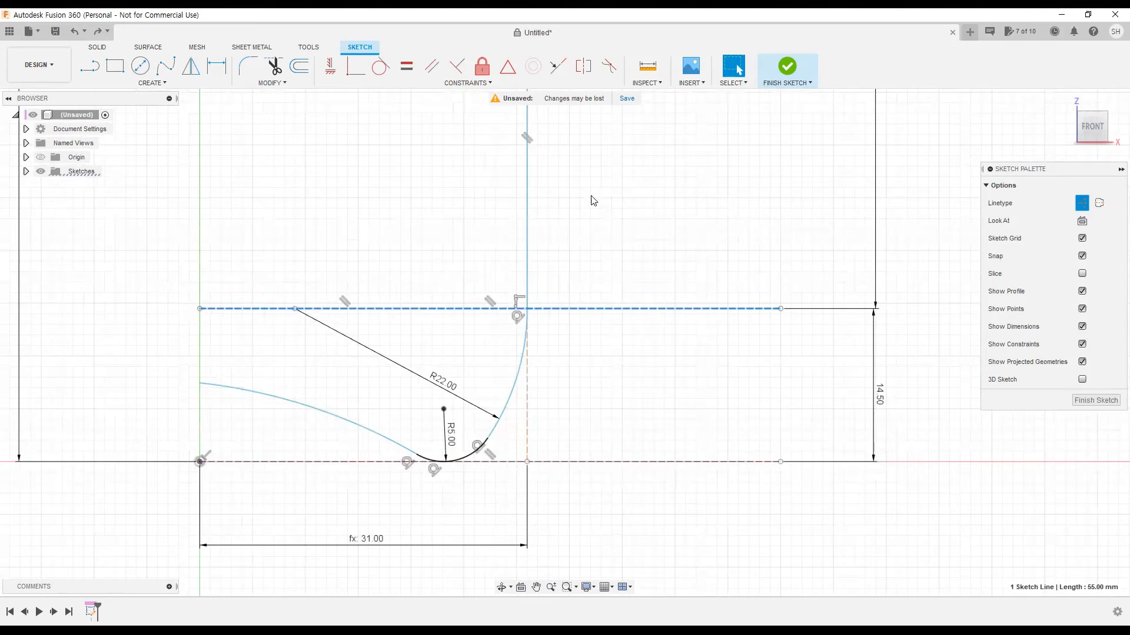
{"action": "left_click", "coordinate": [482, 67]}
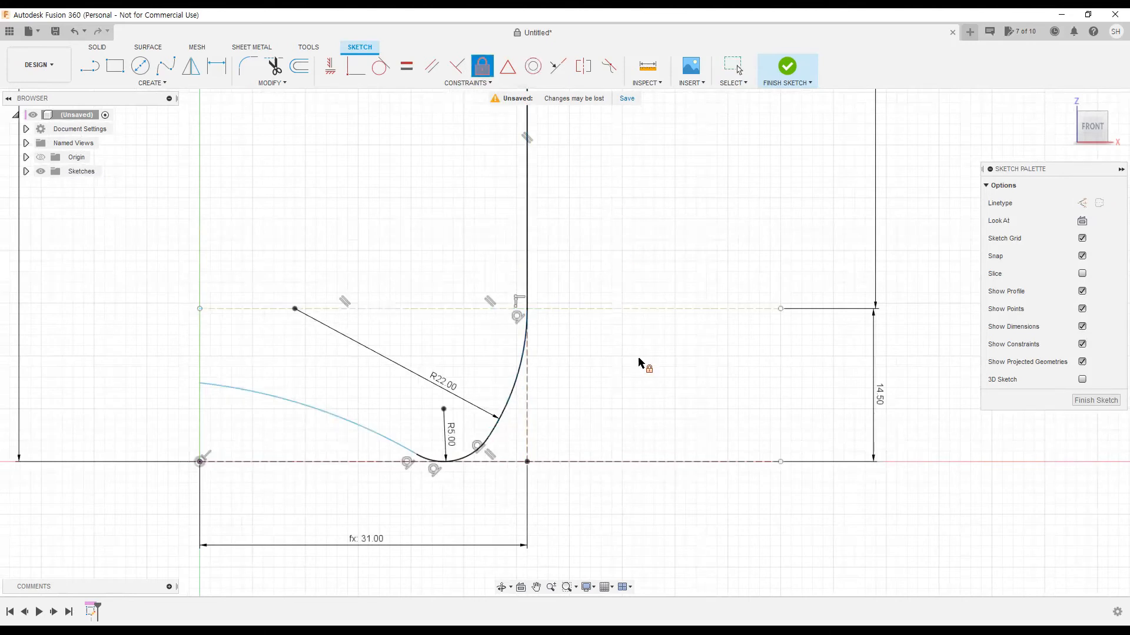
{"action": "middle_click_drag", "start_coordinate": [630, 363], "coordinate": [683, 362]}
{"action": "key", "text": "Escape"}
- Try moving the joint between the base arc and the 5 mm arc to test which geometry still shifts
{"action": "scroll", "coordinate": [553, 403], "scroll_direction": "up", "scroll_amount": 3}
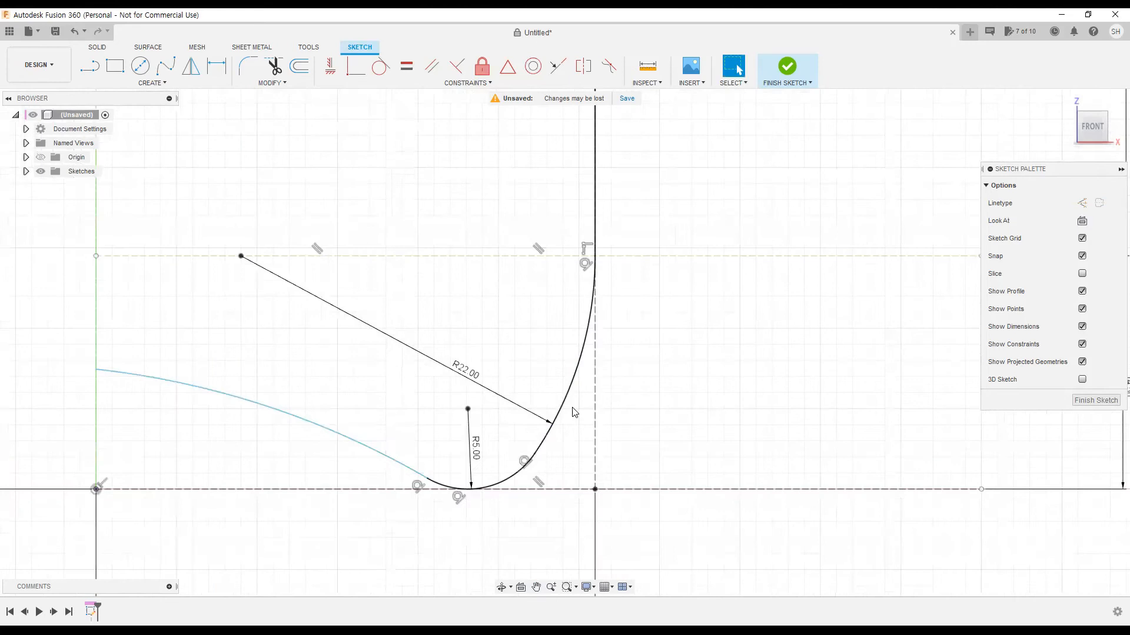
{"action": "left_click", "coordinate": [573, 391]}
{"action": "left_click", "coordinate": [635, 415]}
{"action": "scroll", "coordinate": [635, 415], "scroll_direction": "down", "scroll_amount": 2}
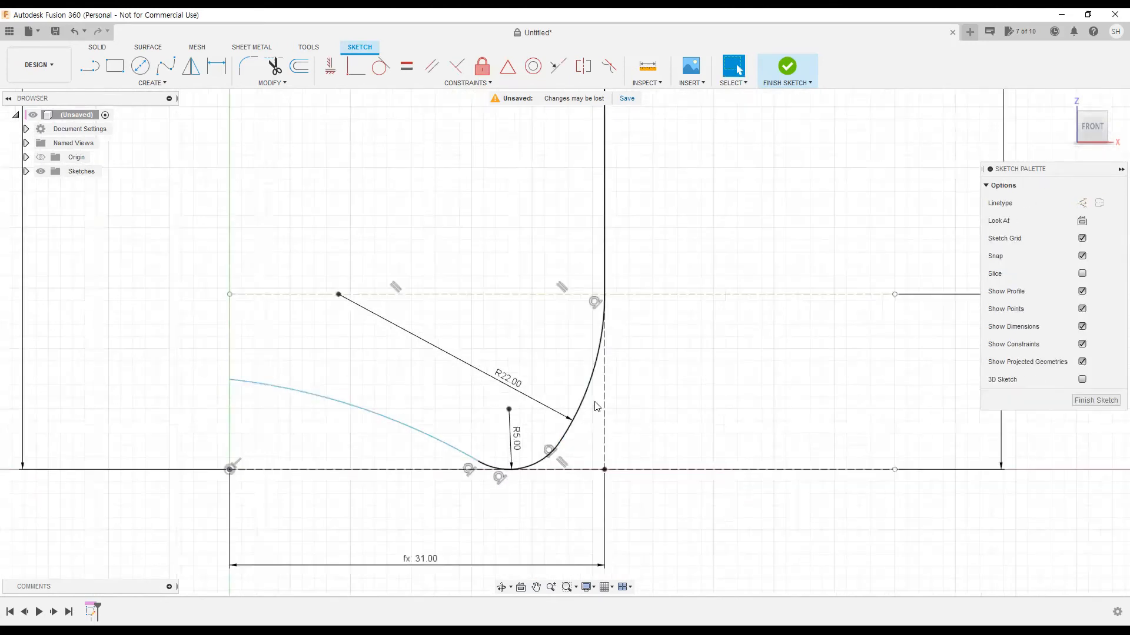
{"action": "middle_click_drag", "start_coordinate": [587, 441], "coordinate": [622, 429]}
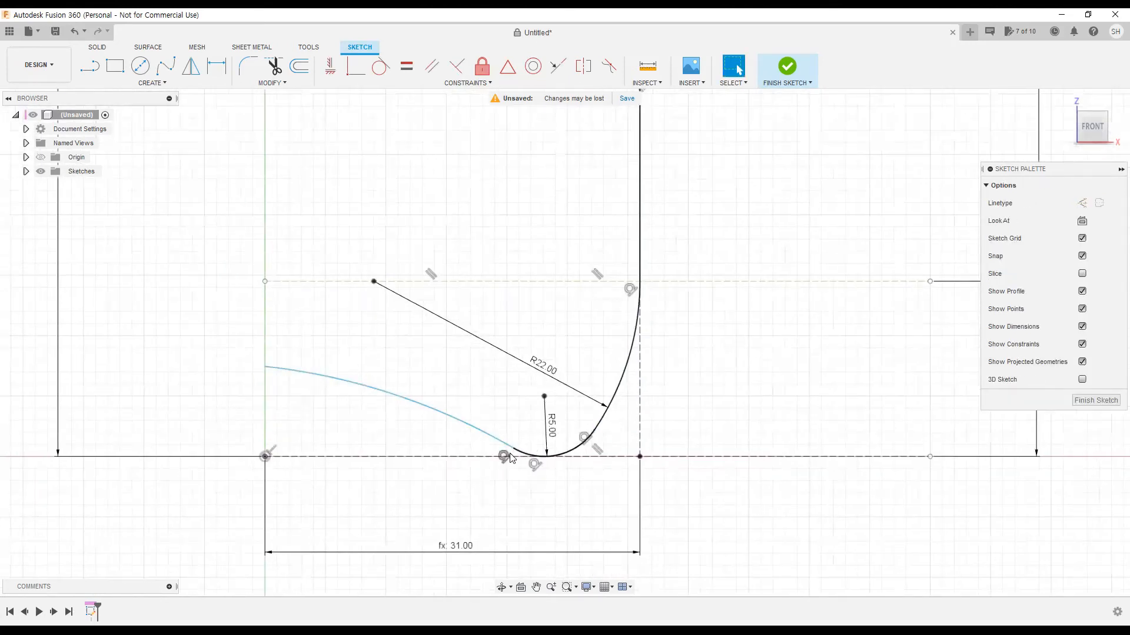
{"action": "left_click_drag", "start_coordinate": [516, 451], "coordinate": [524, 455]}
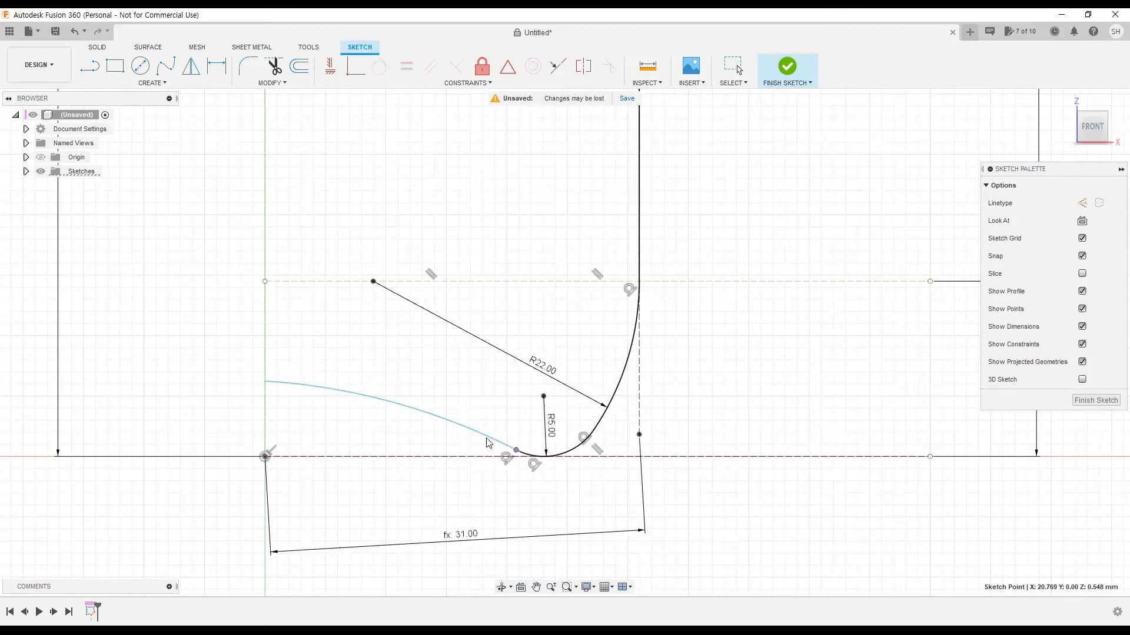
- Fix the 150 mm vertical construction line at the 31 mm offset in place
{"action": "mouse_move", "coordinate": [727, 424]}
{"action": "middle_mouse_down"}
{"action": "mouse_move", "coordinate": [562, 406]}
{"action": "mouse_move", "coordinate": [561, 331]}
{"action": "mouse_move", "coordinate": [555, 464]}
{"action": "middle_mouse_up"}
{"action": "scroll", "coordinate": [562, 406], "scroll_direction": "down", "scroll_amount": 5}
{"action": "scroll", "coordinate": [561, 422], "scroll_direction": "down", "scroll_amount": 3}
{"action": "left_click", "coordinate": [514, 191]}
{"action": "mouse_move", "coordinate": [629, 368]}
{"action": "middle_mouse_down"}
{"action": "mouse_move", "coordinate": [570, 295]}
{"action": "mouse_move", "coordinate": [551, 362]}
{"action": "middle_mouse_up"}
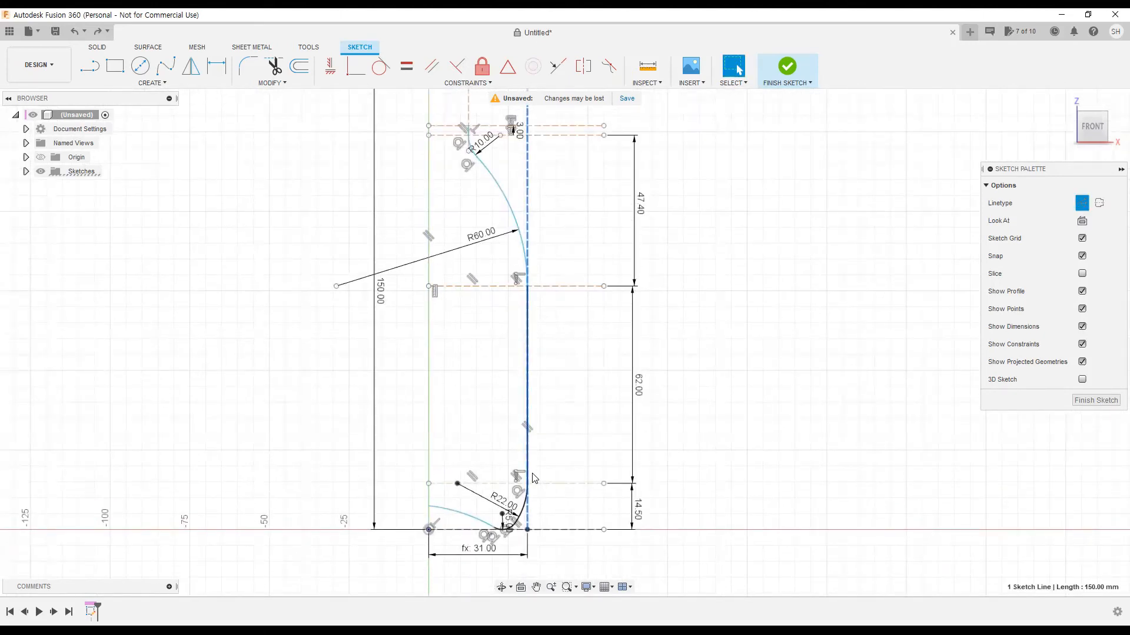
{"action": "scroll", "coordinate": [517, 406], "scroll_direction": "up", "scroll_amount": 2}
{"action": "scroll", "coordinate": [516, 404], "scroll_direction": "up", "scroll_amount": 2}
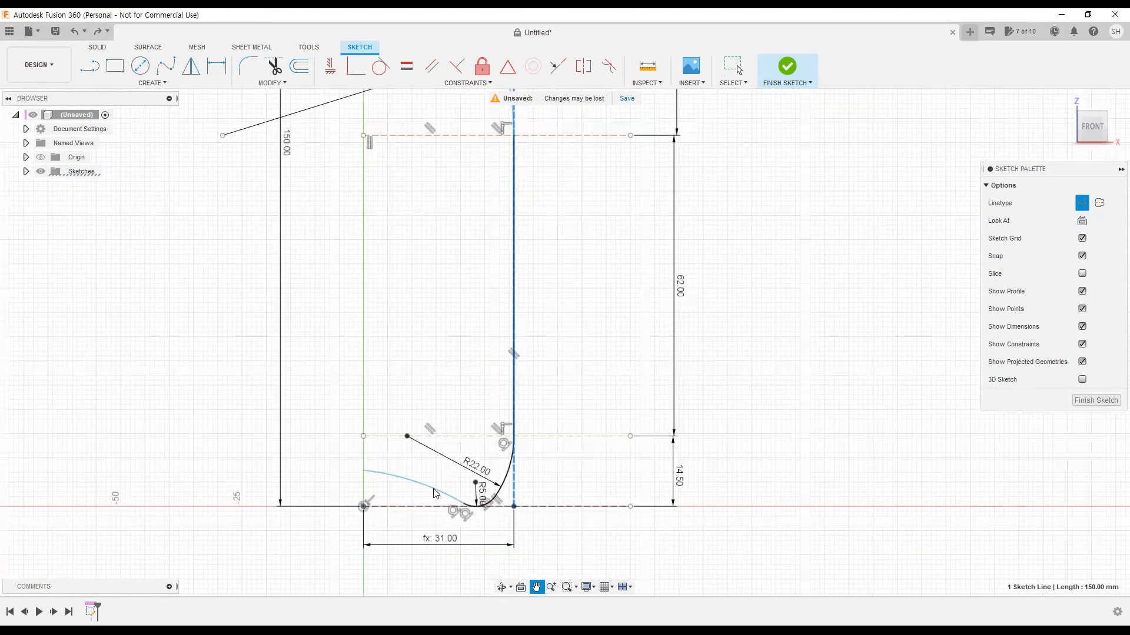
{"action": "key", "text": "Escape"}
{"action": "left_click", "coordinate": [489, 71]}
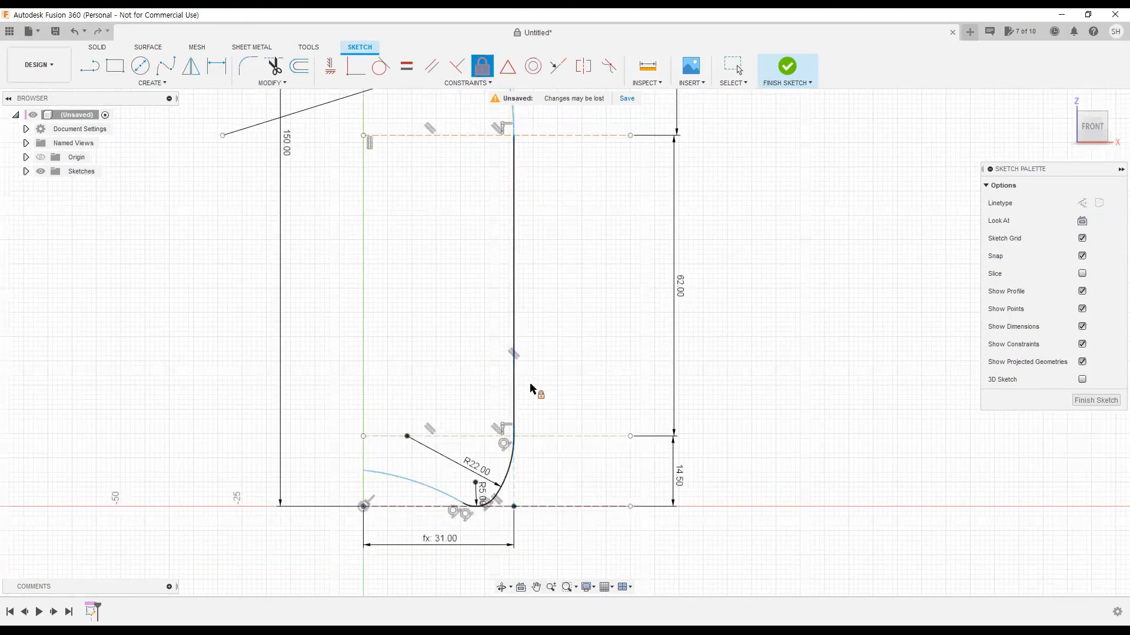
{"action": "key", "text": "Escape"}
- Test the fixed profile by moving the base arc's joint with the 5 mm radius arc
{"action": "middle_click_drag", "start_coordinate": [483, 473], "coordinate": [551, 371]}
{"action": "scroll", "coordinate": [523, 395], "scroll_direction": "up", "scroll_amount": 2}
{"action": "scroll", "coordinate": [523, 393], "scroll_direction": "up", "scroll_amount": 3}
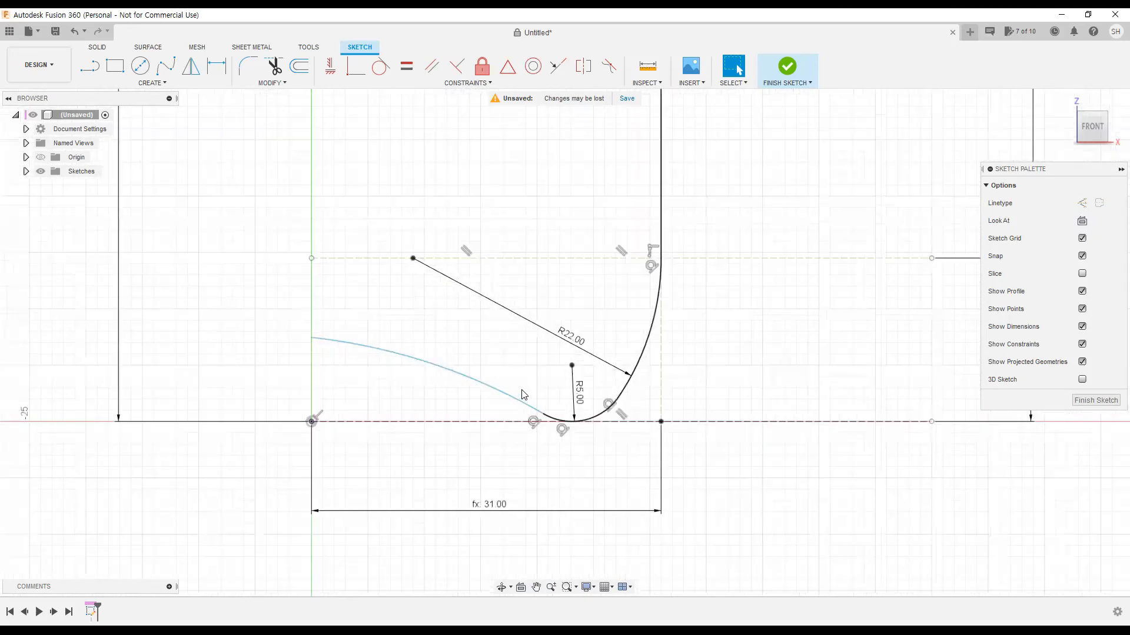
{"action": "scroll", "coordinate": [550, 448], "scroll_direction": "up", "scroll_amount": 1}
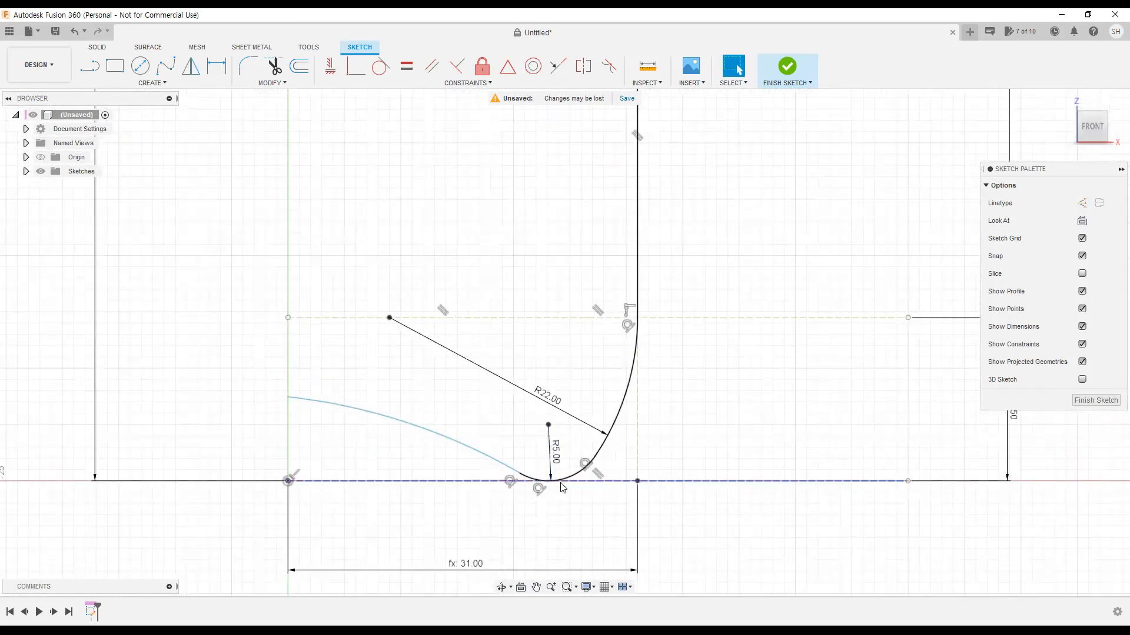
{"action": "mouse_move", "coordinate": [522, 474]}
{"action": "left_mouse_down"}
{"action": "mouse_move", "coordinate": [538, 477]}
{"action": "mouse_move", "coordinate": [516, 473]}
{"action": "left_mouse_up"}
{"action": "mouse_move", "coordinate": [376, 470]}
{"action": "middle_mouse_down"}
{"action": "mouse_move", "coordinate": [462, 478]}
{"action": "mouse_move", "coordinate": [534, 432]}
{"action": "mouse_move", "coordinate": [492, 433]}
{"action": "mouse_move", "coordinate": [459, 463]}
{"action": "middle_mouse_up"}
{"action": "scroll", "coordinate": [478, 451], "scroll_direction": "up", "scroll_amount": 1}
{"action": "scroll", "coordinate": [526, 431], "scroll_direction": "up", "scroll_amount": 2}
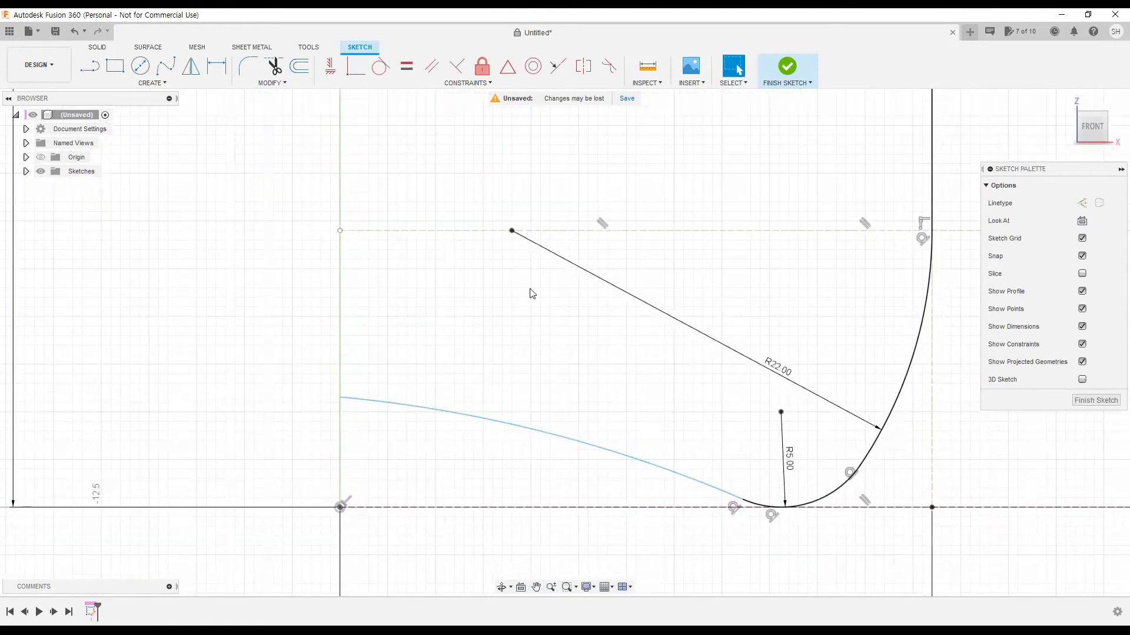
- Try to apply a Perpendicular constraint between the base arc and the vertical center axis
{"action": "left_click", "coordinate": [455, 69]}
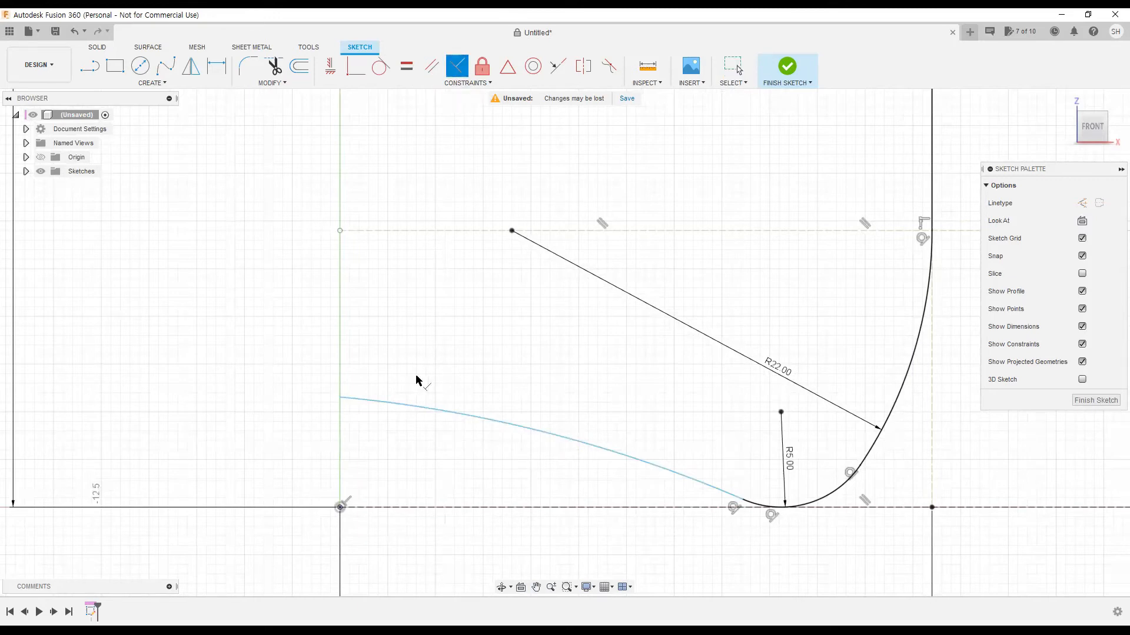
{"action": "left_click", "coordinate": [356, 403]}
{"action": "left_click", "coordinate": [340, 428]}
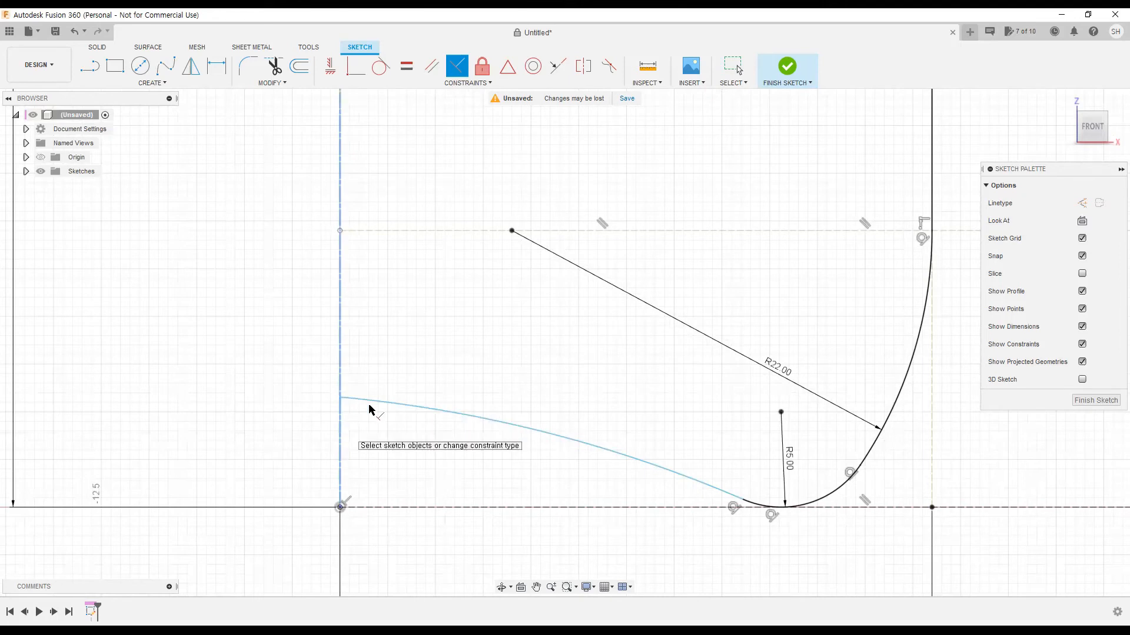
{"action": "key", "text": "Escape"}
- Reshape the base arc by shifting its end along the vertical axis and bowing it to a radius of about 33.7 mm
{"action": "scroll", "coordinate": [408, 431], "scroll_direction": "down", "scroll_amount": 2}
{"action": "middle_click_drag", "start_coordinate": [497, 430], "coordinate": [539, 336]}
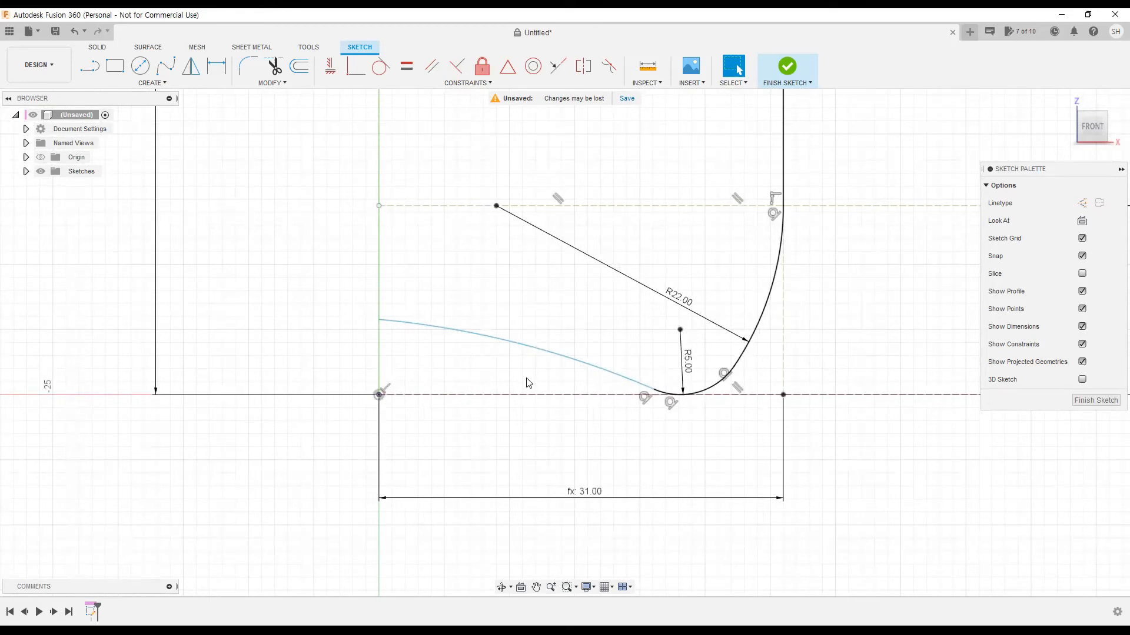
{"action": "scroll", "coordinate": [469, 410], "scroll_direction": "up", "scroll_amount": 2}
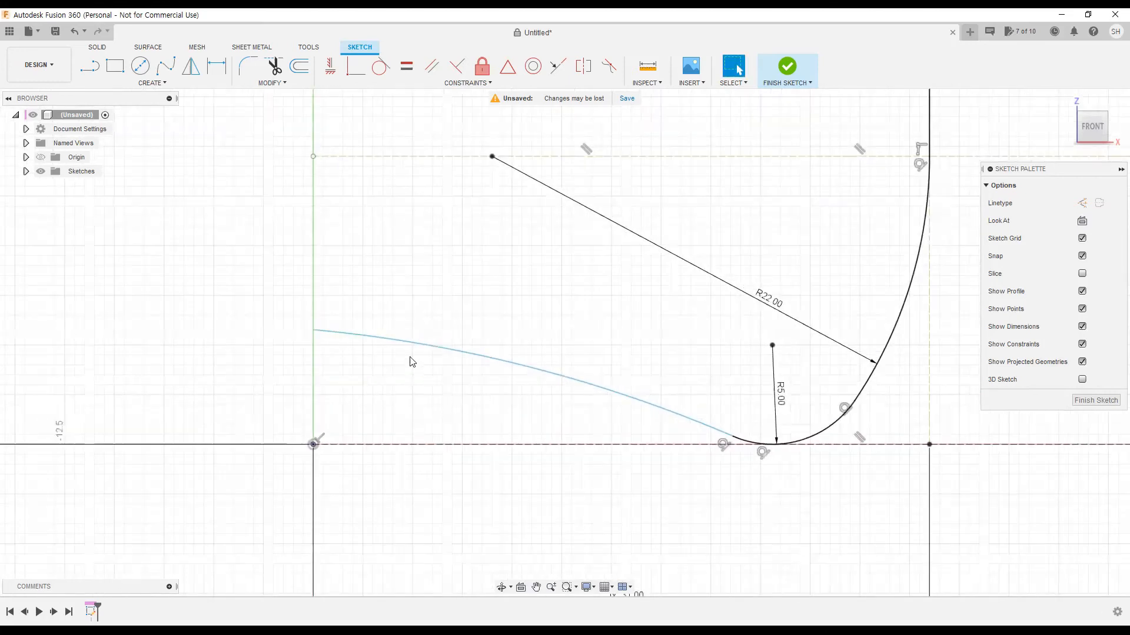
{"action": "left_click", "coordinate": [350, 335]}
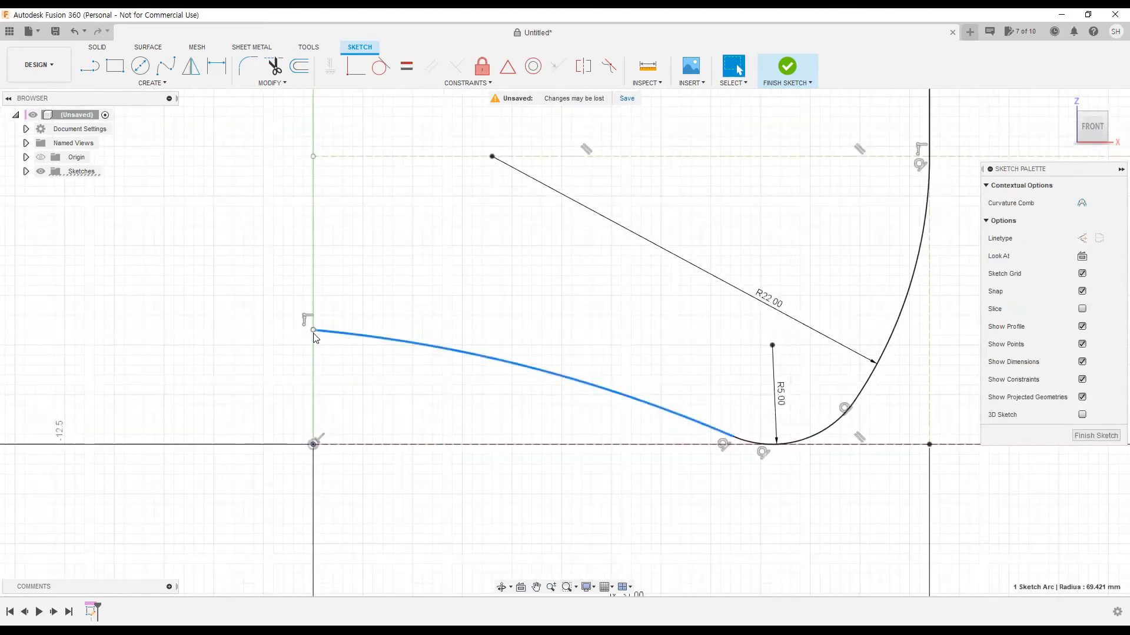
{"action": "left_click_drag", "start_coordinate": [304, 371], "coordinate": [302, 356]}
{"action": "scroll", "coordinate": [417, 404], "scroll_direction": "down", "scroll_amount": 2}
{"action": "middle_click_drag", "start_coordinate": [464, 443], "coordinate": [479, 392]}
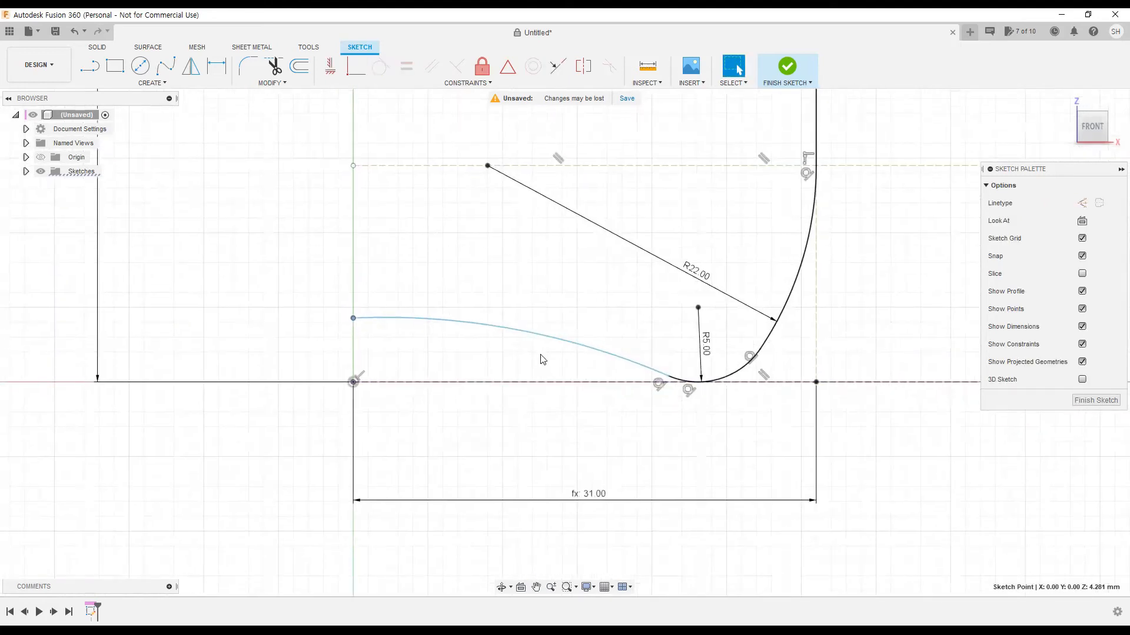
{"action": "left_click", "coordinate": [496, 330]}
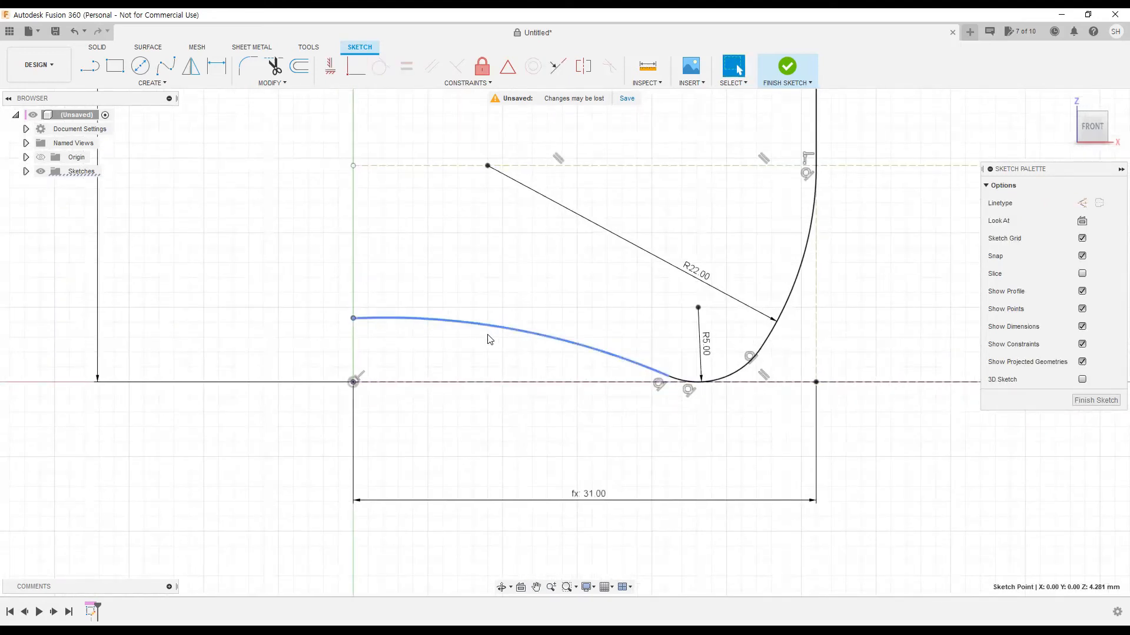
{"action": "left_click_drag", "start_coordinate": [481, 336], "coordinate": [480, 336]}
{"action": "scroll", "coordinate": [380, 366], "scroll_direction": "up", "scroll_amount": 2}
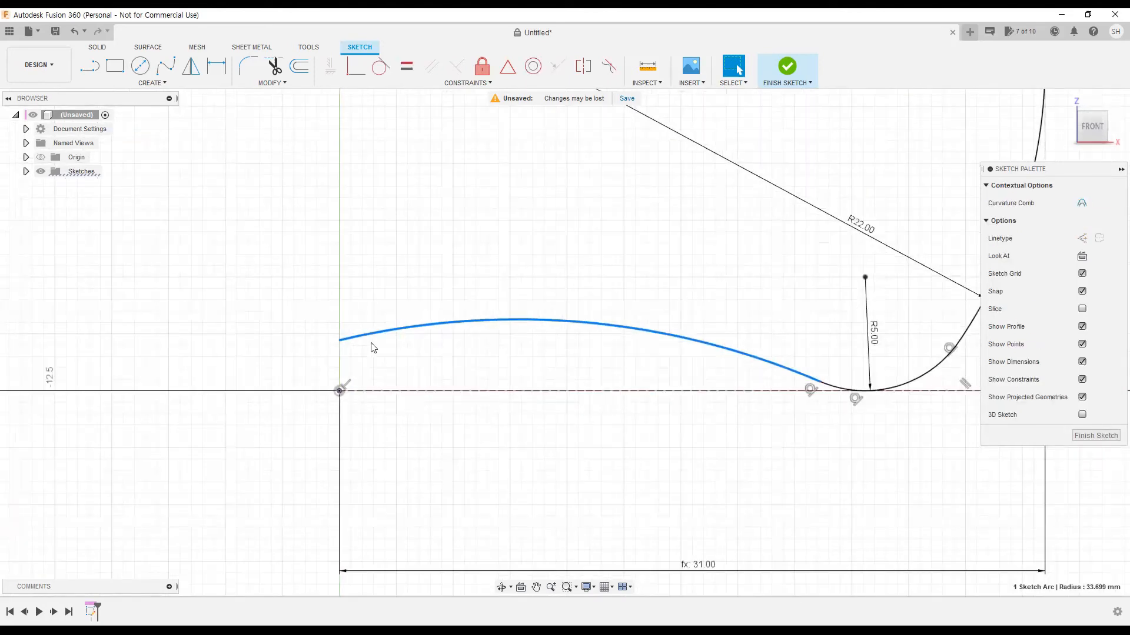
- Dimension the height of the base arc's axis end above the origin as 3 mm
{"action": "scroll", "coordinate": [371, 347], "scroll_direction": "down", "scroll_amount": 1}
{"action": "key", "text": "d"}
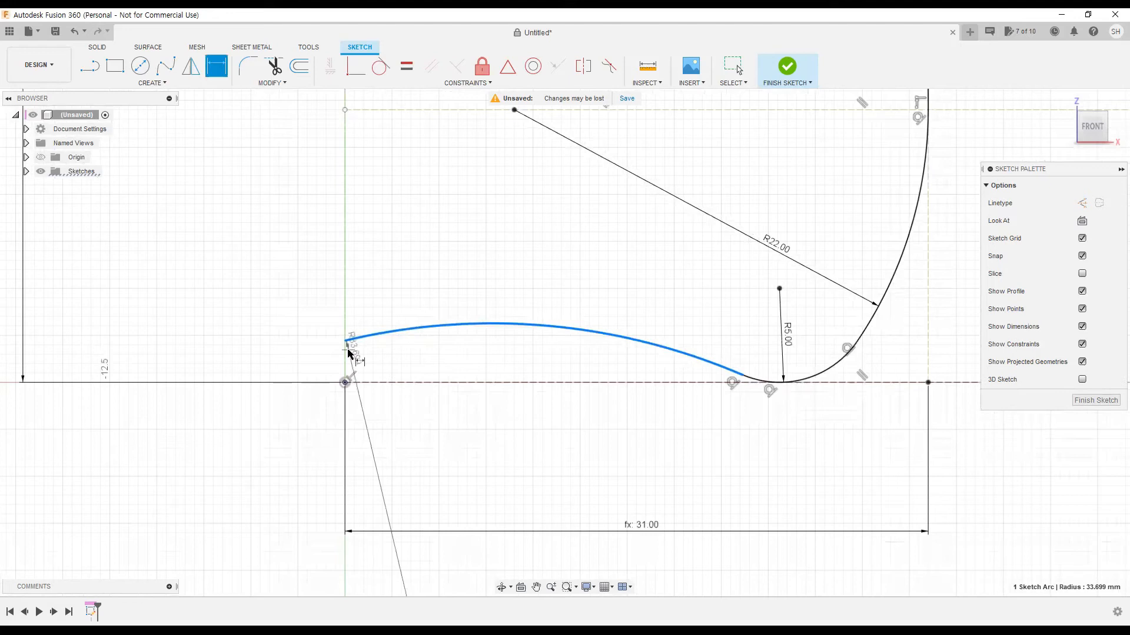
{"action": "key", "text": "Escape"}
{"action": "left_click", "coordinate": [345, 340]}
{"action": "left_click", "coordinate": [345, 382]}
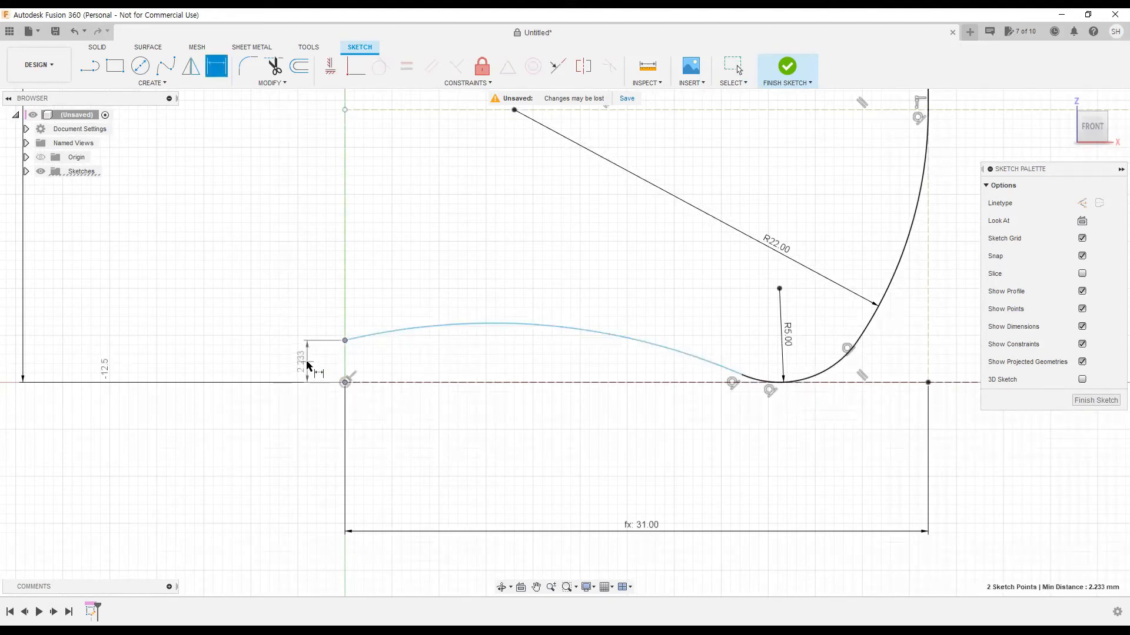
{"action": "left_click", "coordinate": [306, 364]}
{"action": "type", "text": "3"}
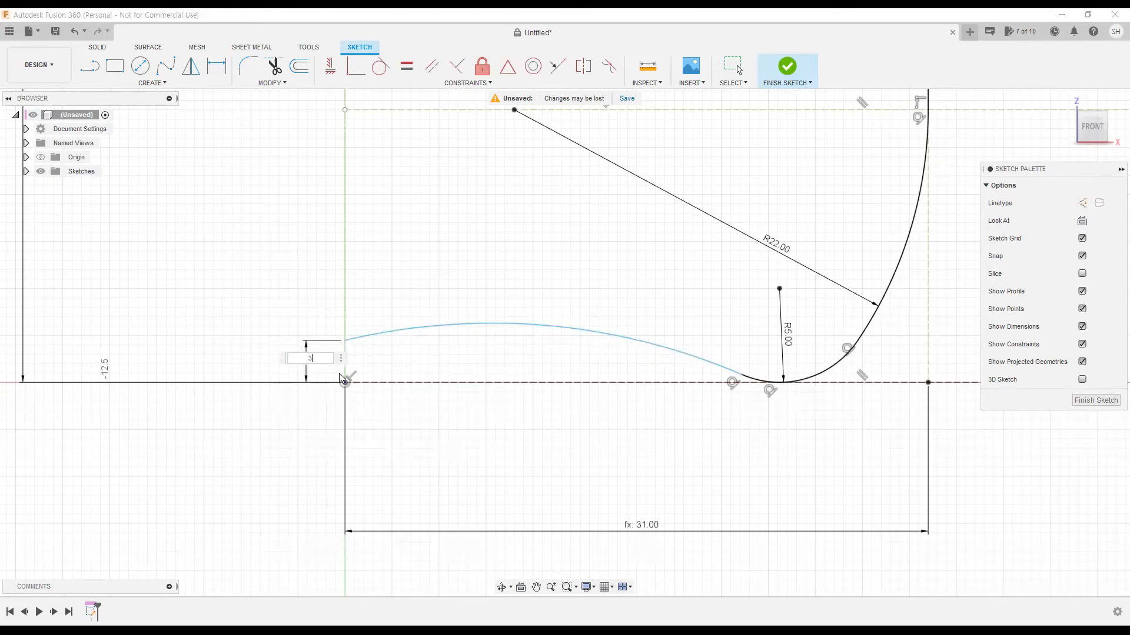
{"action": "key", "text": "Return"}
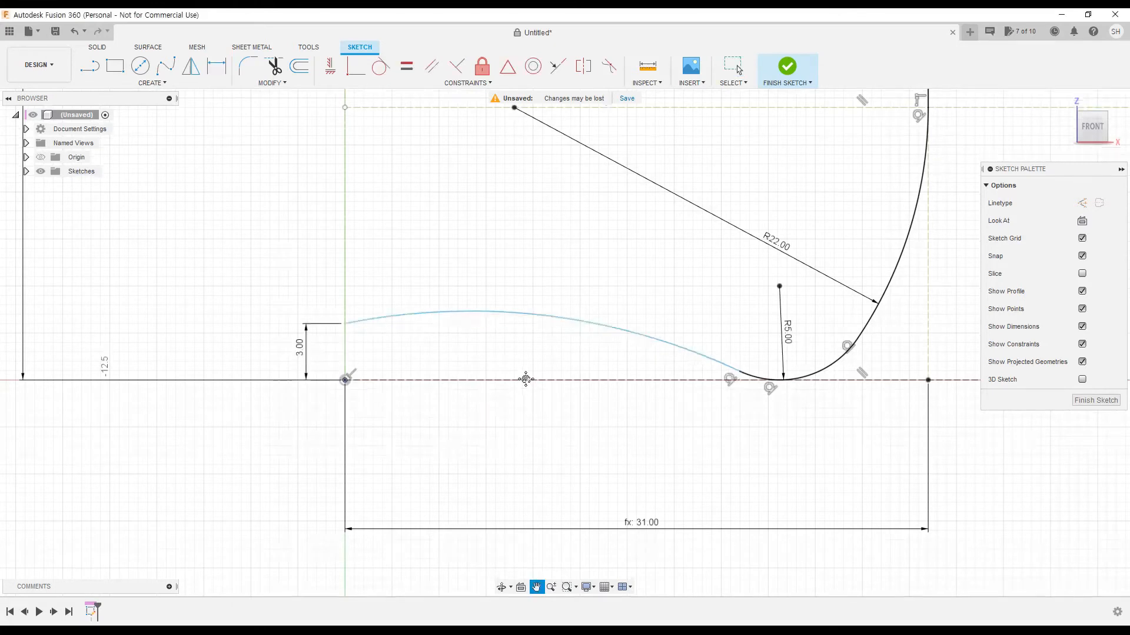
{"action": "key", "text": "Escape"}
{"action": "scroll", "coordinate": [524, 379], "scroll_direction": "down", "scroll_amount": 3}
{"action": "scroll", "coordinate": [532, 397], "scroll_direction": "up", "scroll_amount": 1}
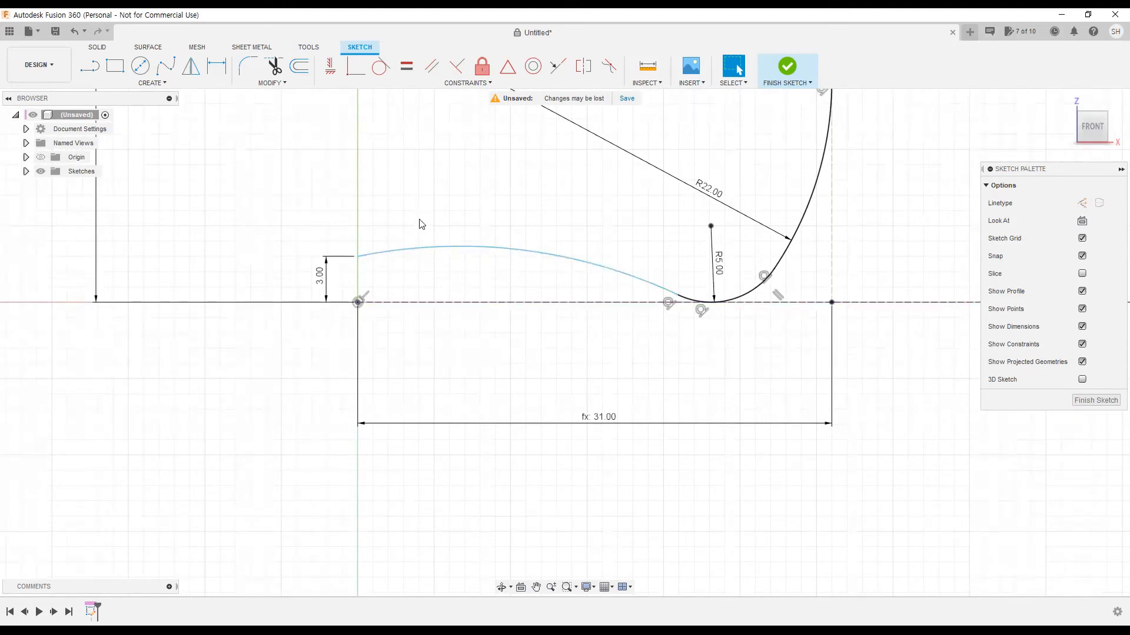
{"action": "key", "text": "d"}
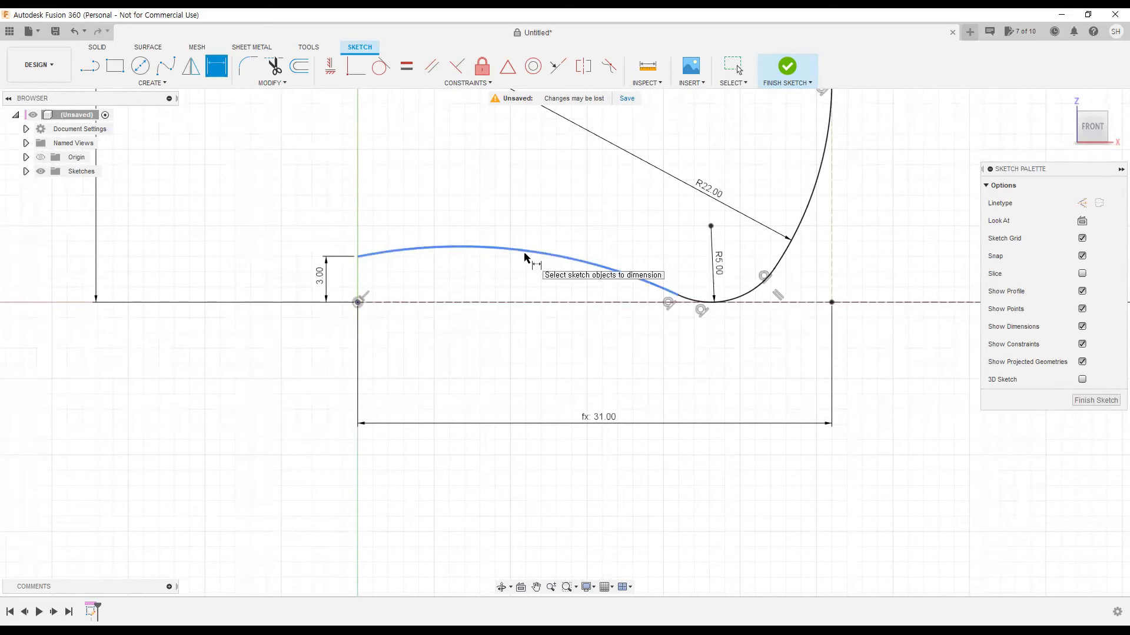
{"action": "left_click", "coordinate": [525, 258]}
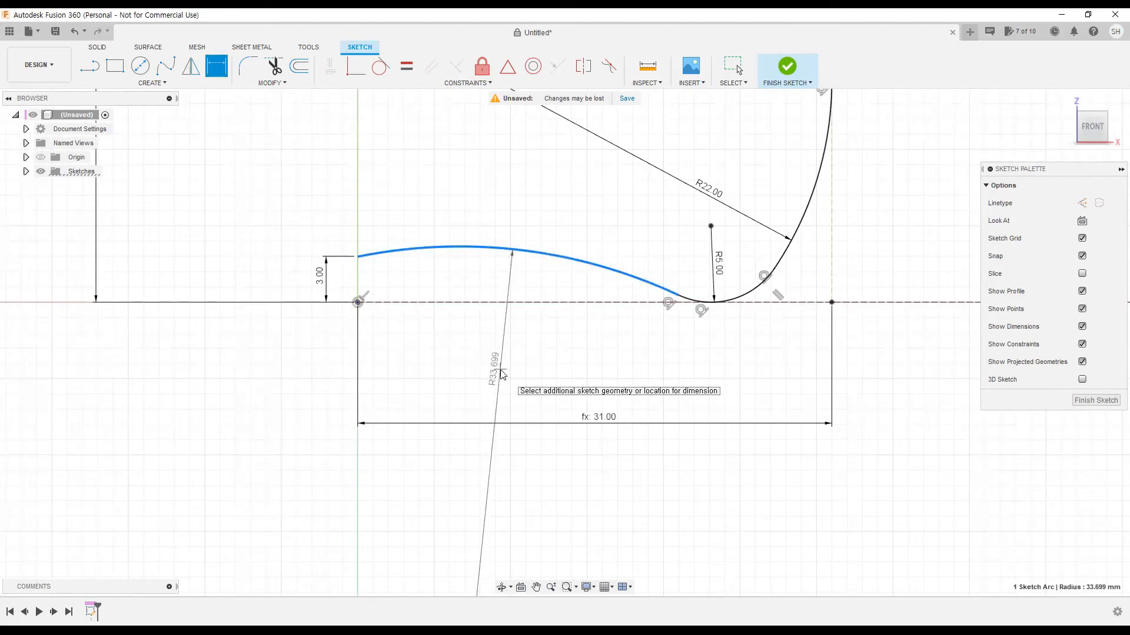
{"action": "key", "text": "Escape"}
- Draw a 7.5 mm horizontal line from the base arc's end on the vertical axis and convert it to construction
{"action": "scroll", "coordinate": [465, 348], "scroll_direction": "up", "scroll_amount": 3}
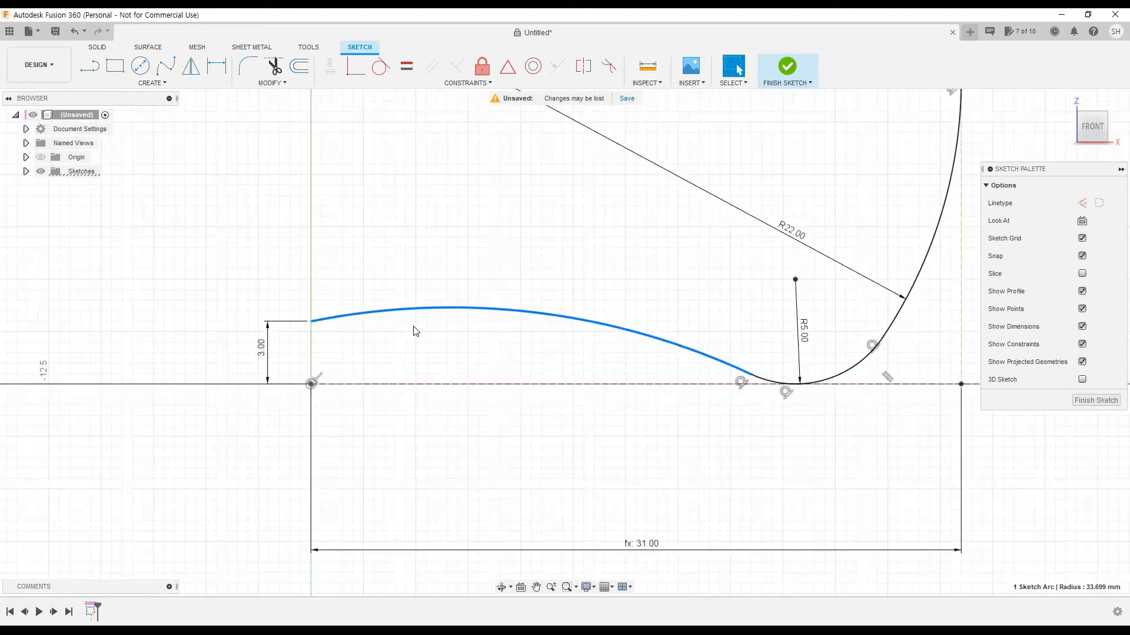
{"action": "left_click", "coordinate": [90, 66]}
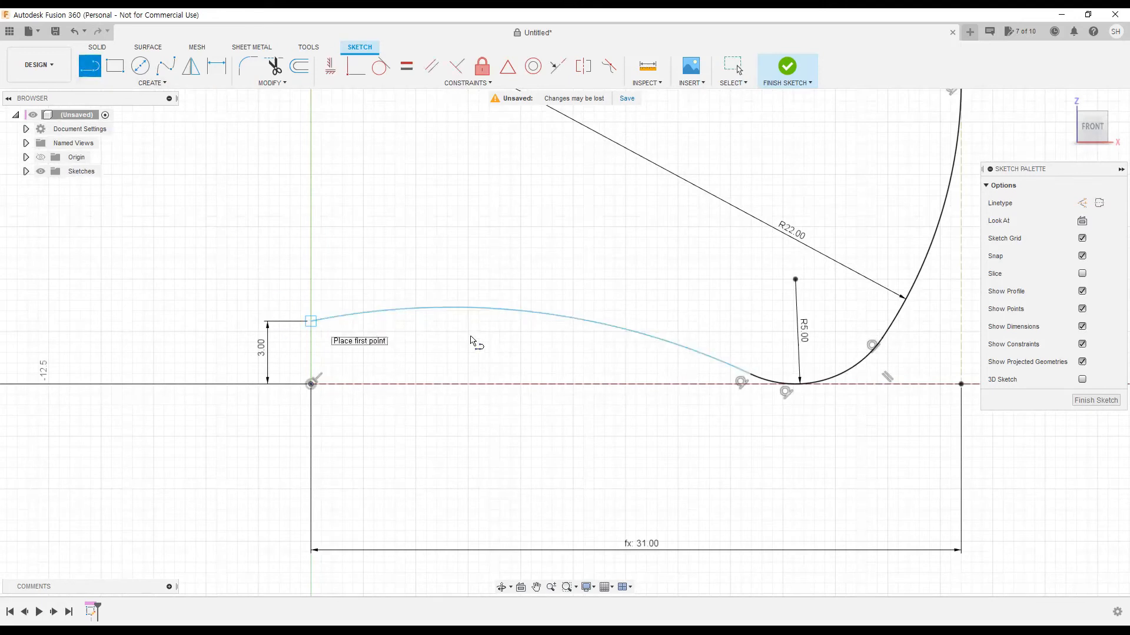
{"action": "key", "text": "Escape"}
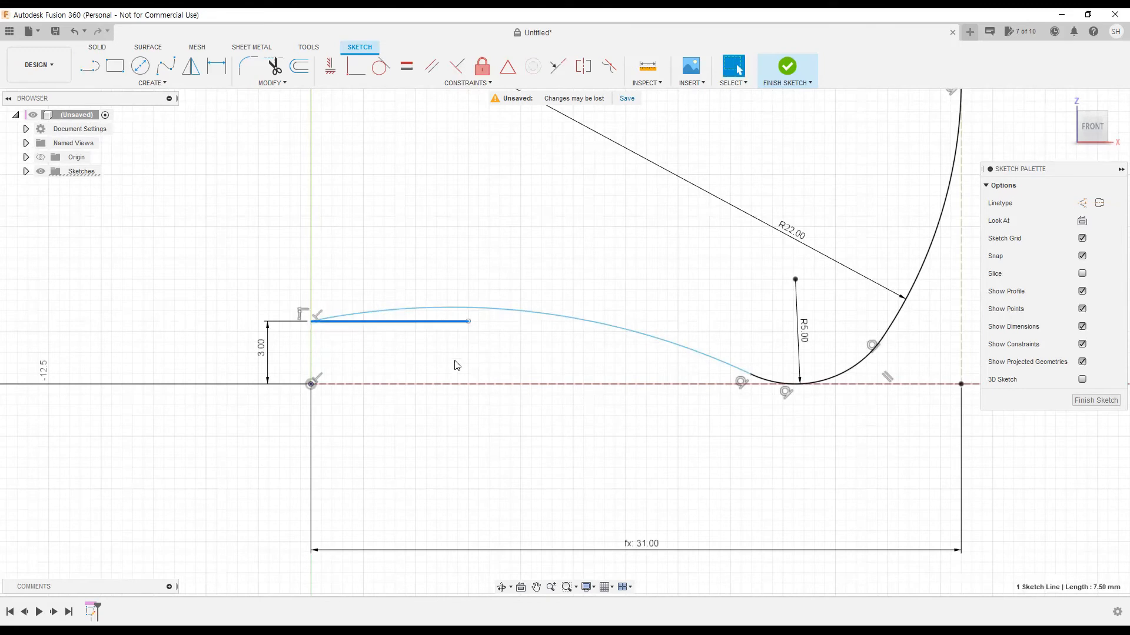
{"action": "key", "text": "x"}
{"action": "key", "text": "Escape"}
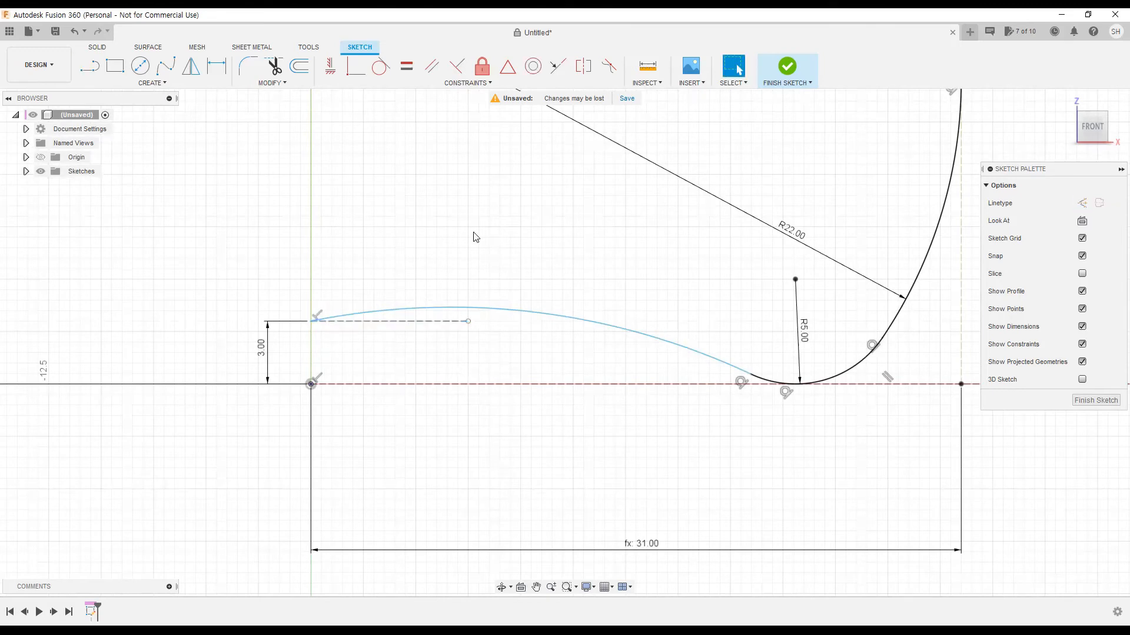
- Apply a Tangent constraint between the base arc and the horizontal construction line at its axis end
{"action": "left_click", "coordinate": [389, 79]}
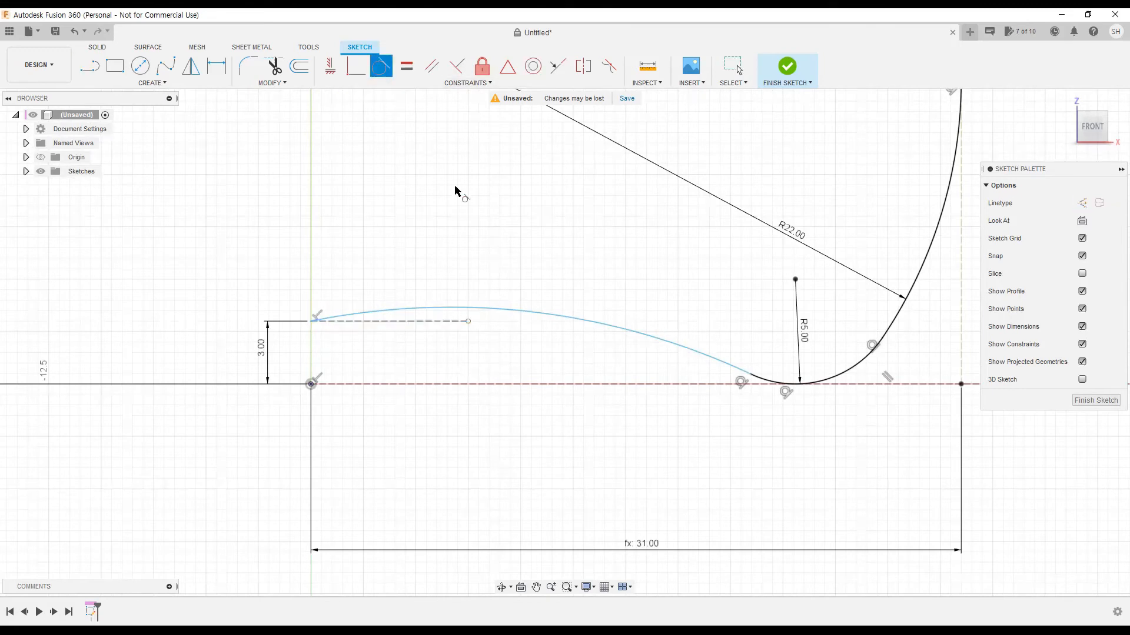
{"action": "left_click", "coordinate": [538, 317]}
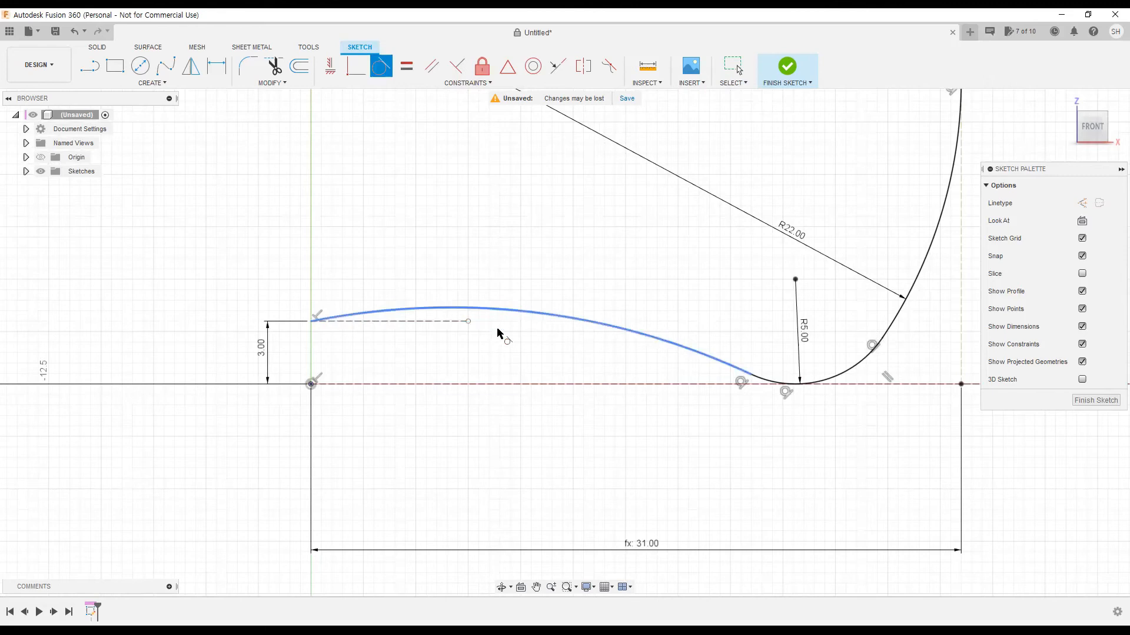
{"action": "left_click", "coordinate": [434, 322]}
{"action": "key", "text": "Escape"}
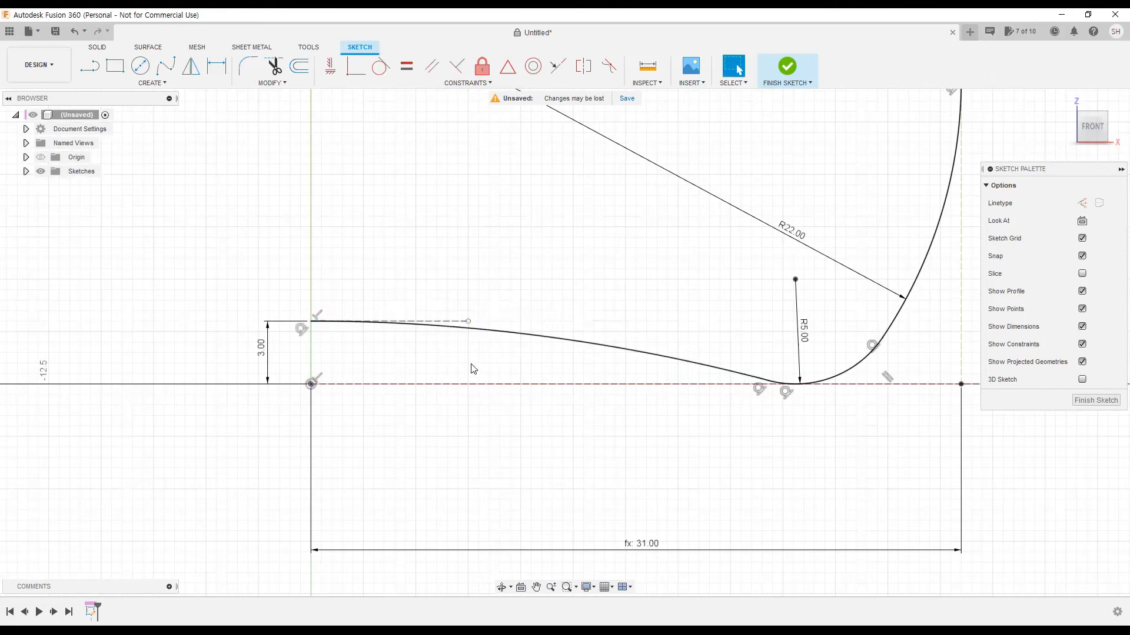
- Examine the whole bottle profile and the junctions of its curved base for correct shape and constraints
{"action": "scroll", "coordinate": [406, 359], "scroll_direction": "down", "scroll_amount": 3}
{"action": "middle_click_drag", "start_coordinate": [530, 403], "coordinate": [512, 450]}
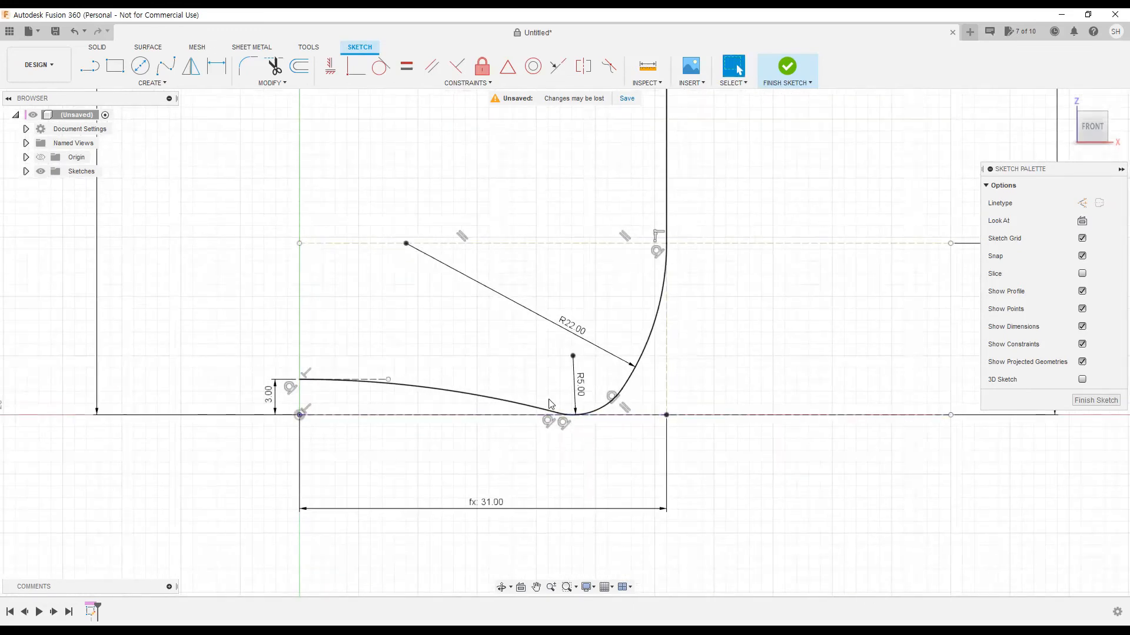
{"action": "scroll", "coordinate": [512, 398], "scroll_direction": "down", "scroll_amount": 3}
{"action": "scroll", "coordinate": [493, 399], "scroll_direction": "down", "scroll_amount": 2}
{"action": "middle_click_drag", "start_coordinate": [449, 339], "coordinate": [449, 392]}
{"action": "middle_click_drag", "start_coordinate": [511, 306], "coordinate": [487, 429]}
{"action": "scroll", "coordinate": [478, 398], "scroll_direction": "down", "scroll_amount": 2}
{"action": "middle_click_drag", "start_coordinate": [496, 347], "coordinate": [485, 394]}
{"action": "middle_click_drag", "start_coordinate": [520, 499], "coordinate": [514, 340]}
{"action": "scroll", "coordinate": [482, 381], "scroll_direction": "up", "scroll_amount": 3}
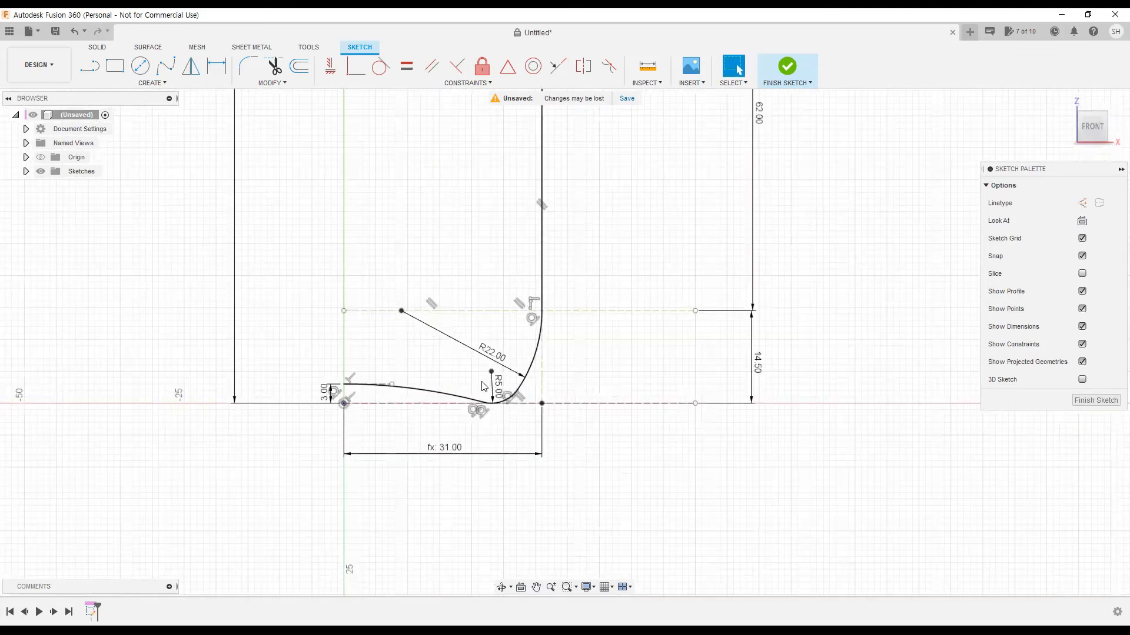
{"action": "scroll", "coordinate": [482, 386], "scroll_direction": "up", "scroll_amount": 3}
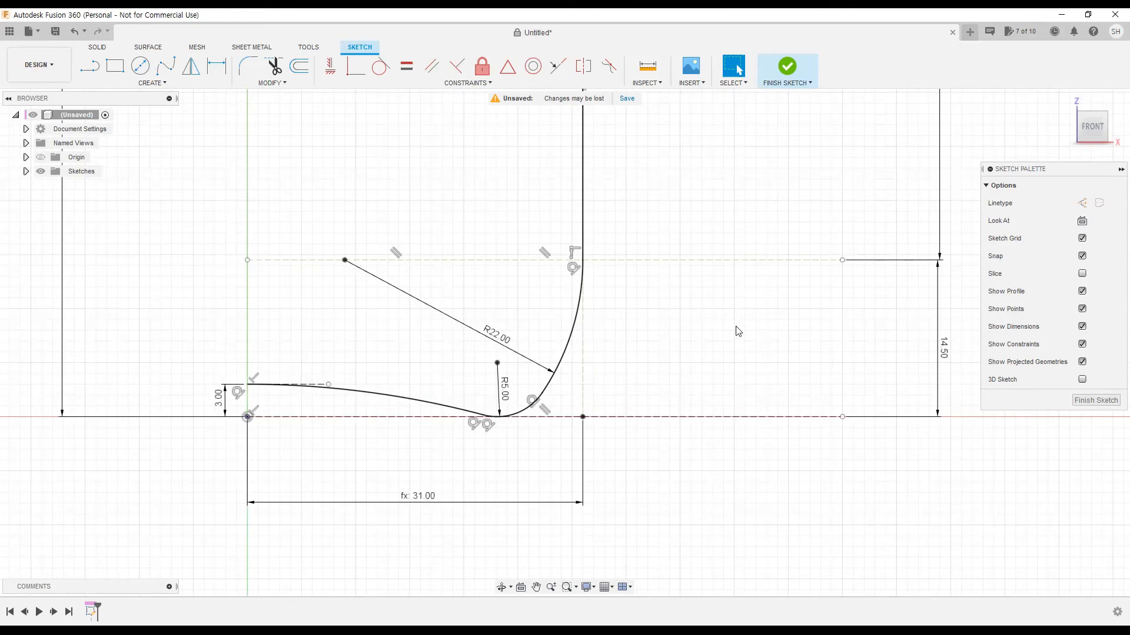
{"action": "mouse_move", "coordinate": [771, 303]}
{"action": "middle_mouse_down"}
{"action": "mouse_move", "coordinate": [618, 373]}
{"action": "mouse_move", "coordinate": [650, 364]}
{"action": "middle_mouse_up"}
{"action": "scroll", "coordinate": [648, 359], "scroll_direction": "up", "scroll_amount": 3}
{"action": "scroll", "coordinate": [628, 369], "scroll_direction": "down", "scroll_amount": 4}
{"action": "middle_click_drag", "start_coordinate": [500, 410], "coordinate": [671, 394]}
{"action": "scroll", "coordinate": [487, 469], "scroll_direction": "up", "scroll_amount": 2}
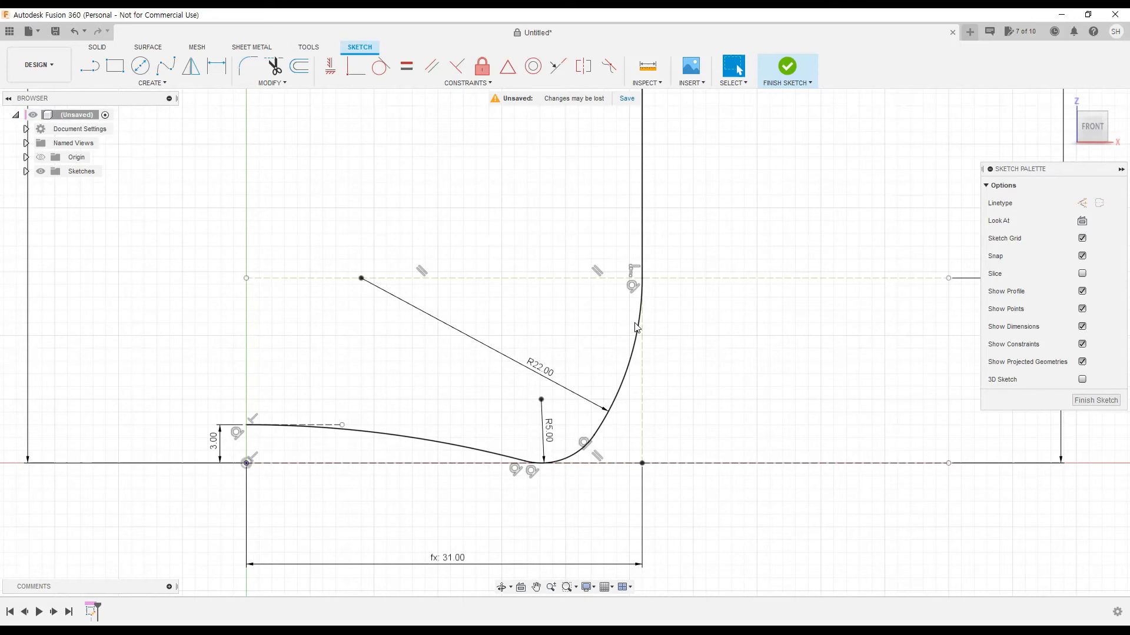
{"action": "scroll", "coordinate": [575, 454], "scroll_direction": "down", "scroll_amount": 5}
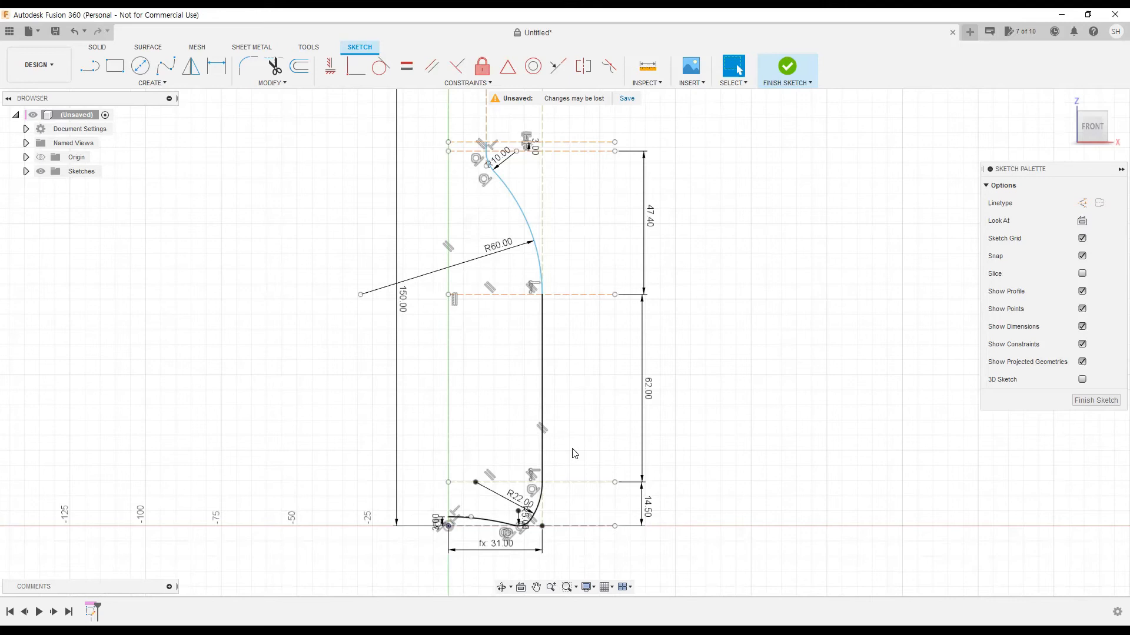
{"action": "scroll", "coordinate": [540, 526], "scroll_direction": "up", "scroll_amount": 6}
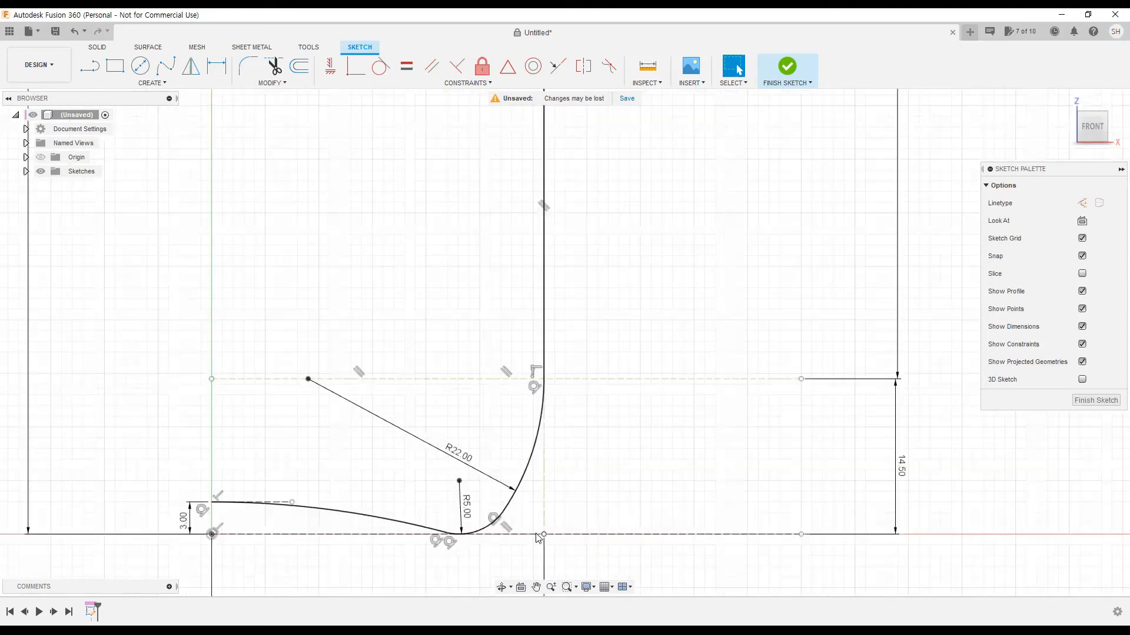
{"action": "scroll", "coordinate": [539, 536], "scroll_direction": "down", "scroll_amount": 5}
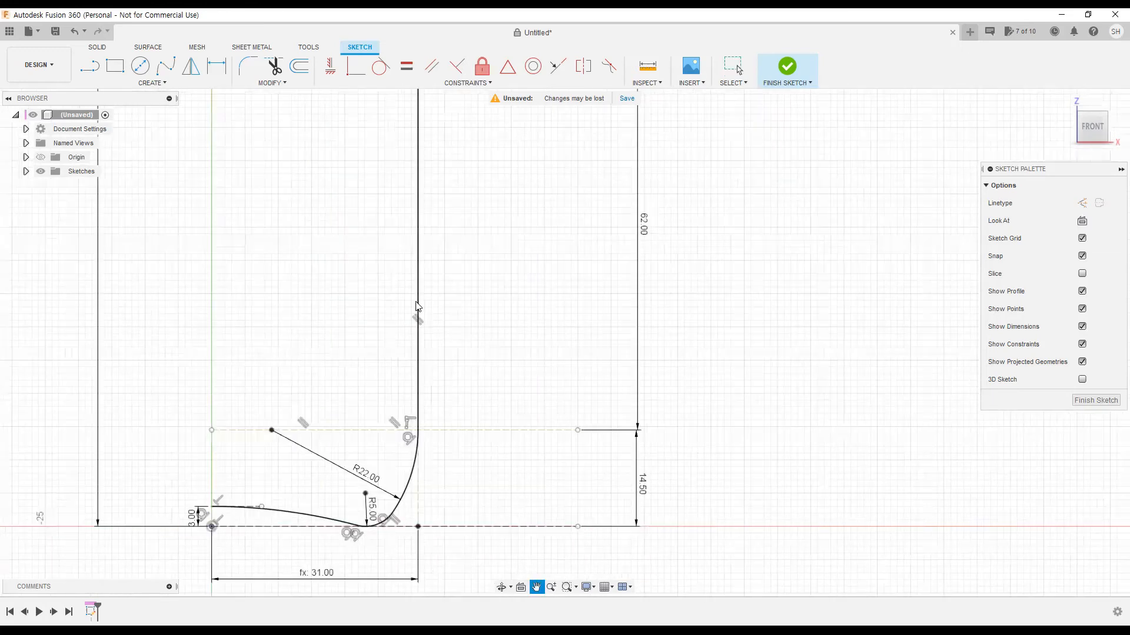
- Draw a three-point arc with a radius of about 11.25 mm in the empty area beside the profile
{"action": "left_click", "coordinate": [158, 84]}
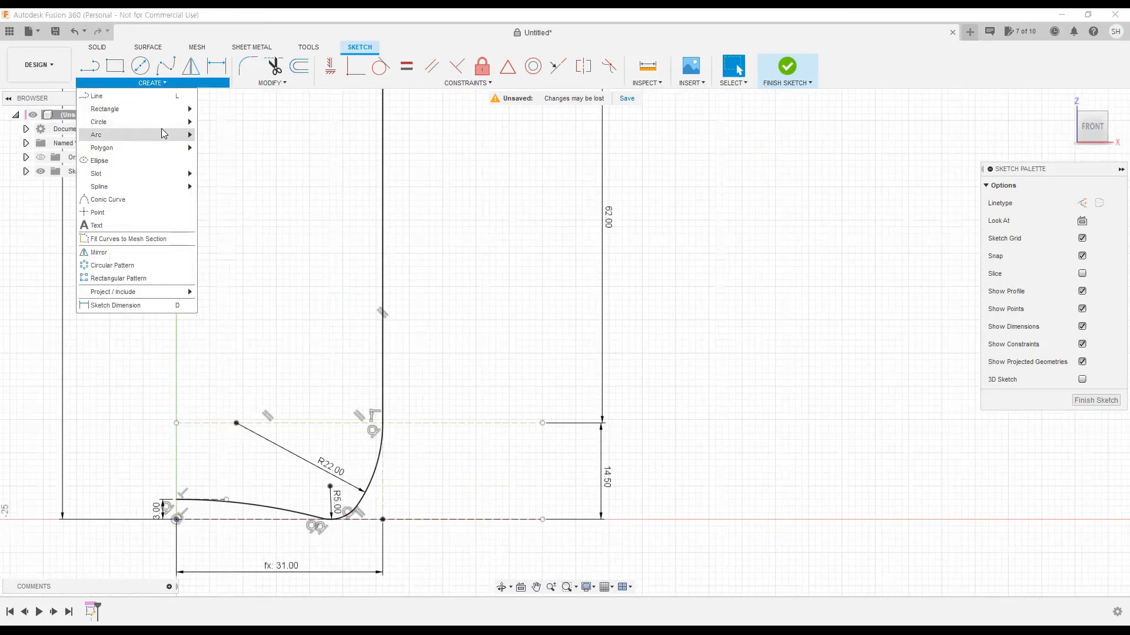
{"action": "mouse_move", "coordinate": [147, 135]}
{"action": "left_click", "coordinate": [223, 135]}
{"action": "left_click", "coordinate": [789, 253]}
{"action": "left_click", "coordinate": [862, 354]}
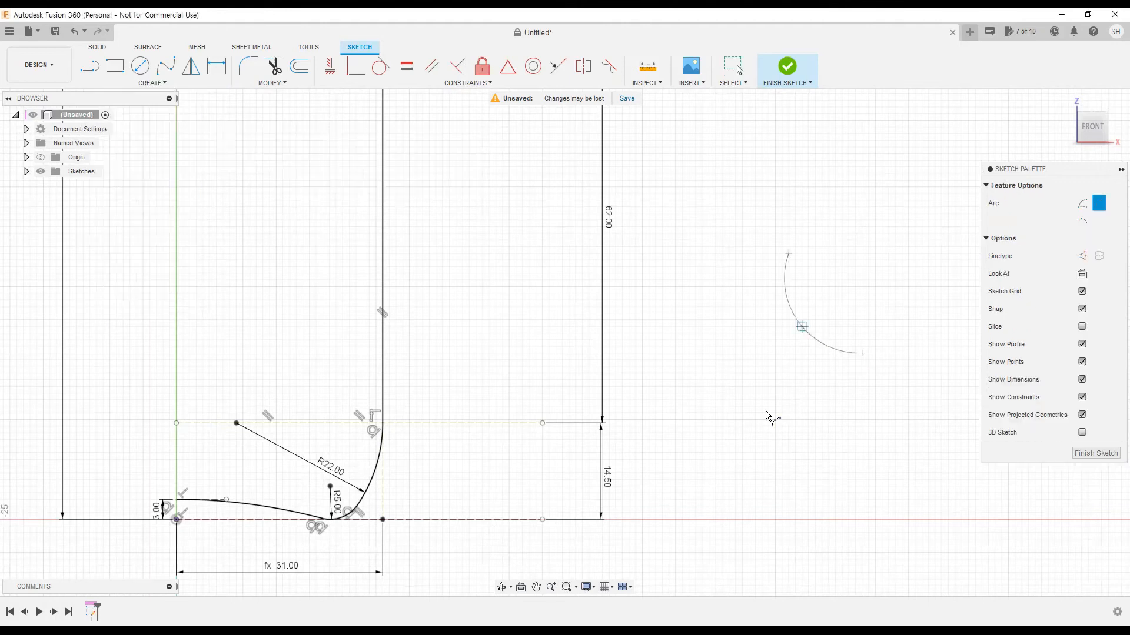
{"action": "key", "text": "Escape"}
{"action": "middle_click_drag", "start_coordinate": [764, 411], "coordinate": [650, 433]}
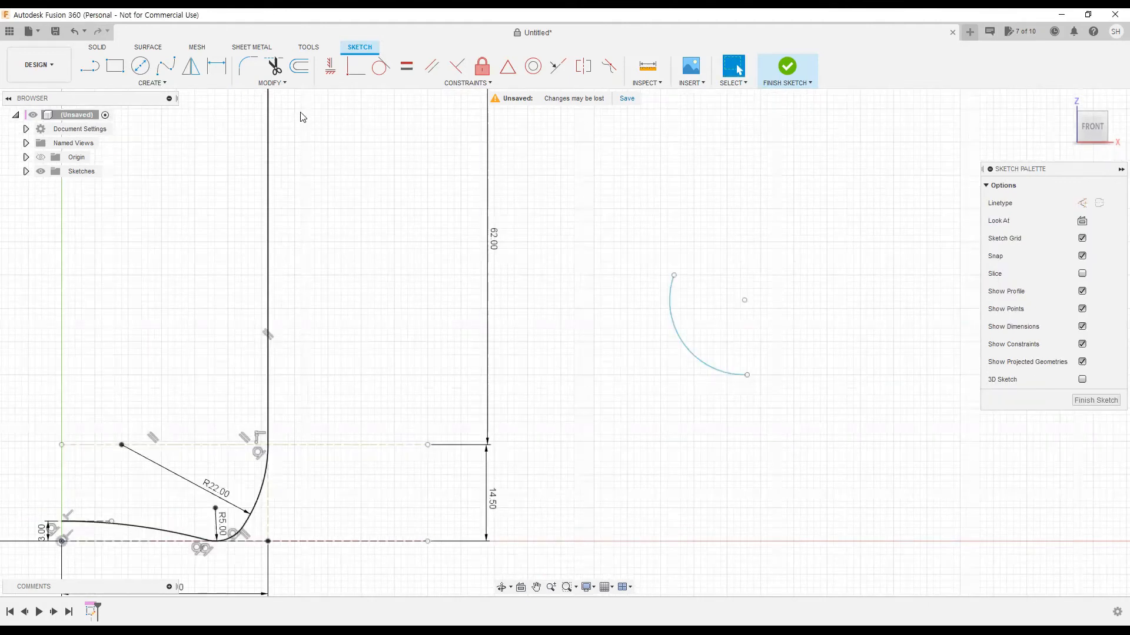
- Dimension the separate arc's radius as 12.5 mm
{"action": "key", "text": "d"}
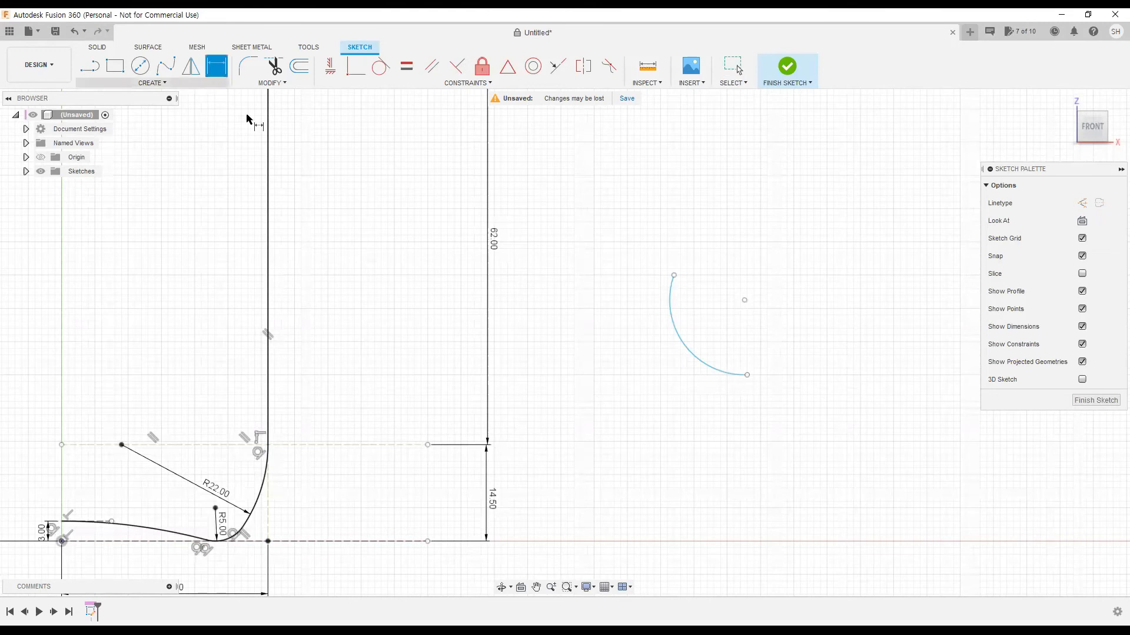
{"action": "left_click", "coordinate": [695, 361]}
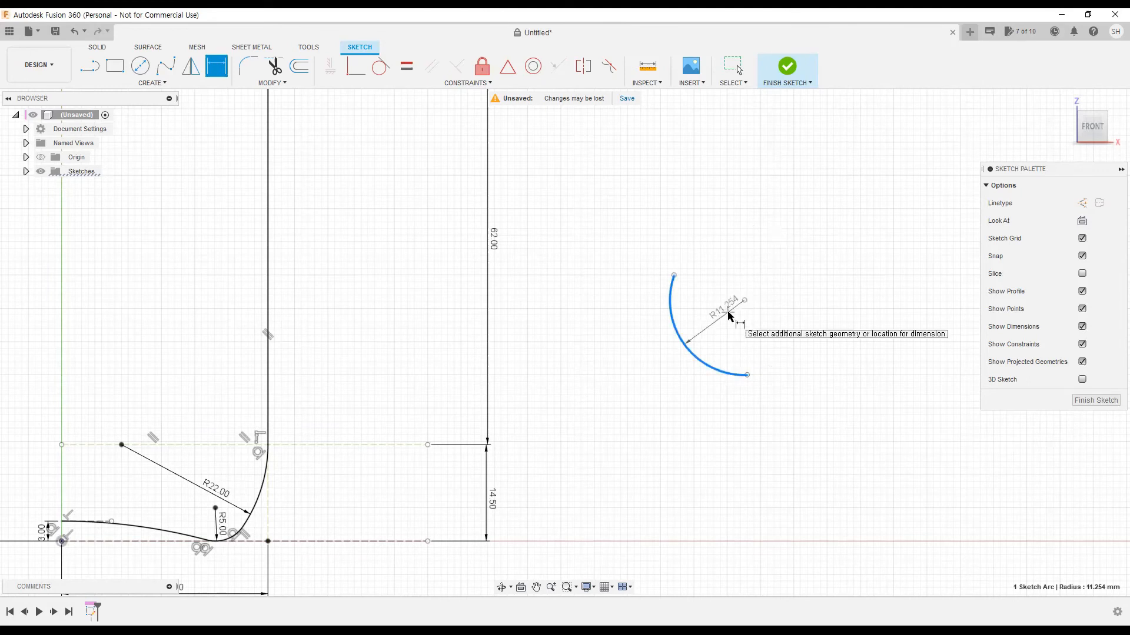
{"action": "left_click", "coordinate": [617, 406]}
{"action": "type", "text": "12.5"}
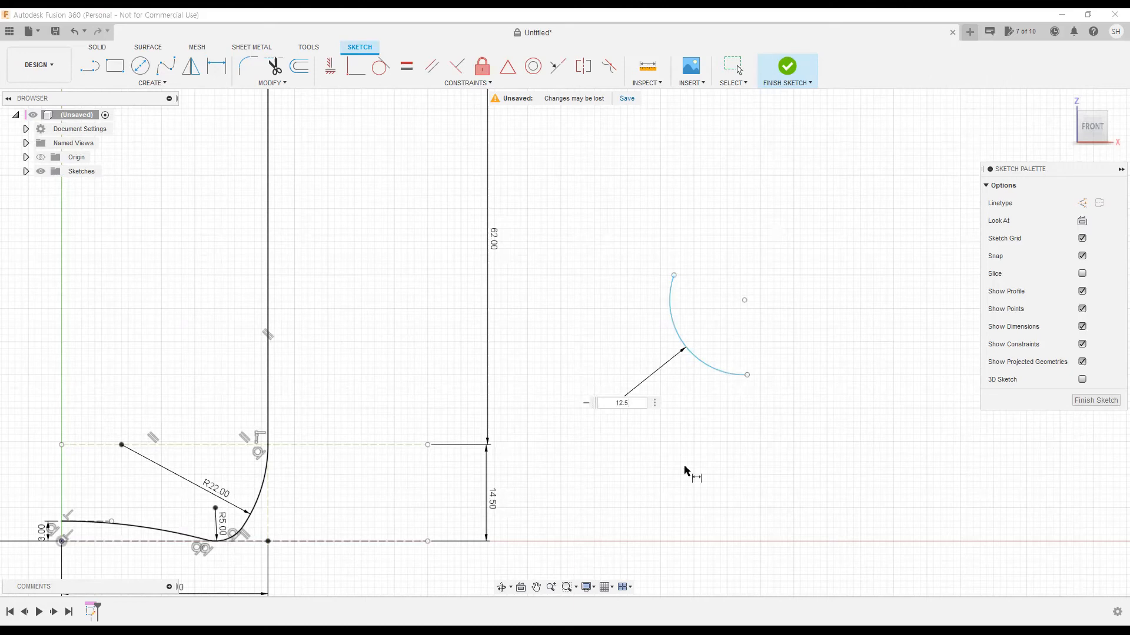
{"action": "key", "text": "Return"}
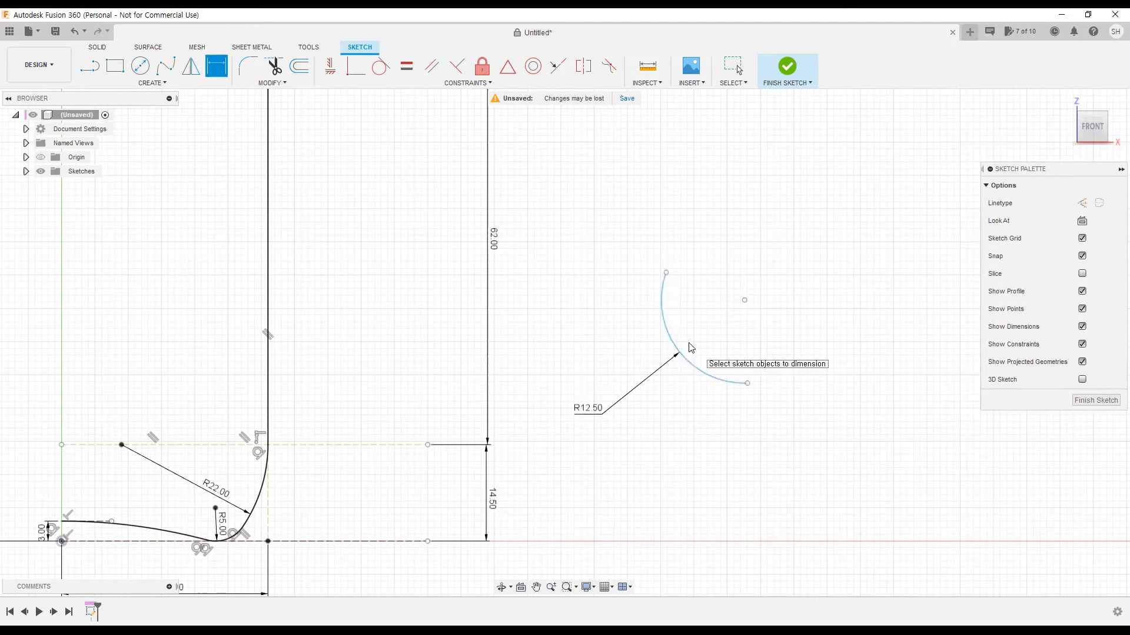
{"action": "key", "text": "Escape"}
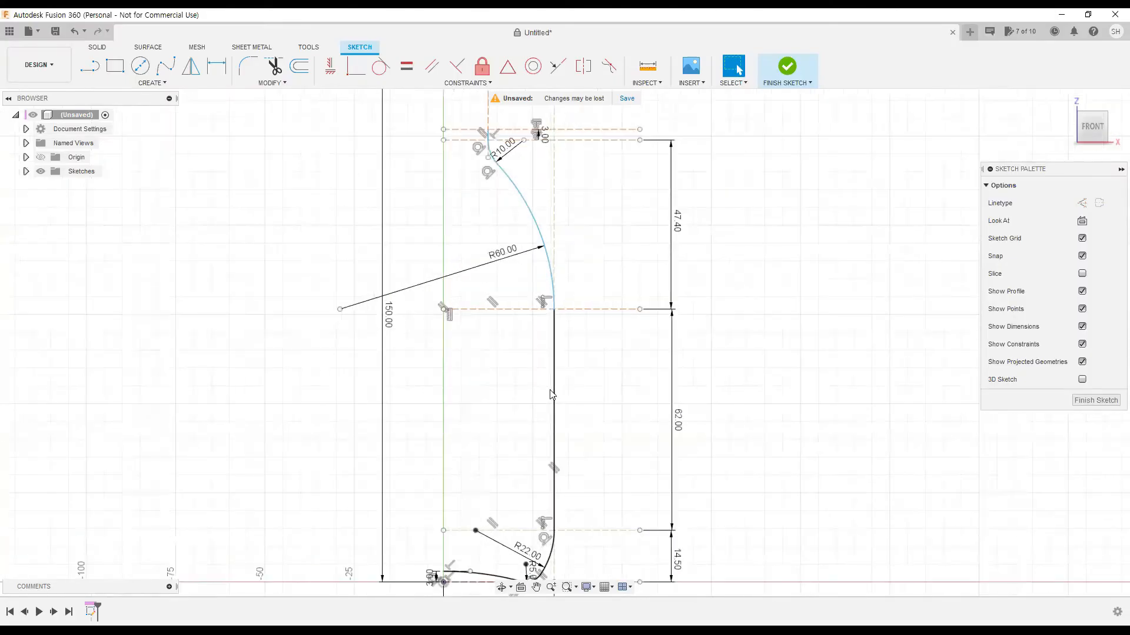
- Close the profile with a horizontal line from the top of the neck to the vertical center axis
{"action": "scroll", "coordinate": [550, 391], "scroll_direction": "down", "scroll_amount": 1}
{"action": "mouse_move", "coordinate": [612, 431]}
{"action": "middle_mouse_down"}
{"action": "mouse_move", "coordinate": [624, 372]}
{"action": "mouse_move", "coordinate": [612, 404]}
{"action": "middle_mouse_up"}
{"action": "middle_click_drag", "start_coordinate": [585, 350], "coordinate": [587, 358]}
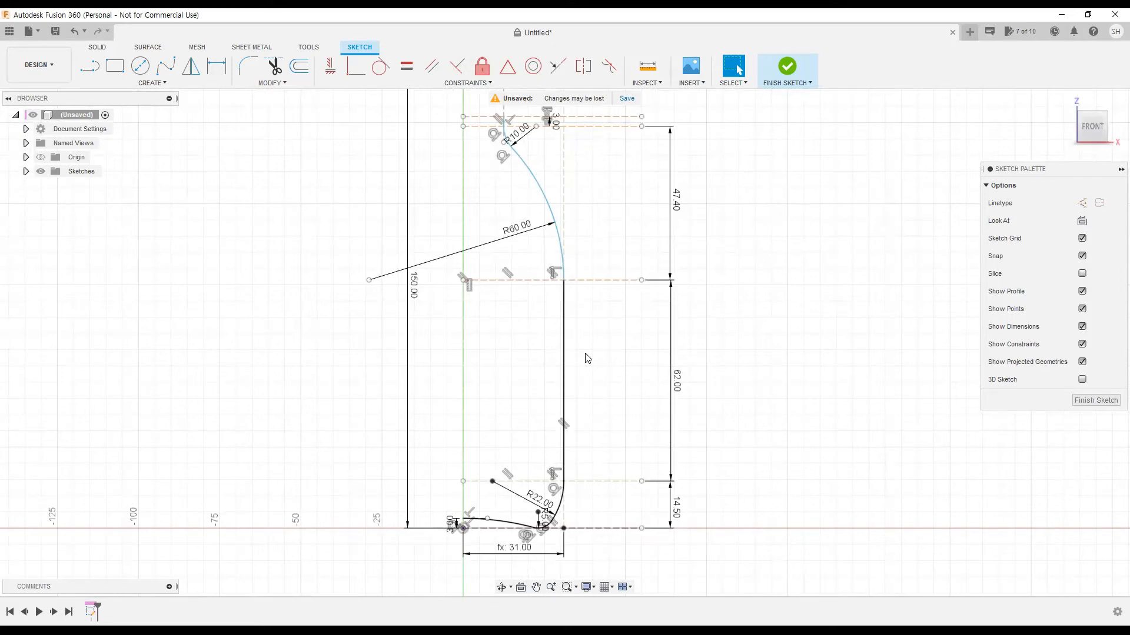
{"action": "middle_click_drag", "start_coordinate": [596, 305], "coordinate": [605, 439]}
{"action": "scroll", "coordinate": [531, 283], "scroll_direction": "up", "scroll_amount": 8}
{"action": "middle_click_drag", "start_coordinate": [466, 362], "coordinate": [451, 459]}
{"action": "scroll", "coordinate": [474, 366], "scroll_direction": "up", "scroll_amount": 3}
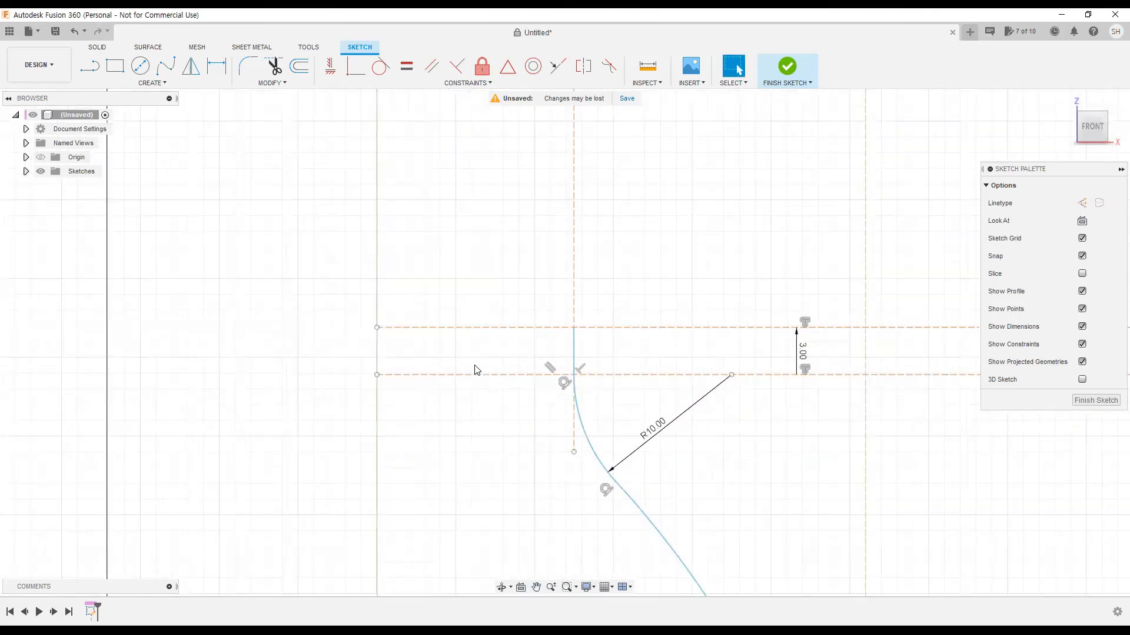
{"action": "left_click", "coordinate": [91, 70]}
{"action": "left_click", "coordinate": [574, 328]}
{"action": "left_click", "coordinate": [378, 327]}
{"action": "scroll", "coordinate": [504, 350], "scroll_direction": "down", "scroll_amount": 1}
{"action": "scroll", "coordinate": [505, 347], "scroll_direction": "down", "scroll_amount": 4}
{"action": "middle_click_drag", "start_coordinate": [620, 376], "coordinate": [630, 272]}
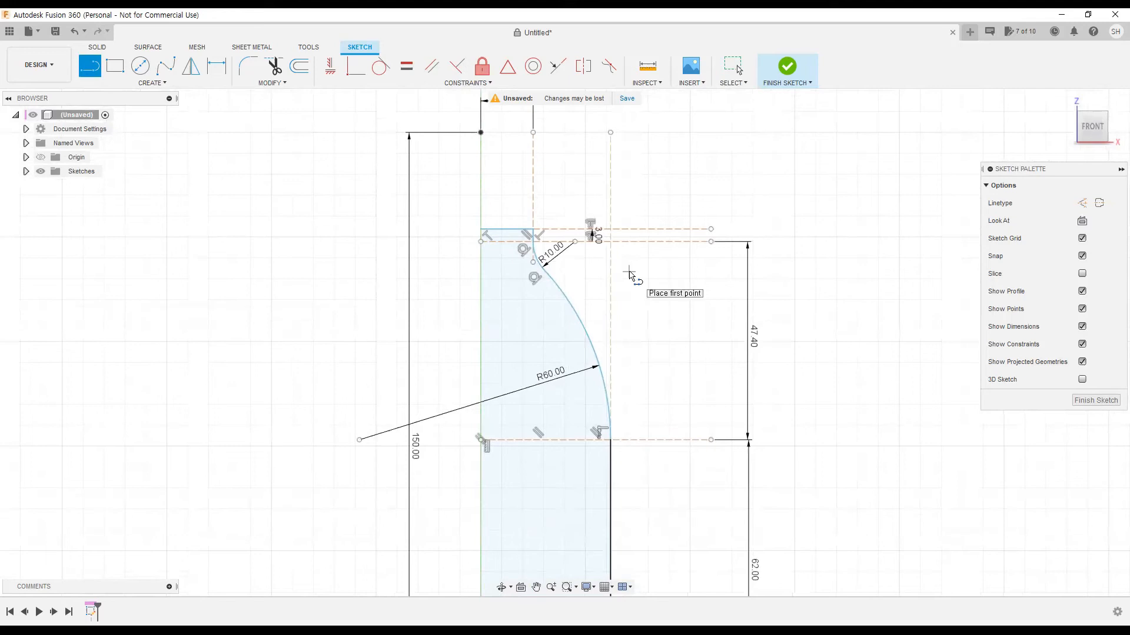
{"action": "key", "text": "Escape"}
- Finish the sketch of the closed bottle profile
{"action": "middle_click_drag", "start_coordinate": [648, 386], "coordinate": [628, 266]}
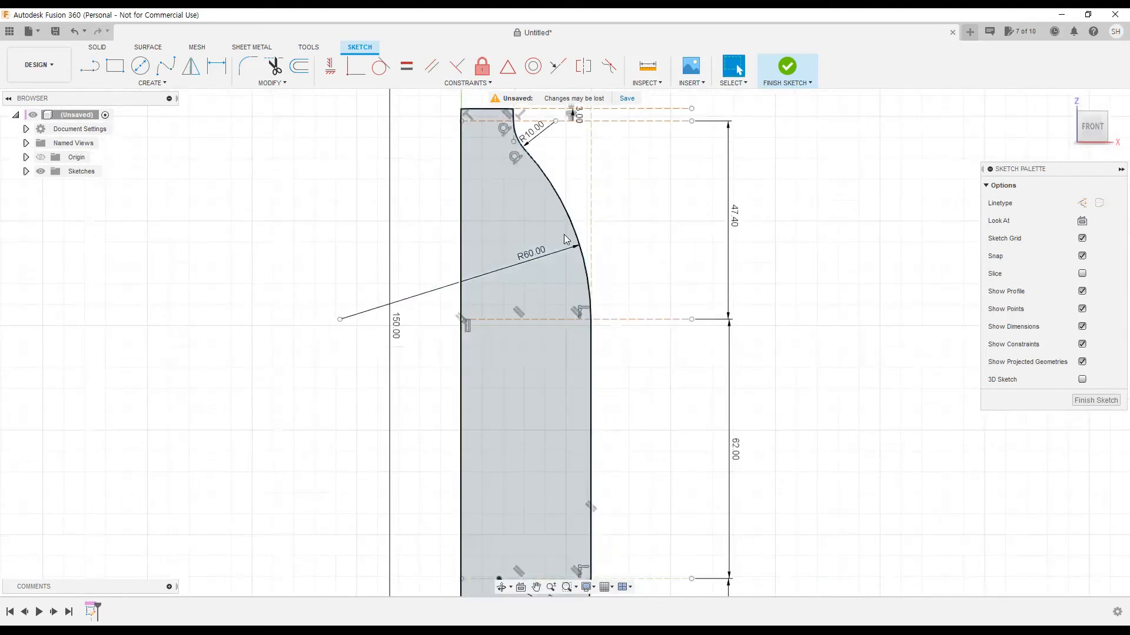
{"action": "middle_click_drag", "start_coordinate": [641, 371], "coordinate": [628, 265]}
{"action": "scroll", "coordinate": [628, 271], "scroll_direction": "down", "scroll_amount": 1}
{"action": "middle_click_drag", "start_coordinate": [621, 310], "coordinate": [605, 370]}
{"action": "scroll", "coordinate": [608, 358], "scroll_direction": "down", "scroll_amount": 1}
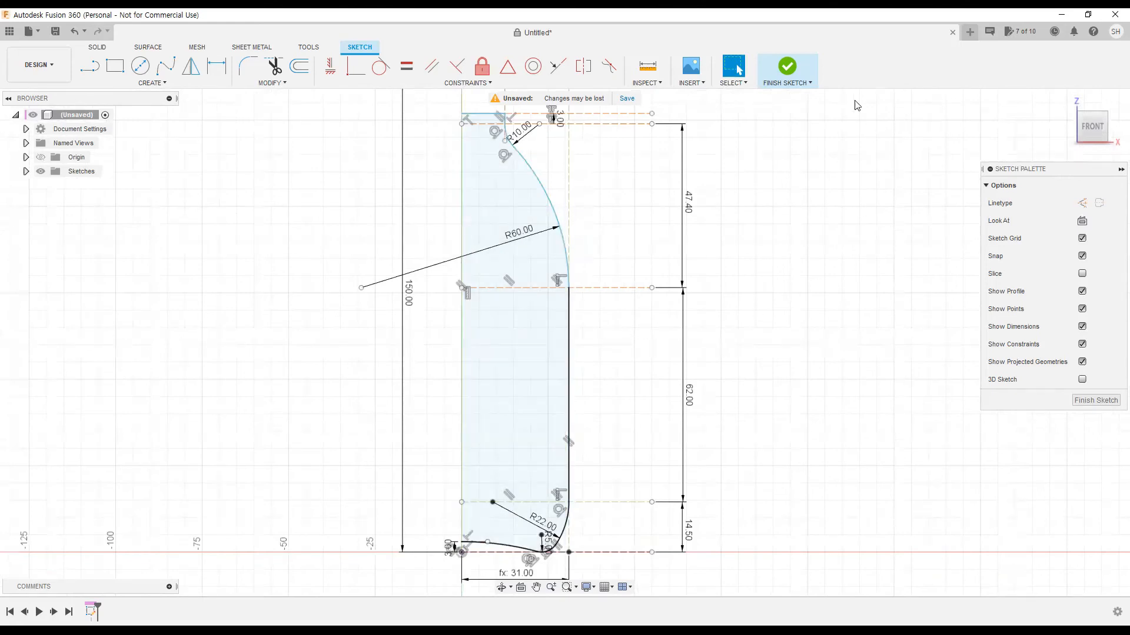
{"action": "left_click", "coordinate": [787, 68]}
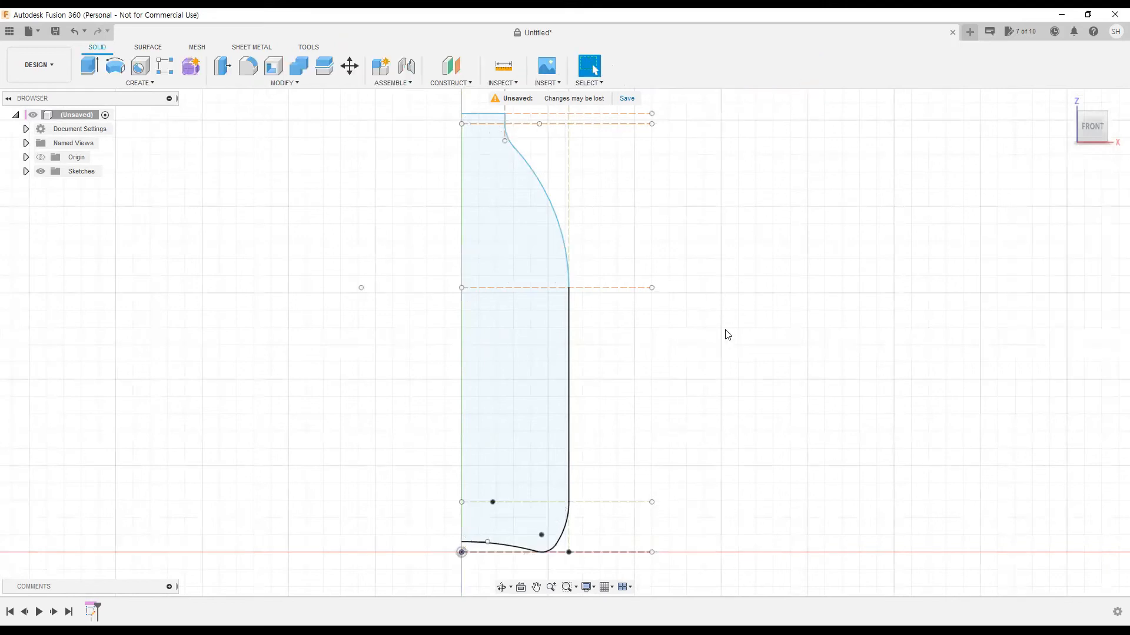
- Start a Revolve and clear its automatically chosen profile and axis
{"action": "middle_click_drag", "start_coordinate": [714, 356], "coordinate": [645, 399], "text": "shift"}
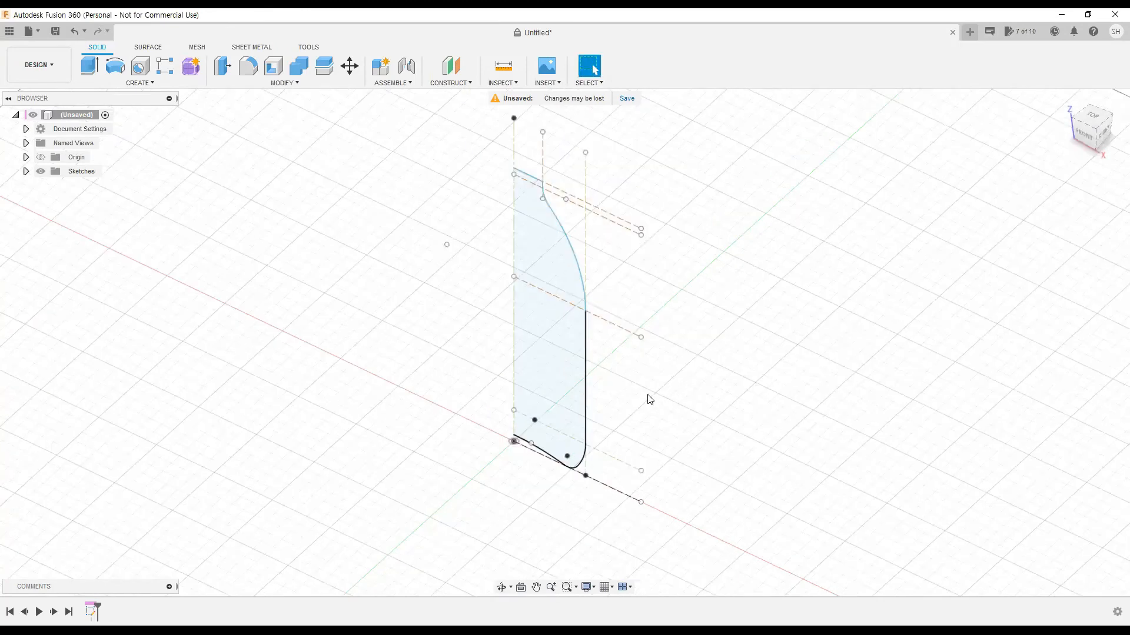
{"action": "middle_click_drag", "start_coordinate": [560, 331], "coordinate": [519, 404]}
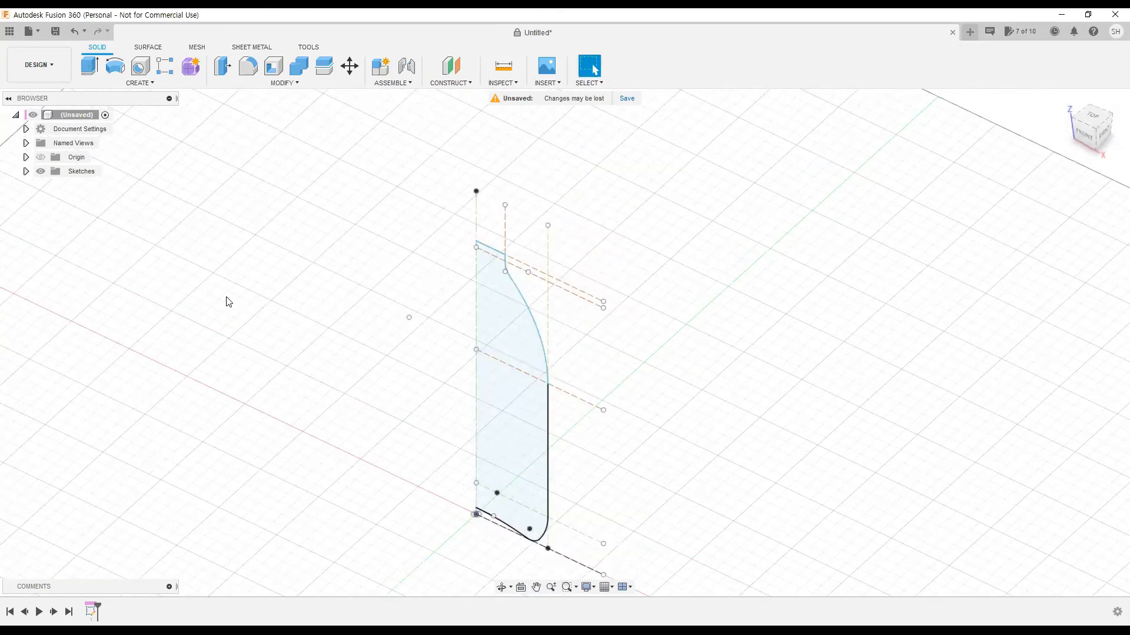
{"action": "left_click", "coordinate": [140, 84]}
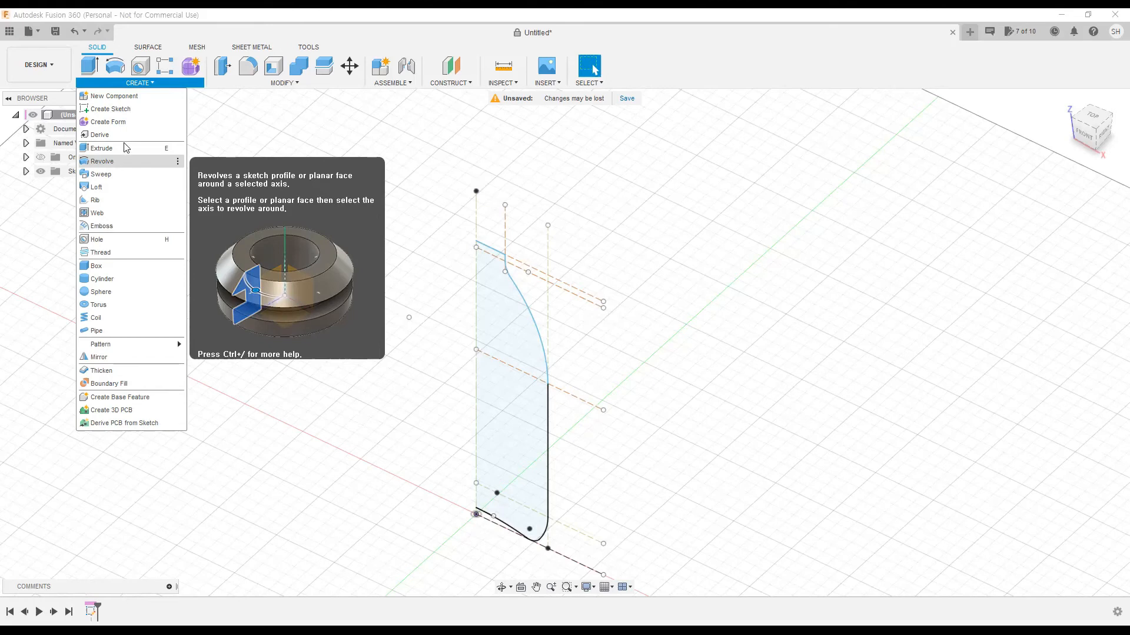
{"action": "left_click", "coordinate": [115, 76]}
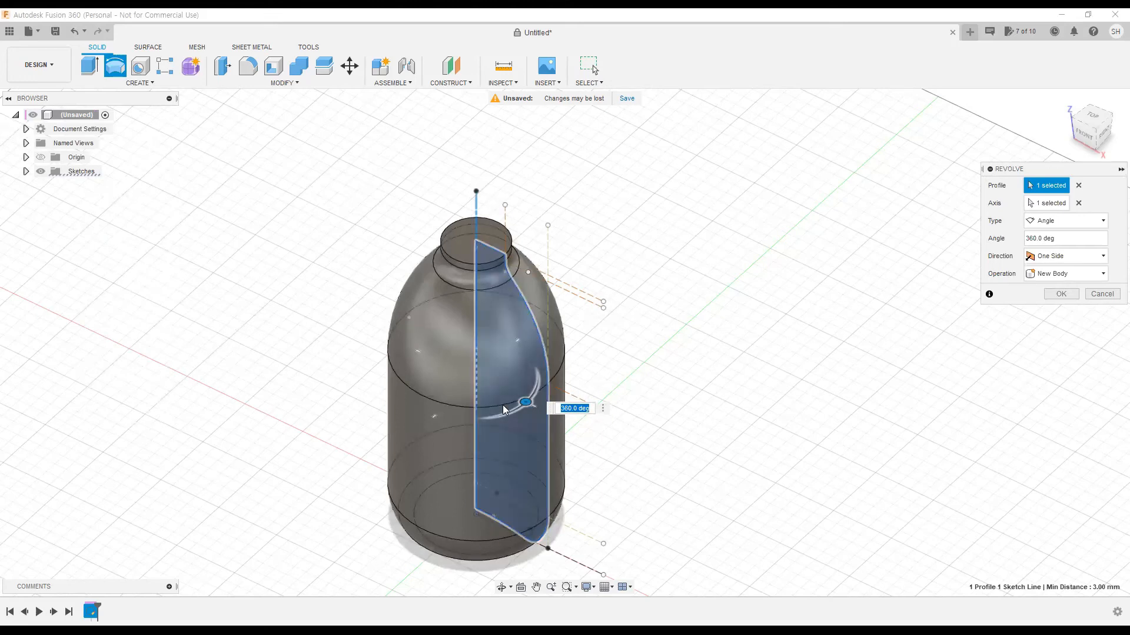
{"action": "scroll", "coordinate": [487, 252], "scroll_direction": "up", "scroll_amount": 2}
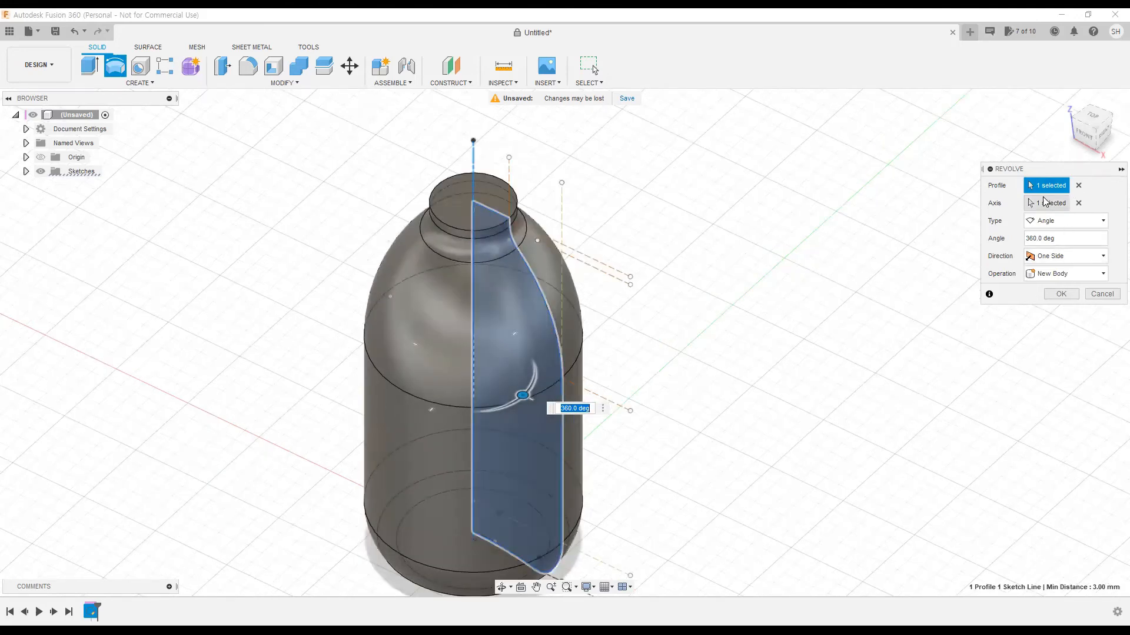
{"action": "left_click", "coordinate": [1079, 190]}
{"action": "left_click", "coordinate": [1080, 204]}
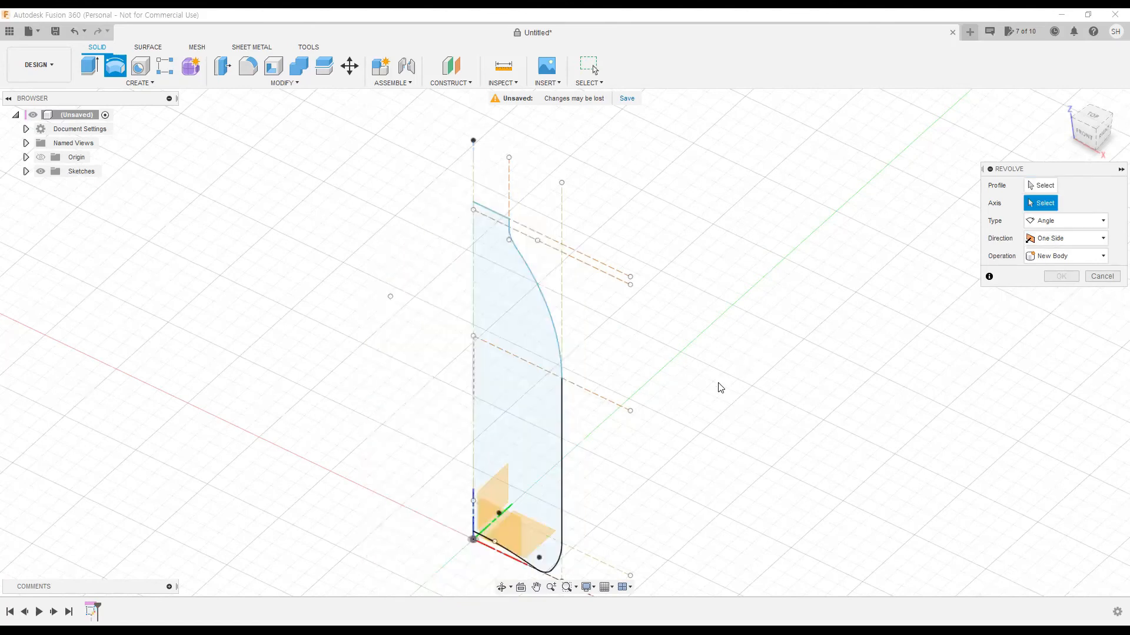
- Revolve the closed bottle profile around the vertical center axis as a new body, using the Full type
{"action": "left_click", "coordinate": [1042, 186]}
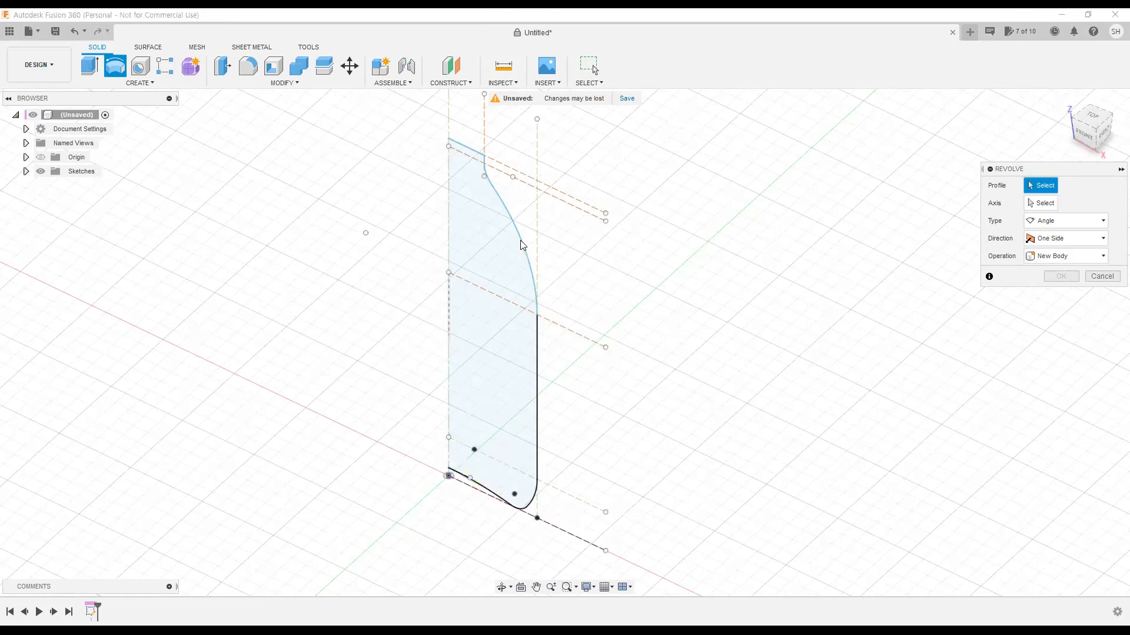
{"action": "left_click", "coordinate": [499, 235]}
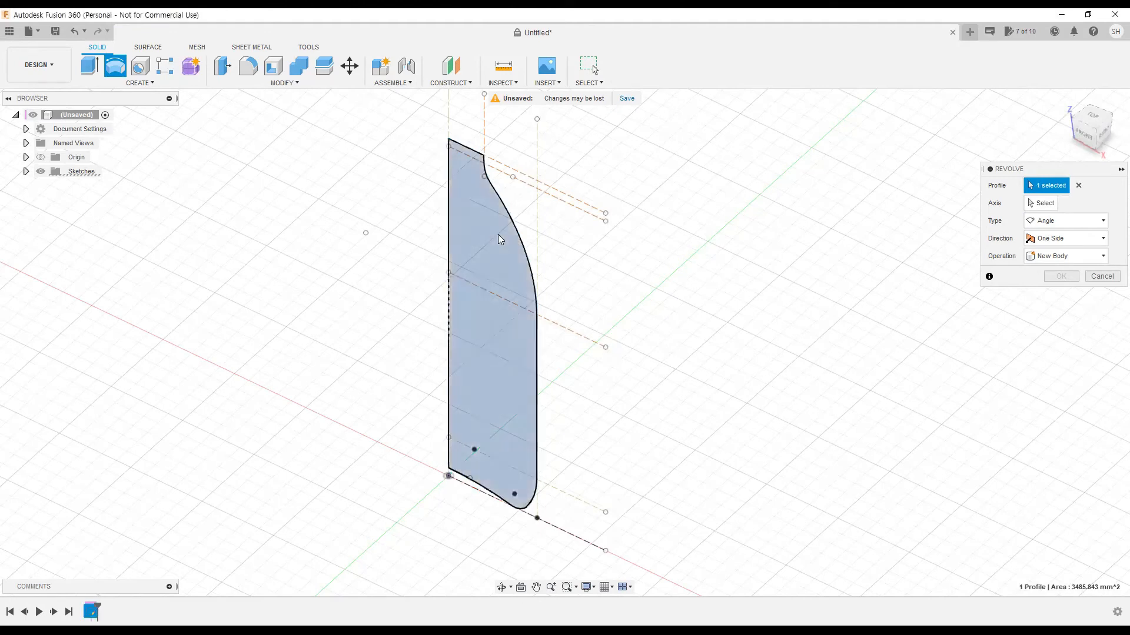
{"action": "left_click", "coordinate": [1041, 206]}
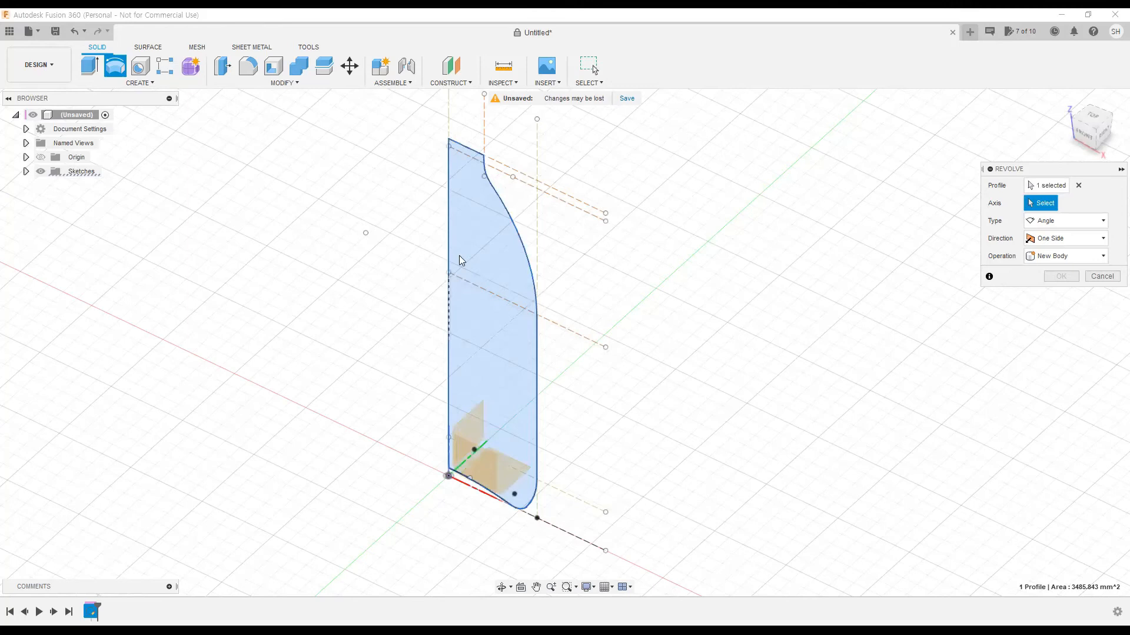
{"action": "middle_click_drag", "start_coordinate": [462, 255], "coordinate": [456, 289]}
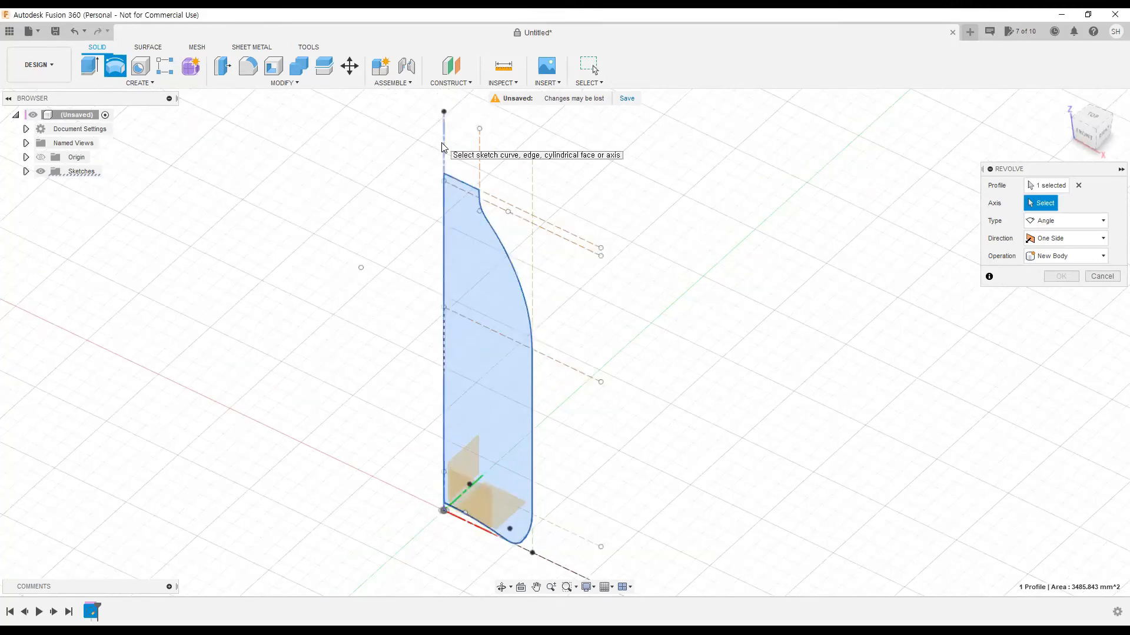
{"action": "left_click", "coordinate": [444, 147]}
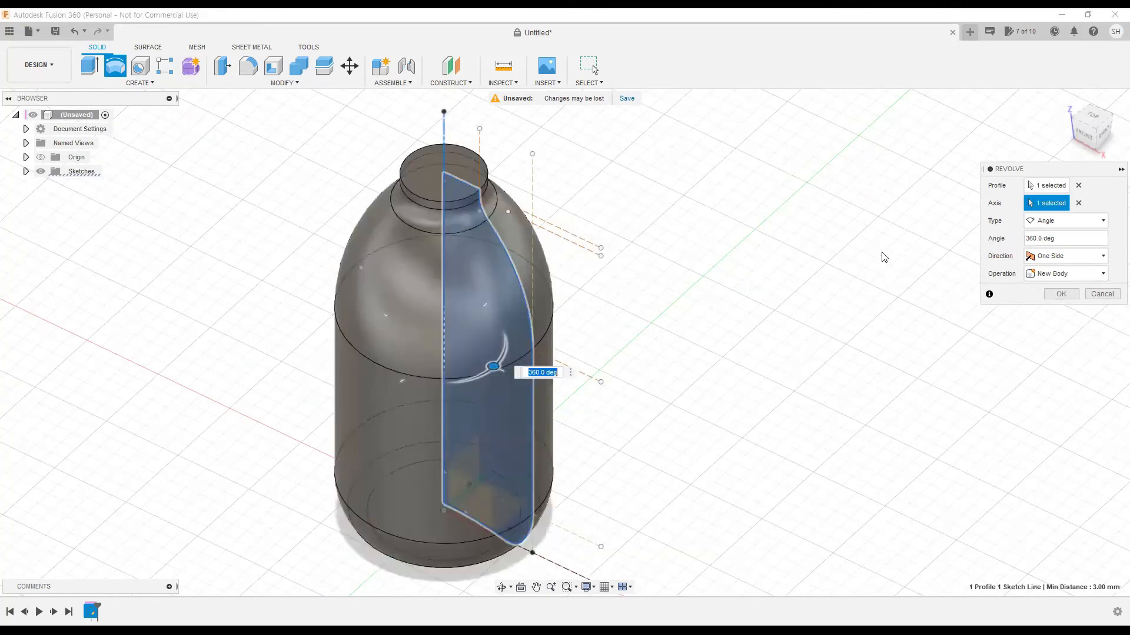
{"action": "left_click", "coordinate": [1064, 224]}
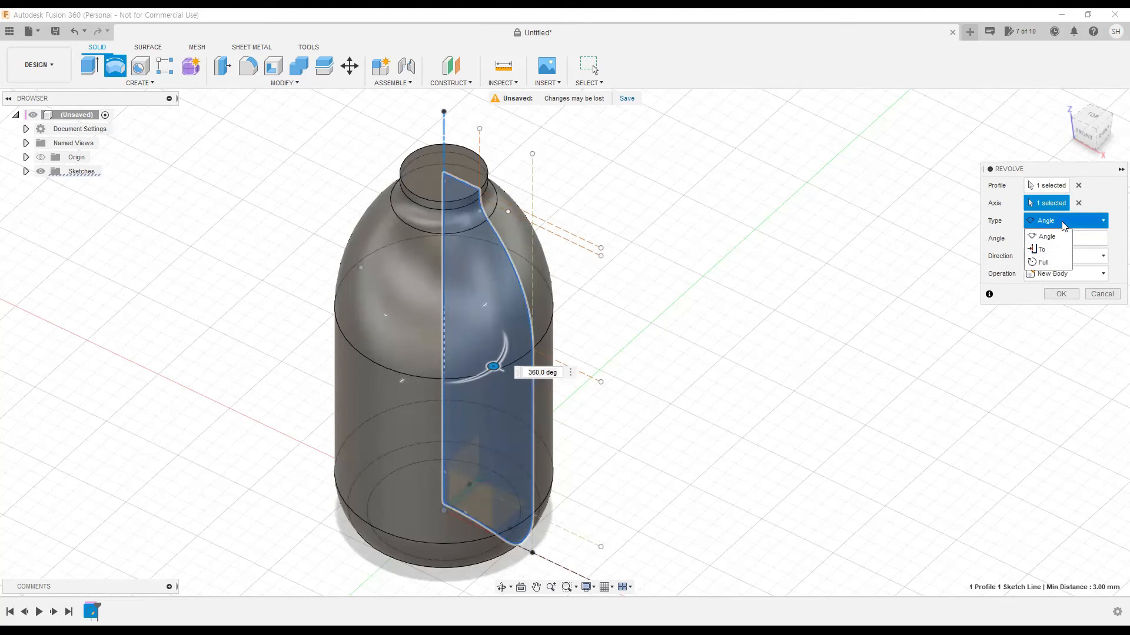
{"action": "left_click", "coordinate": [1096, 235]}
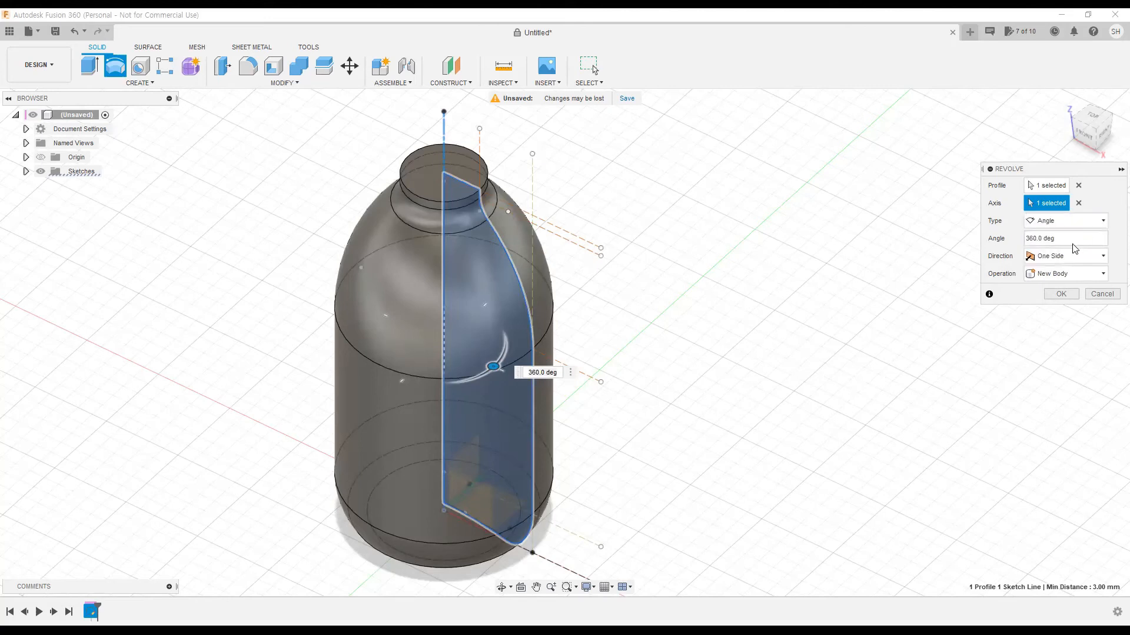
{"action": "left_click", "coordinate": [1063, 242]}
{"action": "left_click", "coordinate": [1068, 223]}
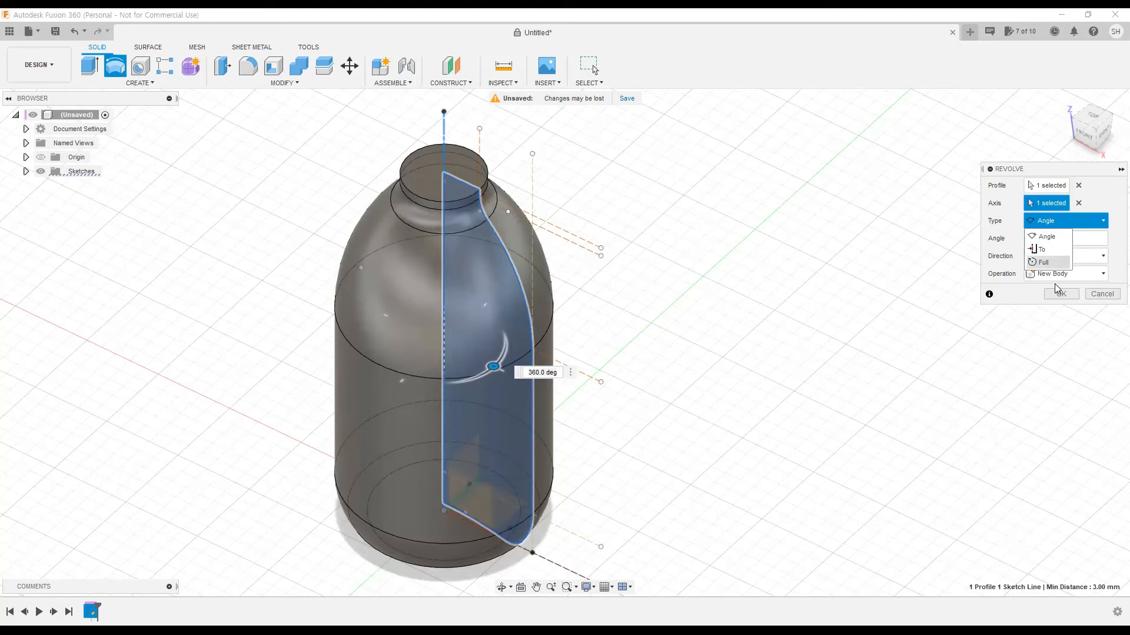
{"action": "left_click", "coordinate": [1062, 262]}
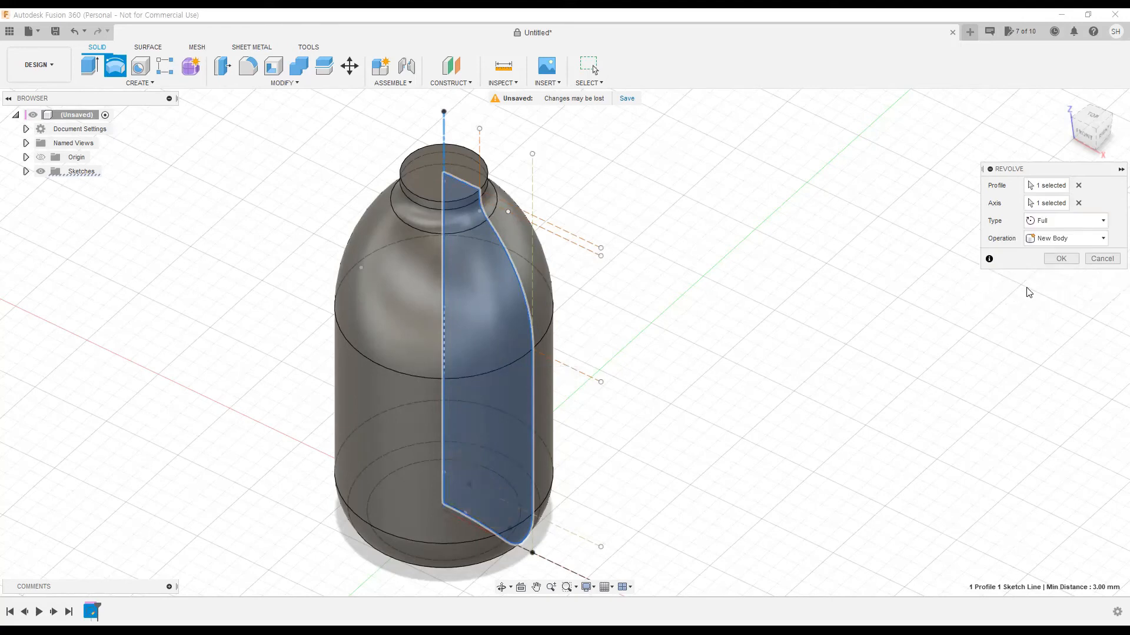
{"action": "left_click", "coordinate": [1061, 259]}
- Inspect the revolved bottle from several angles and display it shaded with hidden edges
{"action": "middle_click_drag", "start_coordinate": [531, 349], "coordinate": [520, 183]}
{"action": "middle_click_drag", "start_coordinate": [532, 260], "coordinate": [566, 235], "text": "shift"}
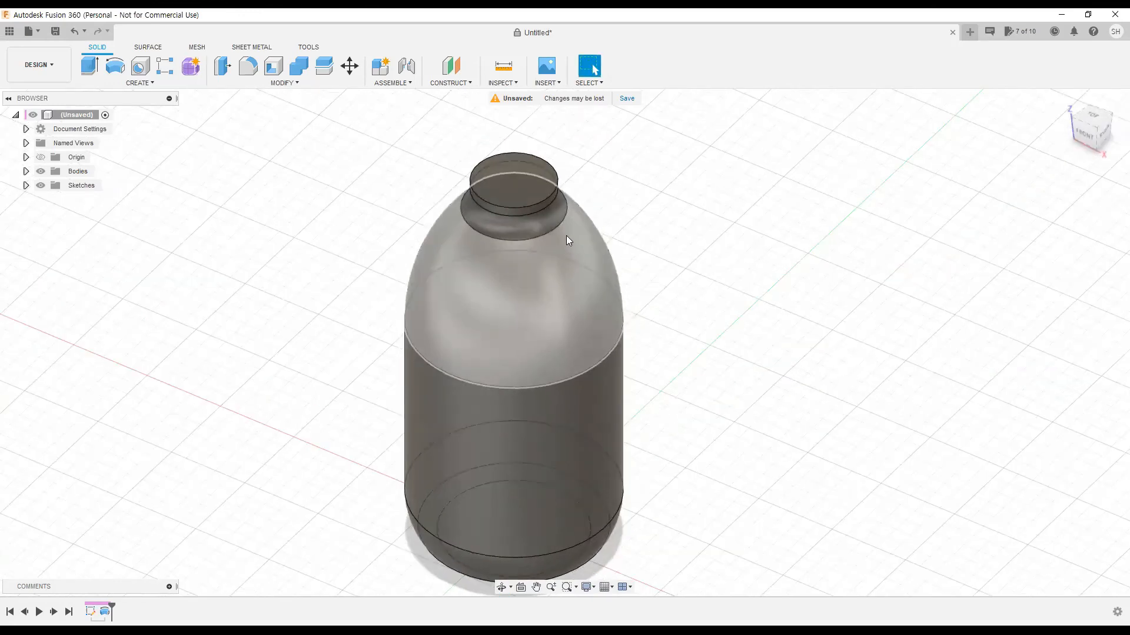
{"action": "scroll", "coordinate": [566, 236], "scroll_direction": "up", "scroll_amount": 3}
{"action": "scroll", "coordinate": [559, 259], "scroll_direction": "down", "scroll_amount": 3}
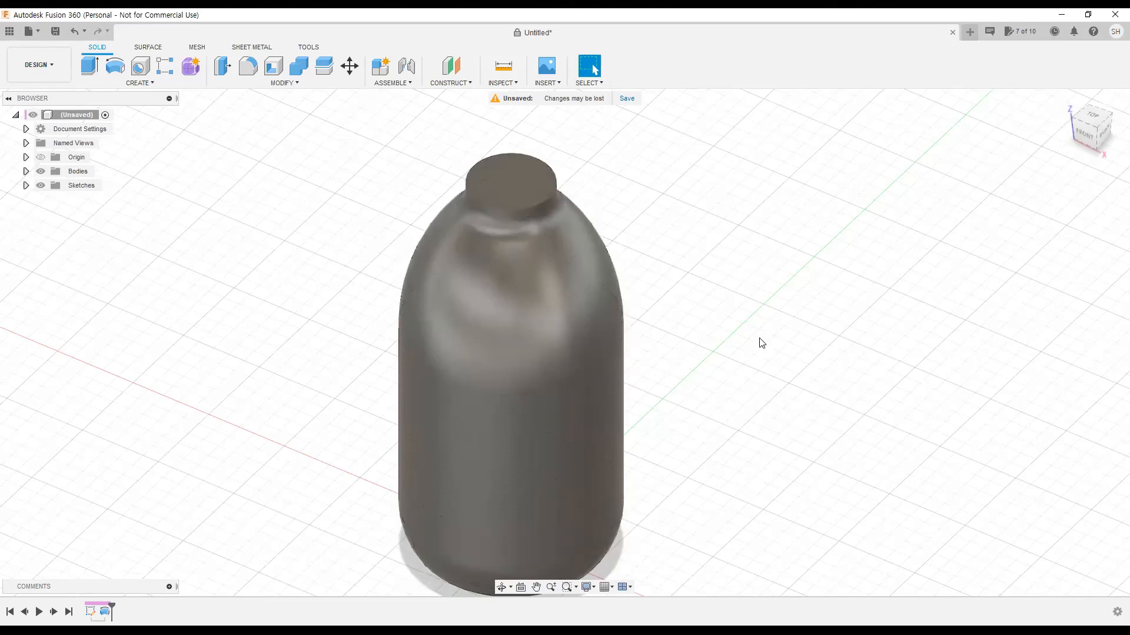
{"action": "middle_click_drag", "start_coordinate": [639, 368], "coordinate": [624, 365], "text": "shift"}
{"action": "middle_click_drag", "start_coordinate": [767, 378], "coordinate": [659, 407], "text": "shift"}
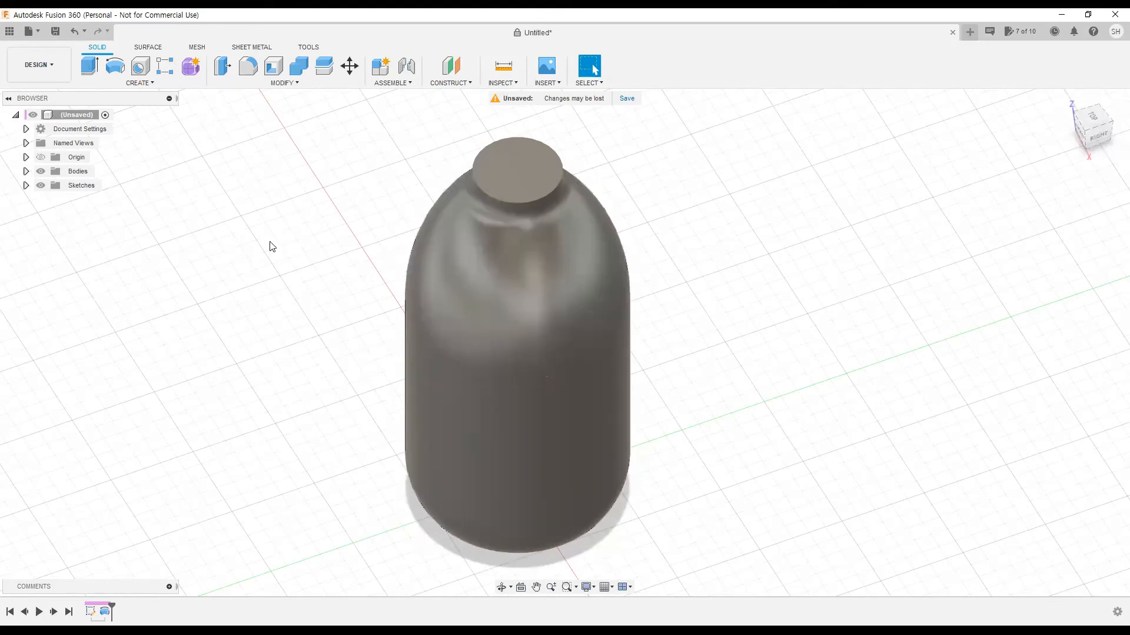
{"action": "key", "text": "ctrl+5"}
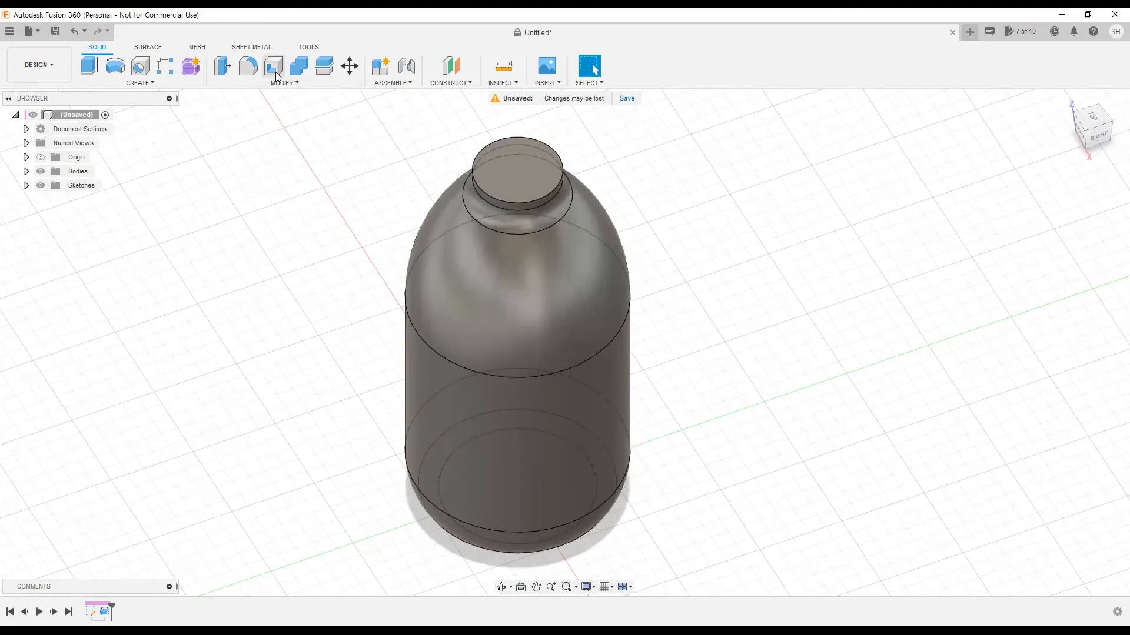
- Shell the bottle body with the top neck face removed, using an inside thickness of 0.7 mm
{"action": "left_click", "coordinate": [276, 75]}
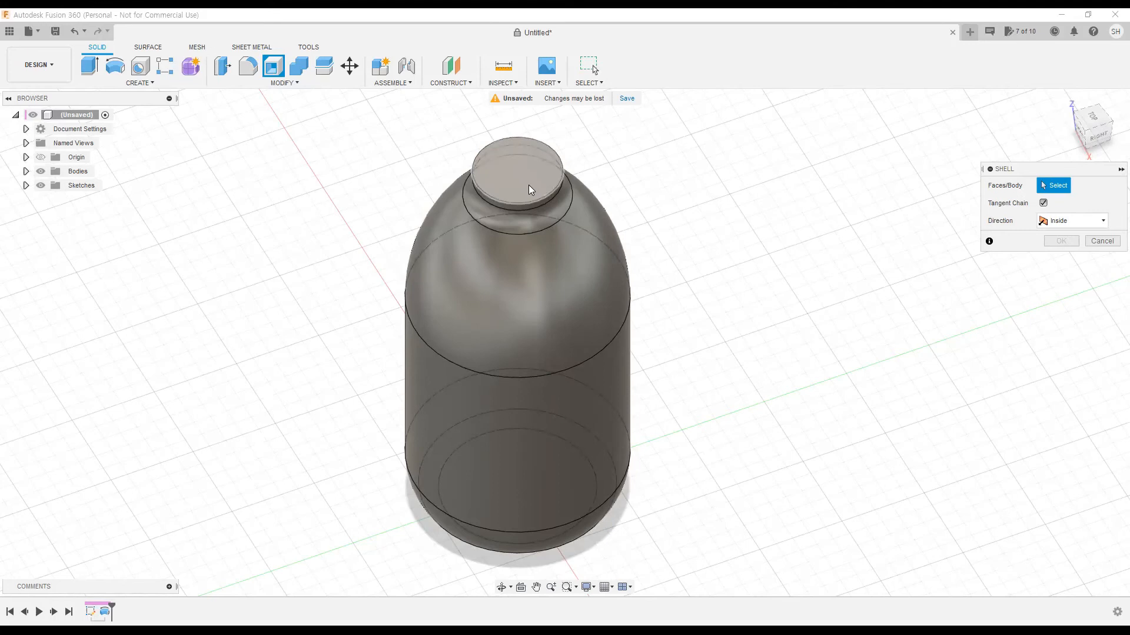
{"action": "scroll", "coordinate": [529, 184], "scroll_direction": "up", "scroll_amount": 4}
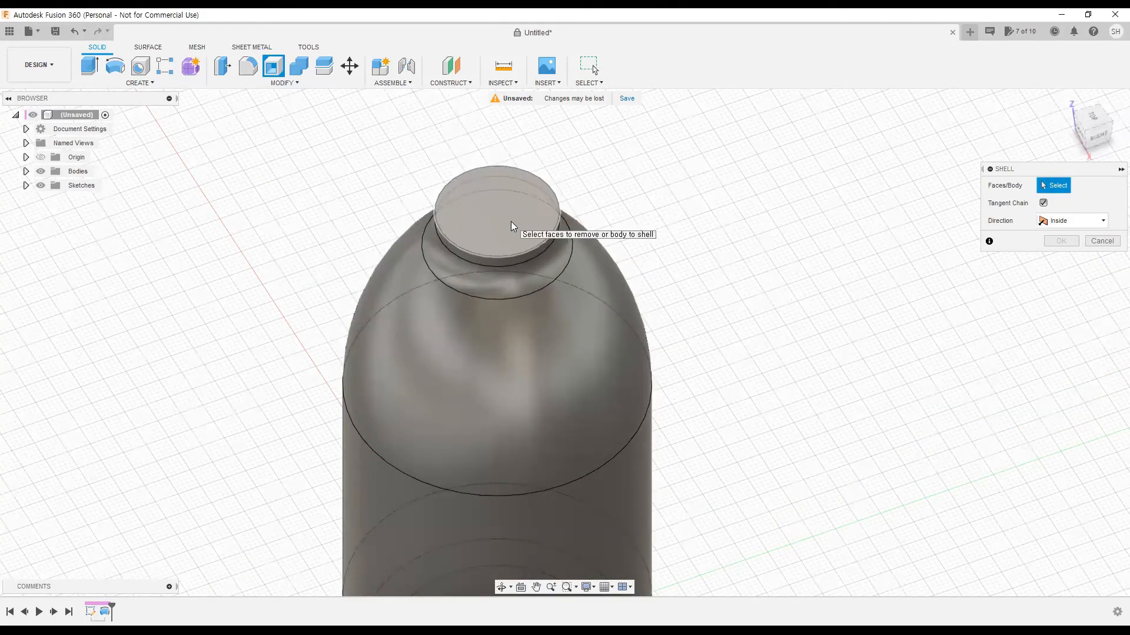
{"action": "left_click", "coordinate": [511, 227]}
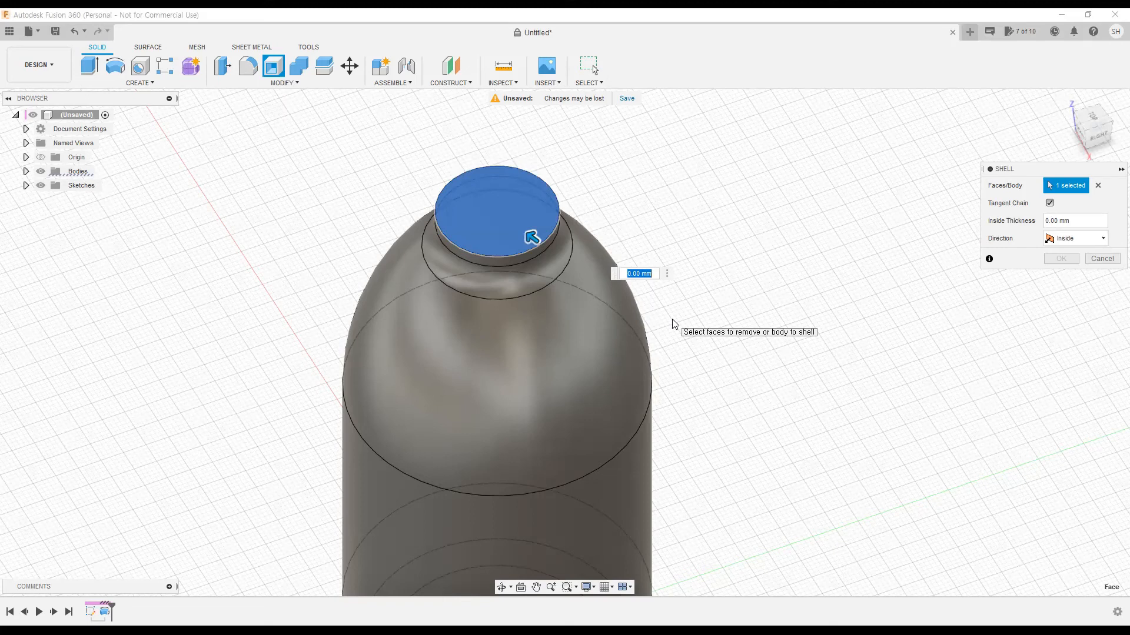
{"action": "key", "text": "BackSpace"}
{"action": "type", "text": "7"}
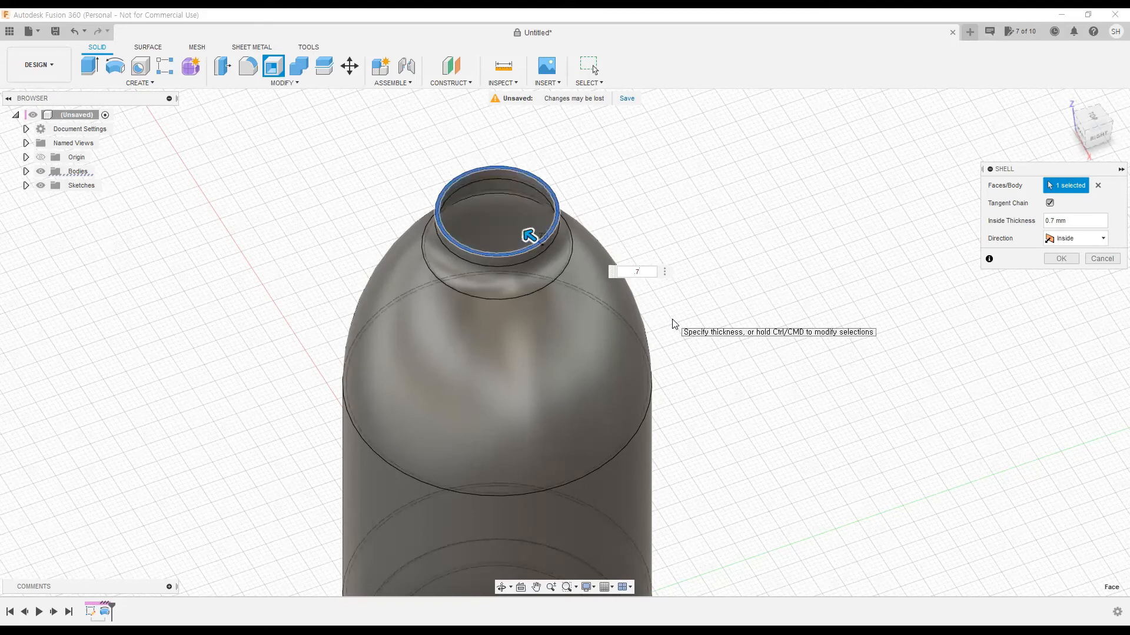
{"action": "type", "text": "0"}
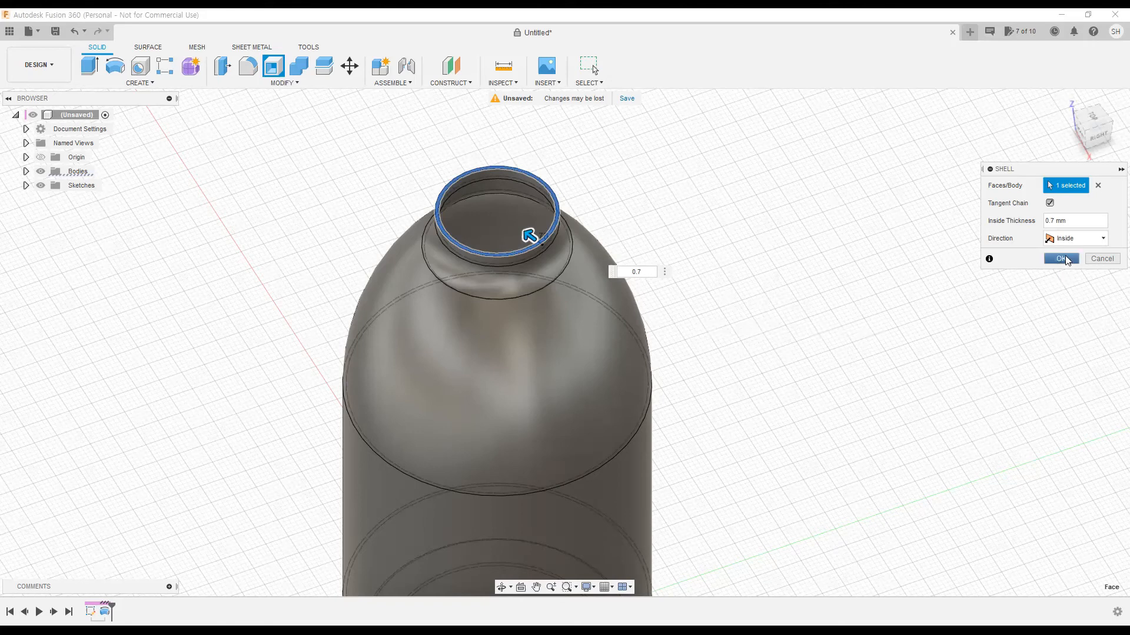
{"action": "left_click", "coordinate": [1097, 241]}
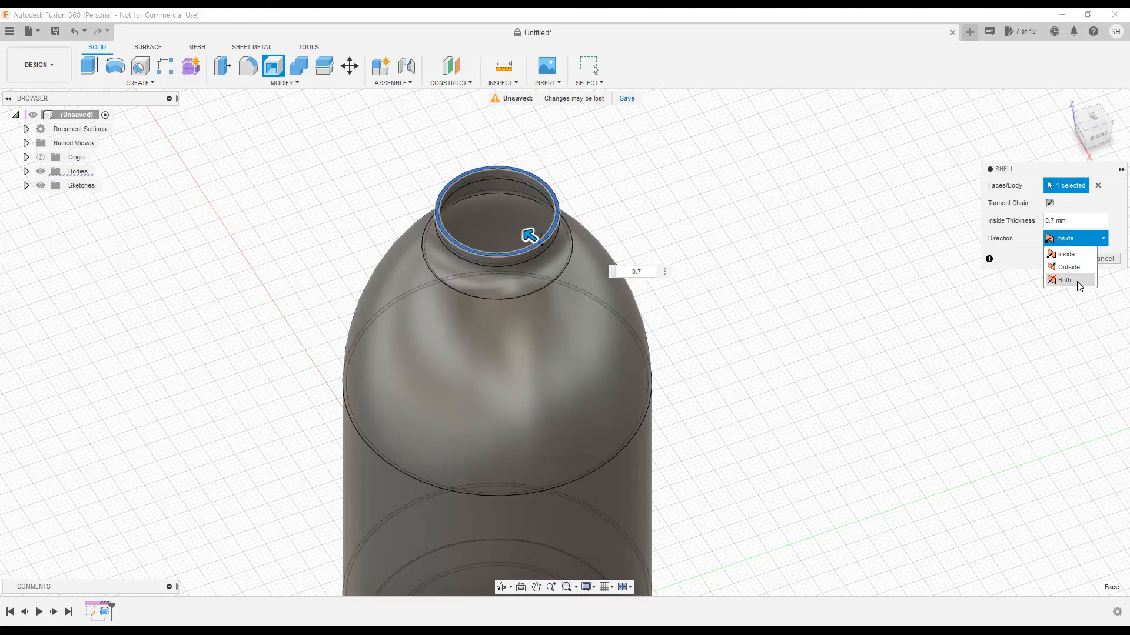
{"action": "left_click", "coordinate": [1079, 259]}
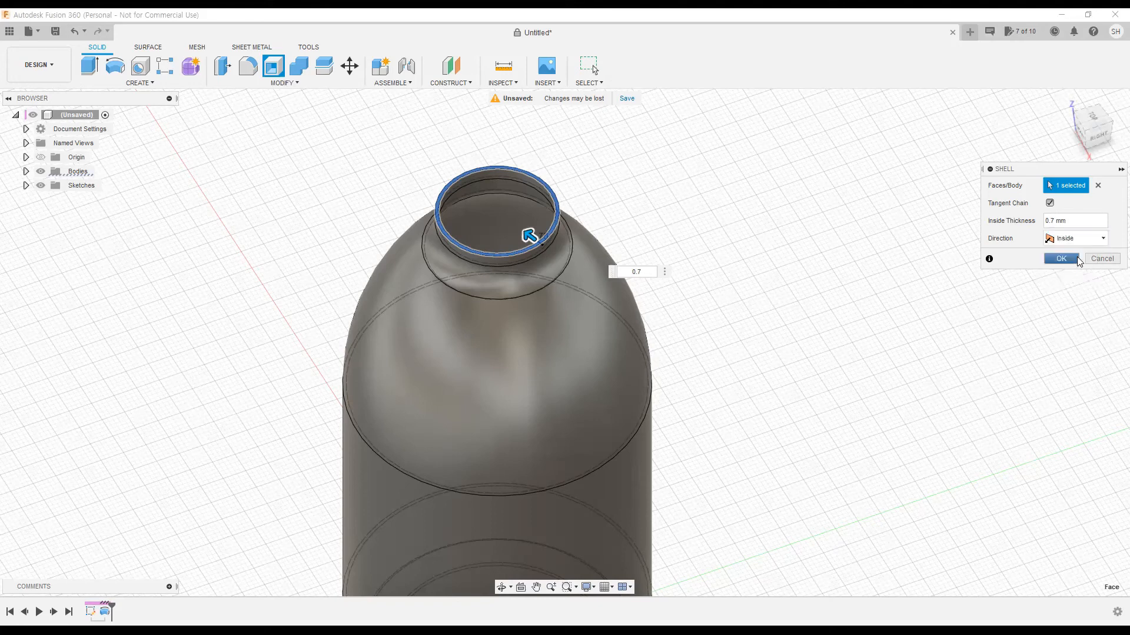
{"action": "left_click", "coordinate": [1078, 259]}
- Examine the shelled bottle's neck opening and wall up close, as well as its overall shape
{"action": "middle_click_drag", "start_coordinate": [623, 416], "coordinate": [623, 436]}
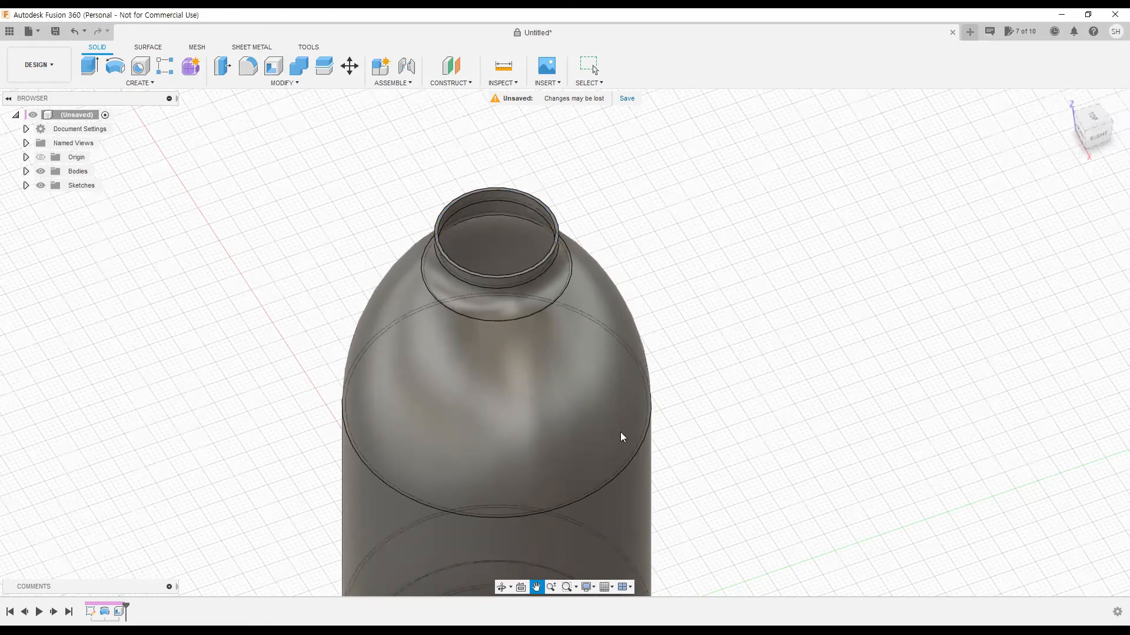
{"action": "scroll", "coordinate": [580, 362], "scroll_direction": "up", "scroll_amount": 8}
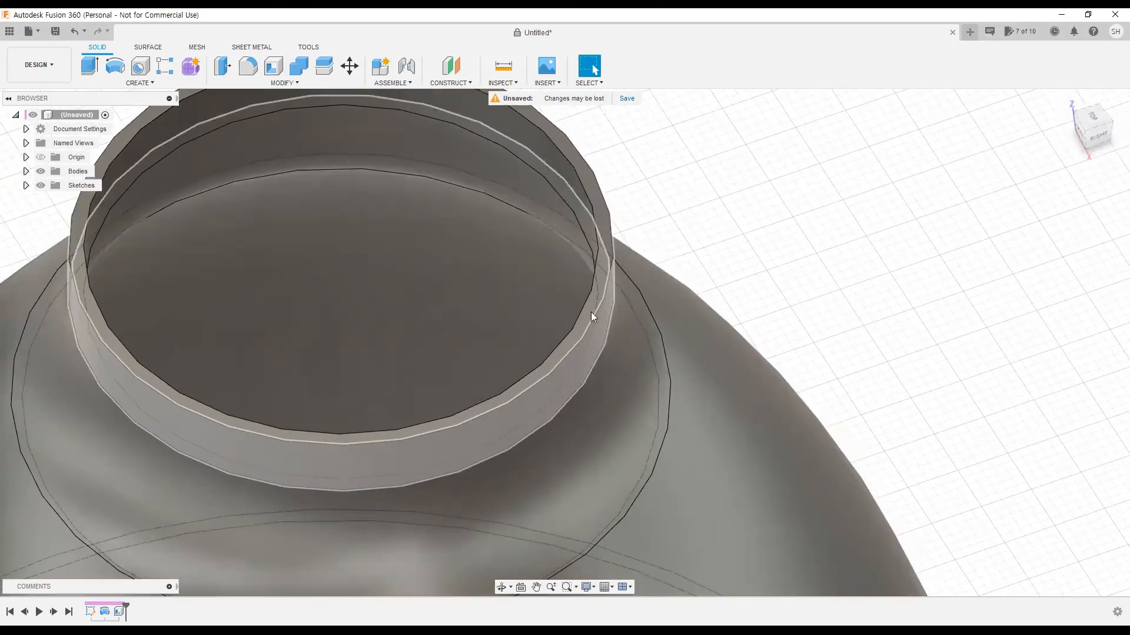
{"action": "scroll", "coordinate": [512, 406], "scroll_direction": "down", "scroll_amount": 5}
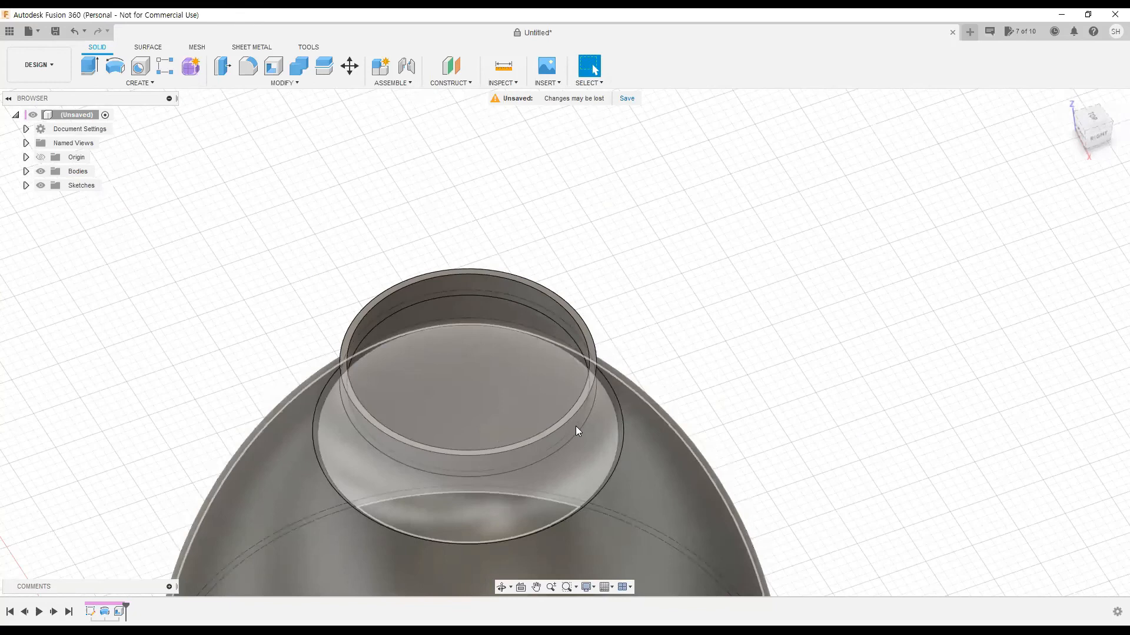
{"action": "scroll", "coordinate": [582, 453], "scroll_direction": "down", "scroll_amount": 3}
{"action": "mouse_move", "coordinate": [543, 454]}
{"action": "middle_mouse_down", "text": "shift"}
{"action": "mouse_move", "coordinate": [537, 492]}
{"action": "mouse_move", "coordinate": [537, 468]}
{"action": "mouse_move", "coordinate": [556, 459]}
{"action": "middle_mouse_up", "text": "shift"}
{"action": "middle_click_drag", "start_coordinate": [591, 500], "coordinate": [673, 385], "text": "shift"}
{"action": "scroll", "coordinate": [673, 385], "scroll_direction": "down", "scroll_amount": 4}
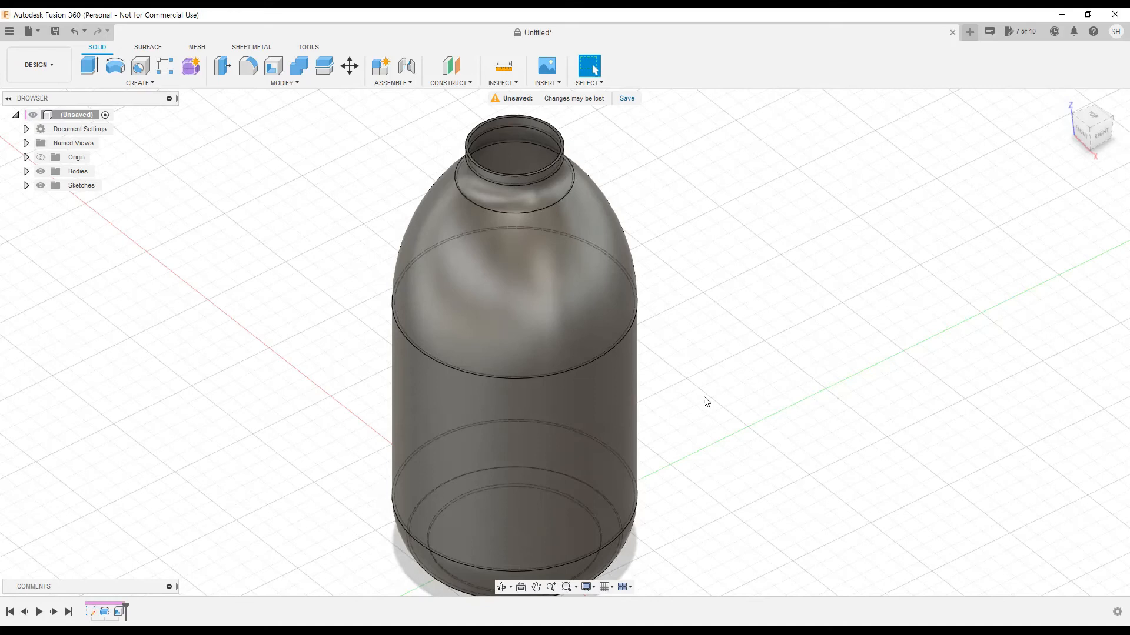
- Undo the shell and the revolve of the bottle, going back to the closed sketch profile
{"action": "key", "text": "ctrl+z"}
{"action": "key", "text": "ctrl+z"}
{"action": "mouse_move", "coordinate": [615, 371]}
{"action": "middle_mouse_down"}
{"action": "mouse_move", "coordinate": [603, 352]}
{"action": "mouse_move", "coordinate": [552, 352]}
{"action": "middle_mouse_up"}
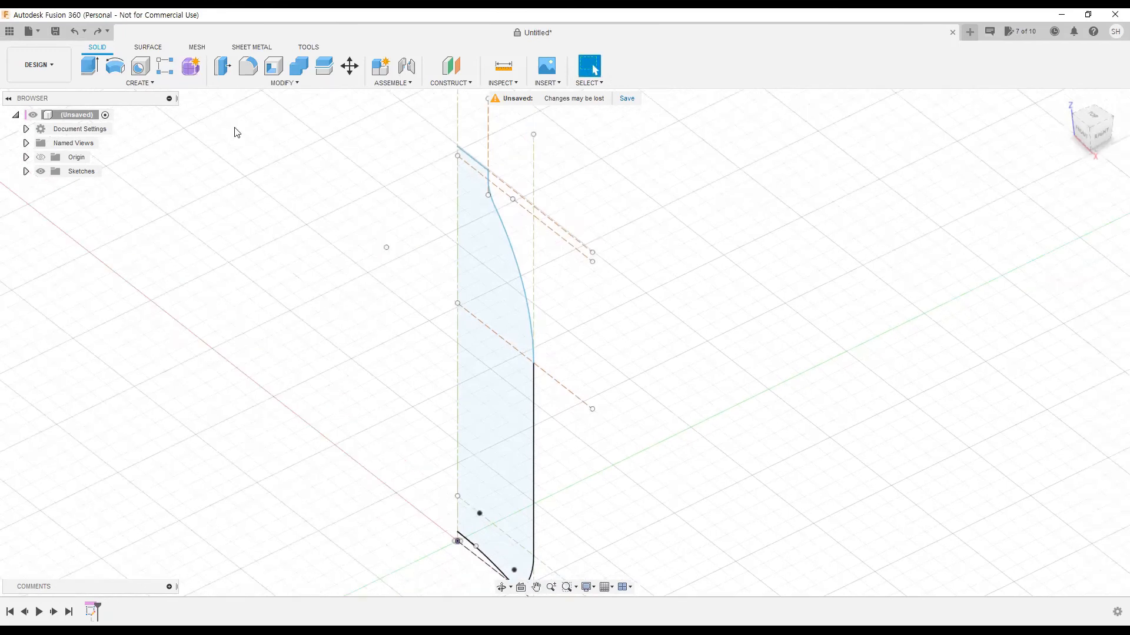
- Start a full Revolve, clear the automatic selection, and reselect the bottle profile with its vertical centreline as the axis
{"action": "left_click", "coordinate": [114, 71]}
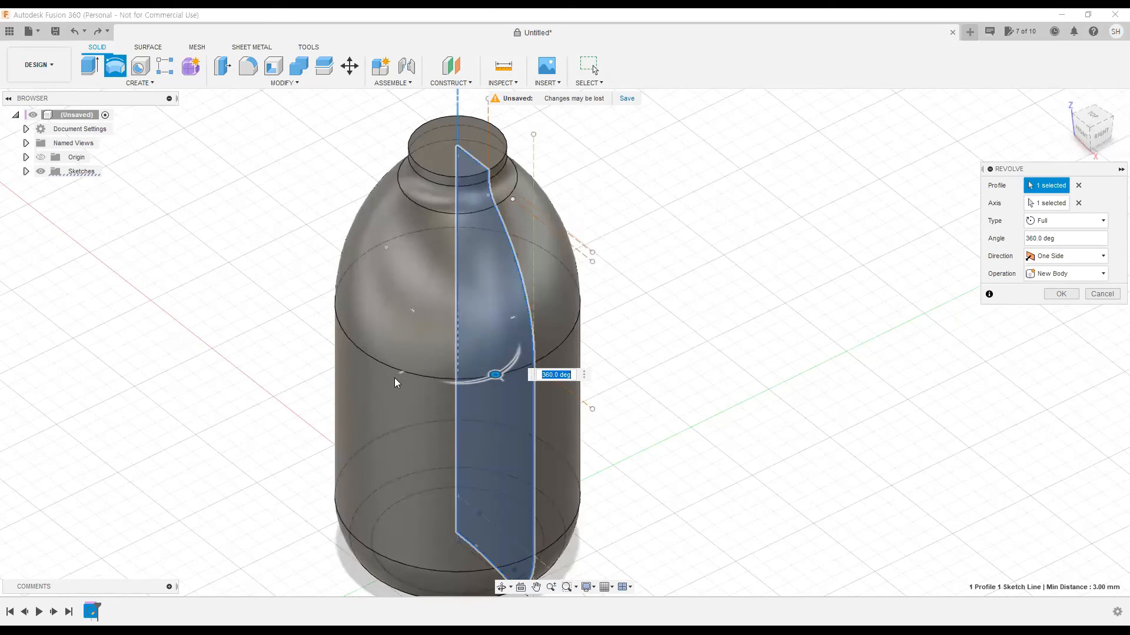
{"action": "scroll", "coordinate": [398, 463], "scroll_direction": "up", "scroll_amount": 5}
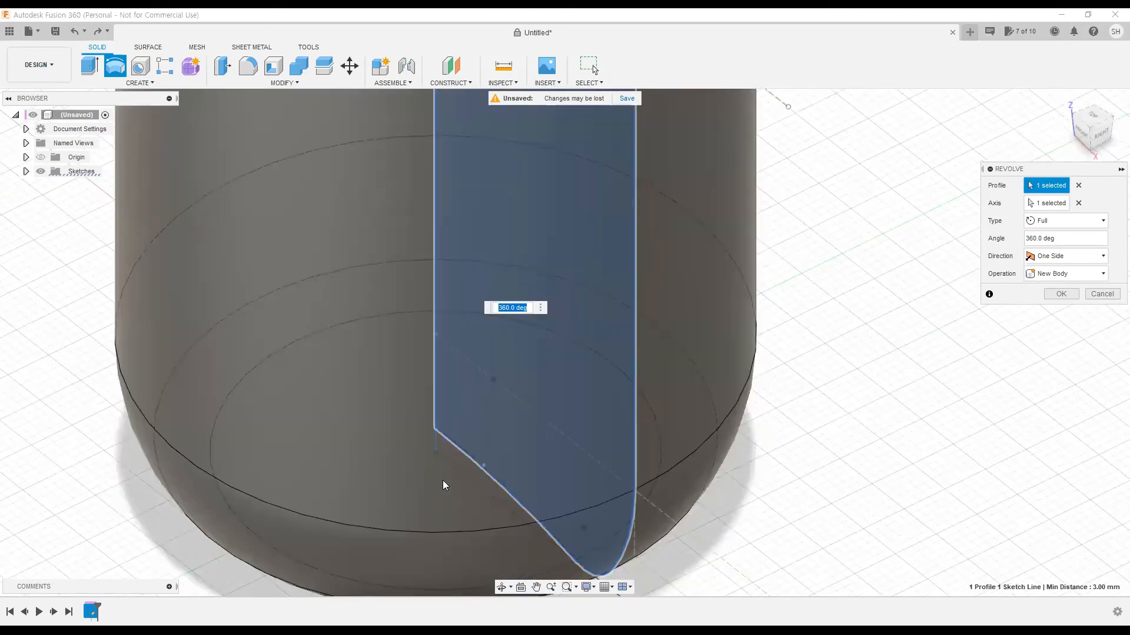
{"action": "scroll", "coordinate": [423, 474], "scroll_direction": "down", "scroll_amount": 3}
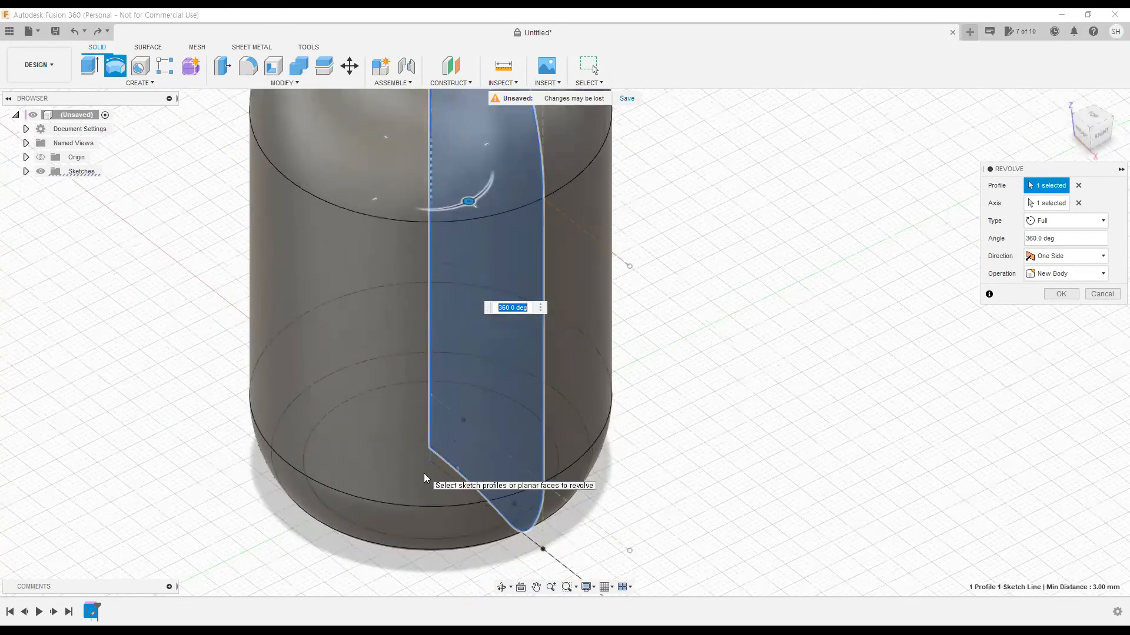
{"action": "scroll", "coordinate": [423, 473], "scroll_direction": "down", "scroll_amount": 3}
{"action": "middle_click_drag", "start_coordinate": [603, 338], "coordinate": [579, 377]}
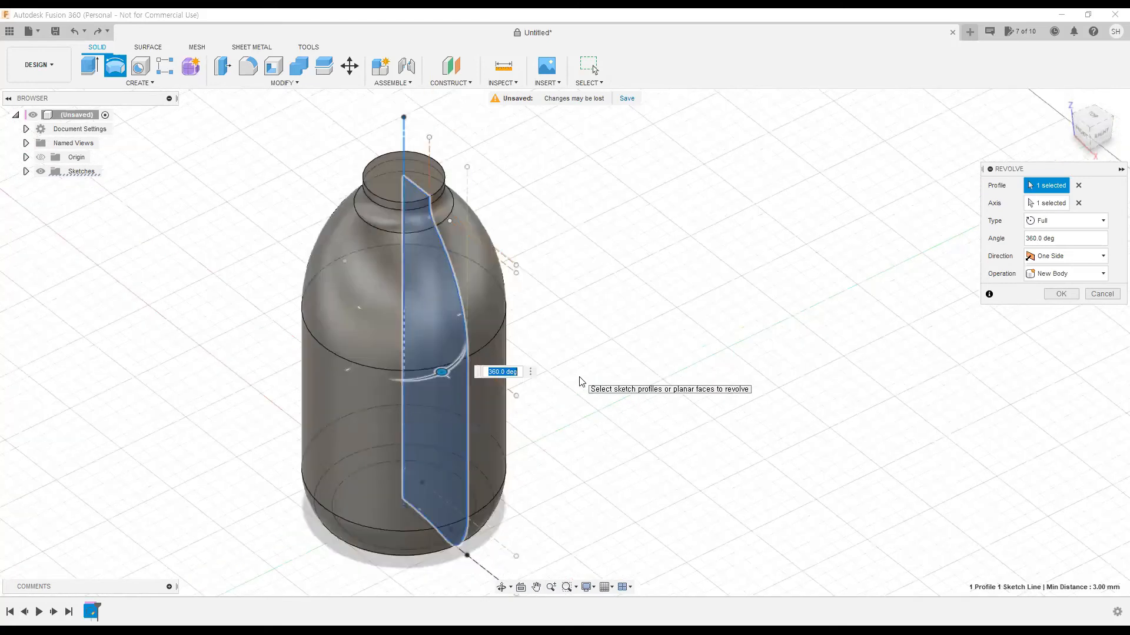
{"action": "left_click", "coordinate": [1079, 202]}
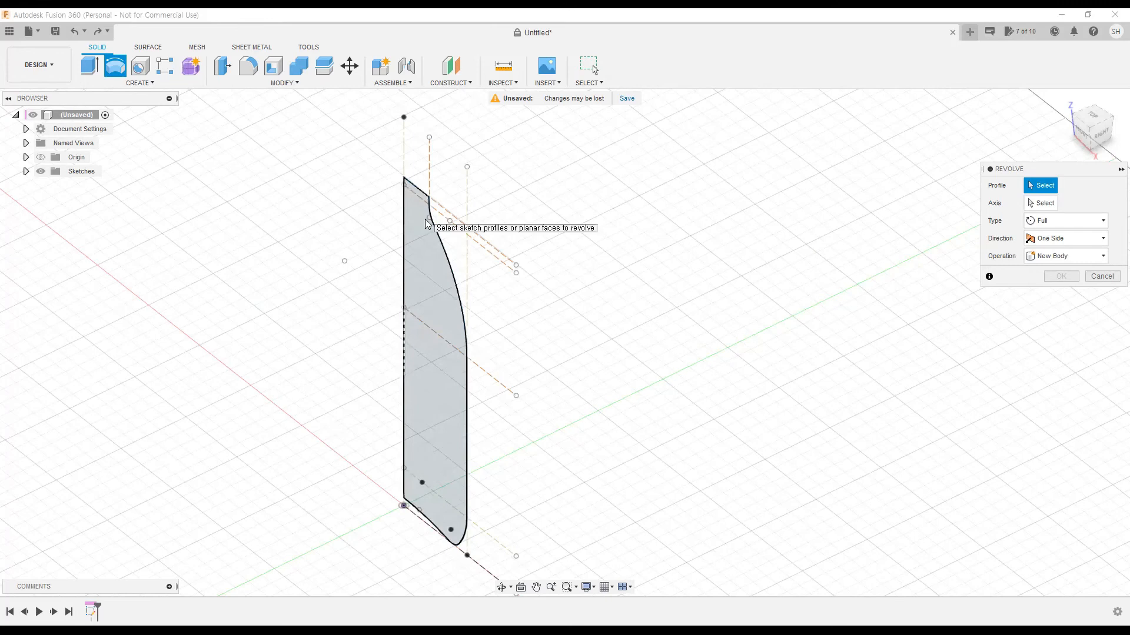
{"action": "left_click", "coordinate": [421, 258]}
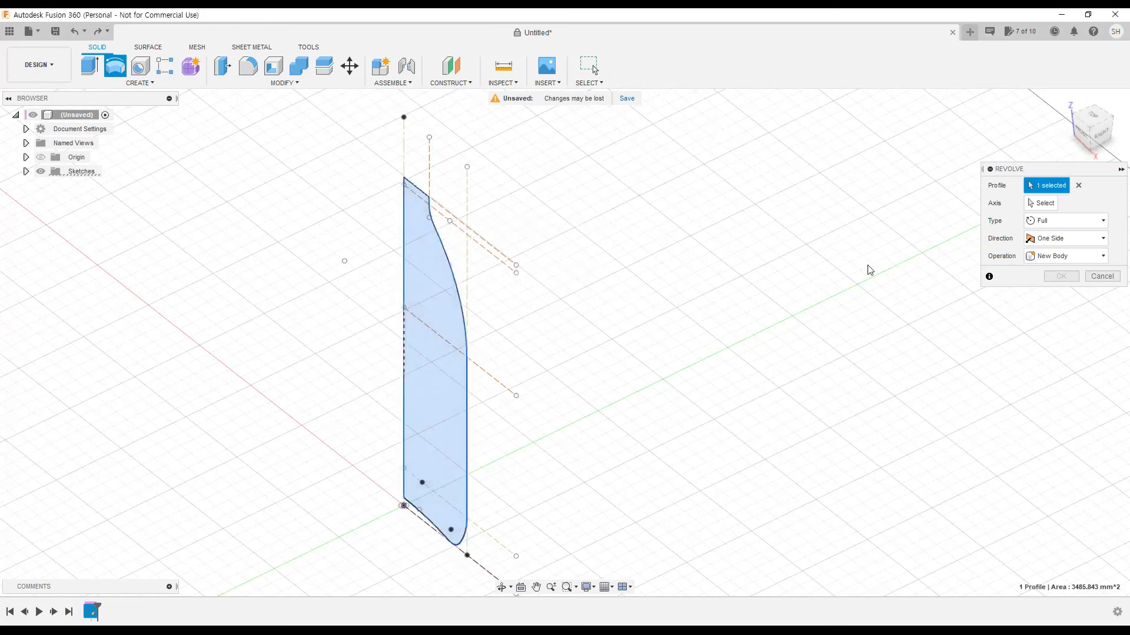
{"action": "left_click", "coordinate": [1041, 204]}
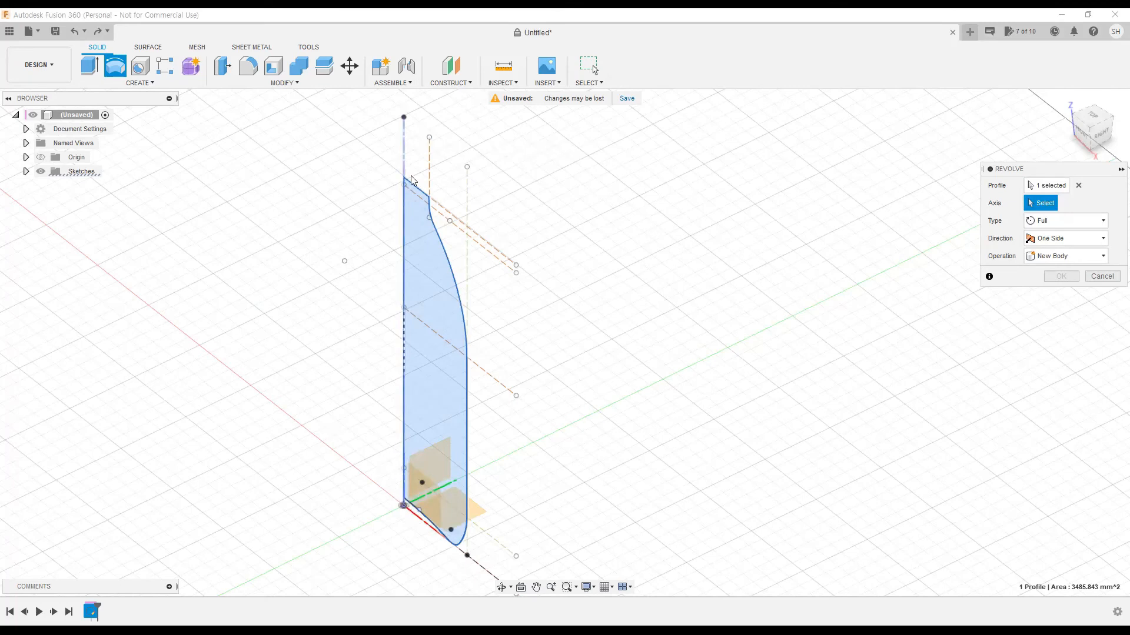
{"action": "left_click", "coordinate": [404, 145]}
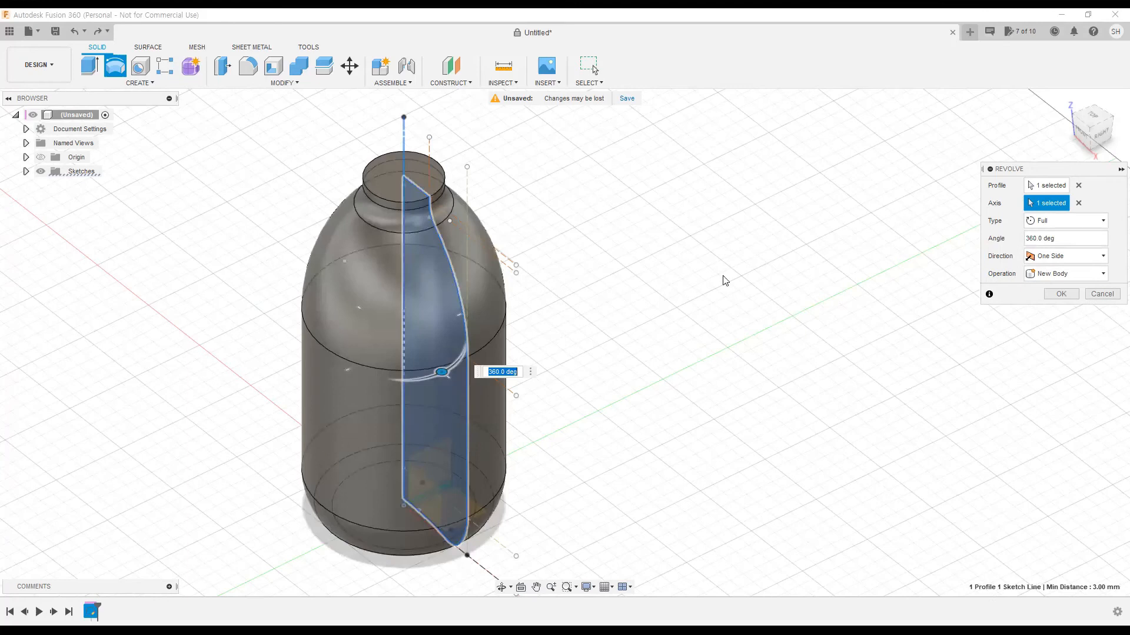
- Change the revolve type to Angle and try partial sweeps of 225 and -20 degrees around the axis
{"action": "left_click", "coordinate": [1099, 228]}
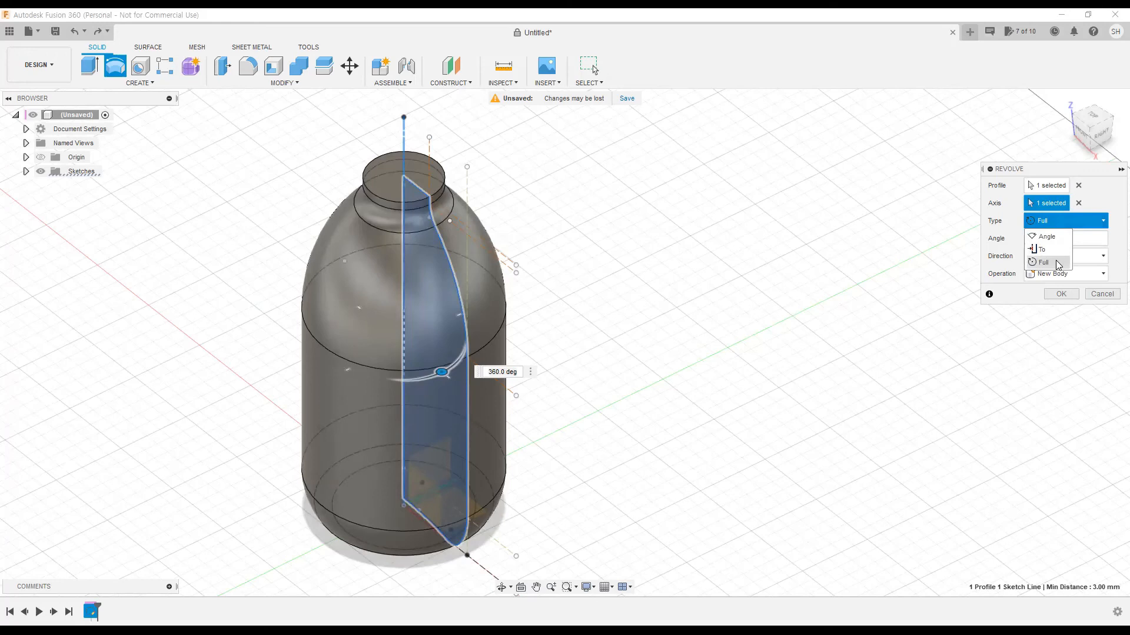
{"action": "left_click", "coordinate": [1054, 238]}
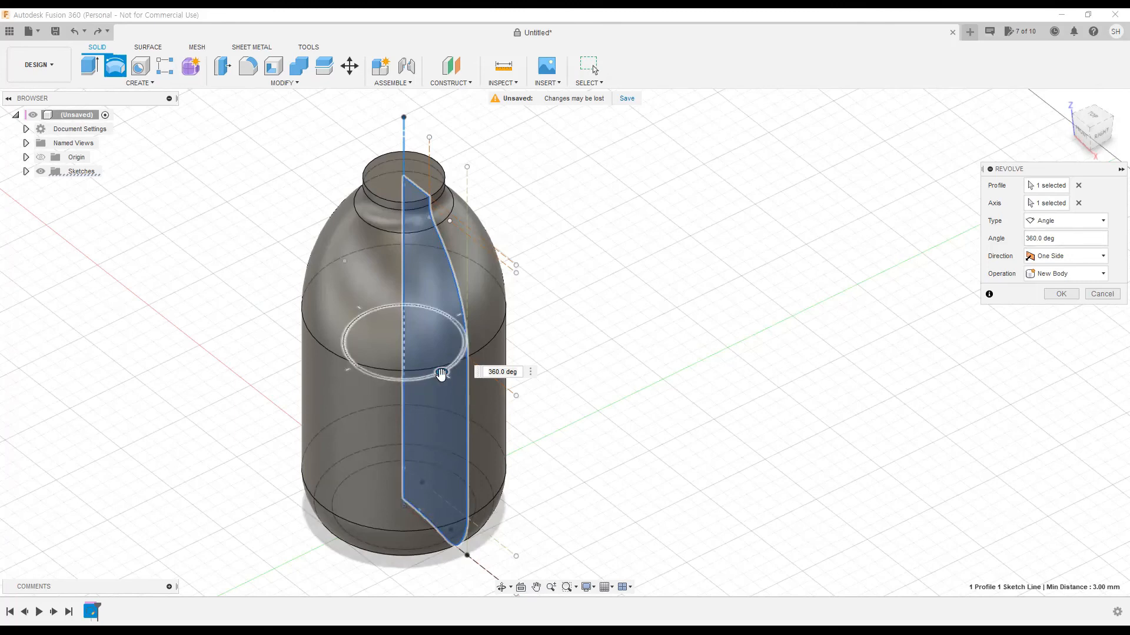
{"action": "left_click_drag", "start_coordinate": [440, 374], "coordinate": [301, 334]}
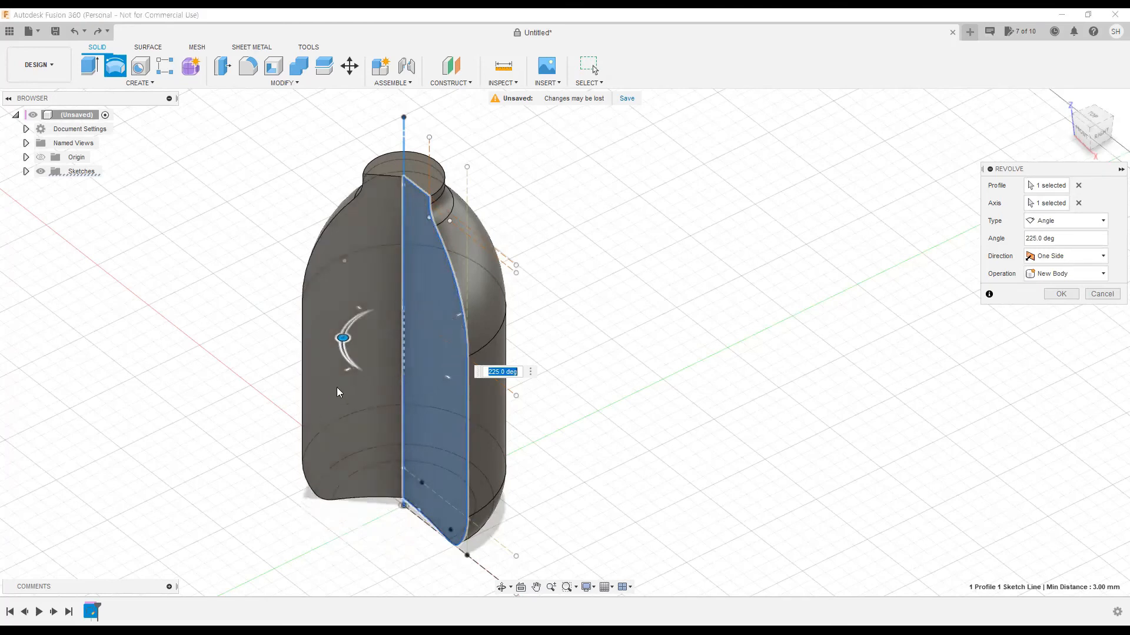
{"action": "left_click_drag", "start_coordinate": [342, 339], "coordinate": [426, 381]}
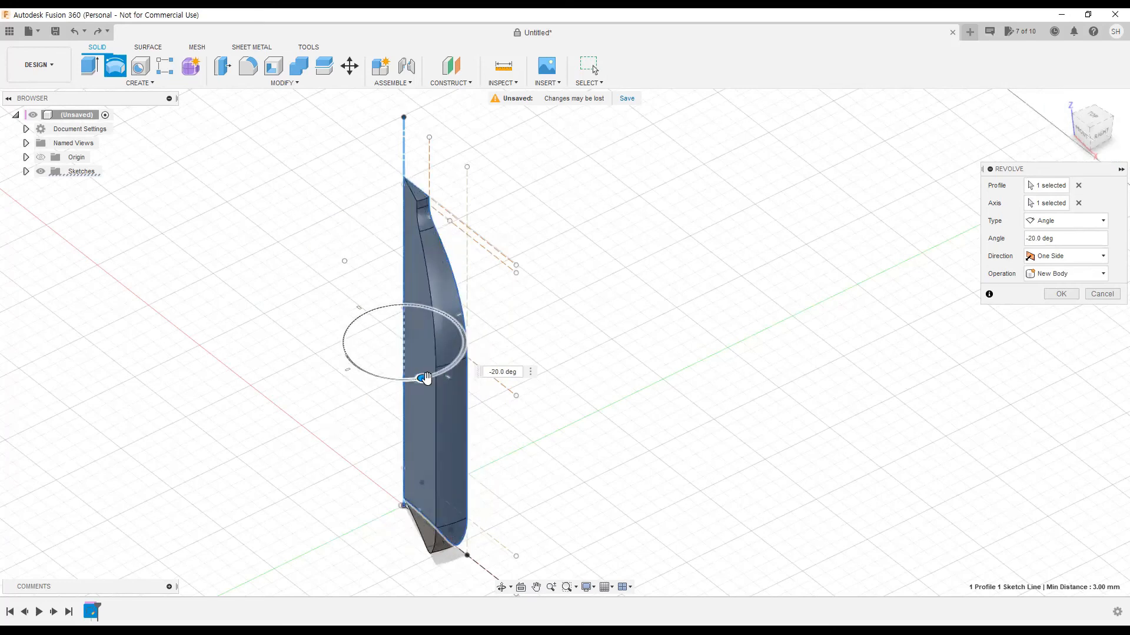
- Set the revolve angle to 360 degrees and complete the bottle as a new body
{"action": "left_click_drag", "start_coordinate": [1064, 233], "coordinate": [975, 252]}
{"action": "type", "text": "360"}
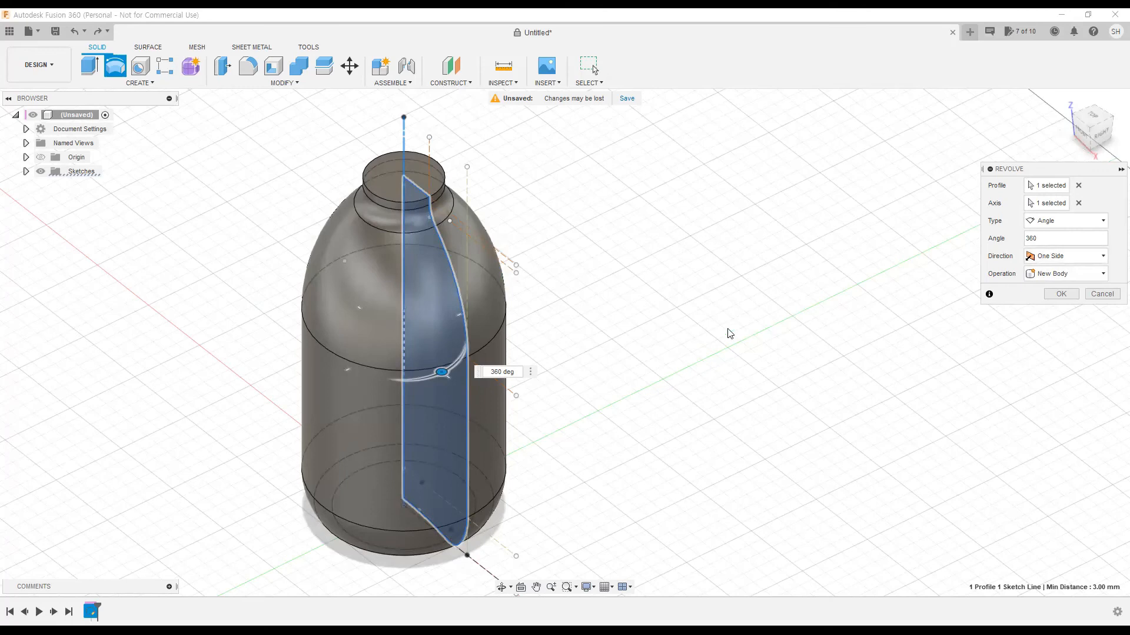
{"action": "middle_click_drag", "start_coordinate": [728, 329], "coordinate": [735, 349]}
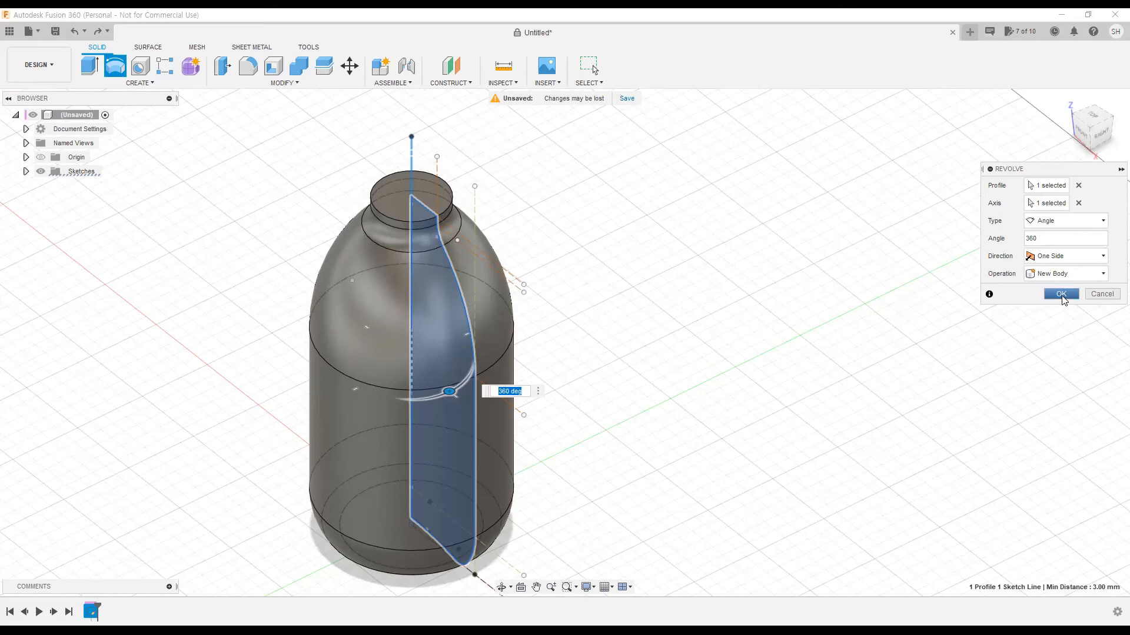
{"action": "left_click", "coordinate": [1061, 295]}
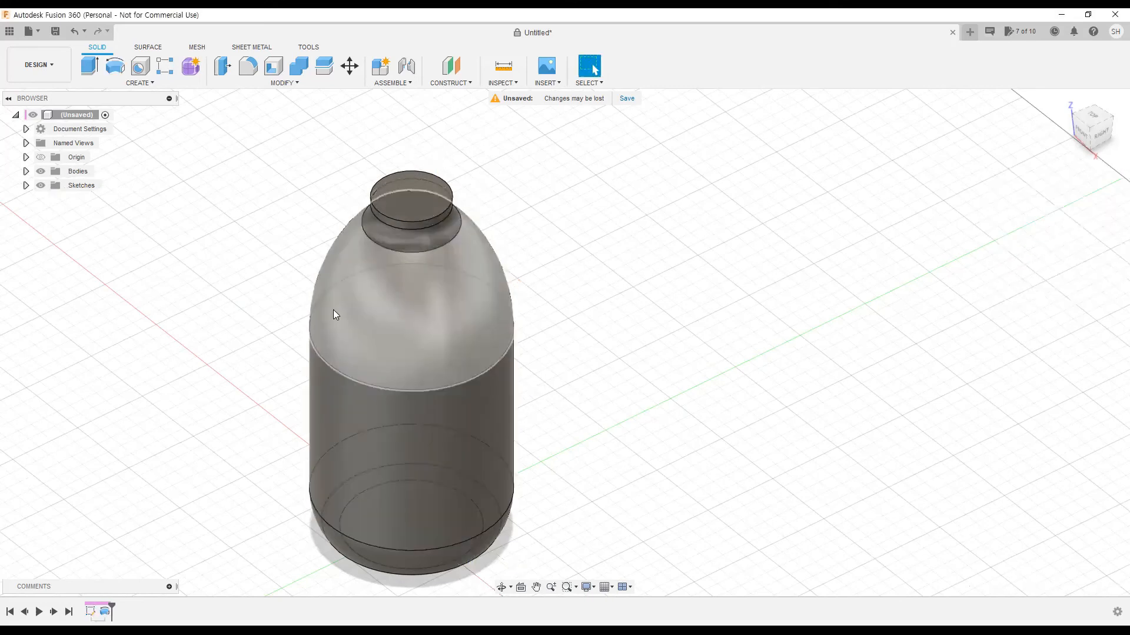
- Shell the bottle with the top neck face removed, using an inside thickness of 0.75 mm
{"action": "middle_click_drag", "start_coordinate": [370, 430], "coordinate": [426, 421]}
{"action": "scroll", "coordinate": [464, 356], "scroll_direction": "up", "scroll_amount": 2}
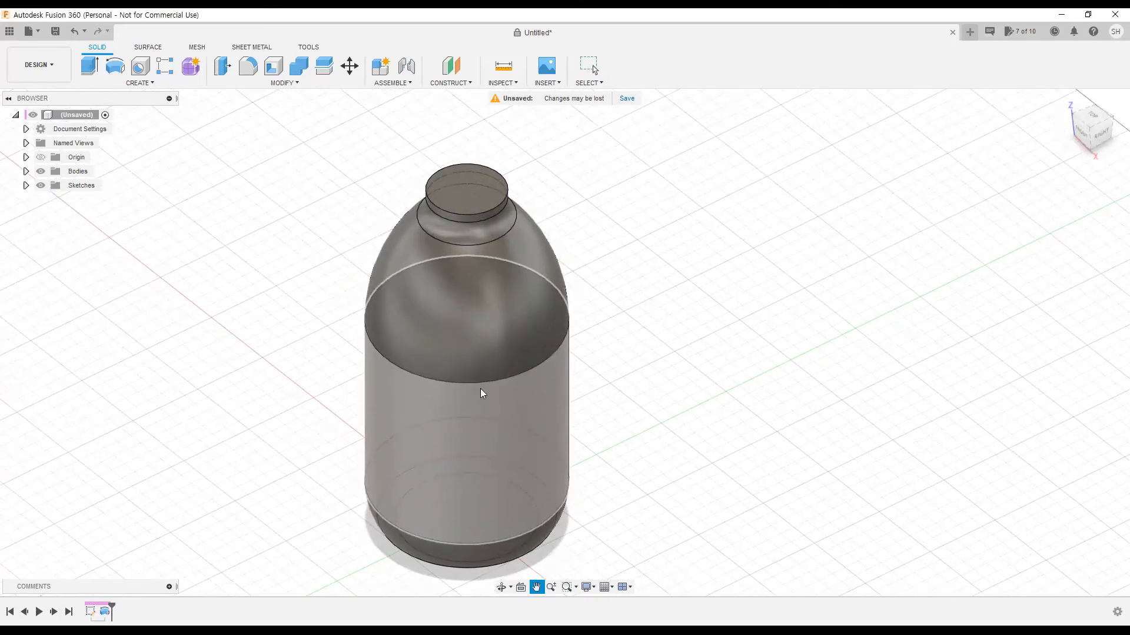
{"action": "left_click", "coordinate": [273, 66]}
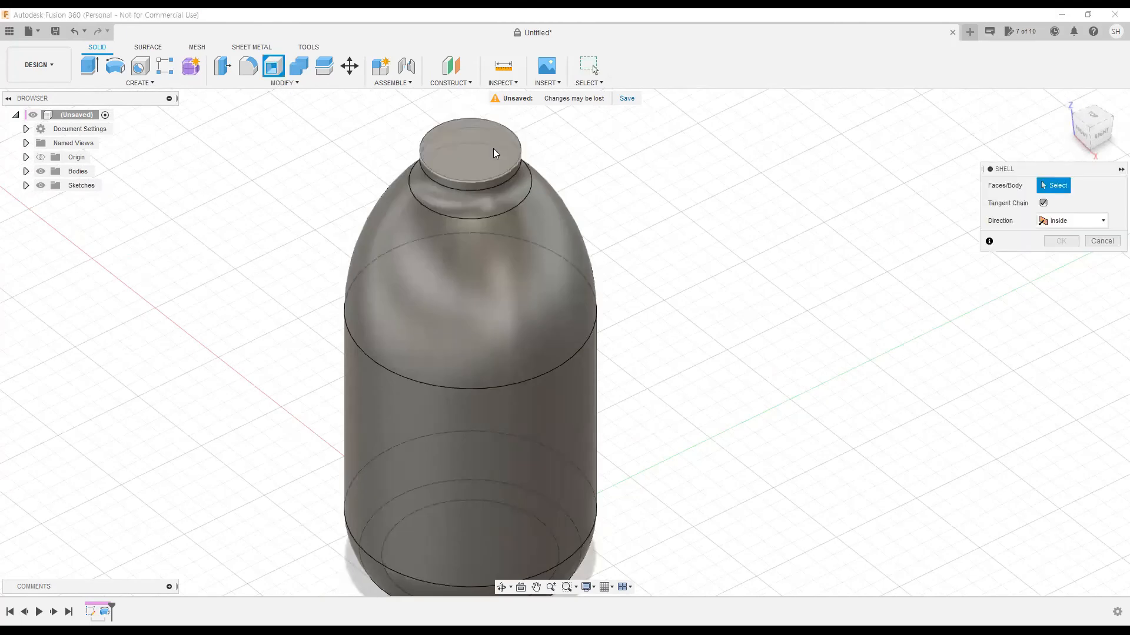
{"action": "left_click", "coordinate": [465, 154]}
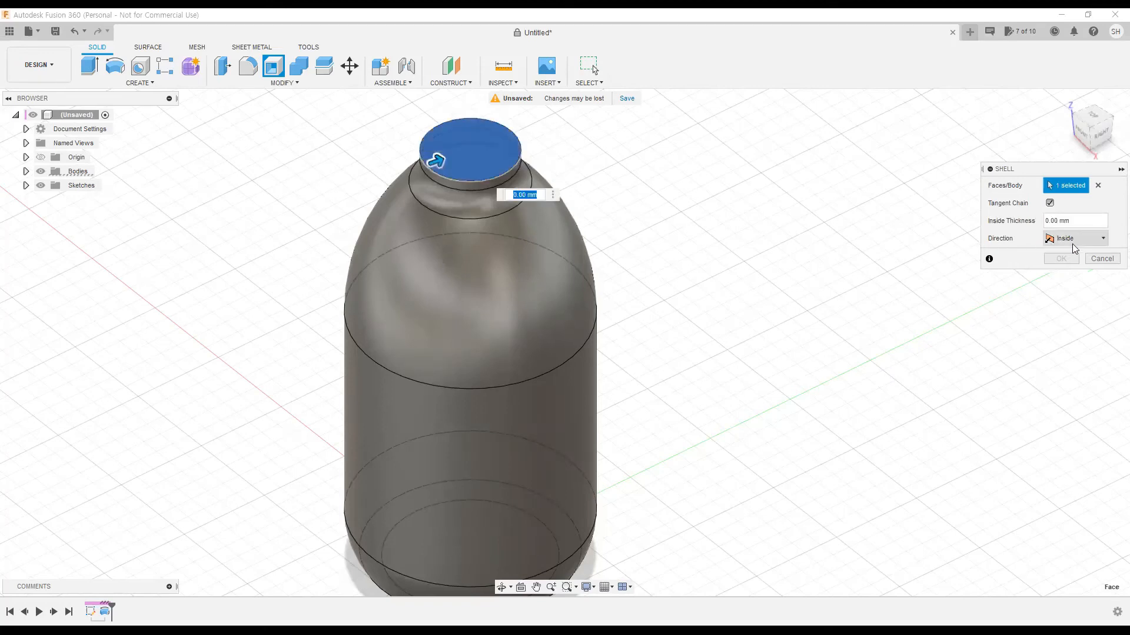
{"action": "type", "text": "0"}
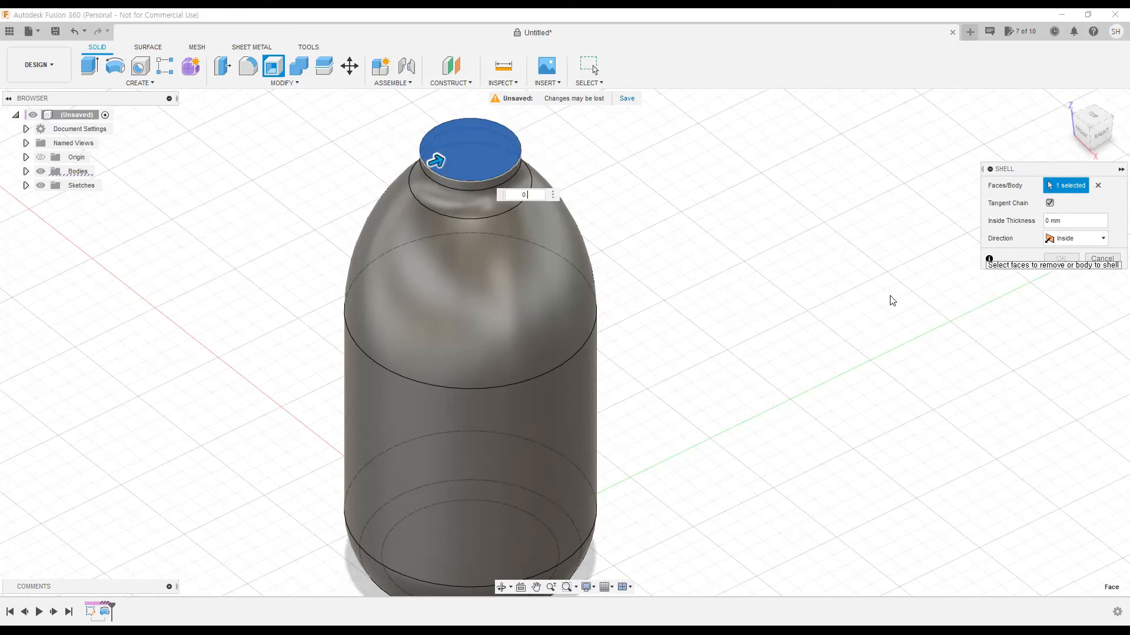
{"action": "key", "text": "Return"}
{"action": "scroll", "coordinate": [479, 307], "scroll_direction": "up", "scroll_amount": 5}
{"action": "scroll", "coordinate": [590, 352], "scroll_direction": "up", "scroll_amount": 3}
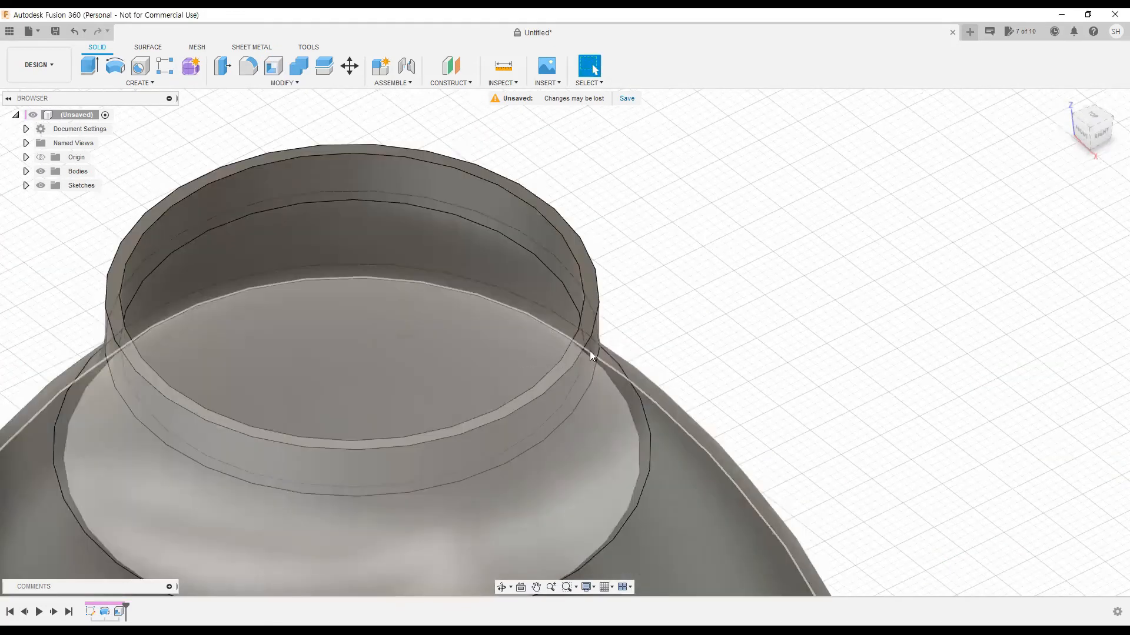
{"action": "scroll", "coordinate": [529, 312], "scroll_direction": "down", "scroll_amount": 6}
{"action": "mouse_move", "coordinate": [536, 360]}
{"action": "middle_mouse_down", "text": "shift"}
{"action": "mouse_move", "coordinate": [536, 403]}
{"action": "mouse_move", "coordinate": [532, 365]}
{"action": "middle_mouse_up", "text": "shift"}
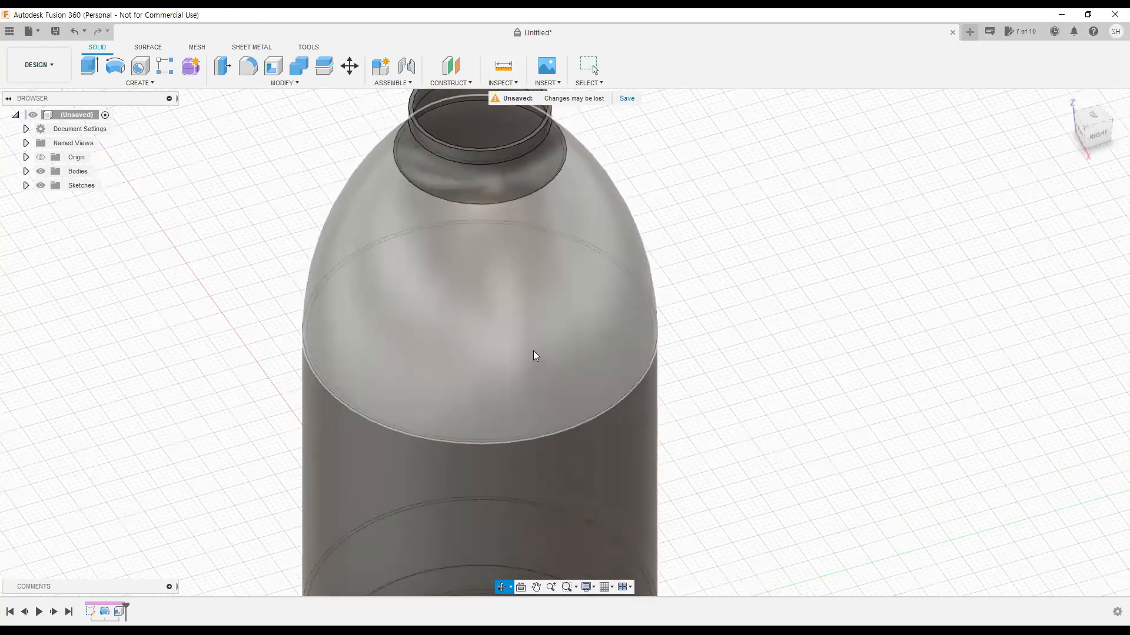
{"action": "scroll", "coordinate": [533, 351], "scroll_direction": "down", "scroll_amount": 3}
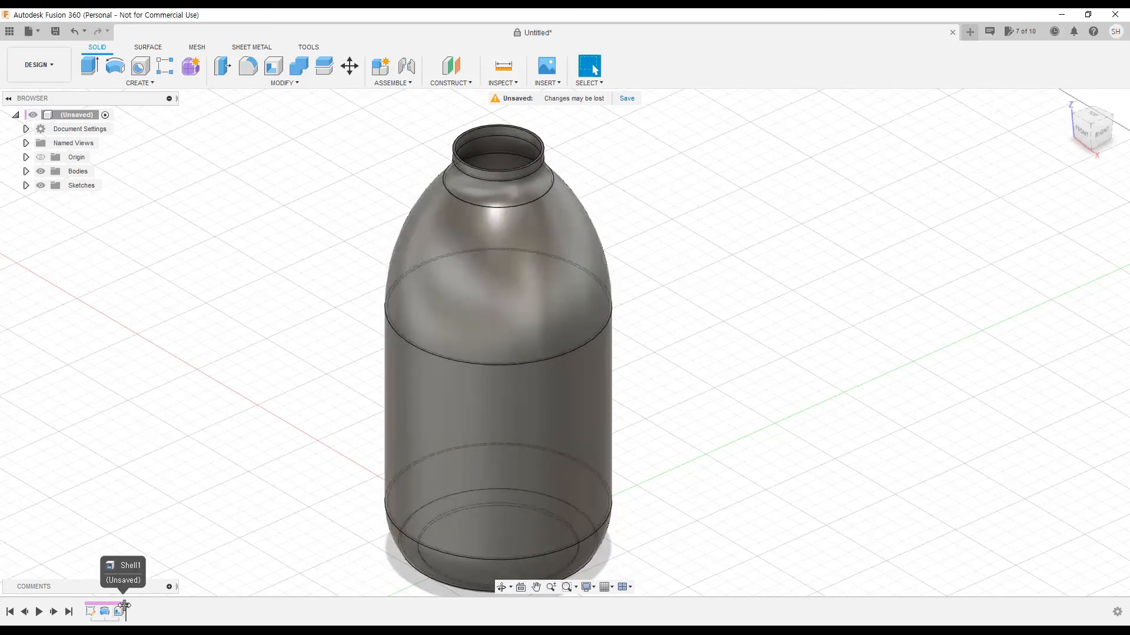
- Roll the design history back to just after the sketch and make Sketch1 visible
{"action": "left_click_drag", "start_coordinate": [124, 606], "coordinate": [112, 607]}
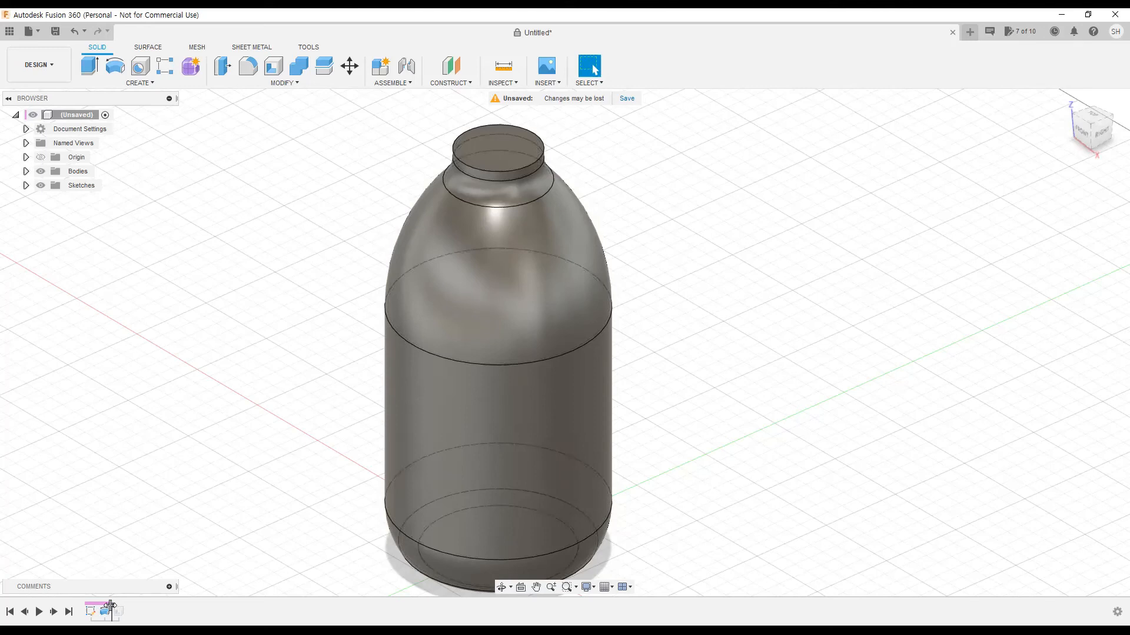
{"action": "left_click_drag", "start_coordinate": [110, 606], "coordinate": [97, 606]}
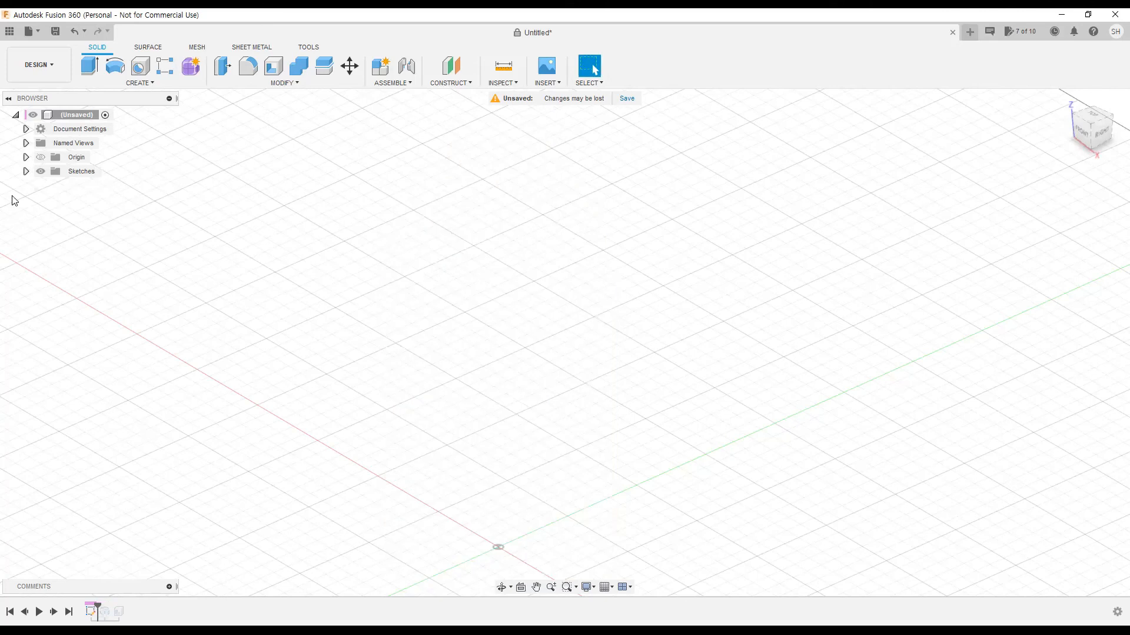
{"action": "left_click", "coordinate": [26, 171]}
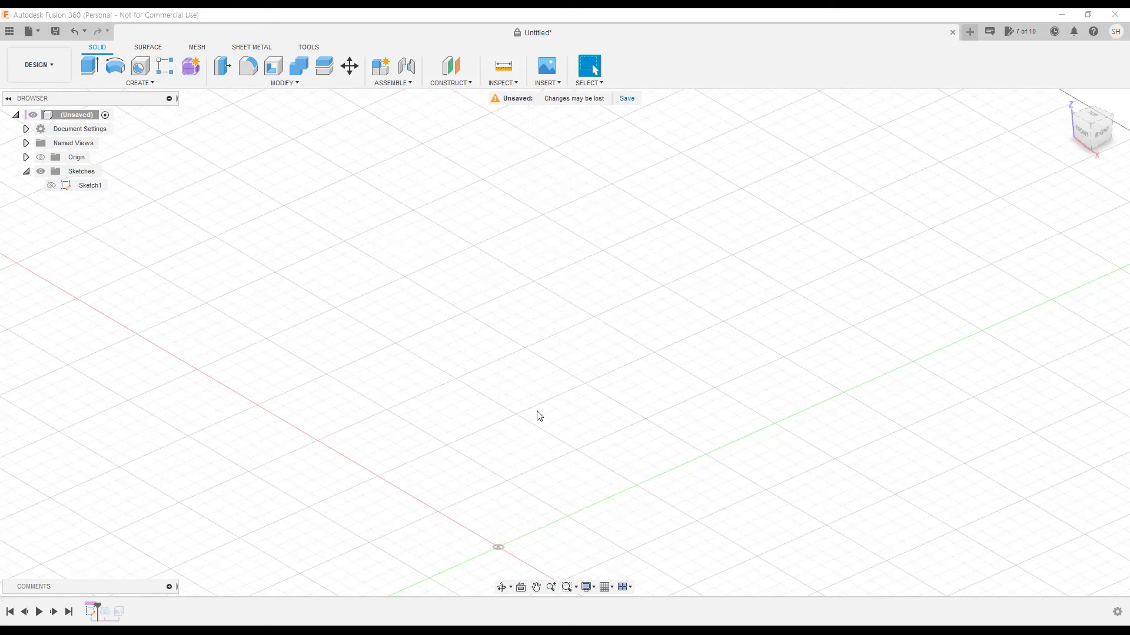
{"action": "left_click", "coordinate": [51, 184]}
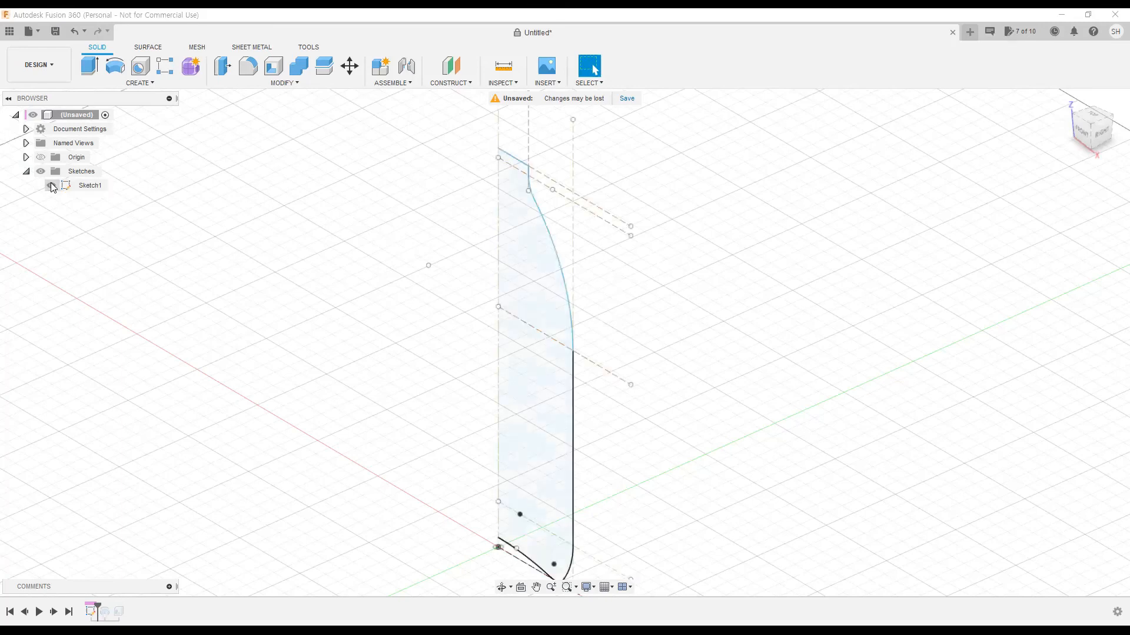
- Roll the design history forward past the shell to restore the hollow bottle
{"action": "left_click_drag", "start_coordinate": [98, 606], "coordinate": [126, 608]}
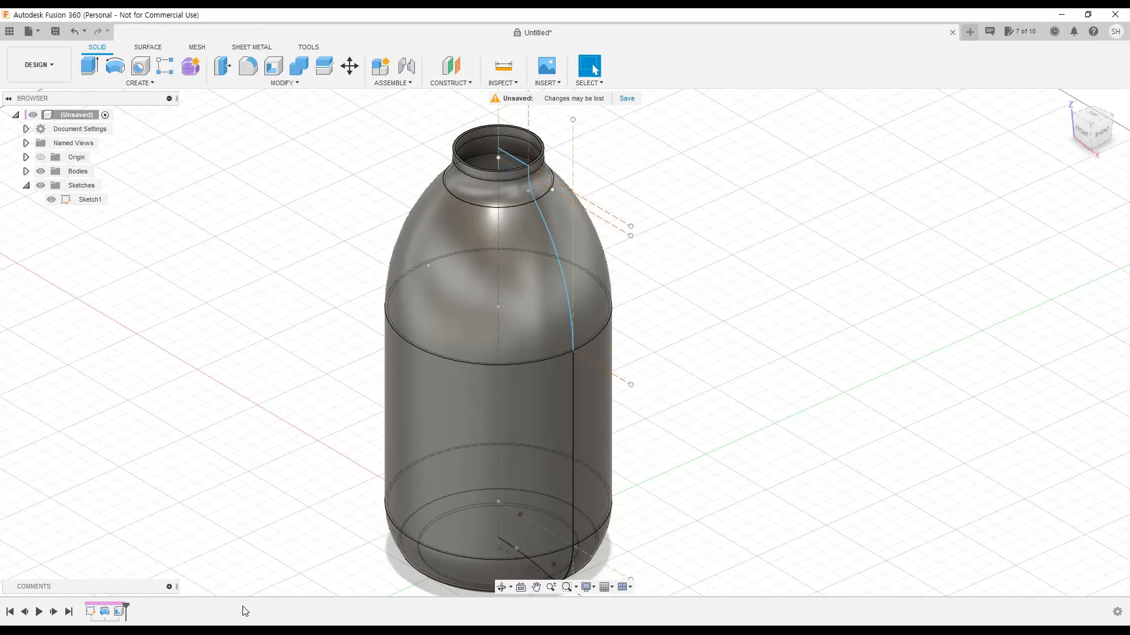
{"action": "scroll", "coordinate": [500, 406], "scroll_direction": "up", "scroll_amount": 5}
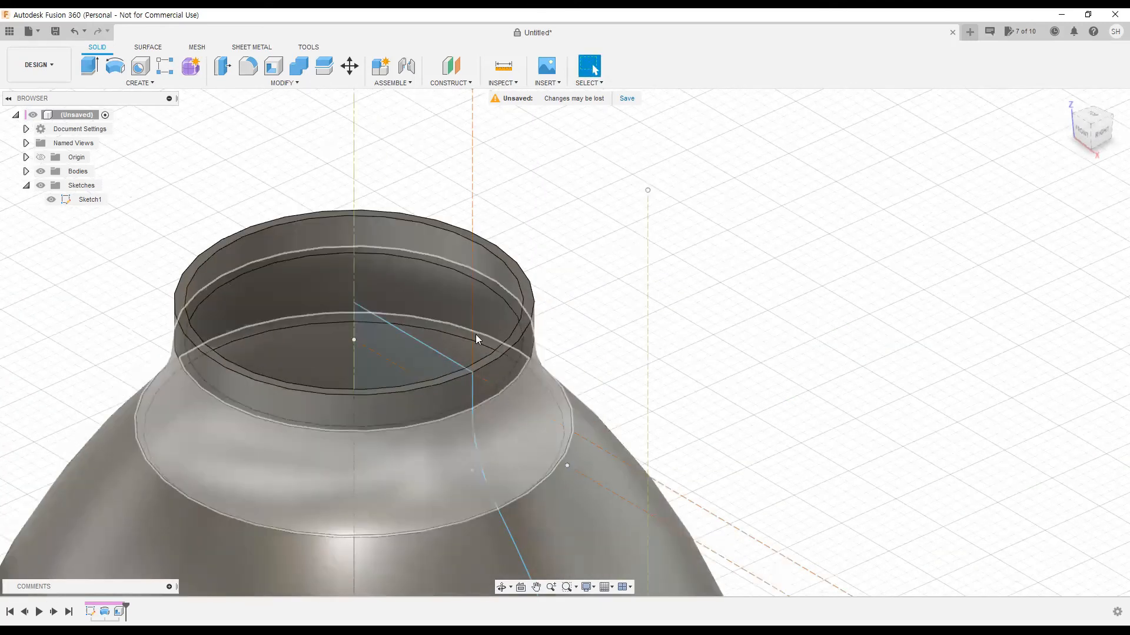
{"action": "scroll", "coordinate": [475, 334], "scroll_direction": "up", "scroll_amount": 3}
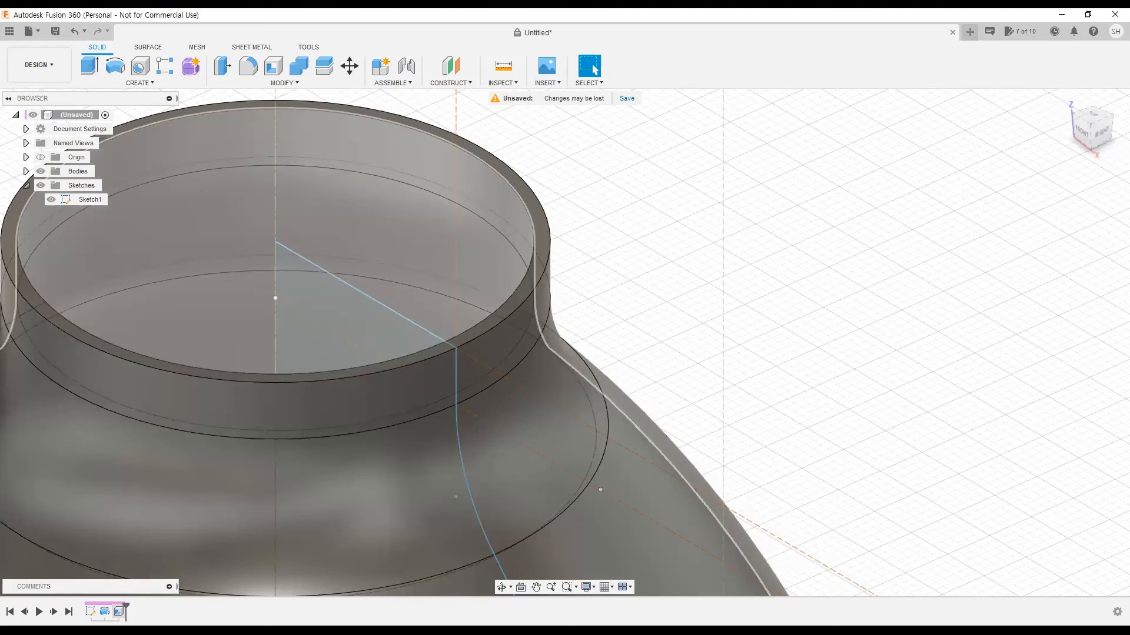
- Edit the existing shell feature and set its inside thickness to 0.6 mm
{"action": "double_click", "coordinate": [120, 612]}
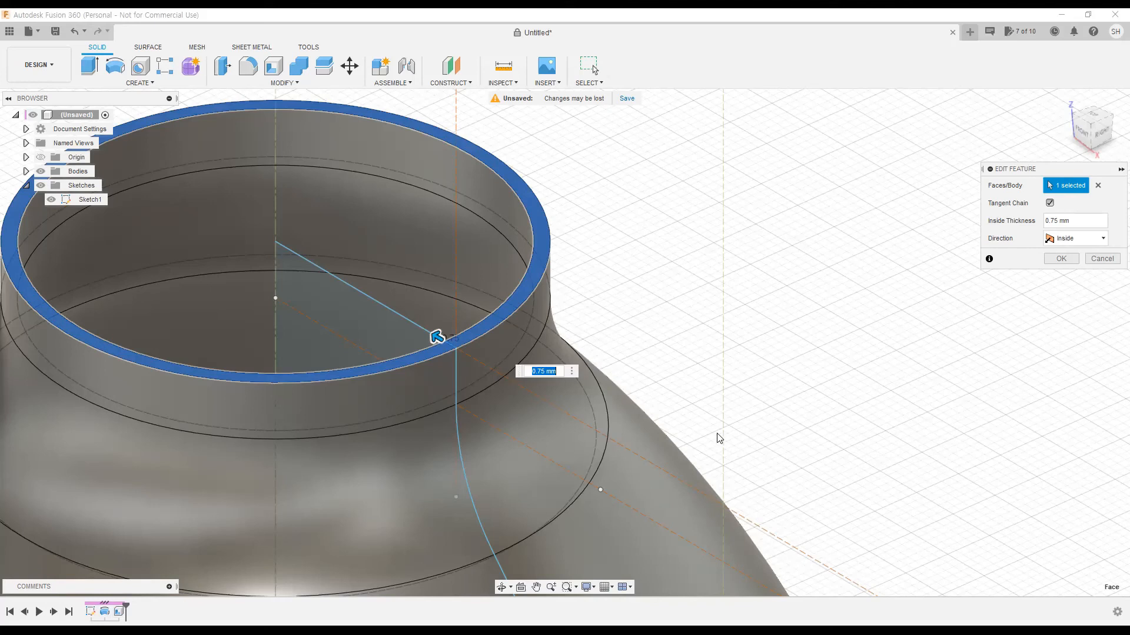
{"action": "key", "text": "Tab"}
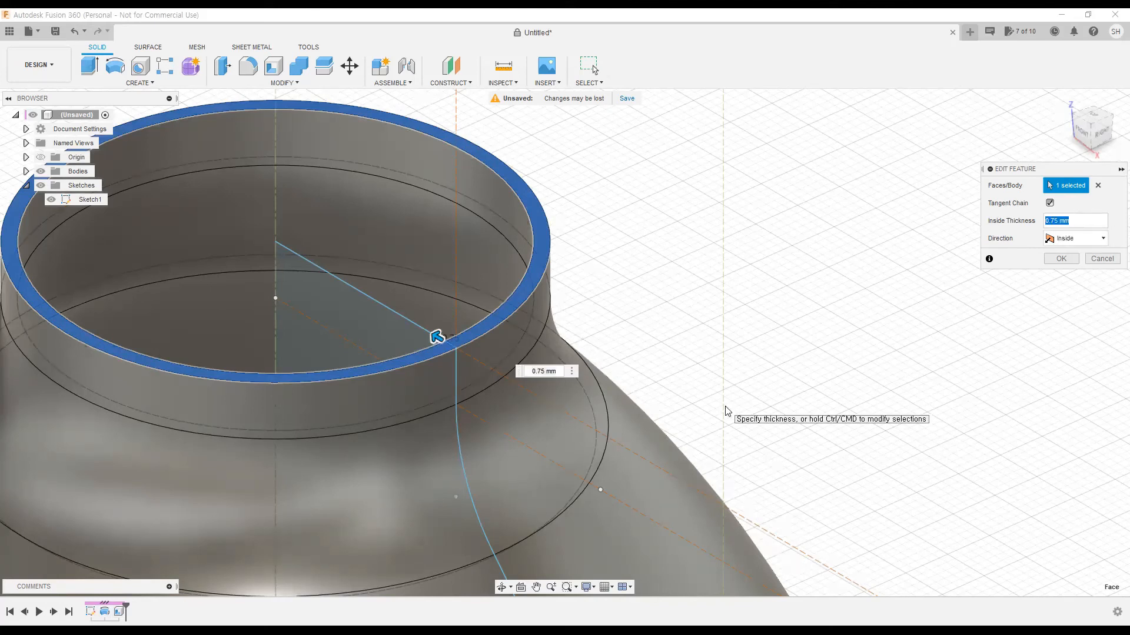
{"action": "type", "text": "0.6"}
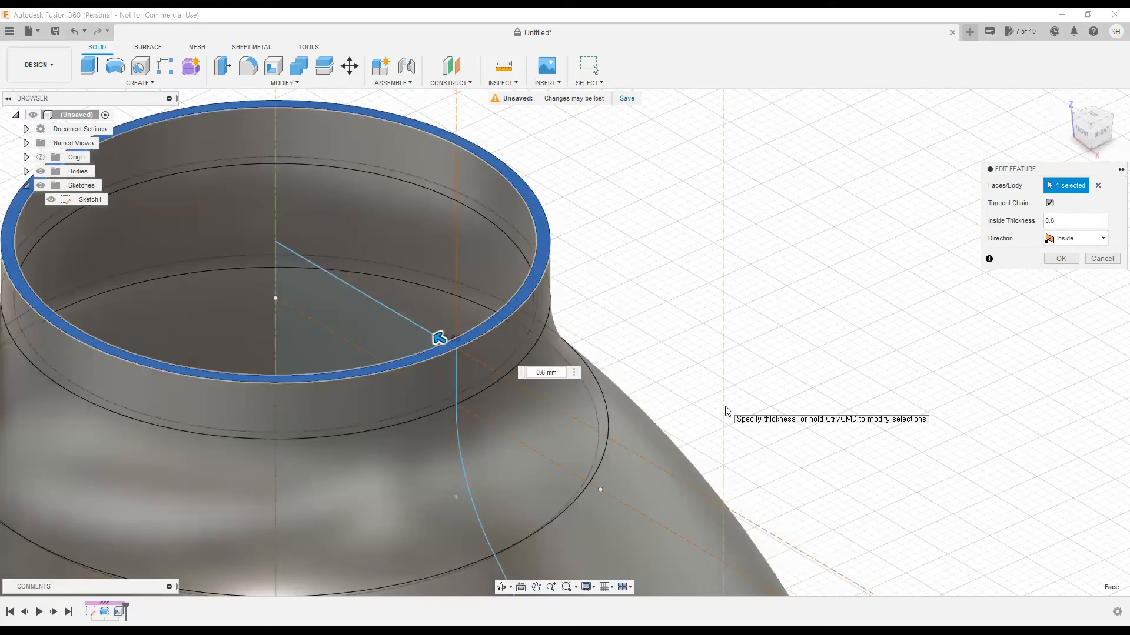
{"action": "left_click", "coordinate": [1053, 257]}
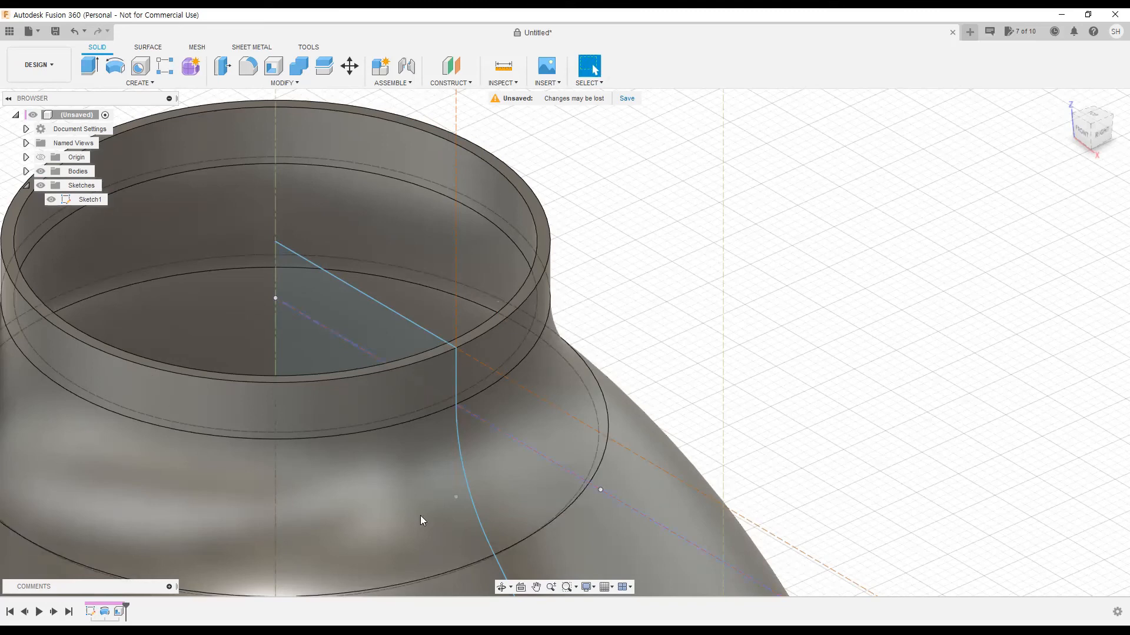
{"action": "middle_click_drag", "start_coordinate": [374, 477], "coordinate": [580, 344]}
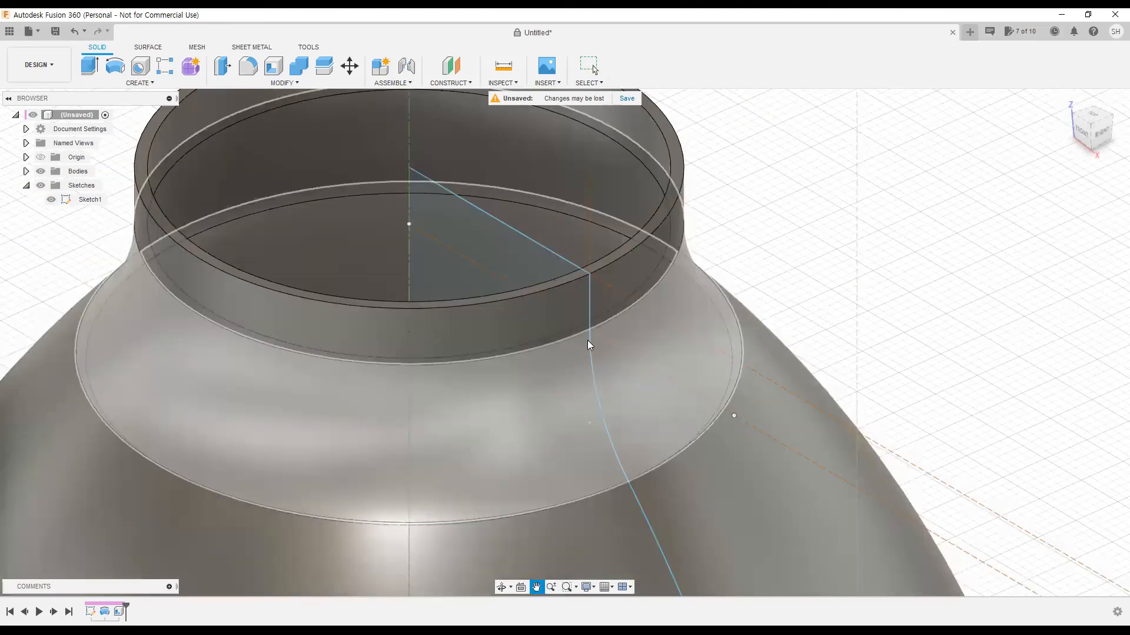
{"action": "scroll", "coordinate": [588, 341], "scroll_direction": "down", "scroll_amount": 5}
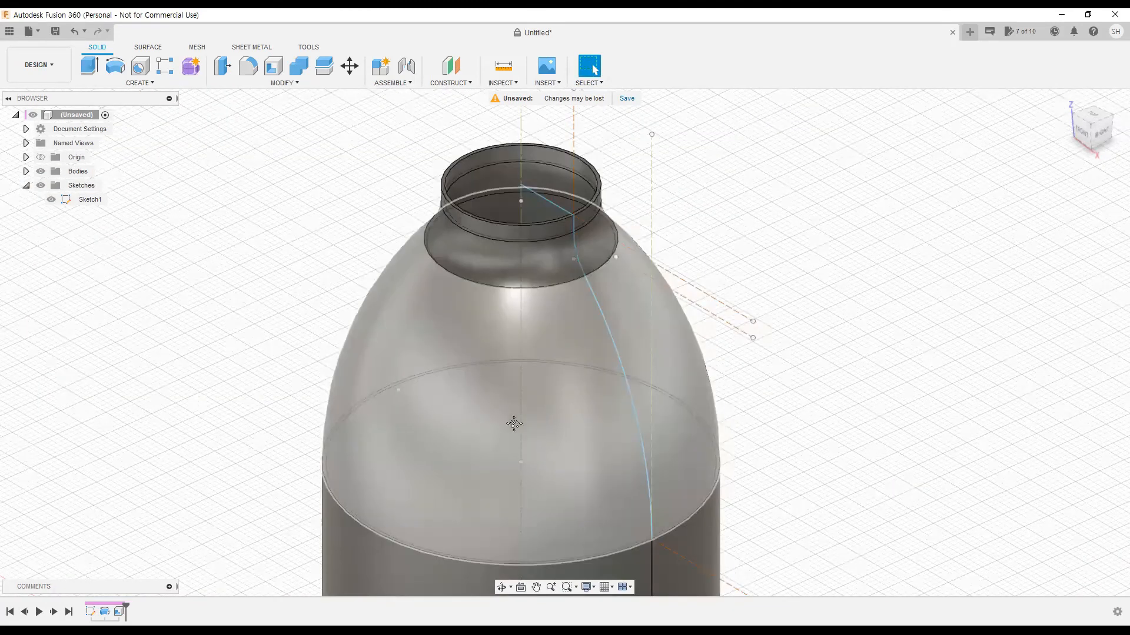
- Edit the bottle's revolve feature and set its angle to 180 degrees for a half-bottle section
{"action": "middle_click_drag", "start_coordinate": [514, 424], "coordinate": [396, 426]}
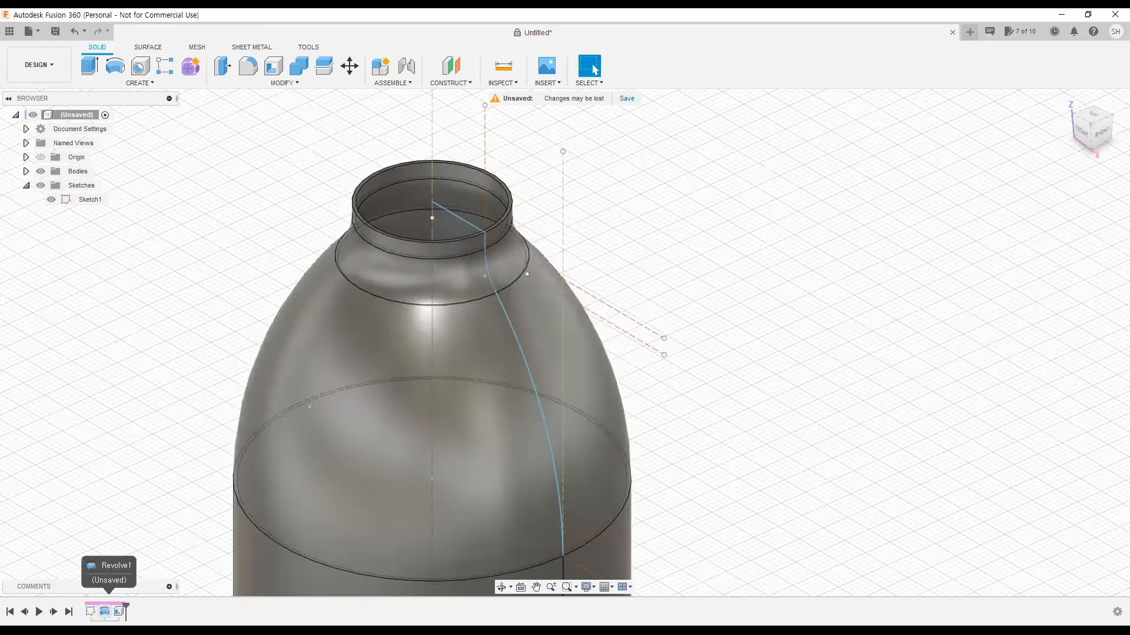
{"action": "double_click", "coordinate": [107, 613]}
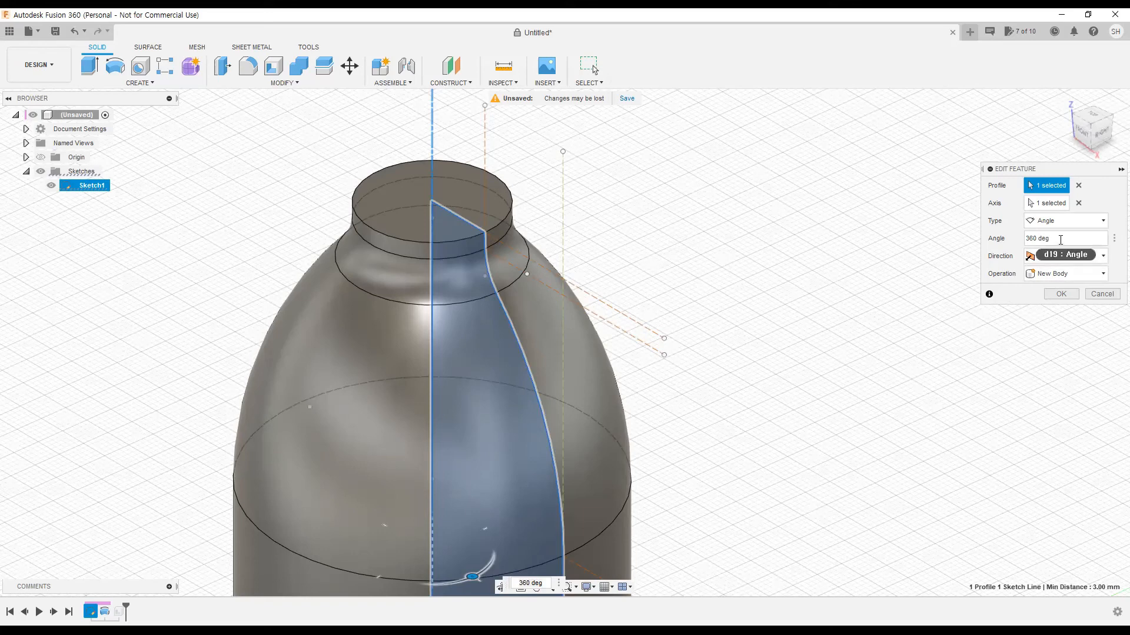
{"action": "key", "text": "ctrl+a"}
{"action": "type", "text": "180"}
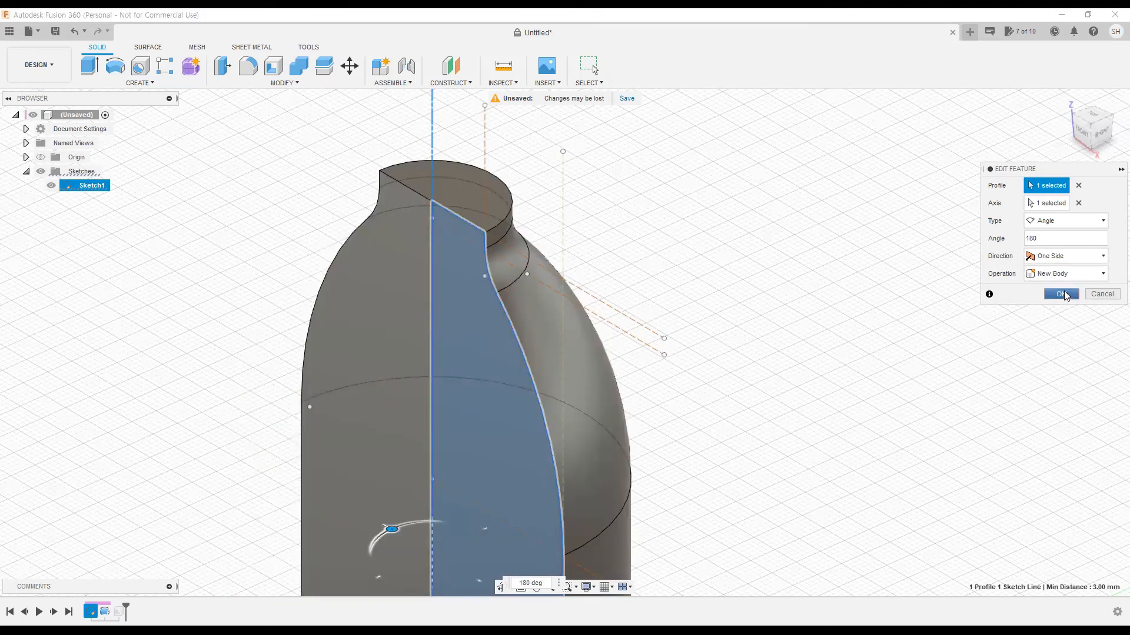
{"action": "left_click", "coordinate": [1063, 294]}
{"action": "middle_click_drag", "start_coordinate": [754, 441], "coordinate": [789, 360]}
{"action": "middle_click_drag", "start_coordinate": [618, 327], "coordinate": [616, 416]}
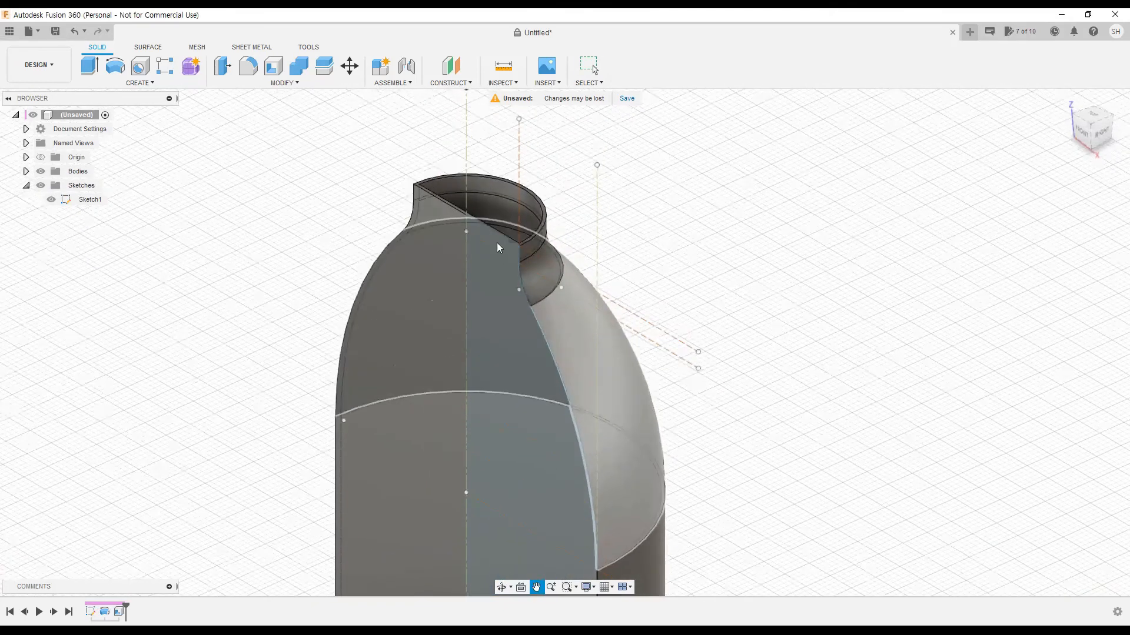
{"action": "scroll", "coordinate": [493, 212], "scroll_direction": "up", "scroll_amount": 6}
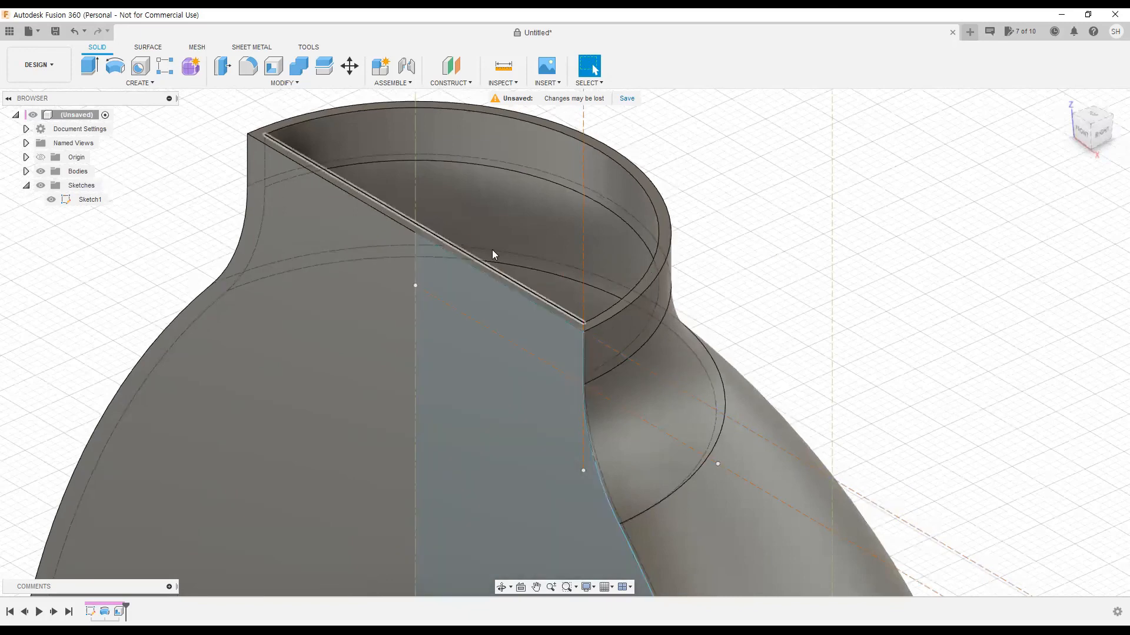
{"action": "scroll", "coordinate": [485, 328], "scroll_direction": "down", "scroll_amount": 4}
{"action": "scroll", "coordinate": [558, 373], "scroll_direction": "down", "scroll_amount": 2}
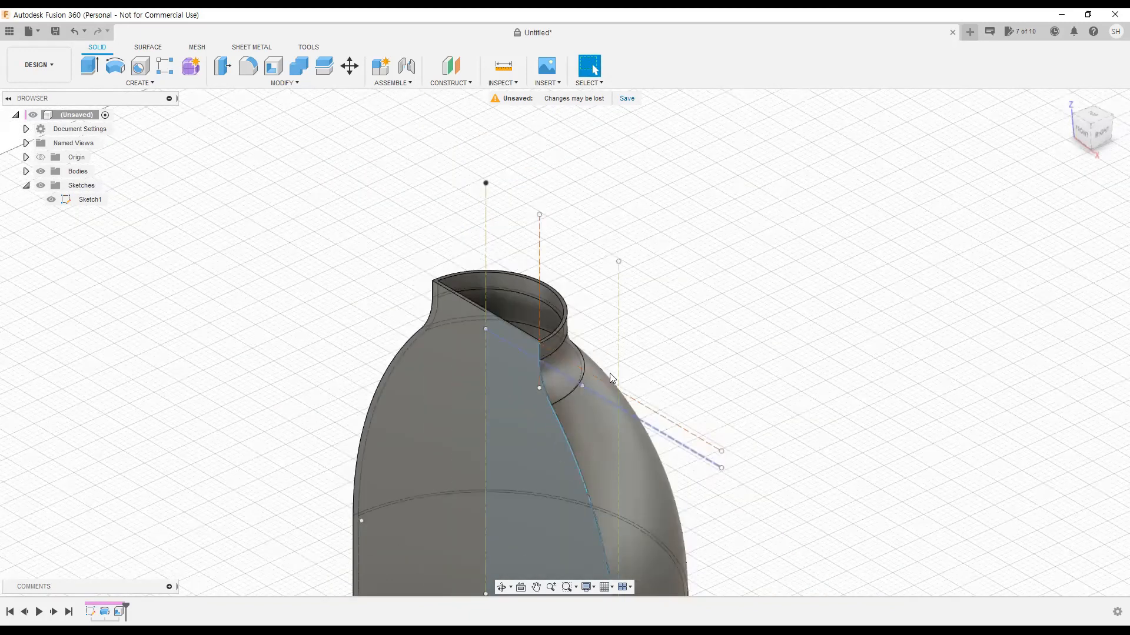
{"action": "middle_click_drag", "start_coordinate": [616, 408], "coordinate": [616, 454], "text": "shift"}
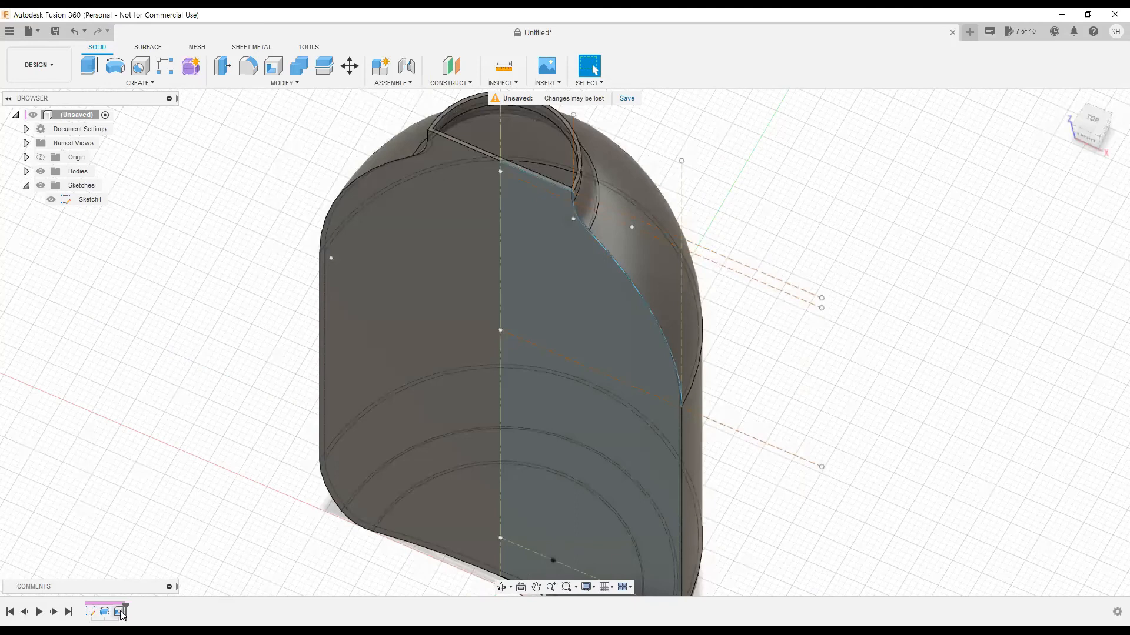
- Edit the shell feature, clearing the neck face and selecting the flat cut face as the face to remove
{"action": "double_click", "coordinate": [121, 612]}
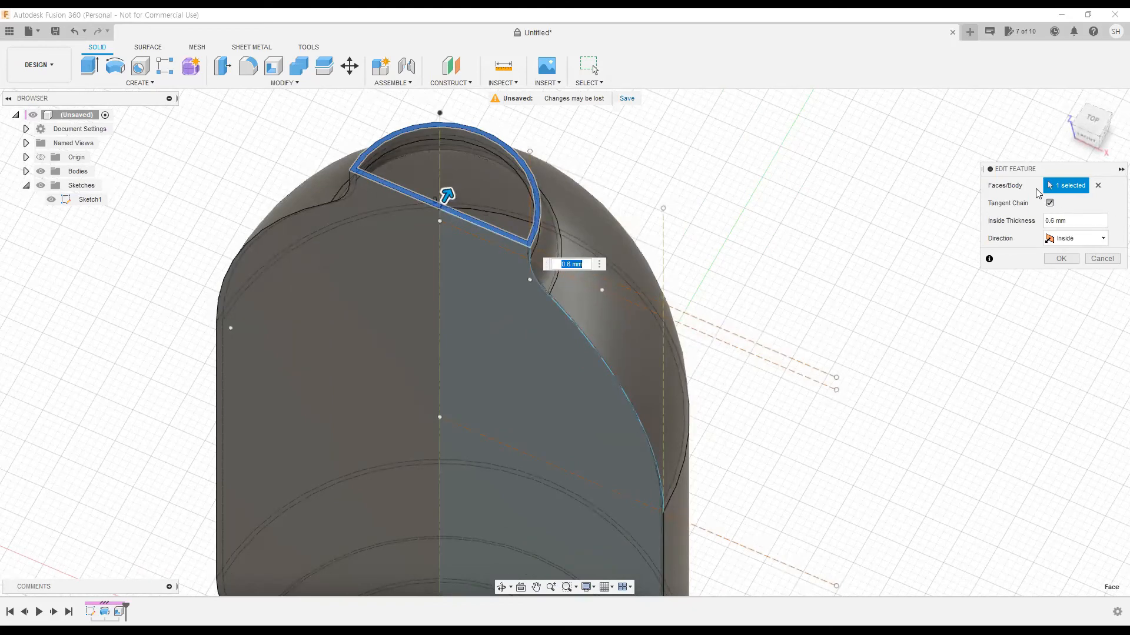
{"action": "left_click", "coordinate": [1097, 186]}
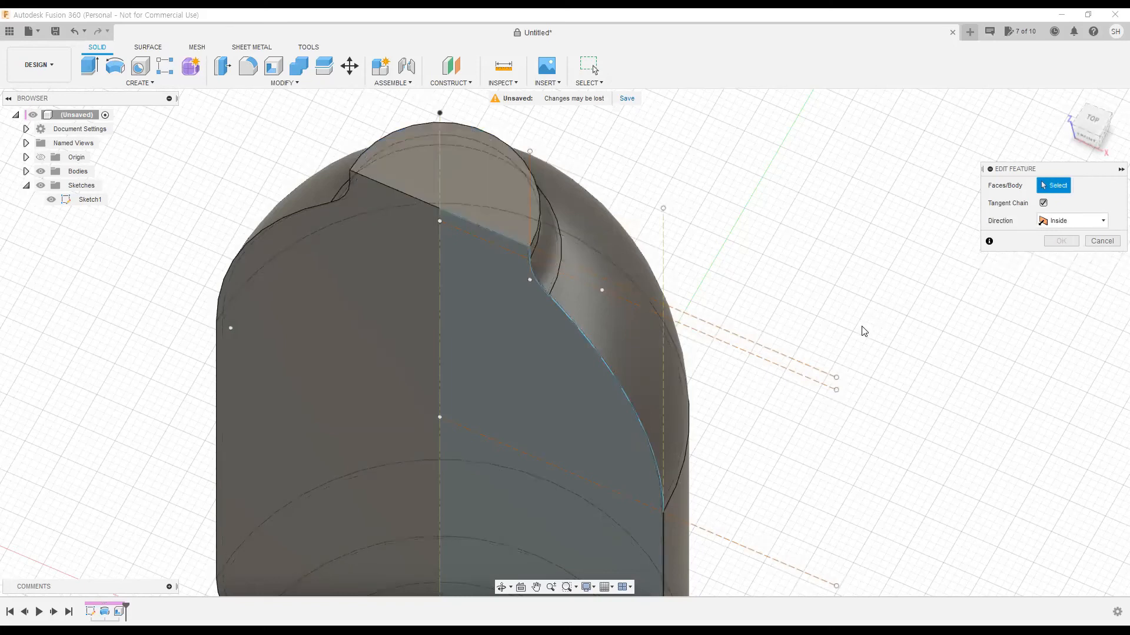
{"action": "left_click", "coordinate": [501, 211]}
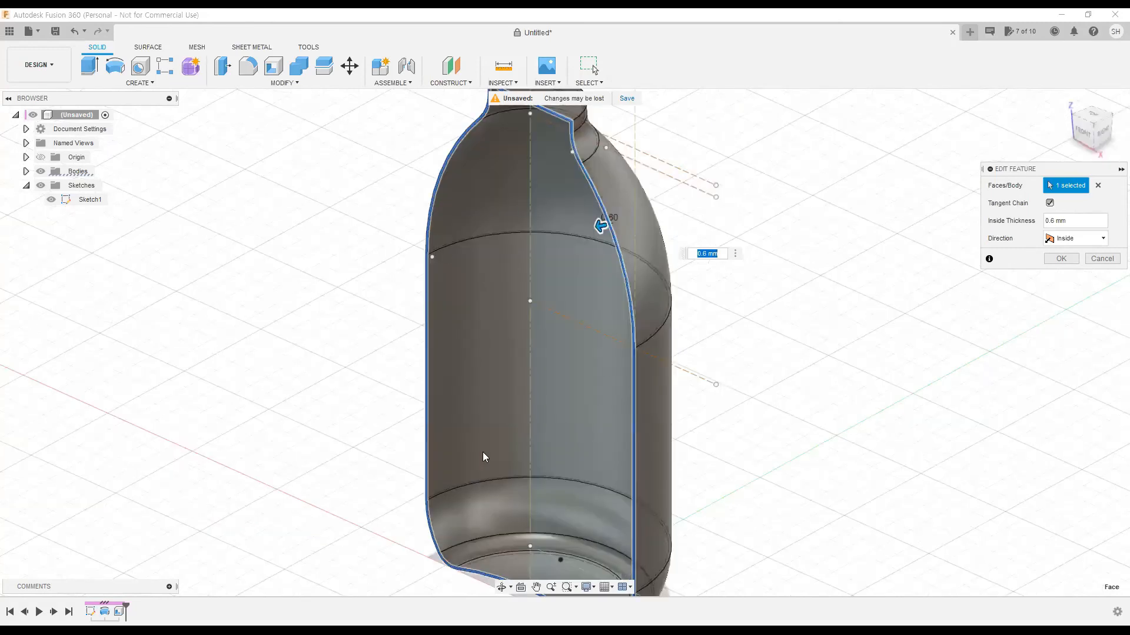
{"action": "left_click", "coordinate": [1061, 259]}
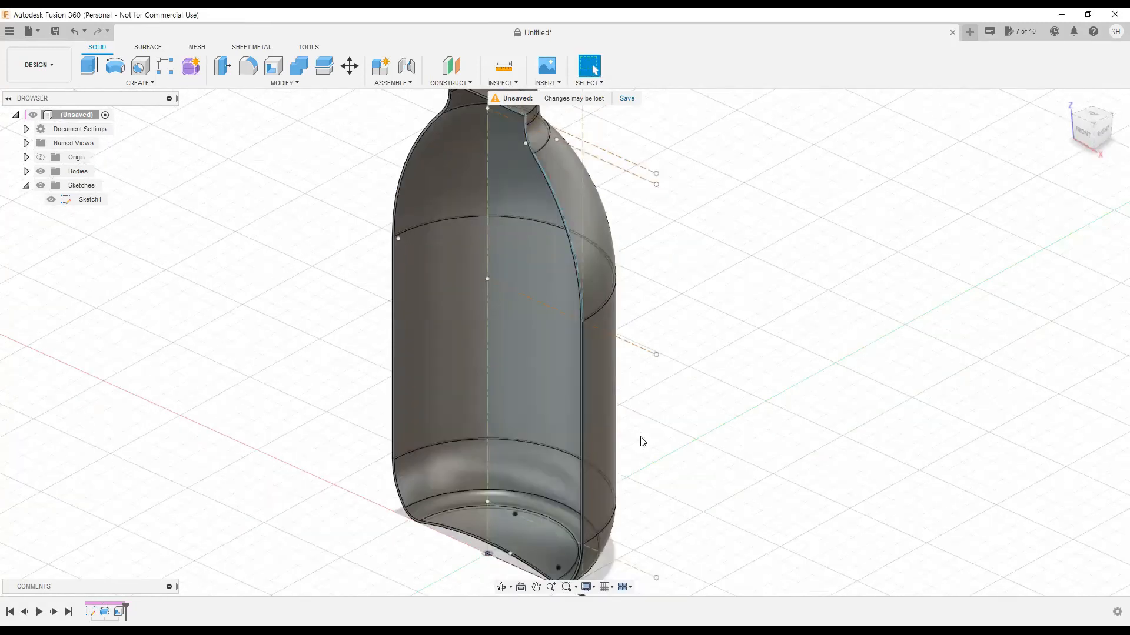
{"action": "middle_click_drag", "start_coordinate": [641, 444], "coordinate": [657, 432]}
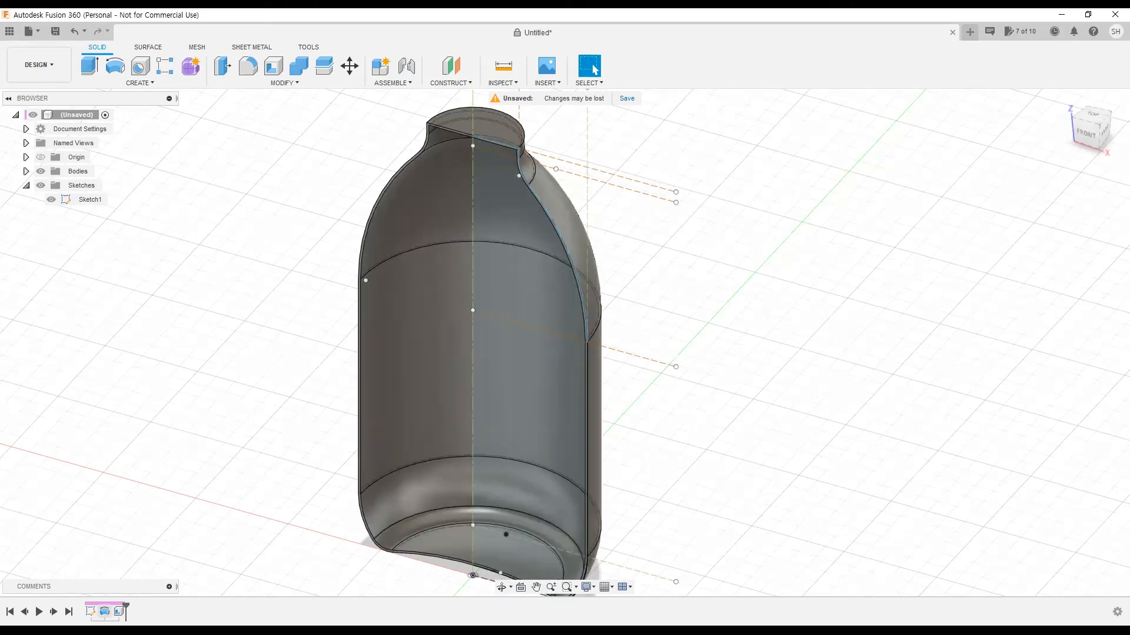
- Edit the revolve feature and set its angle to 360 degrees
{"action": "double_click", "coordinate": [105, 612]}
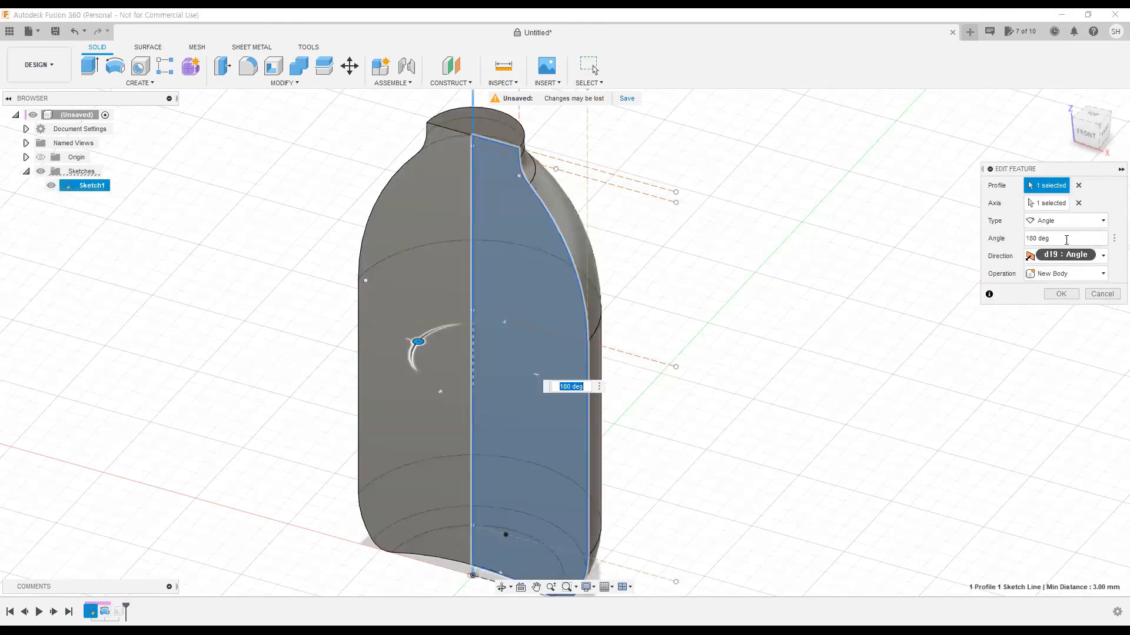
{"action": "left_click", "coordinate": [1066, 240]}
{"action": "type", "text": "360"}
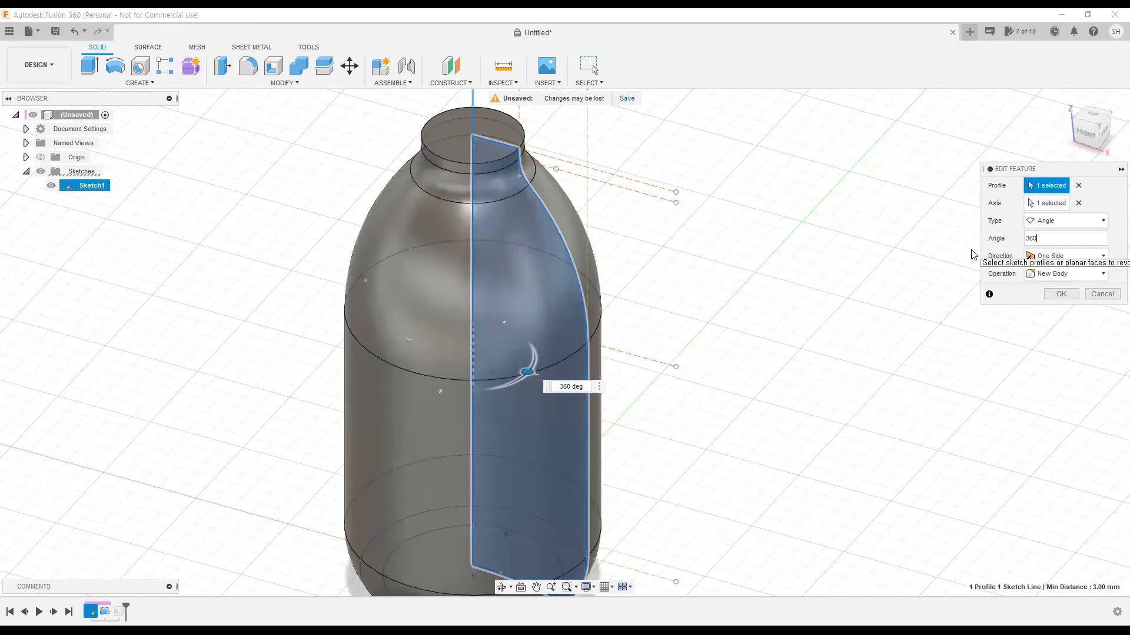
{"action": "left_click", "coordinate": [592, 66]}
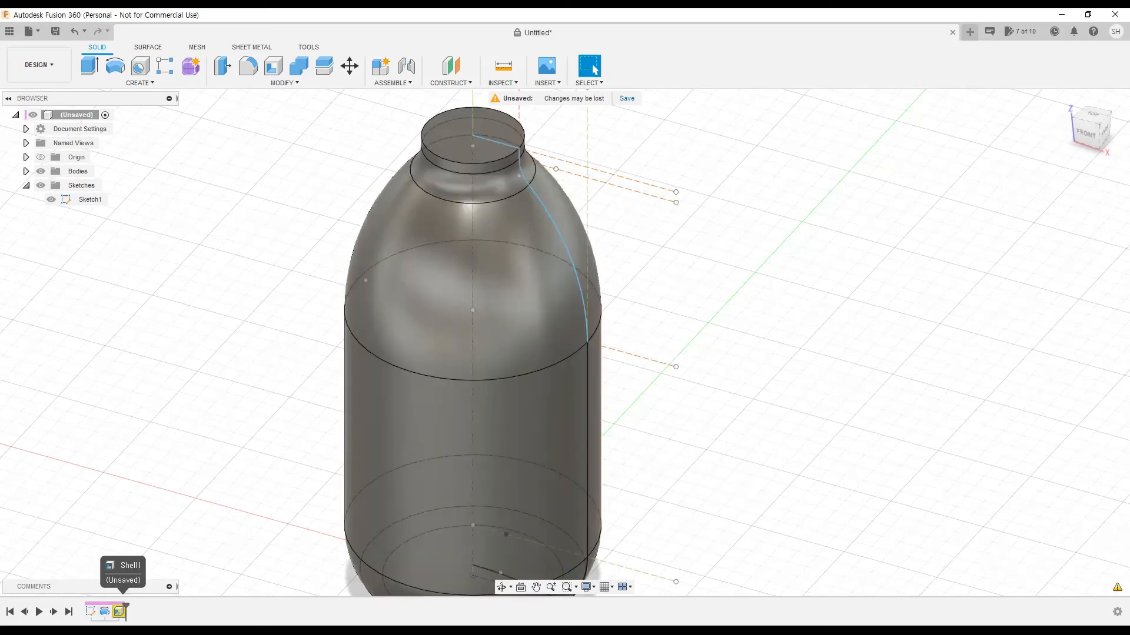
- Edit the shell feature, select the neck's top face for removal, and set the inside thickness to 0.75 mm
{"action": "double_click", "coordinate": [120, 612]}
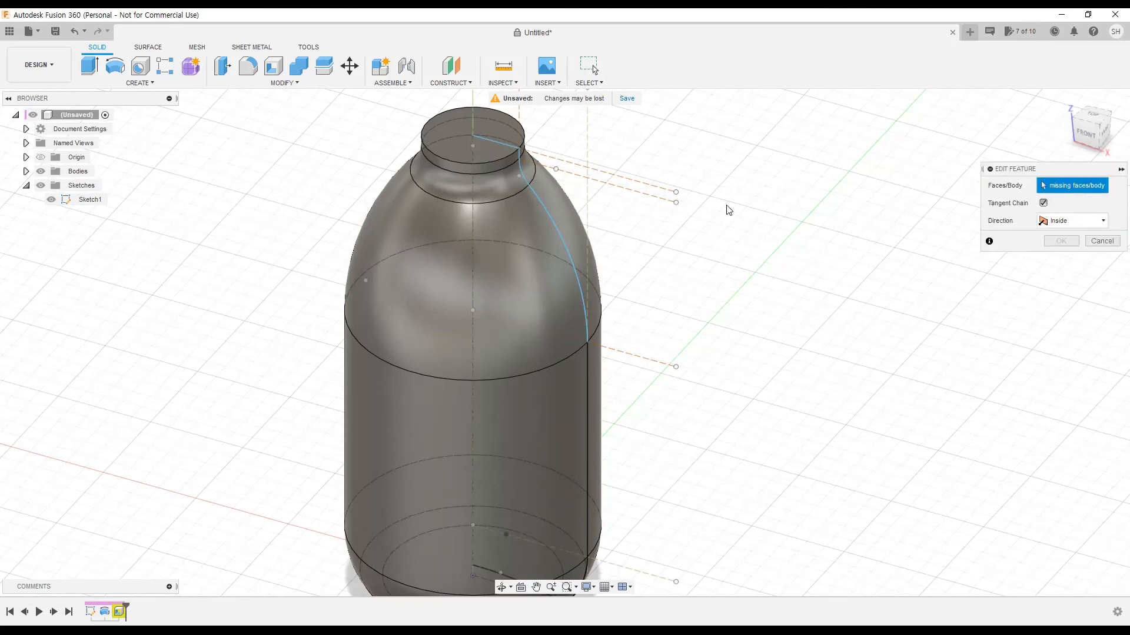
{"action": "scroll", "coordinate": [479, 356], "scroll_direction": "up", "scroll_amount": 5}
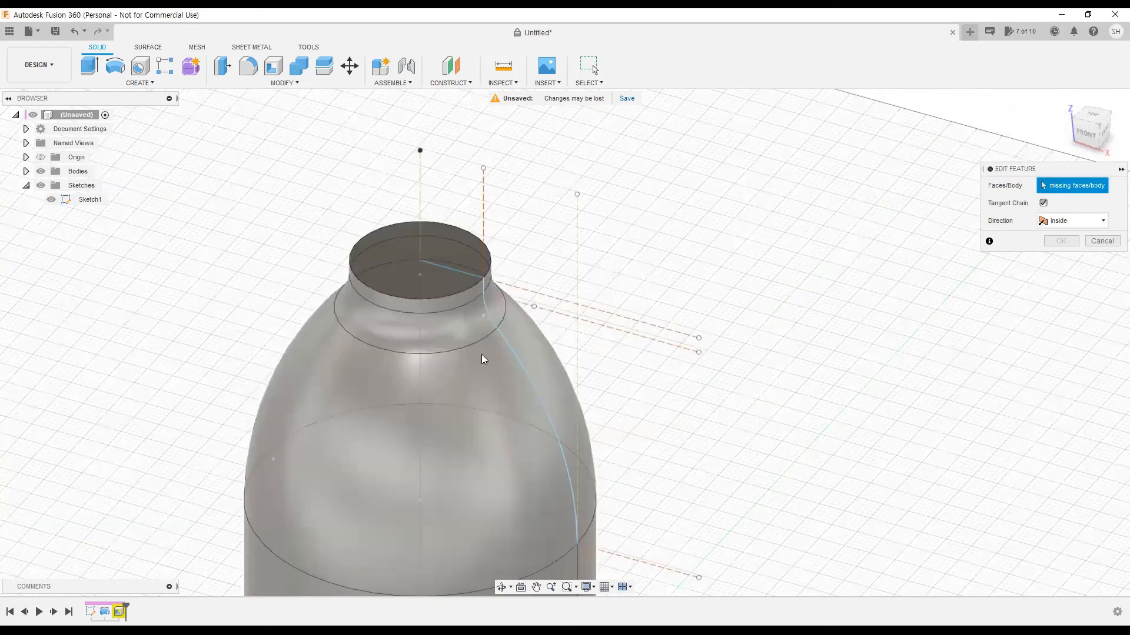
{"action": "scroll", "coordinate": [469, 371], "scroll_direction": "up", "scroll_amount": 2}
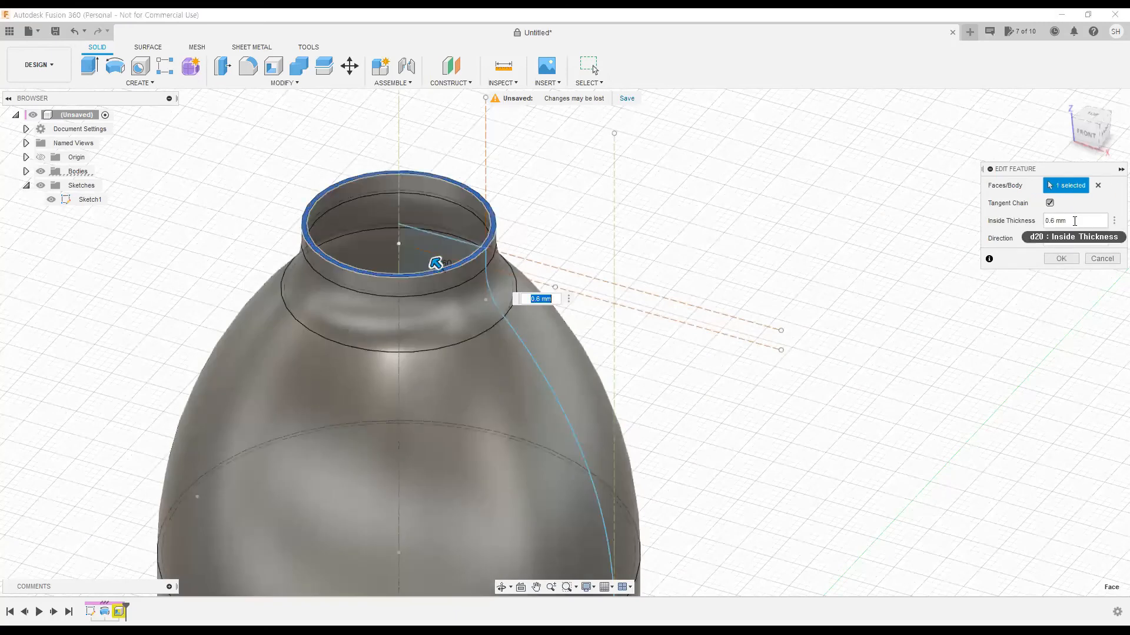
{"action": "left_click", "coordinate": [1074, 221]}
{"action": "type", "text": "0.75"}
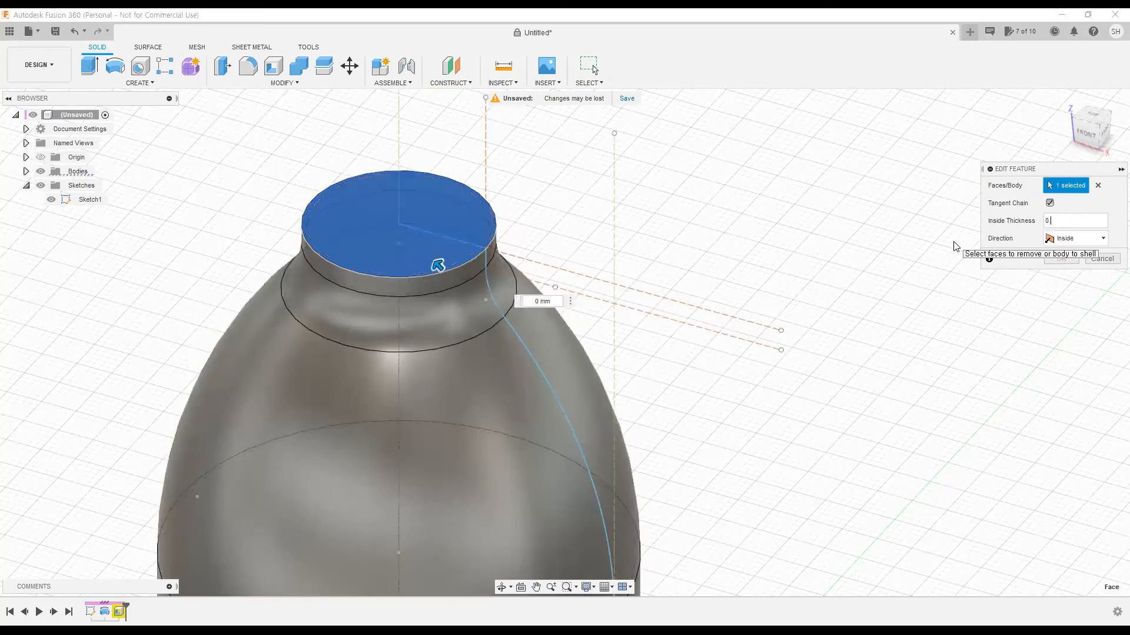
{"action": "left_click", "coordinate": [1065, 259]}
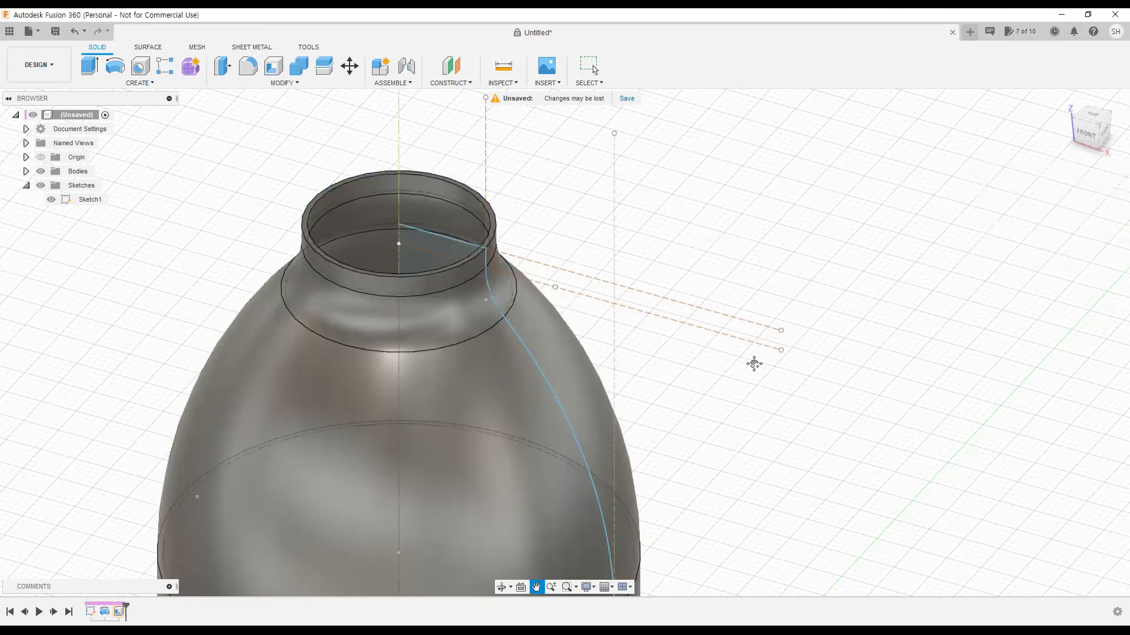
- Open the bottle profile sketch for editing from the design history
{"action": "middle_click_drag", "start_coordinate": [754, 363], "coordinate": [735, 318]}
{"action": "scroll", "coordinate": [712, 384], "scroll_direction": "down", "scroll_amount": 3}
{"action": "middle_click_drag", "start_coordinate": [710, 402], "coordinate": [657, 335]}
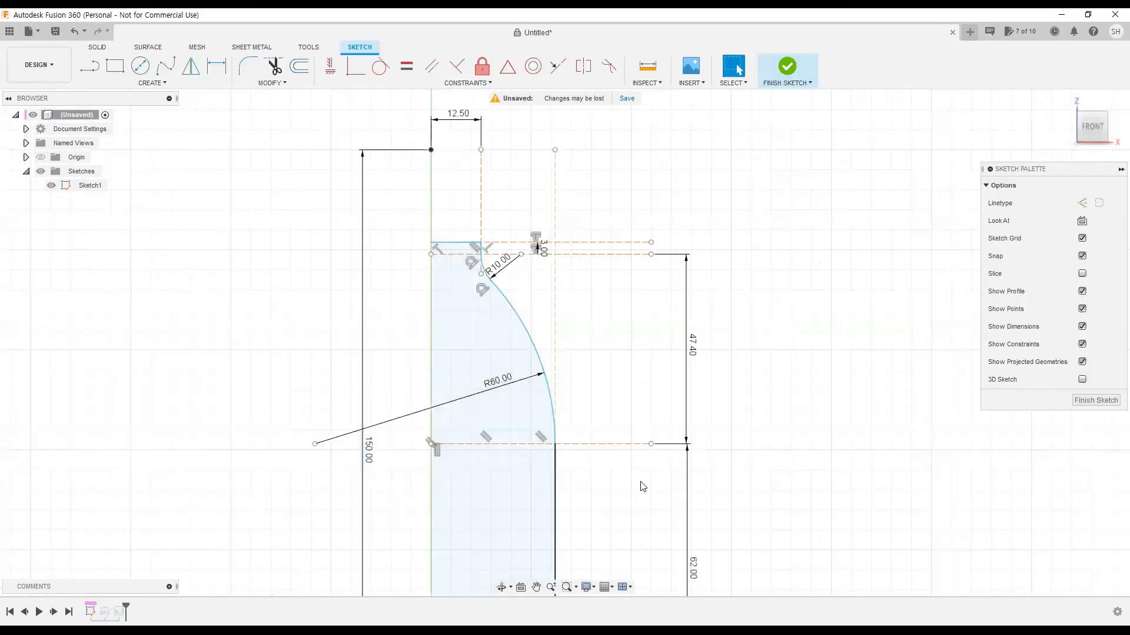
{"action": "middle_click_drag", "start_coordinate": [641, 481], "coordinate": [673, 305]}
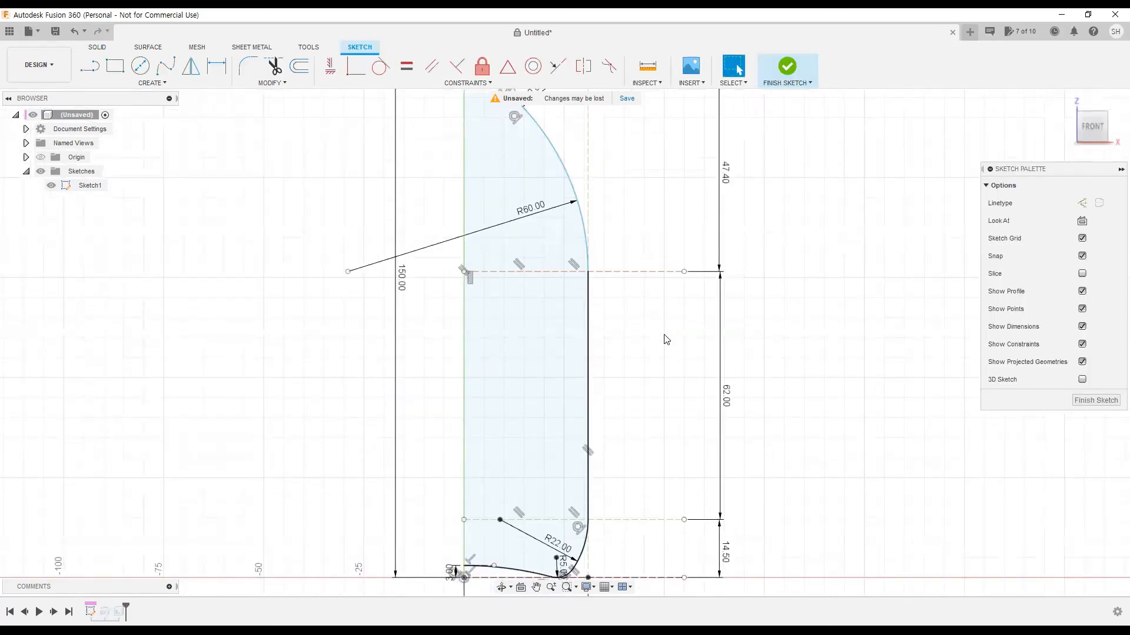
{"action": "scroll", "coordinate": [648, 382], "scroll_direction": "down", "scroll_amount": 1}
{"action": "middle_click_drag", "start_coordinate": [641, 388], "coordinate": [570, 383]}
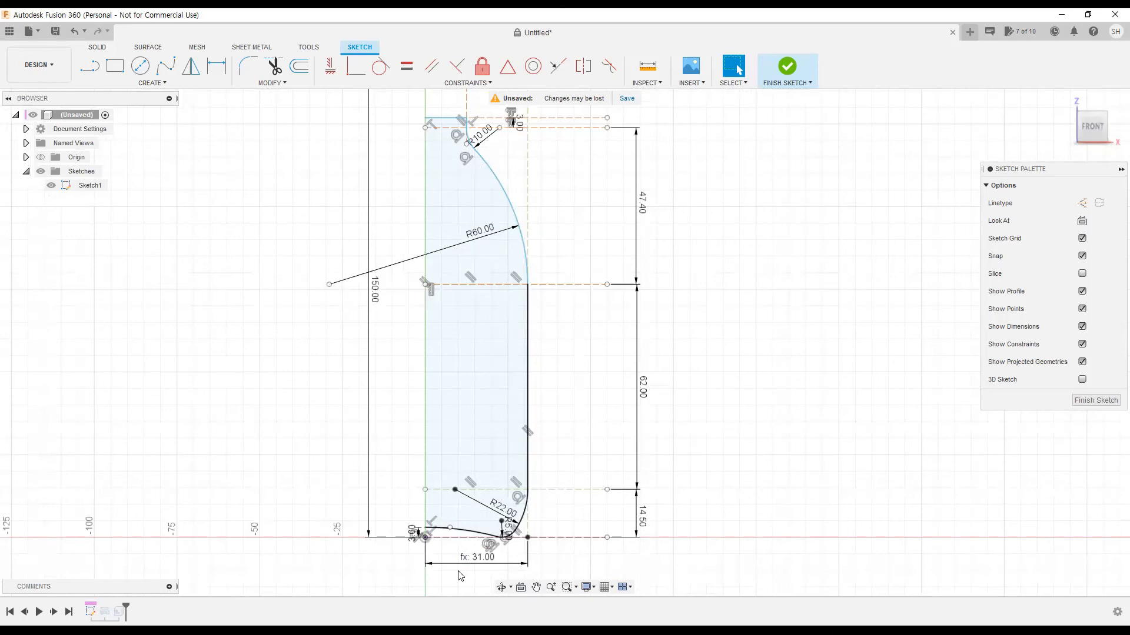
- Try to set the diameter user parameter to 80 mm
{"action": "left_click", "coordinate": [273, 82]}
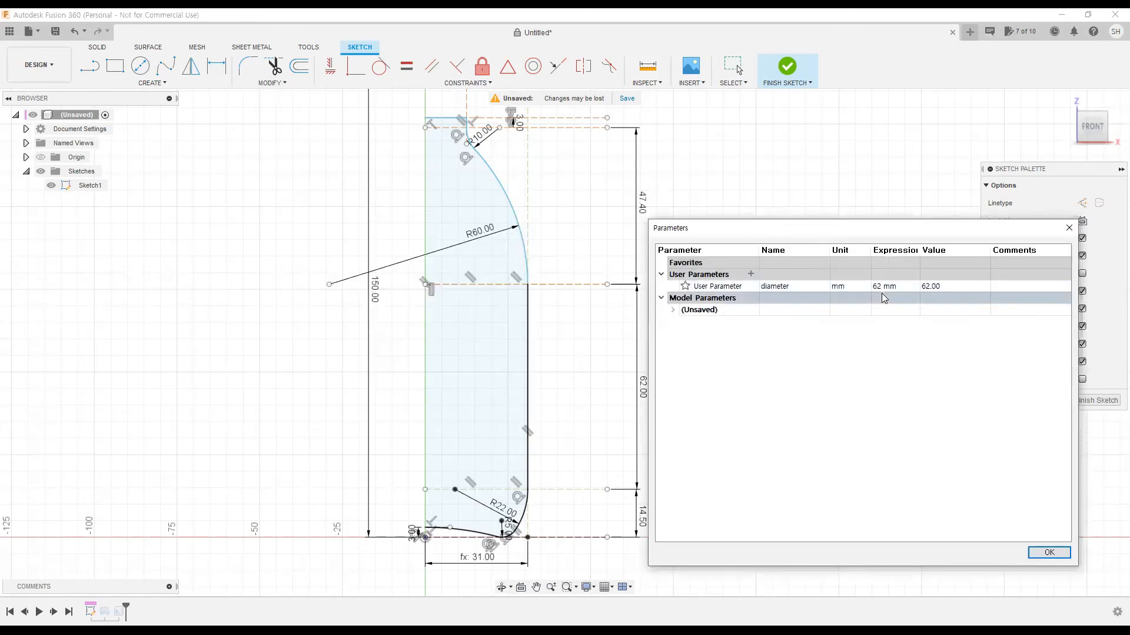
{"action": "double_click", "coordinate": [881, 287]}
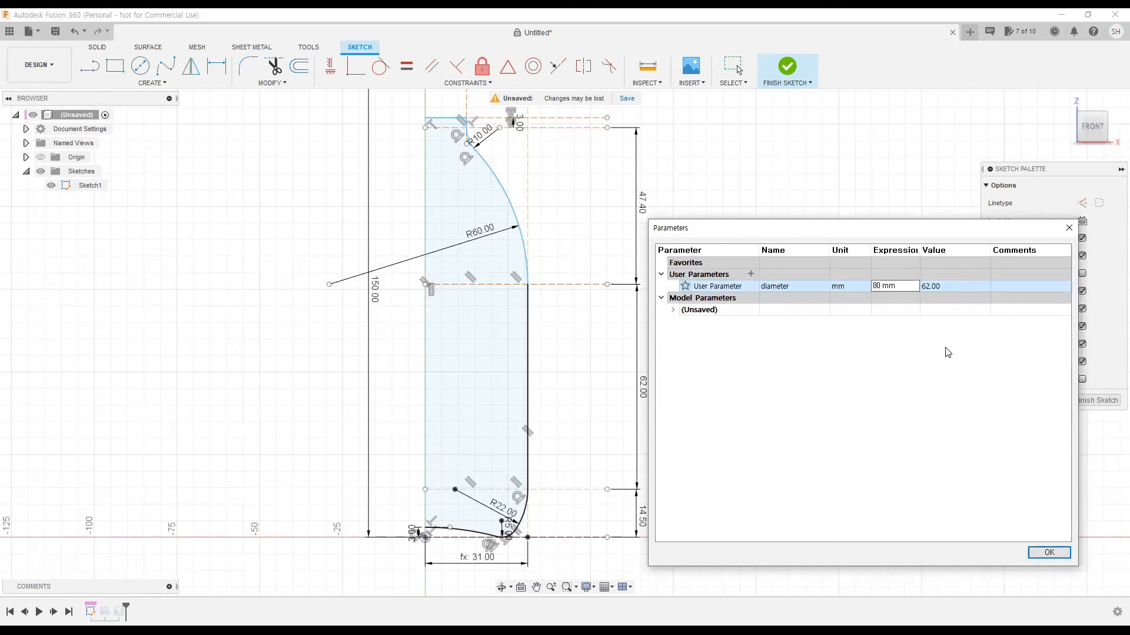
{"action": "key", "text": "Return"}
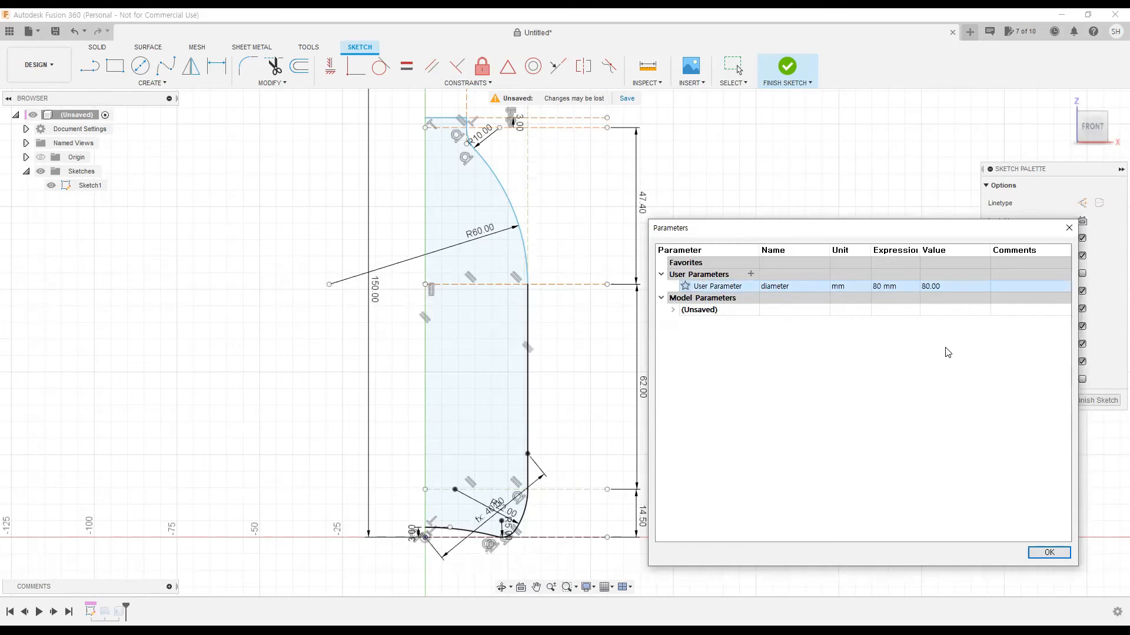
{"action": "left_click", "coordinate": [1049, 553]}
- Unfix the profile's base curves, outer side wall line and lower outer corner point
{"action": "scroll", "coordinate": [585, 512], "scroll_direction": "up", "scroll_amount": 3}
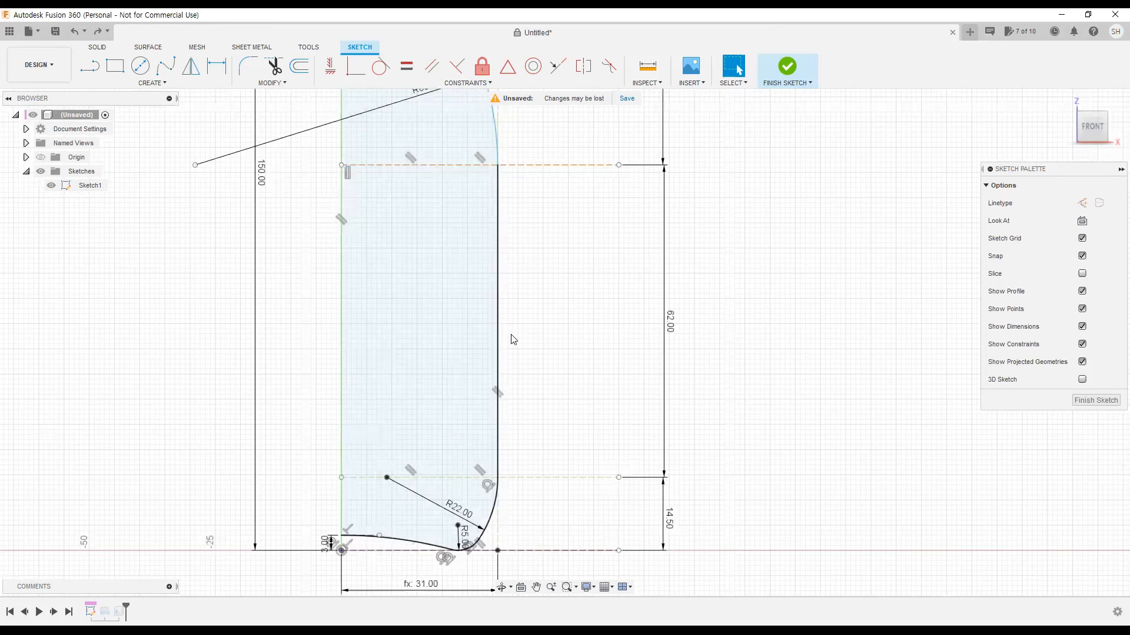
{"action": "middle_click_drag", "start_coordinate": [547, 360], "coordinate": [571, 383]}
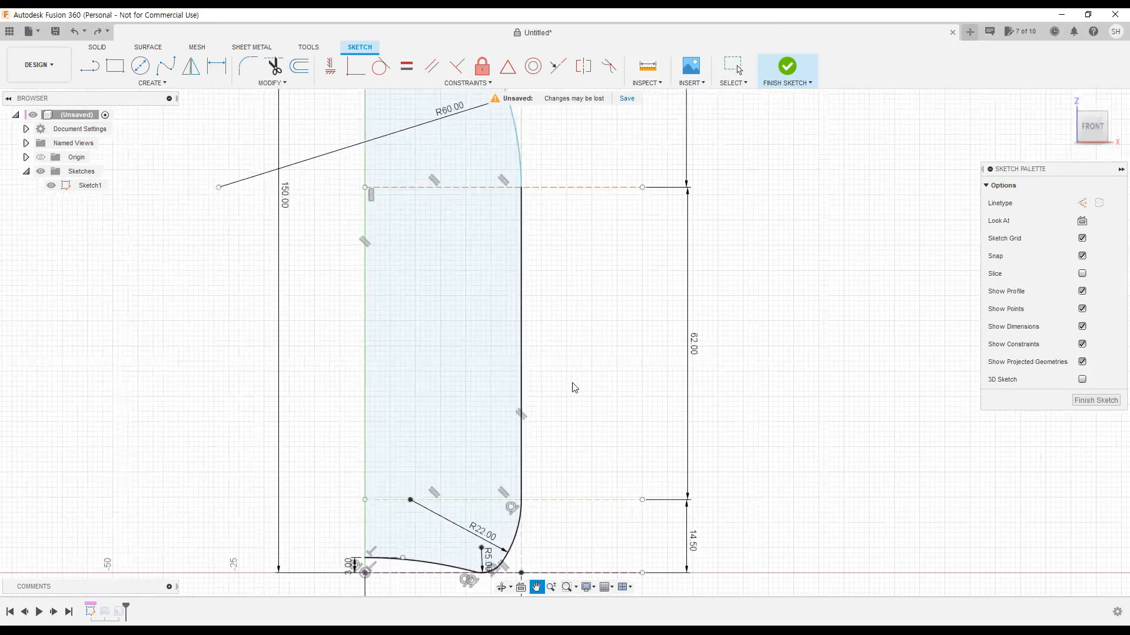
{"action": "scroll", "coordinate": [575, 388], "scroll_direction": "down", "scroll_amount": 2}
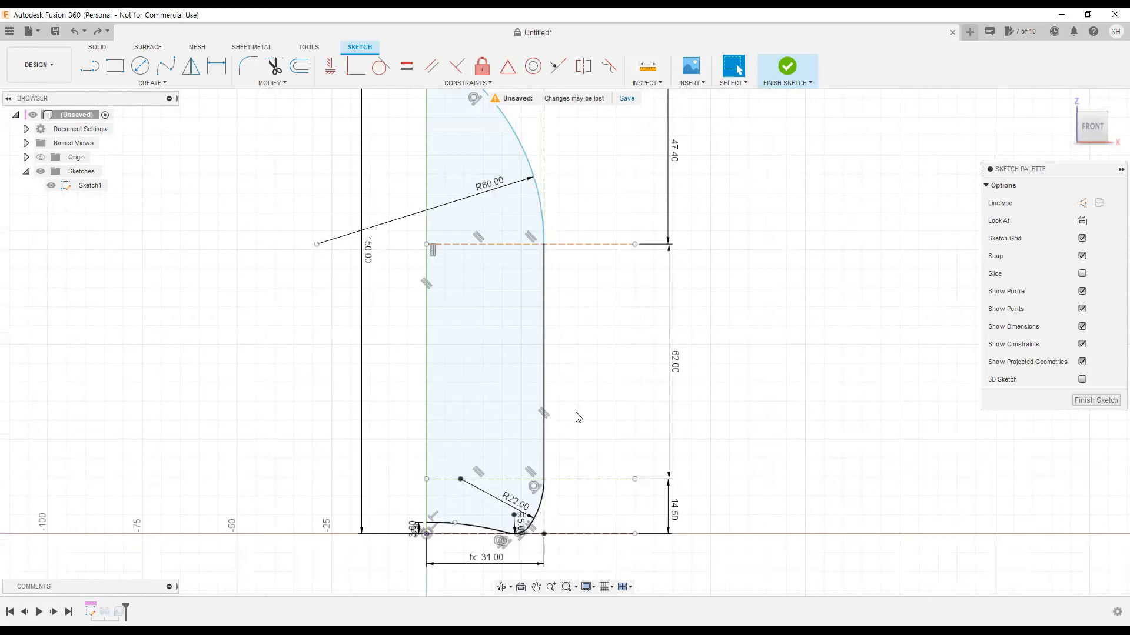
{"action": "scroll", "coordinate": [578, 417], "scroll_direction": "up", "scroll_amount": 2}
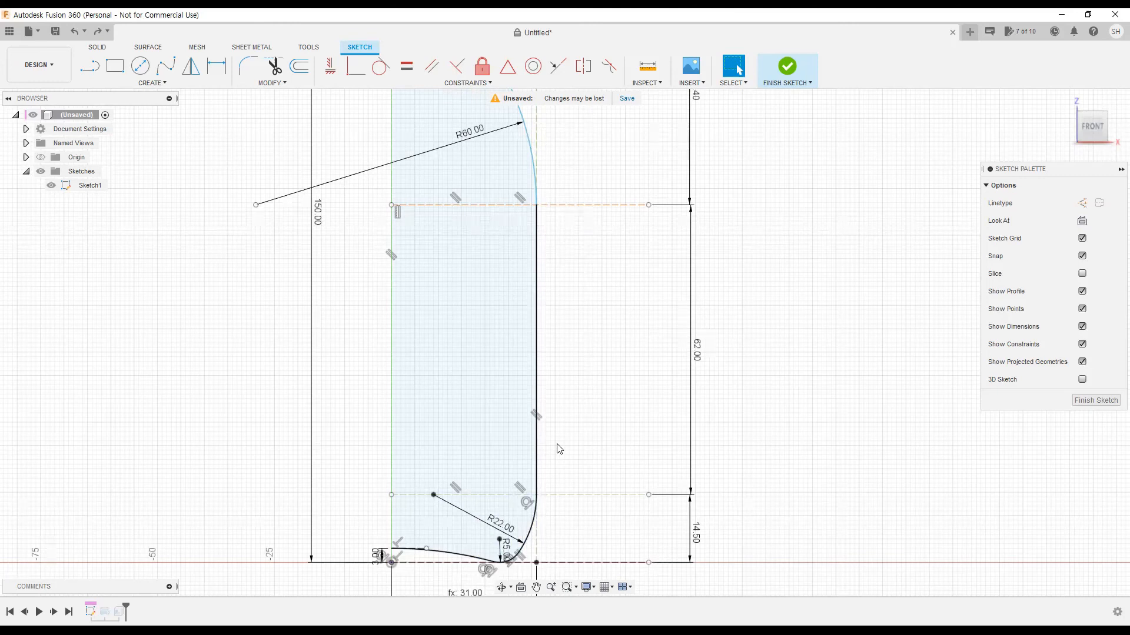
{"action": "scroll", "coordinate": [559, 449], "scroll_direction": "down", "scroll_amount": 3}
{"action": "scroll", "coordinate": [588, 396], "scroll_direction": "up", "scroll_amount": 10}
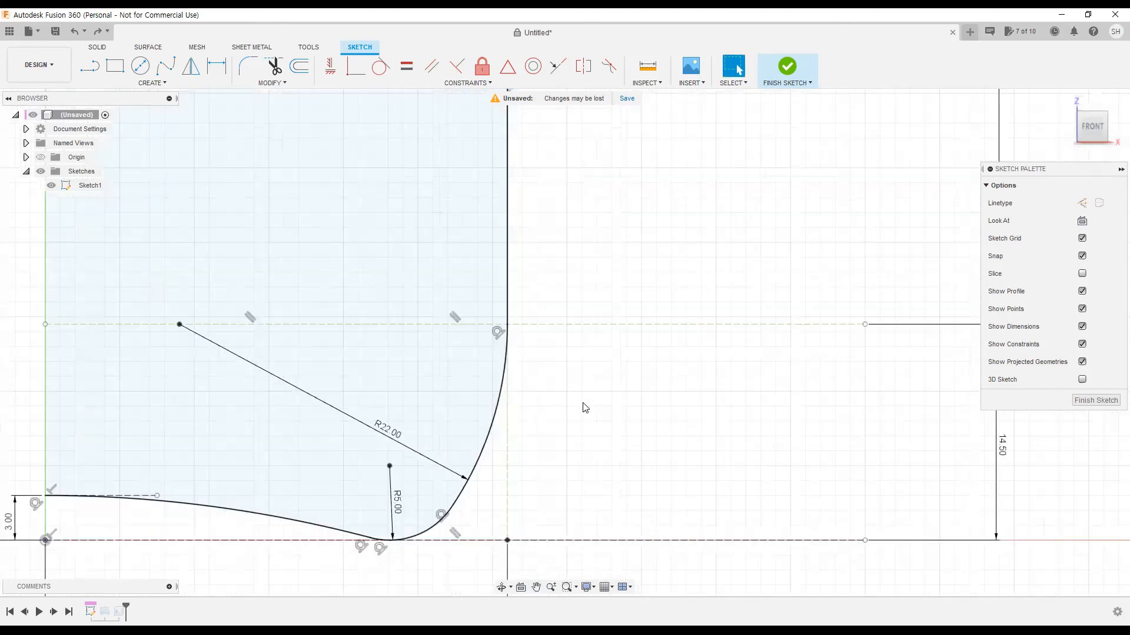
{"action": "left_click", "coordinate": [572, 326]}
{"action": "left_click", "coordinate": [503, 511]}
{"action": "scroll", "coordinate": [580, 461], "scroll_direction": "down", "scroll_amount": 3}
{"action": "left_click", "coordinate": [615, 375]}
{"action": "left_click", "coordinate": [482, 66]}
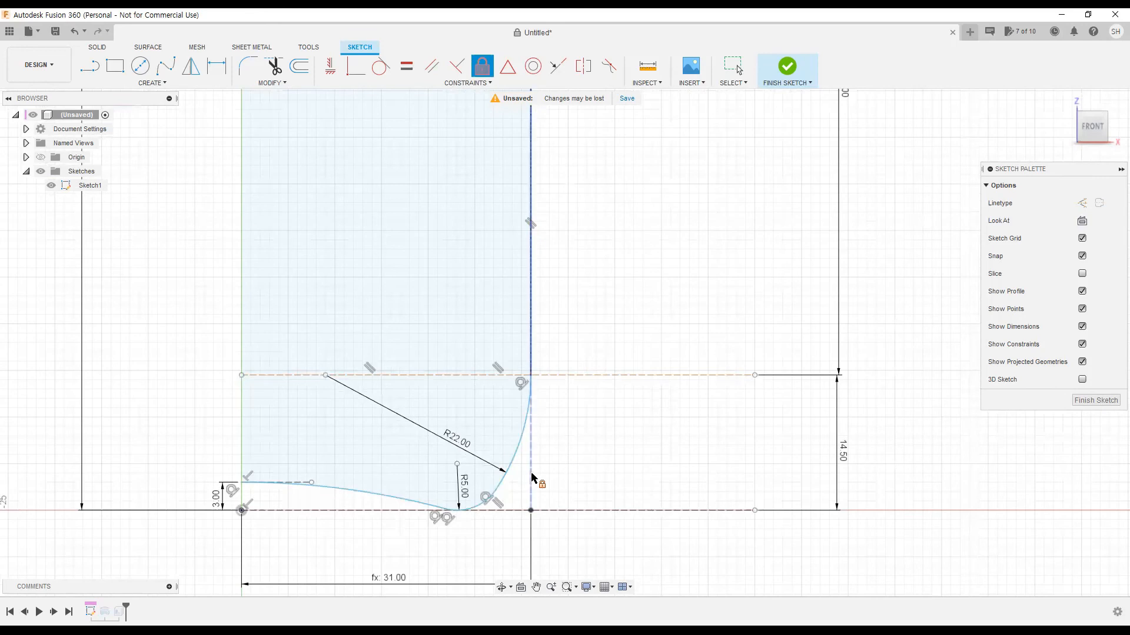
{"action": "scroll", "coordinate": [617, 447], "scroll_direction": "down", "scroll_amount": 1}
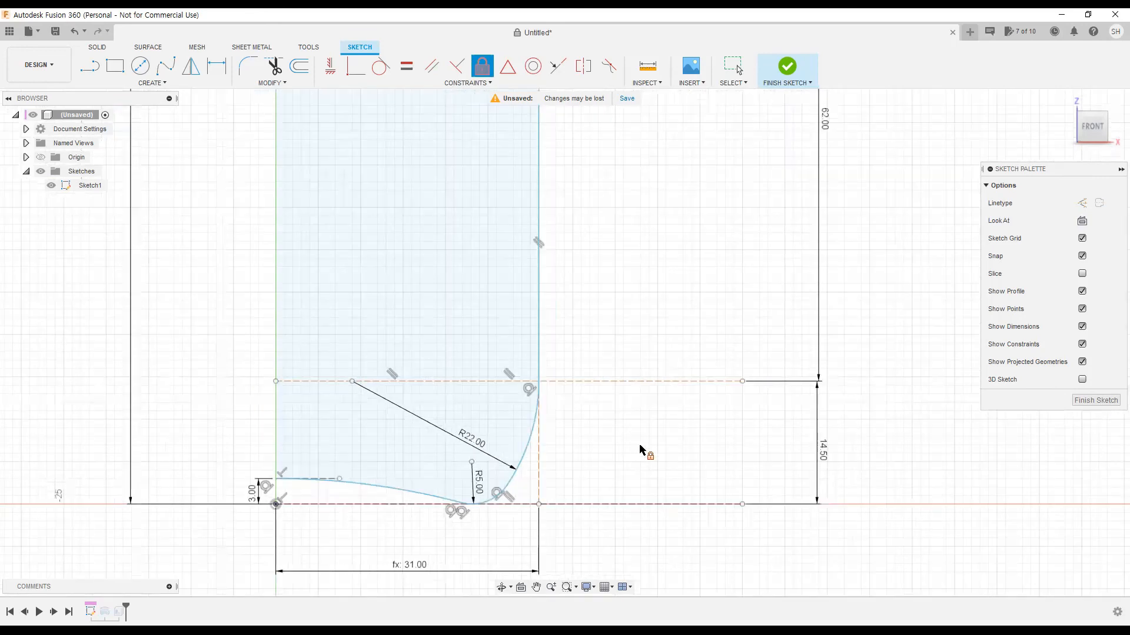
{"action": "key", "text": "Escape"}
- Inspect the outer vertical construction line and open the base's horizontal width dimension without changing its value
{"action": "key", "text": "F6"}
{"action": "mouse_move", "coordinate": [616, 398]}
{"action": "middle_mouse_down"}
{"action": "mouse_move", "coordinate": [605, 494]}
{"action": "mouse_move", "coordinate": [595, 403]}
{"action": "middle_mouse_up"}
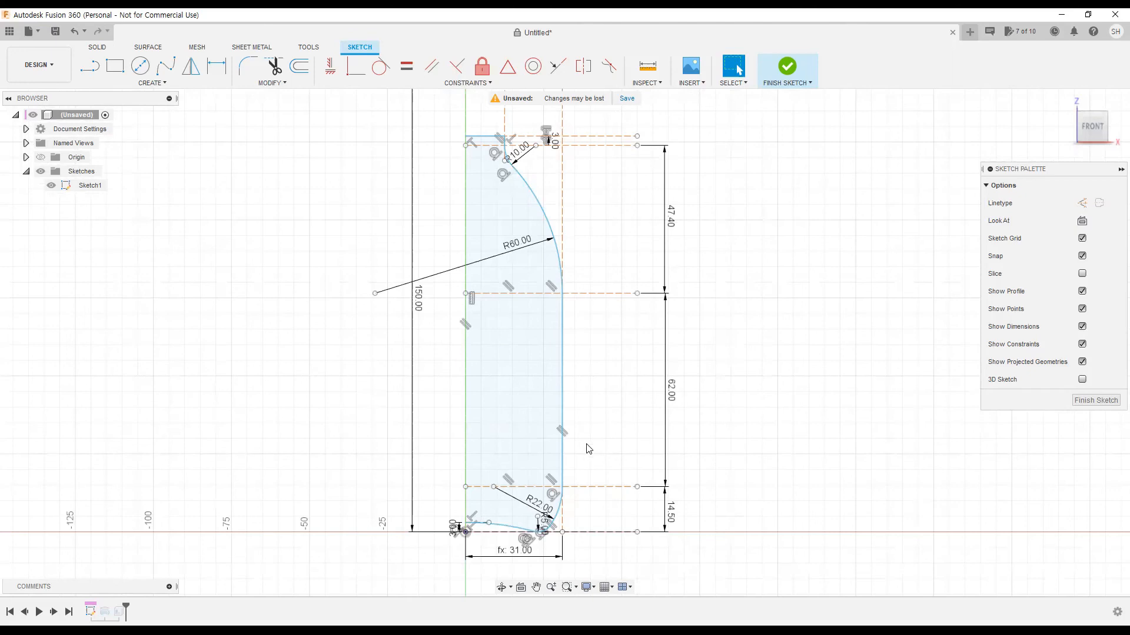
{"action": "left_click", "coordinate": [566, 227]}
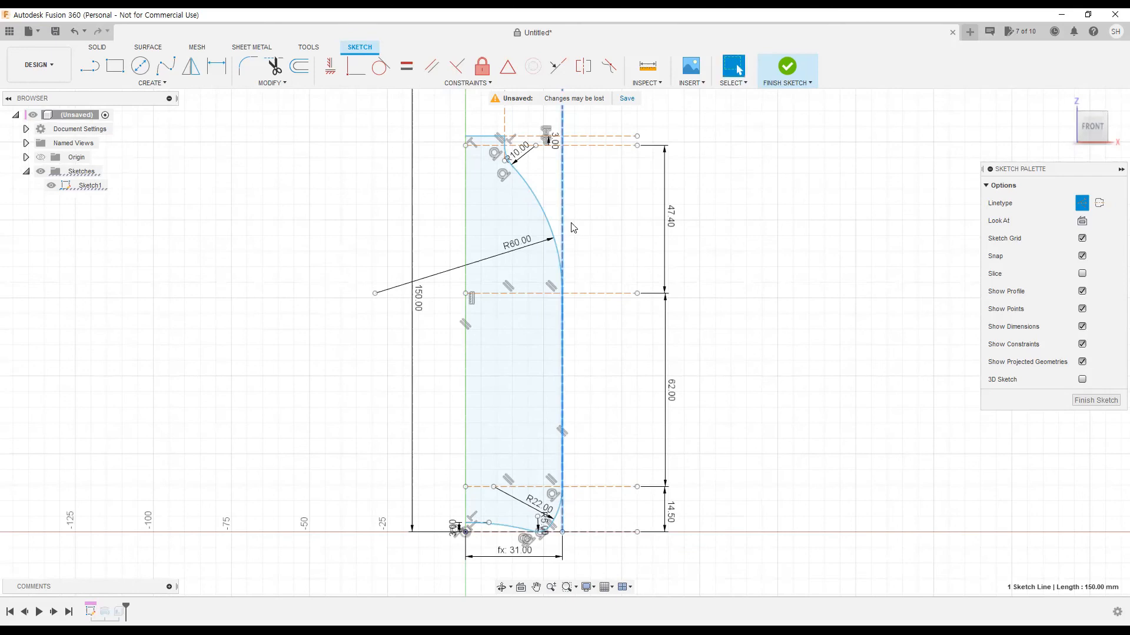
{"action": "scroll", "coordinate": [612, 429], "scroll_direction": "up", "scroll_amount": 4}
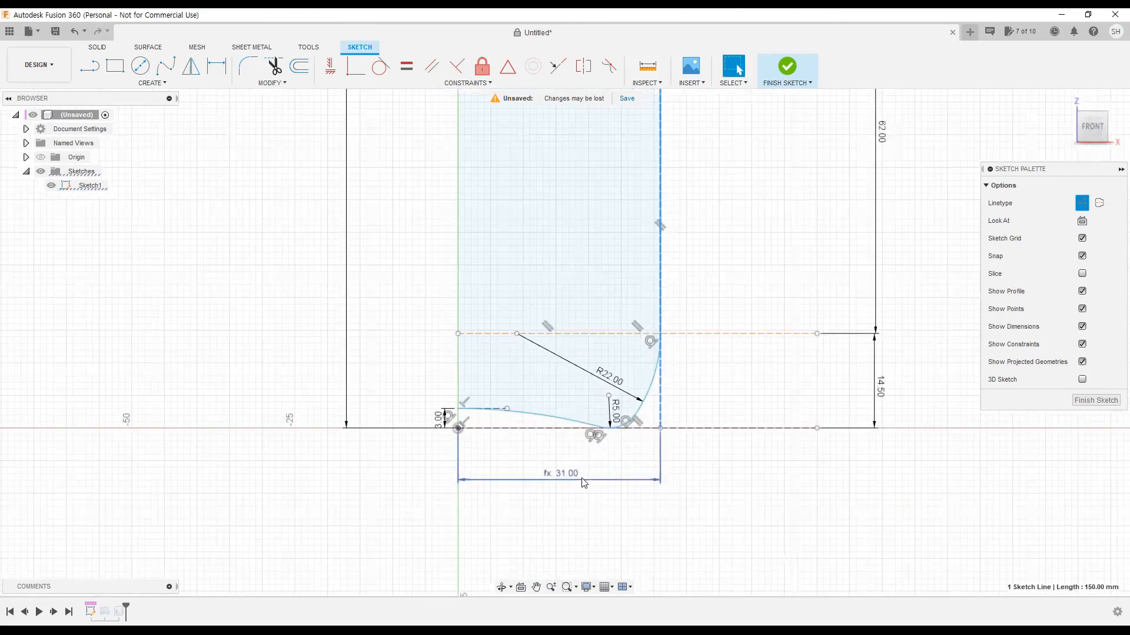
{"action": "scroll", "coordinate": [585, 483], "scroll_direction": "up", "scroll_amount": 2}
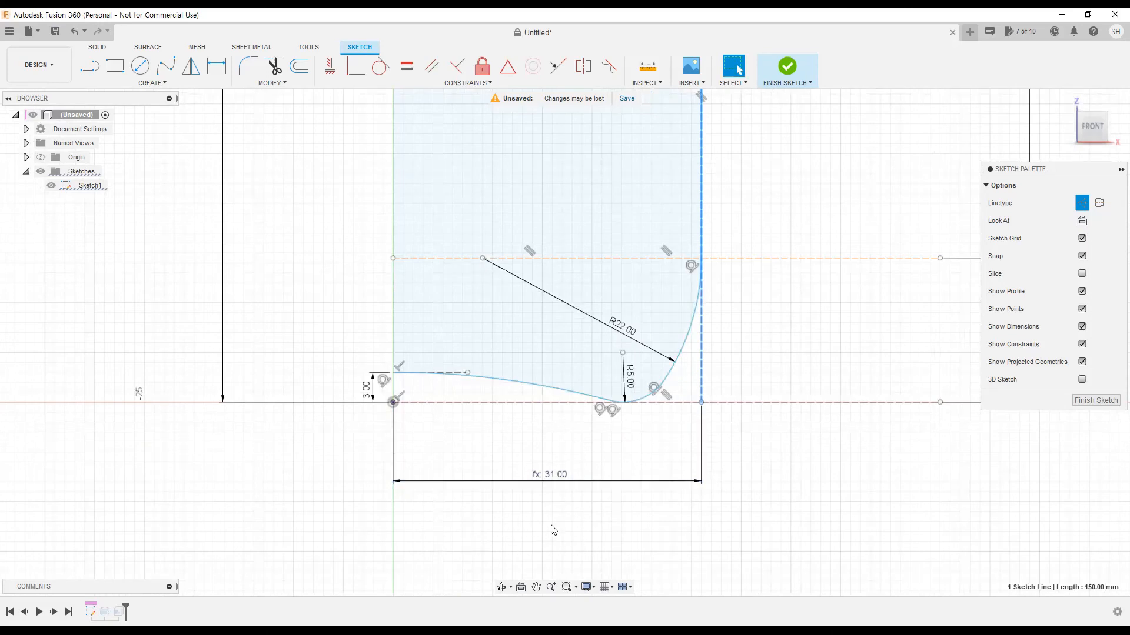
{"action": "double_click", "coordinate": [563, 479]}
{"action": "key", "text": "Return"}
- Delete the parameter-driven horizontal width dimension below the base of the bottle profile
{"action": "scroll", "coordinate": [614, 518], "scroll_direction": "down", "scroll_amount": 5}
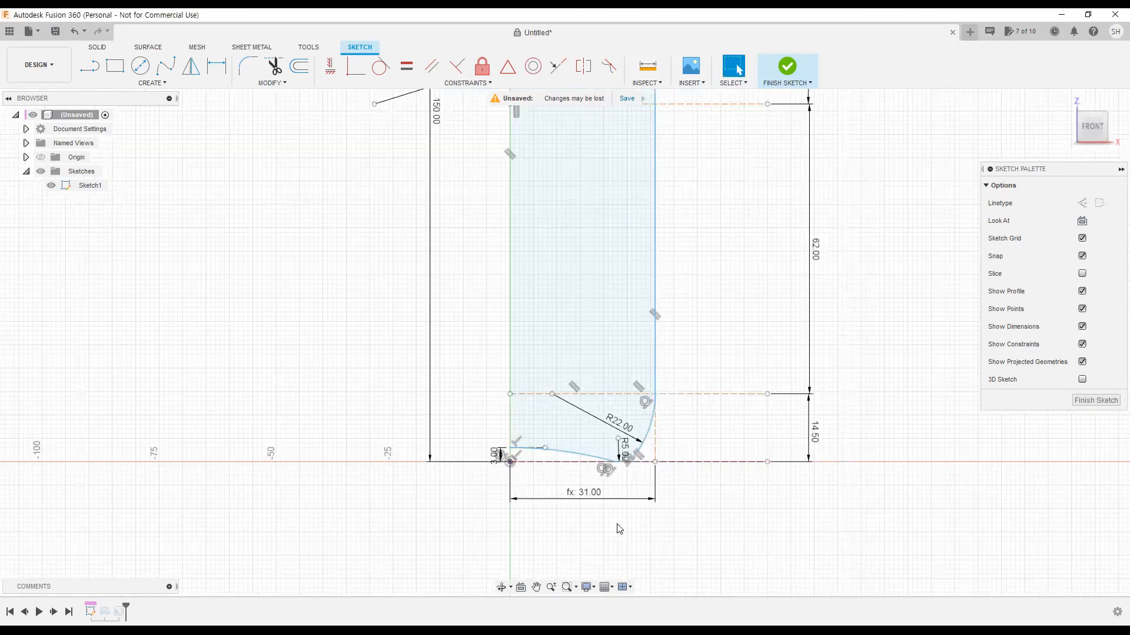
{"action": "scroll", "coordinate": [620, 529], "scroll_direction": "down", "scroll_amount": 2}
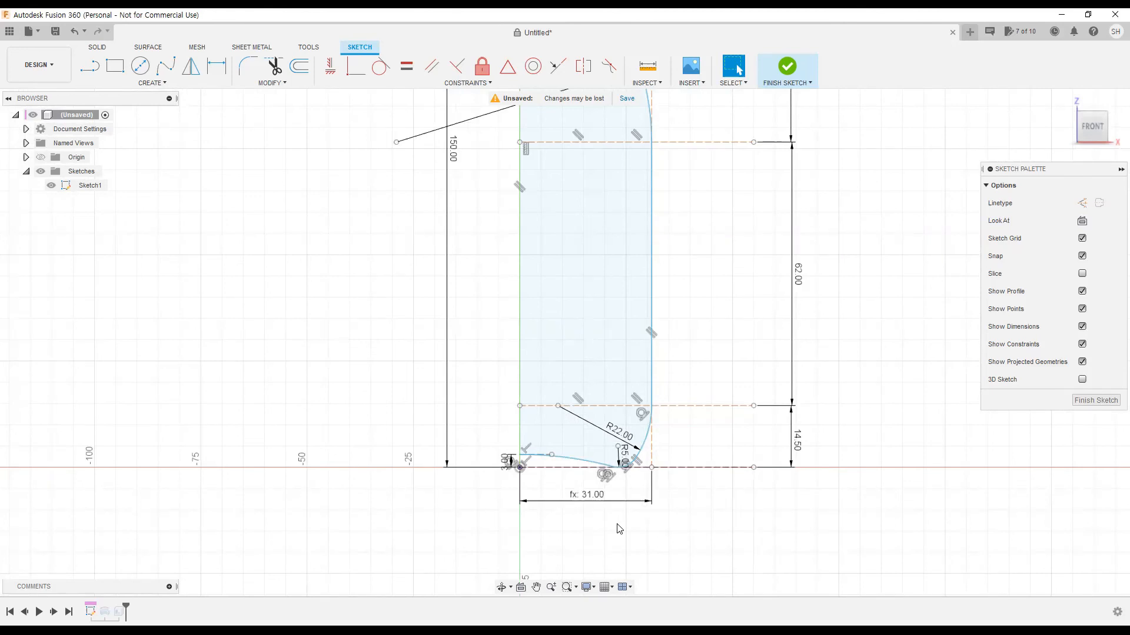
{"action": "middle_click_drag", "start_coordinate": [725, 360], "coordinate": [680, 462]}
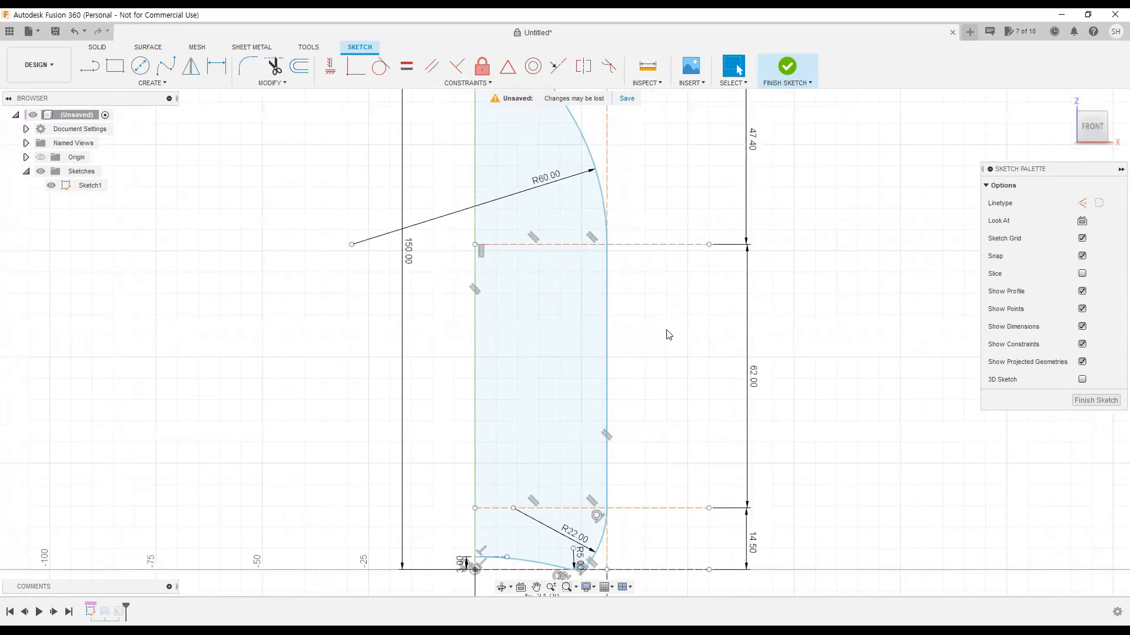
{"action": "middle_click_drag", "start_coordinate": [665, 352], "coordinate": [658, 362]}
{"action": "middle_click_drag", "start_coordinate": [649, 428], "coordinate": [640, 300]}
{"action": "left_click", "coordinate": [540, 482]}
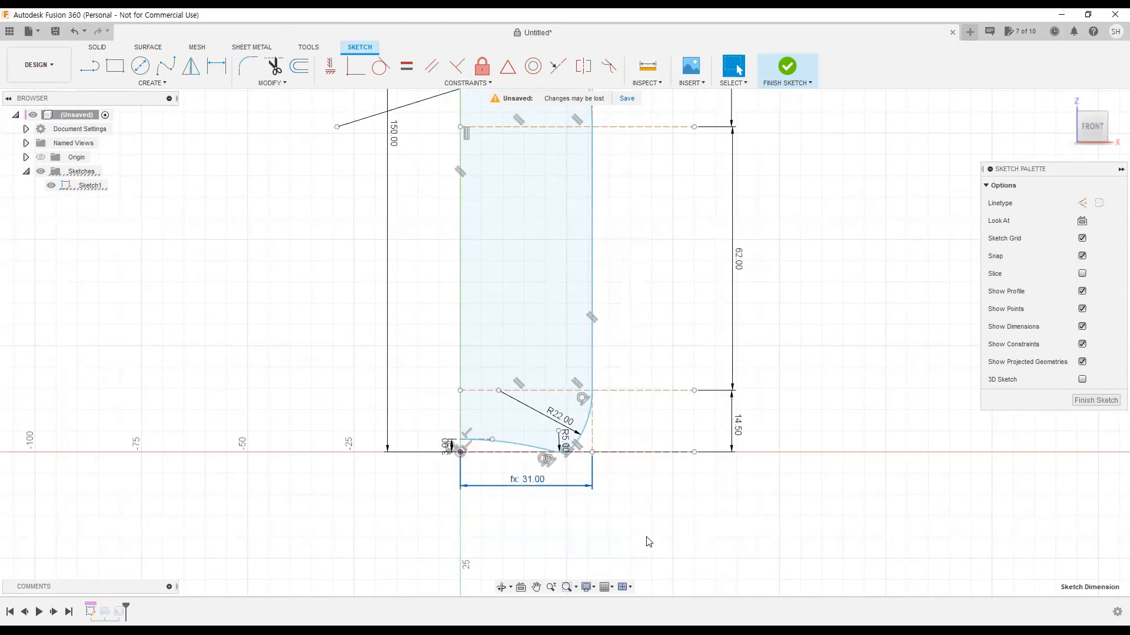
{"action": "key", "text": "Delete"}
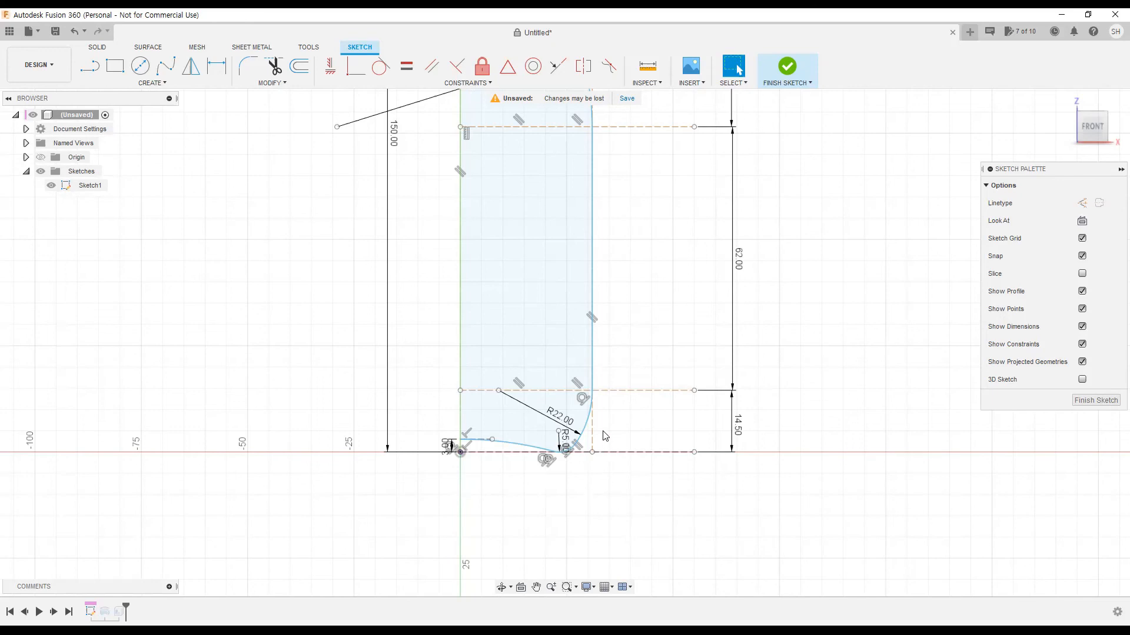
- Move the outer vertical construction line in and out, leaving it farther from the bottle's axis
{"action": "left_click_drag", "start_coordinate": [596, 437], "coordinate": [633, 438]}
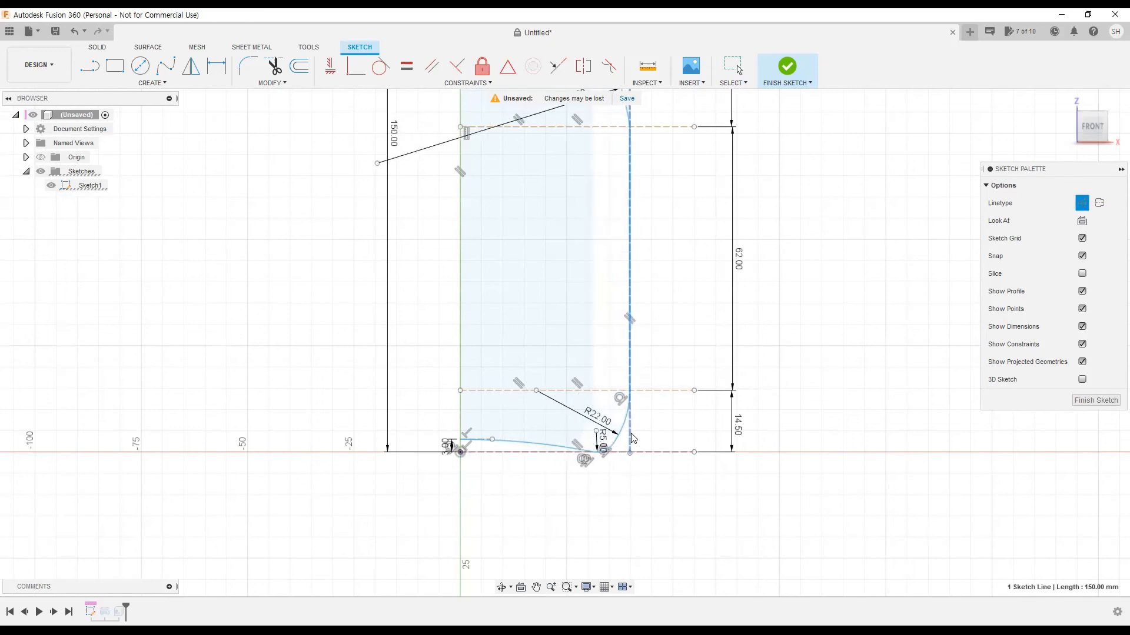
{"action": "left_click_drag", "start_coordinate": [633, 438], "coordinate": [625, 439]}
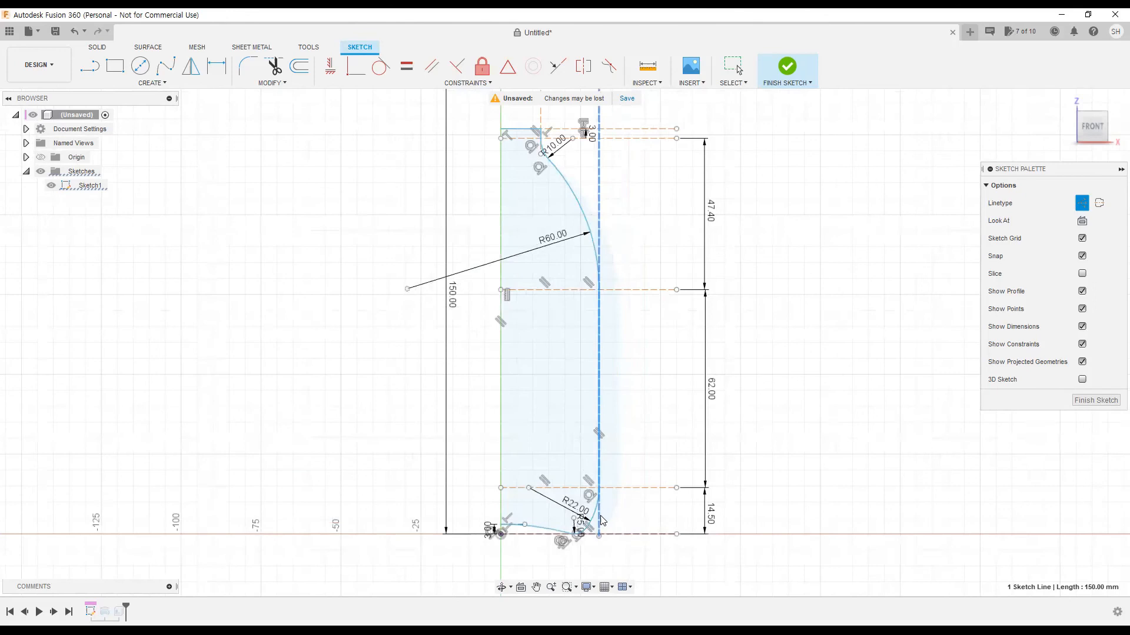
{"action": "left_click_drag", "start_coordinate": [601, 519], "coordinate": [611, 516]}
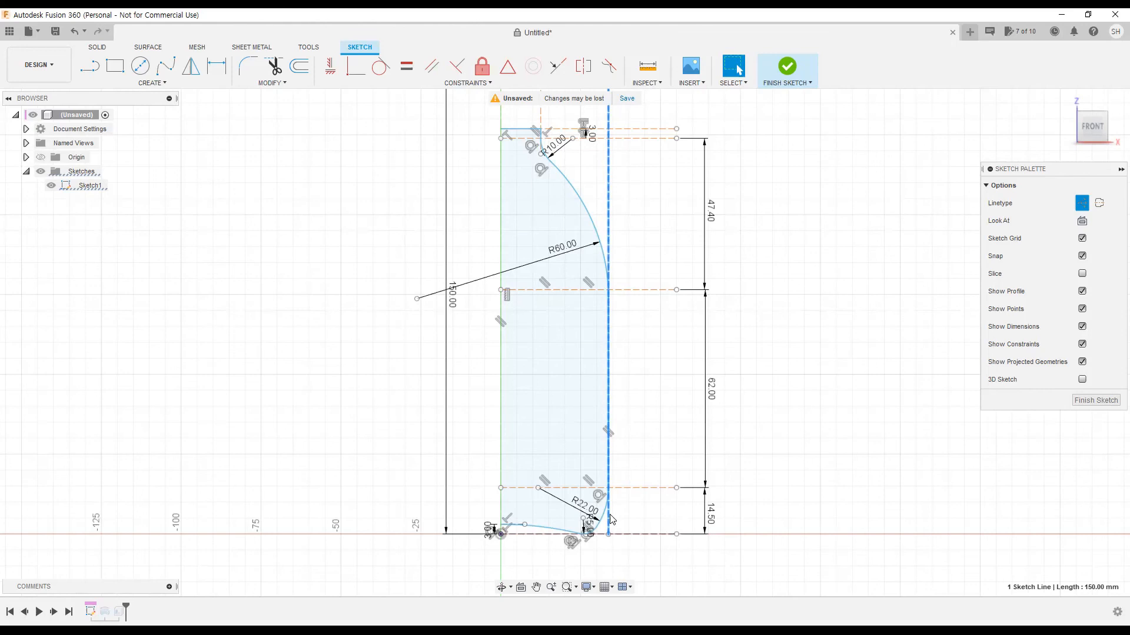
{"action": "left_click_drag", "start_coordinate": [612, 520], "coordinate": [649, 518]}
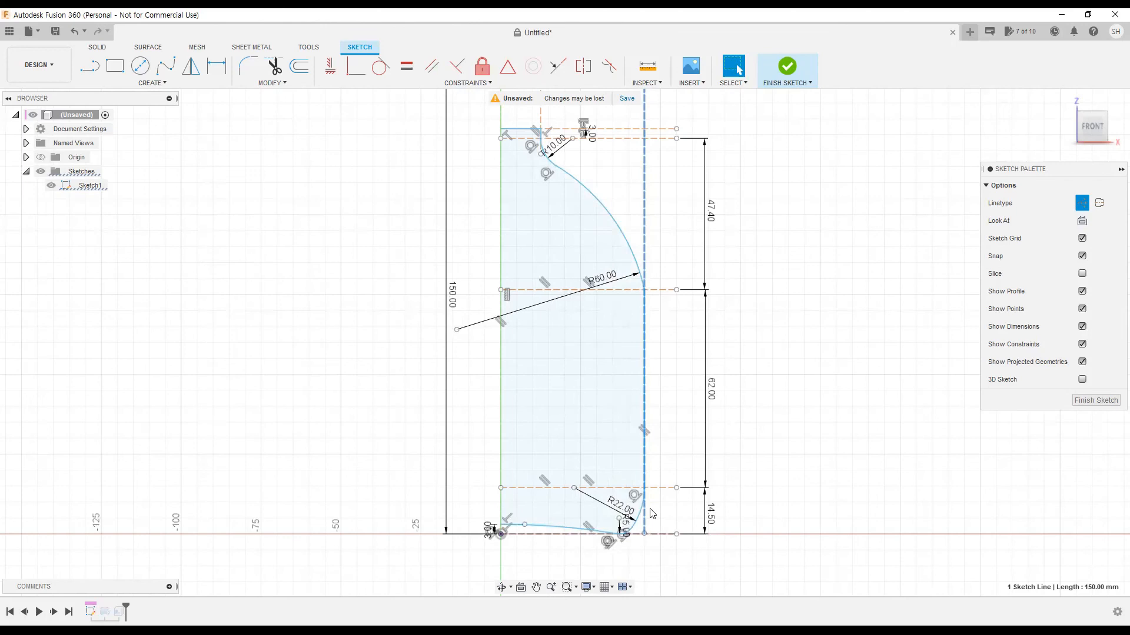
- Apply a tangent constraint between the R60 shoulder arc and the outer side wall line
{"action": "scroll", "coordinate": [659, 521], "scroll_direction": "up", "scroll_amount": 2}
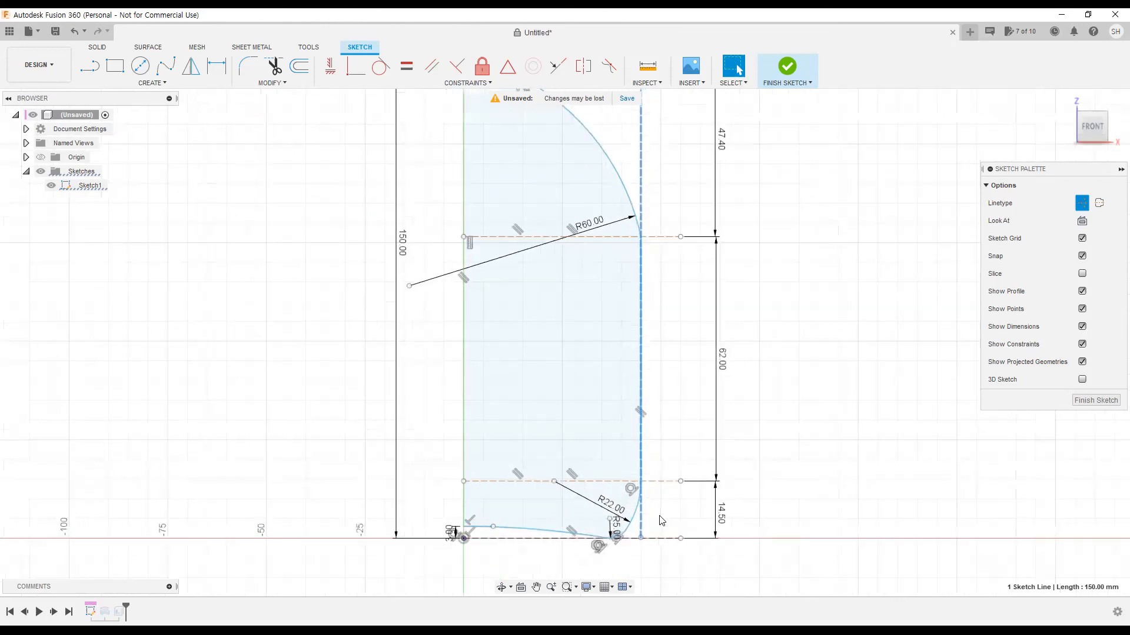
{"action": "scroll", "coordinate": [680, 423], "scroll_direction": "up", "scroll_amount": 1}
{"action": "scroll", "coordinate": [679, 439], "scroll_direction": "down", "scroll_amount": 1}
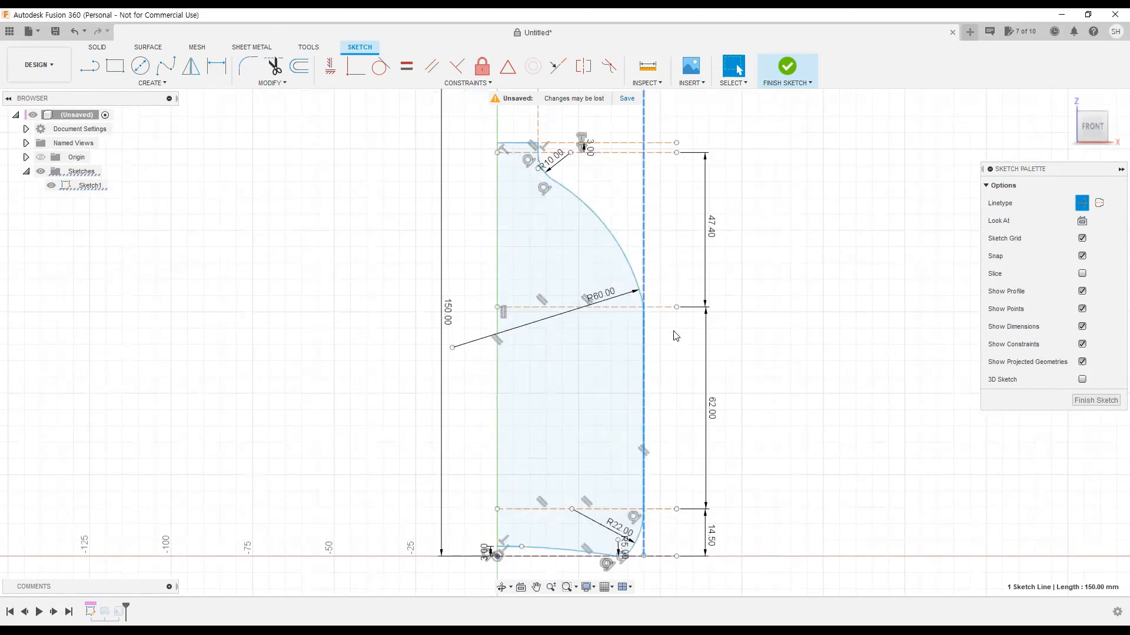
{"action": "scroll", "coordinate": [649, 318], "scroll_direction": "up", "scroll_amount": 2}
{"action": "scroll", "coordinate": [649, 323], "scroll_direction": "up", "scroll_amount": 3}
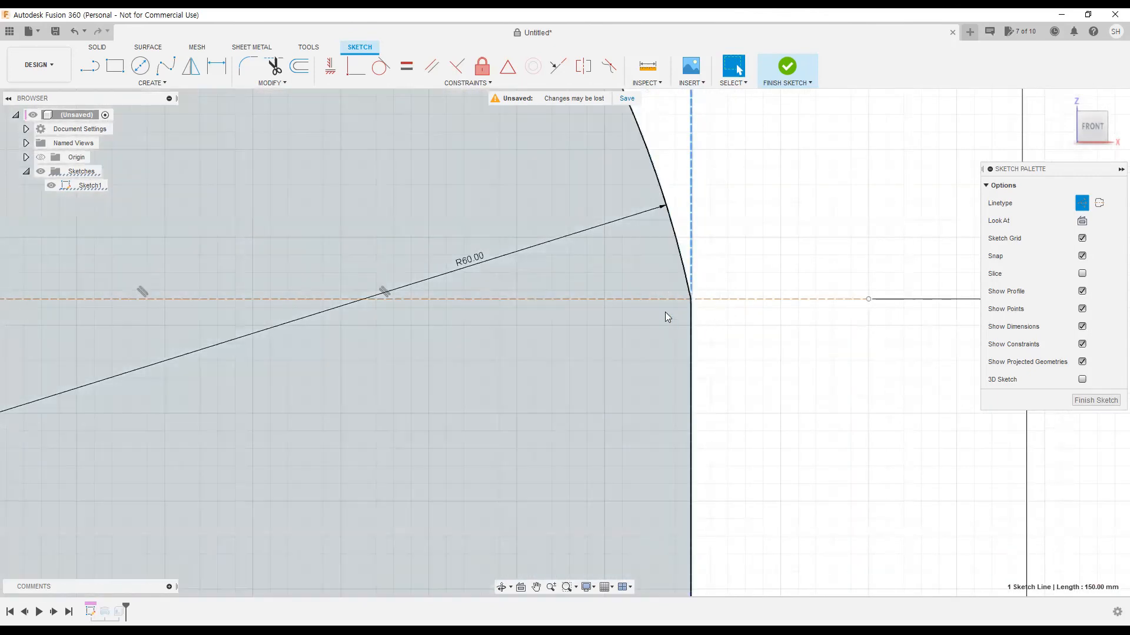
{"action": "scroll", "coordinate": [670, 314], "scroll_direction": "down", "scroll_amount": 5}
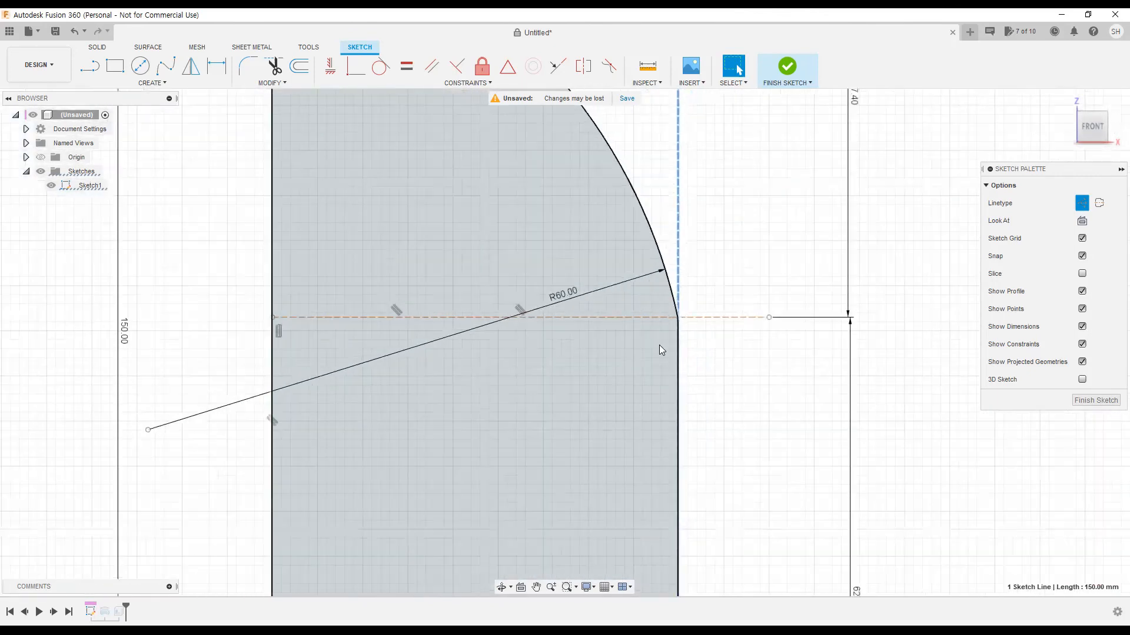
{"action": "middle_click_drag", "start_coordinate": [705, 378], "coordinate": [702, 232]}
{"action": "middle_click_drag", "start_coordinate": [704, 298], "coordinate": [701, 427]}
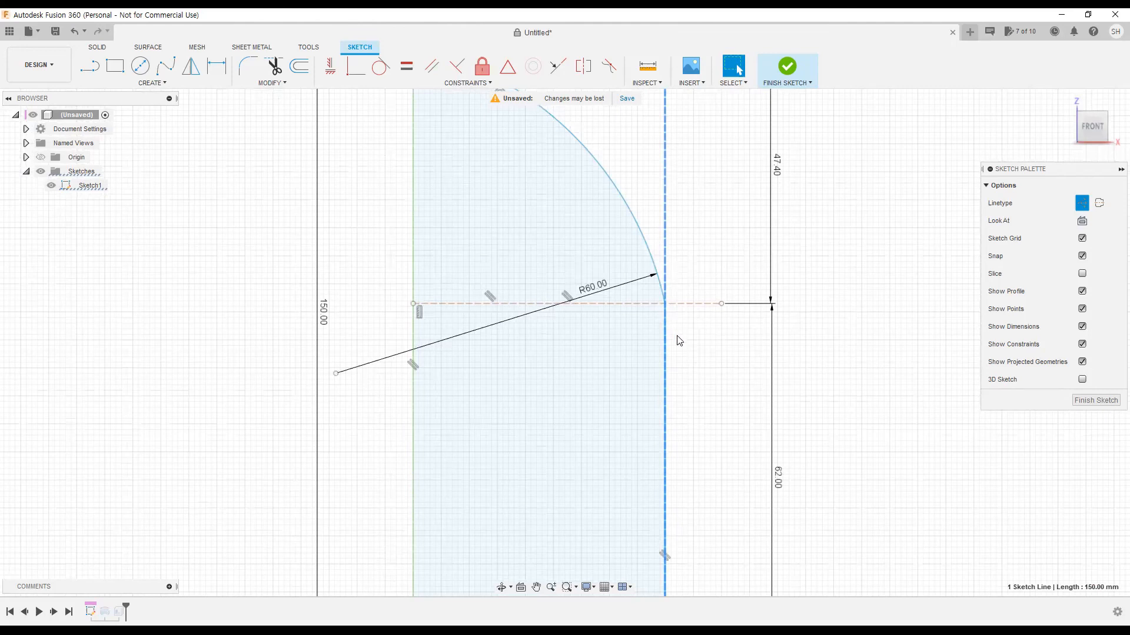
{"action": "middle_click_drag", "start_coordinate": [672, 372], "coordinate": [657, 413]}
{"action": "middle_click_drag", "start_coordinate": [657, 253], "coordinate": [634, 294]}
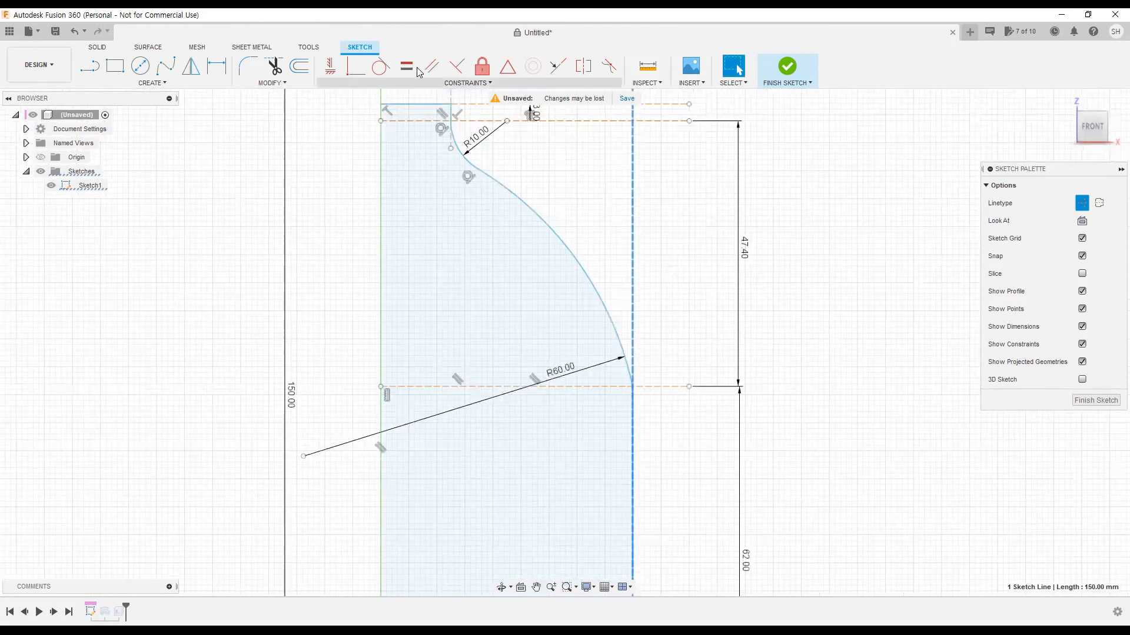
{"action": "left_click", "coordinate": [380, 66]}
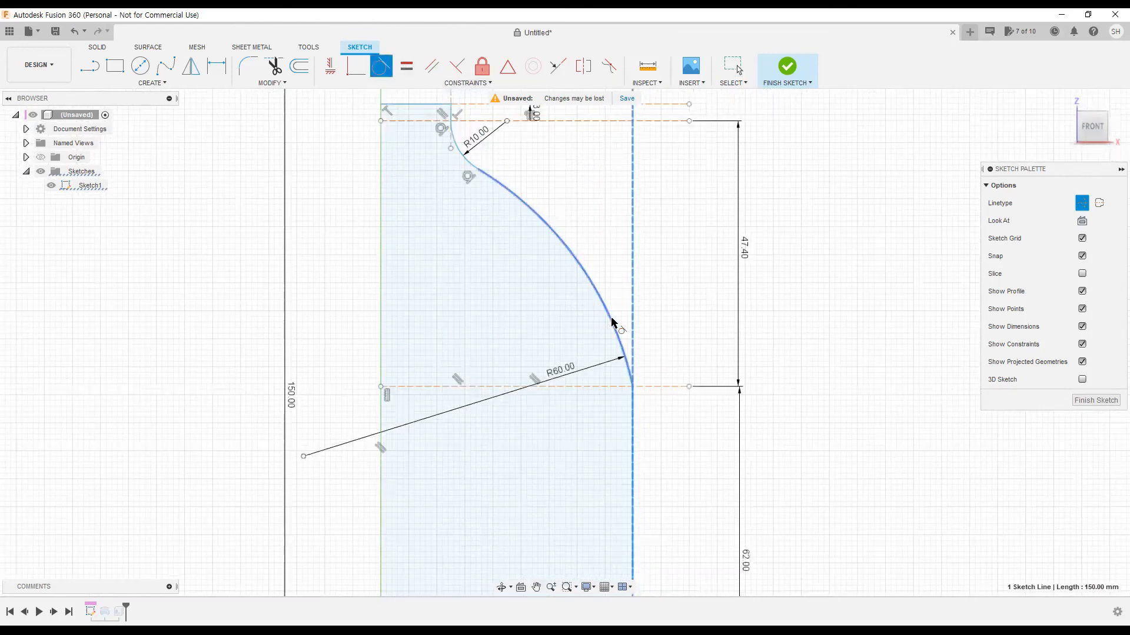
{"action": "left_click", "coordinate": [623, 366]}
{"action": "scroll", "coordinate": [622, 365], "scroll_direction": "down", "scroll_amount": 2}
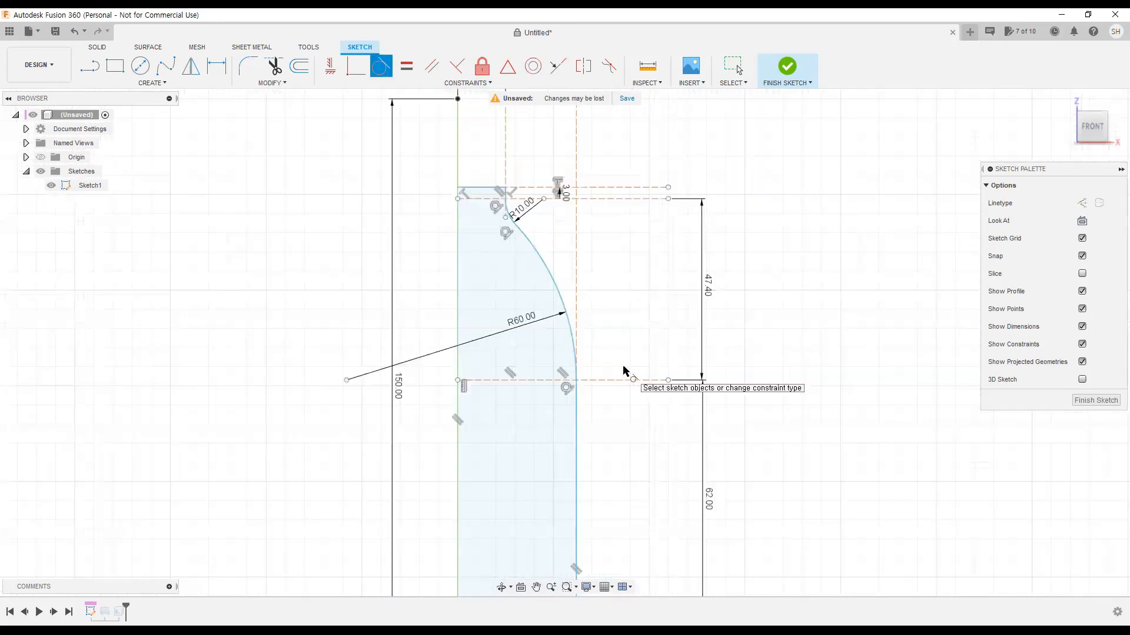
{"action": "key", "text": "Escape"}
- Select the outer vertical construction line and examine the dimensions and constraints along the bottle's side wall
{"action": "middle_click_drag", "start_coordinate": [623, 366], "coordinate": [612, 155]}
{"action": "middle_click_drag", "start_coordinate": [615, 260], "coordinate": [607, 386]}
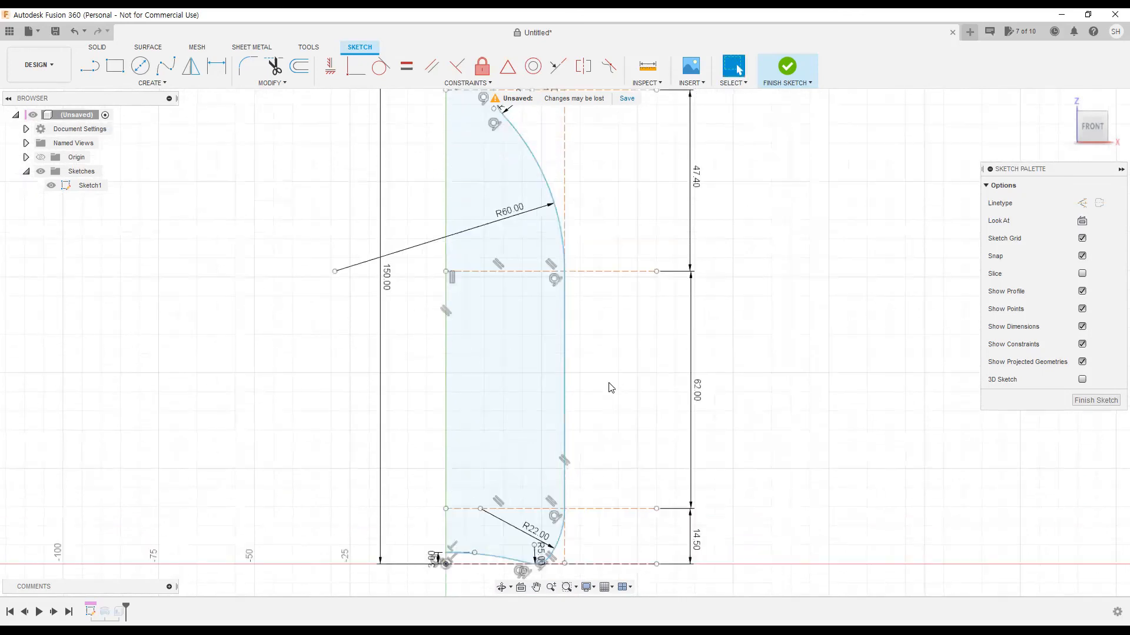
{"action": "left_click", "coordinate": [566, 202]}
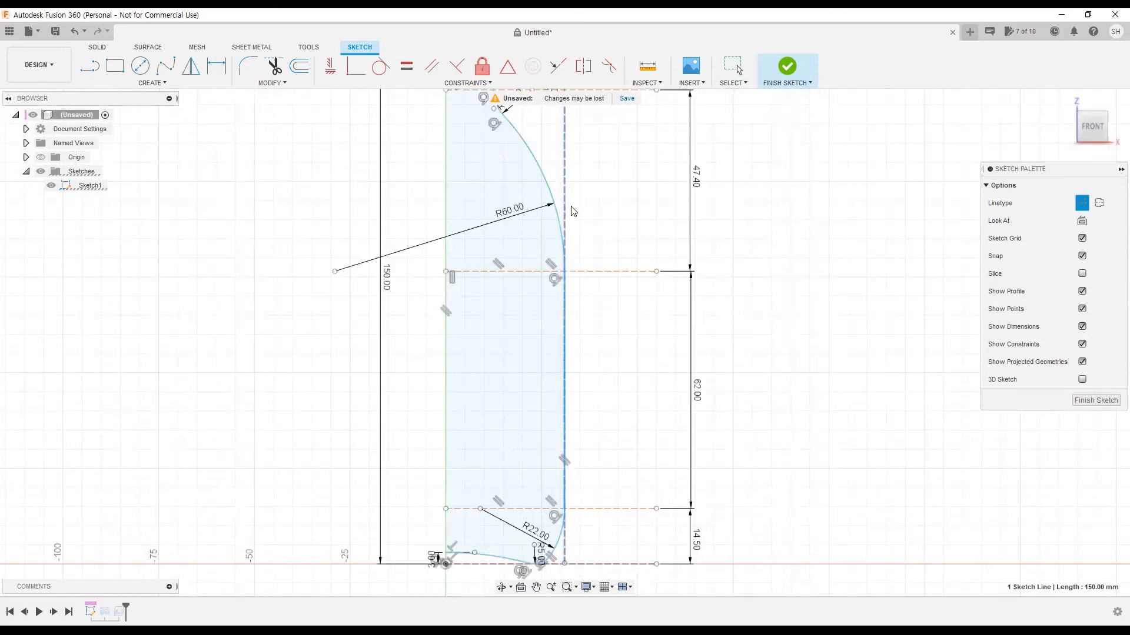
{"action": "scroll", "coordinate": [608, 245], "scroll_direction": "down", "scroll_amount": 2}
{"action": "middle_click_drag", "start_coordinate": [608, 244], "coordinate": [608, 285]}
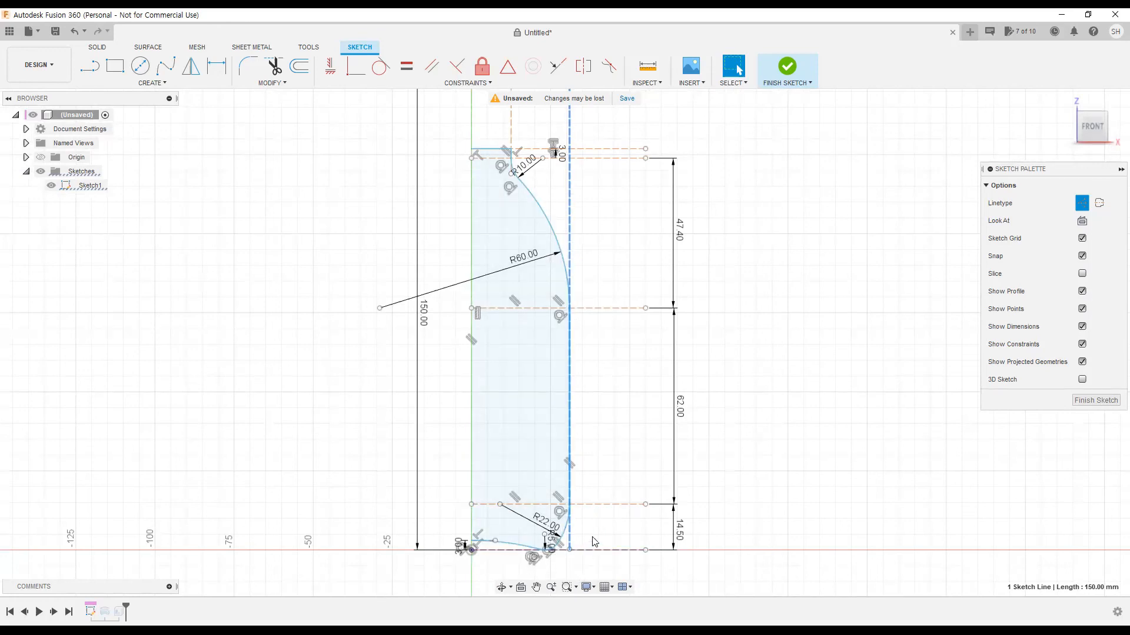
{"action": "scroll", "coordinate": [562, 553], "scroll_direction": "up", "scroll_amount": 3}
{"action": "scroll", "coordinate": [571, 546], "scroll_direction": "down", "scroll_amount": 2}
{"action": "middle_click_drag", "start_coordinate": [613, 369], "coordinate": [619, 408]}
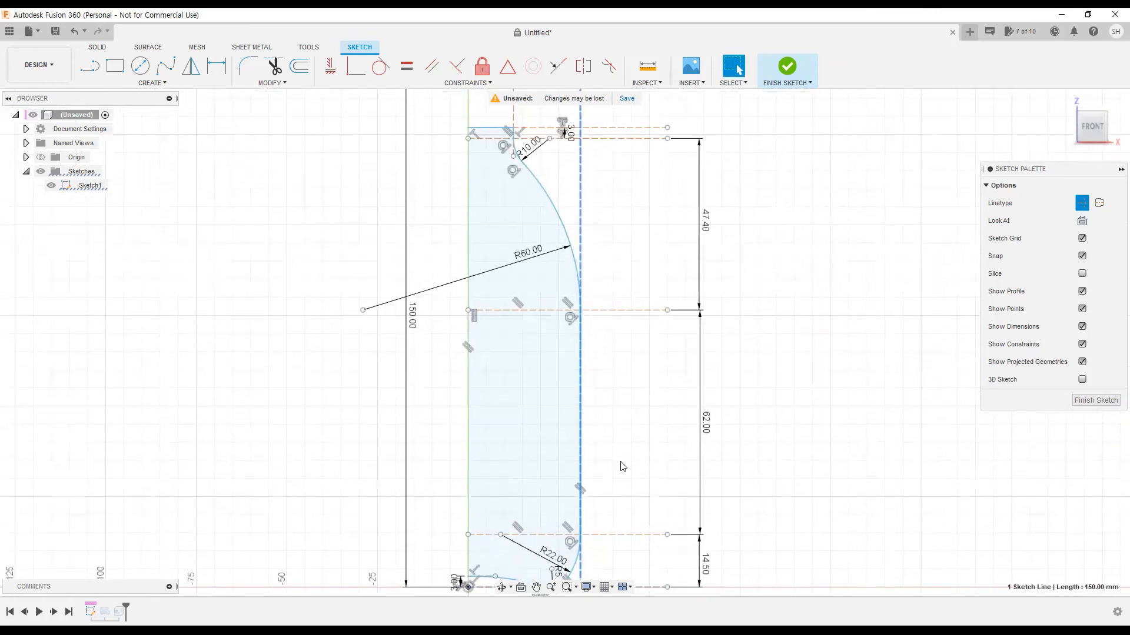
{"action": "middle_click_drag", "start_coordinate": [590, 557], "coordinate": [610, 440]}
{"action": "middle_click_drag", "start_coordinate": [632, 230], "coordinate": [634, 325]}
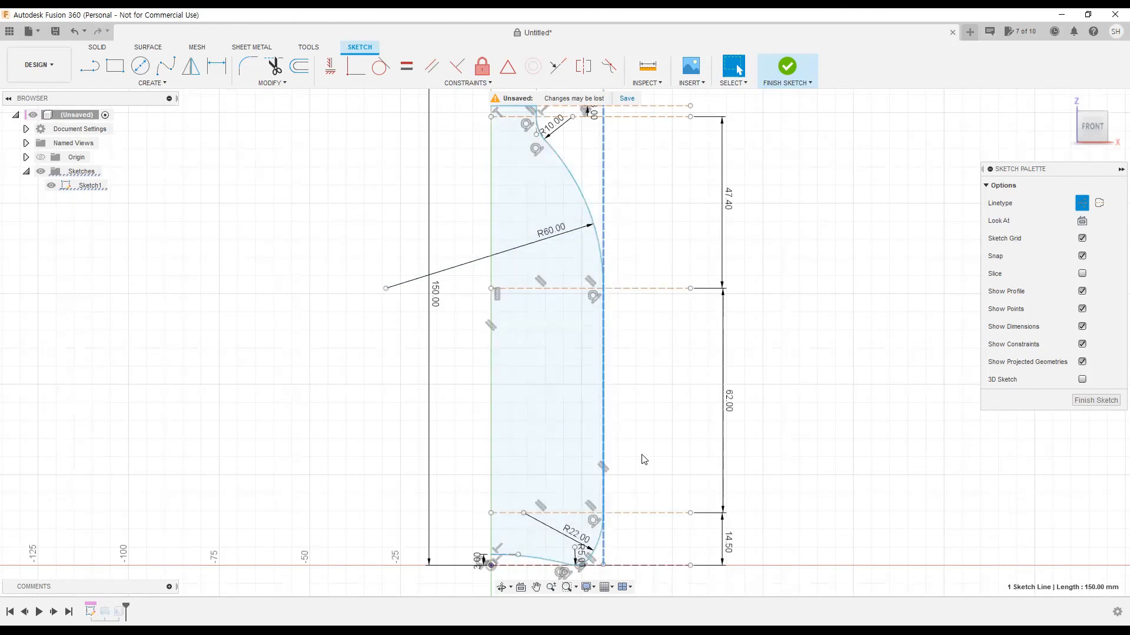
- Delete the tangent constraint between the R22 lower corner arc and the outer side wall line
{"action": "scroll", "coordinate": [585, 430], "scroll_direction": "up", "scroll_amount": 4}
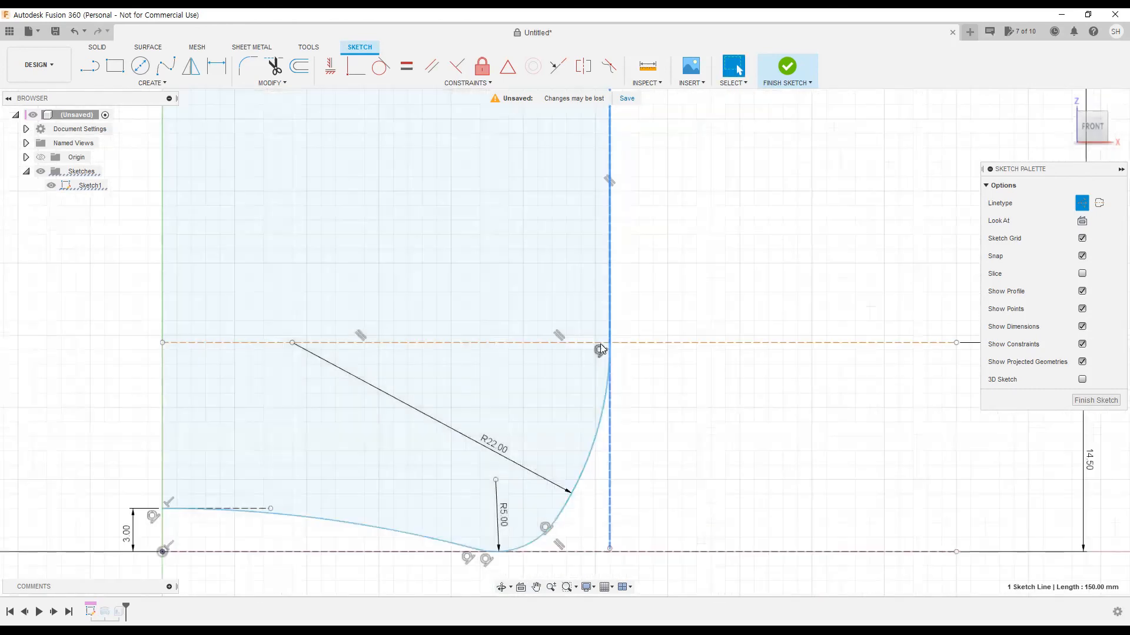
{"action": "left_click", "coordinate": [598, 351]}
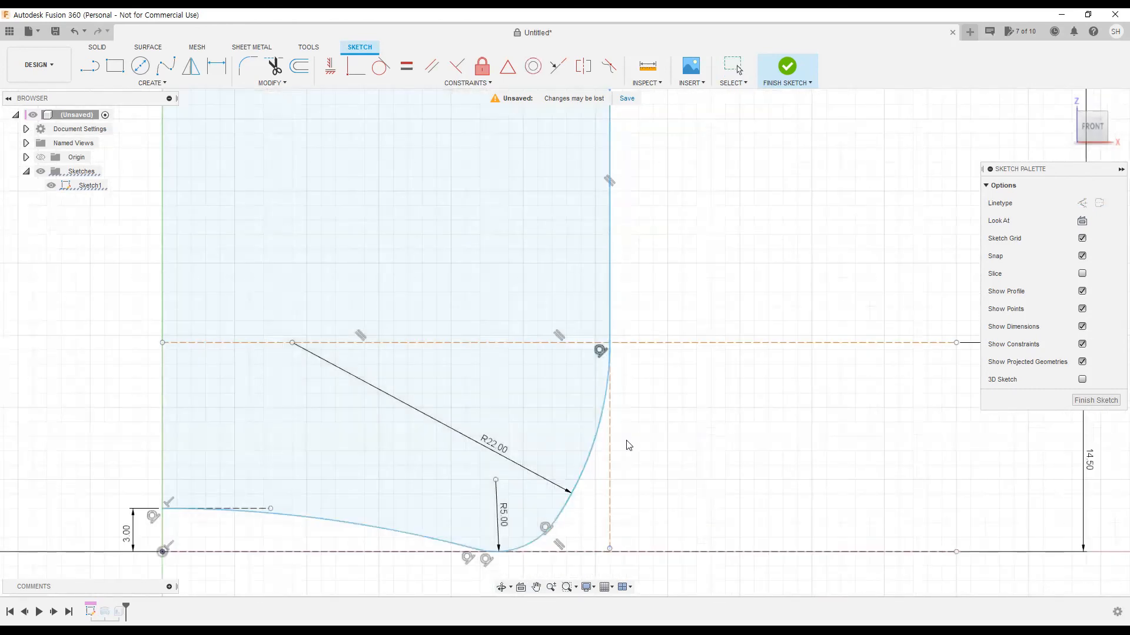
{"action": "scroll", "coordinate": [628, 441], "scroll_direction": "down", "scroll_amount": 5}
{"action": "scroll", "coordinate": [623, 458], "scroll_direction": "down", "scroll_amount": 3}
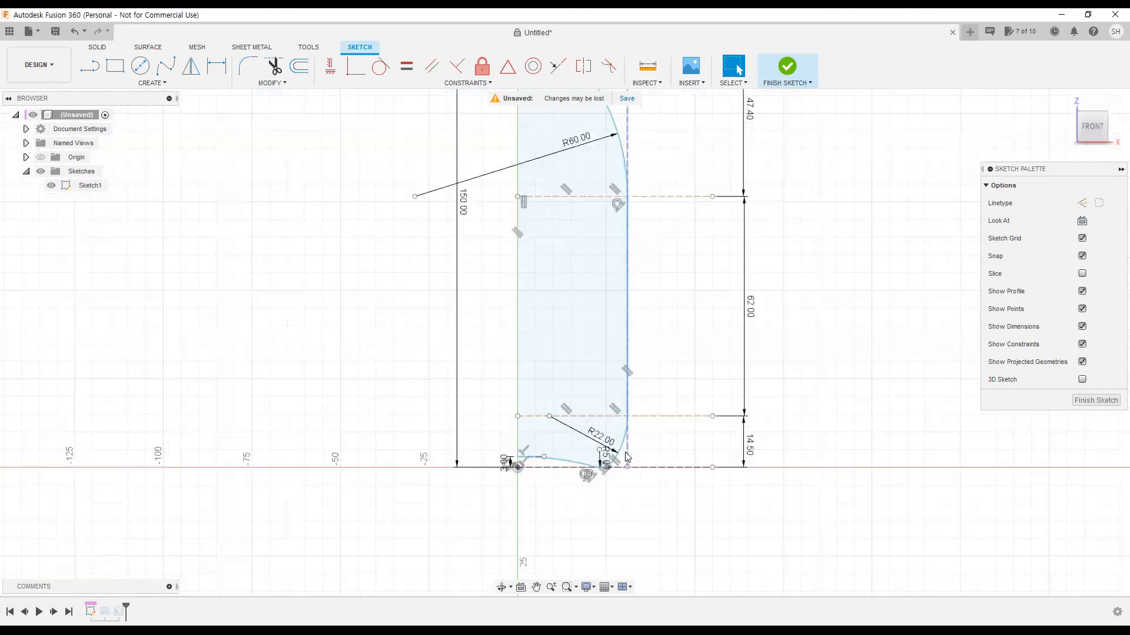
- Check the outer construction line against the shoulder curve and delete the R60 radius dimension from the shoulder arc
{"action": "left_click", "coordinate": [628, 452]}
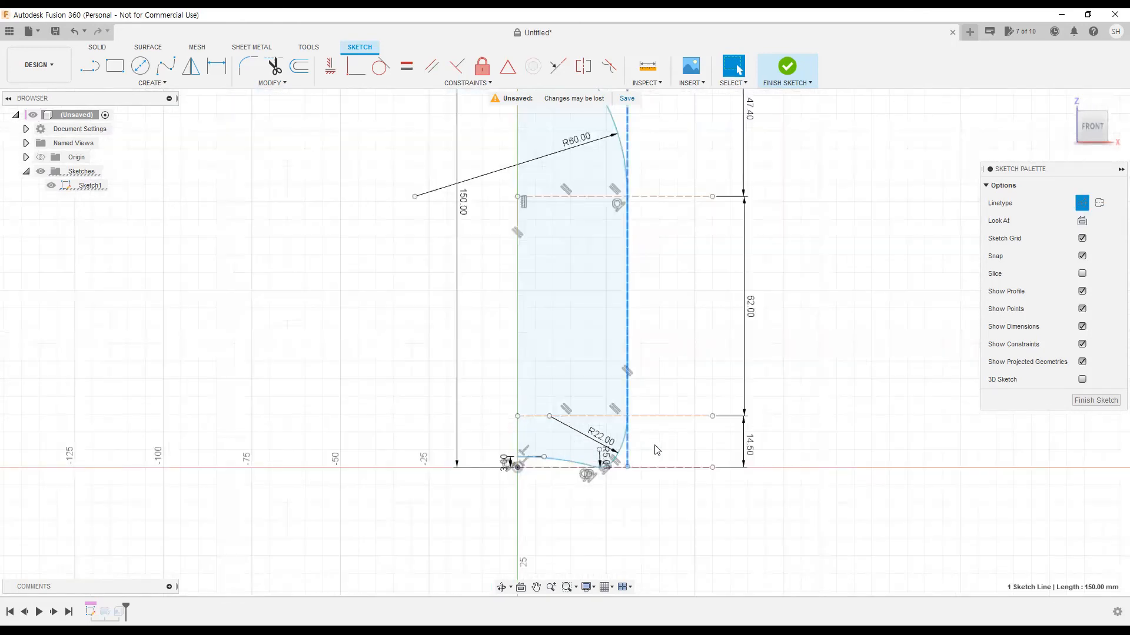
{"action": "middle_click_drag", "start_coordinate": [660, 370], "coordinate": [640, 468]}
{"action": "scroll", "coordinate": [642, 435], "scroll_direction": "down", "scroll_amount": 2}
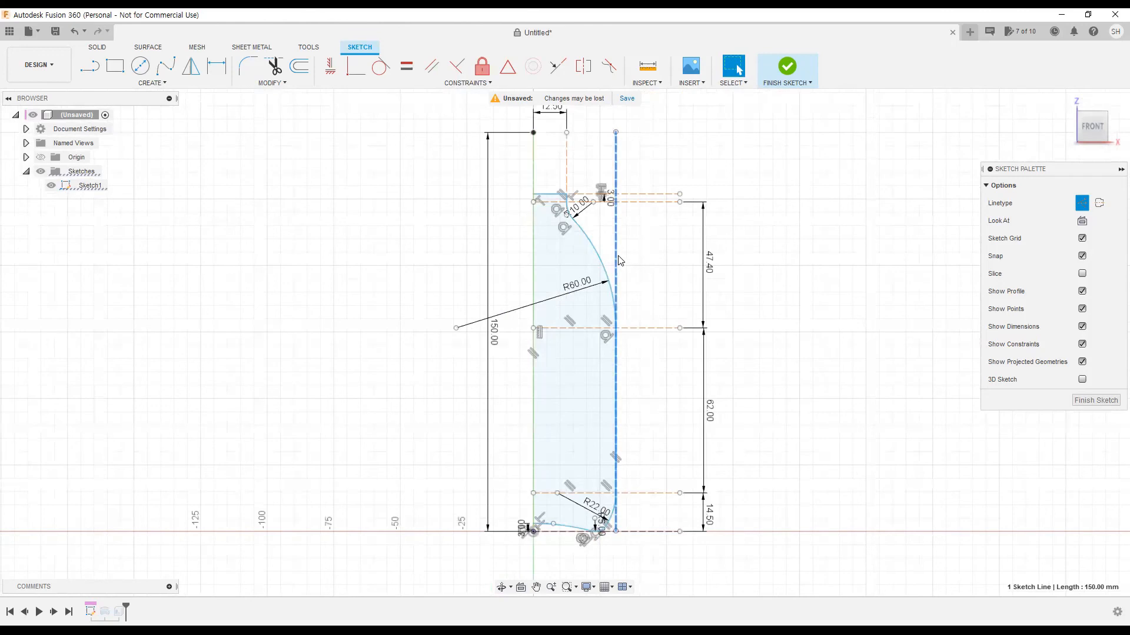
{"action": "scroll", "coordinate": [611, 356], "scroll_direction": "up", "scroll_amount": 2}
{"action": "scroll", "coordinate": [645, 299], "scroll_direction": "up", "scroll_amount": 1}
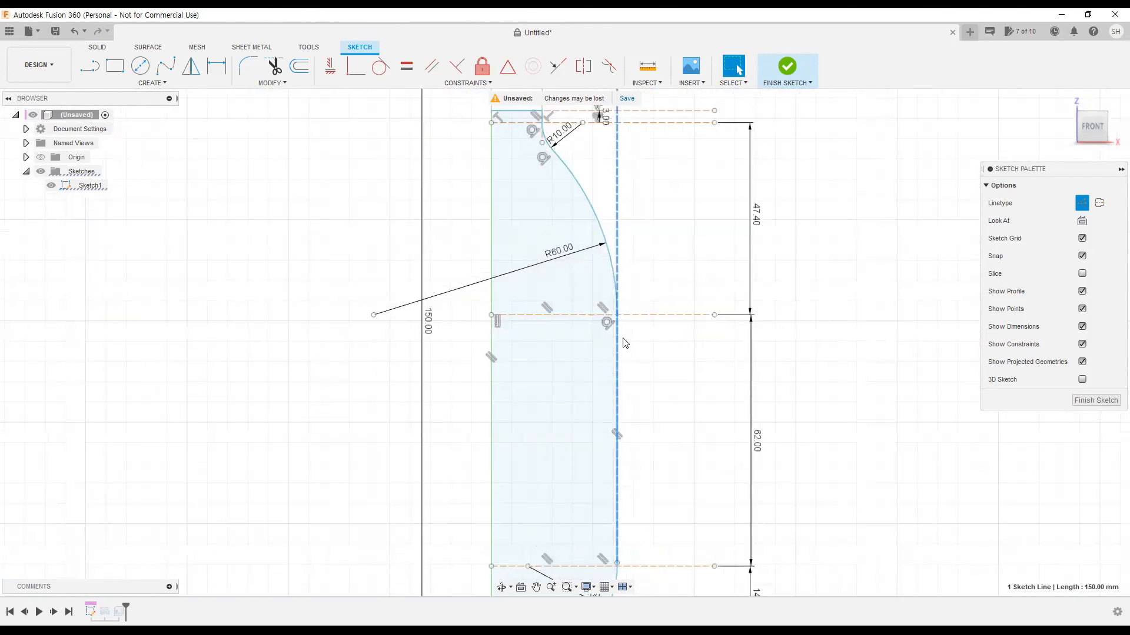
{"action": "middle_click_drag", "start_coordinate": [575, 225], "coordinate": [537, 362]}
{"action": "scroll", "coordinate": [547, 340], "scroll_direction": "up", "scroll_amount": 2}
{"action": "scroll", "coordinate": [547, 341], "scroll_direction": "up", "scroll_amount": 2}
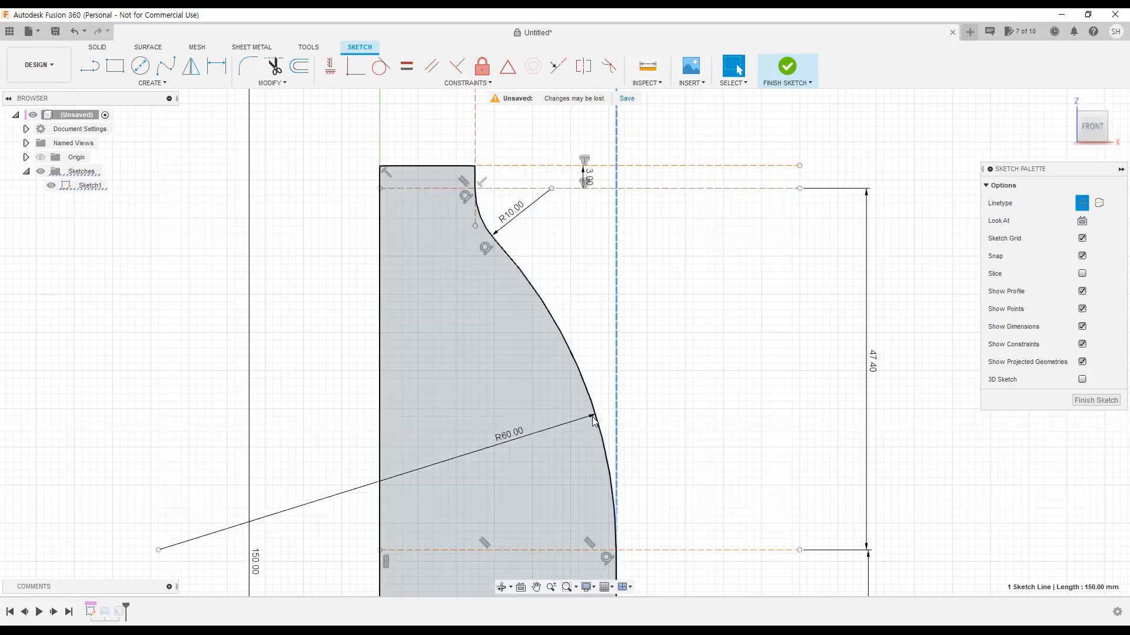
{"action": "middle_click_drag", "start_coordinate": [622, 538], "coordinate": [611, 410]}
{"action": "scroll", "coordinate": [595, 441], "scroll_direction": "down", "scroll_amount": 2}
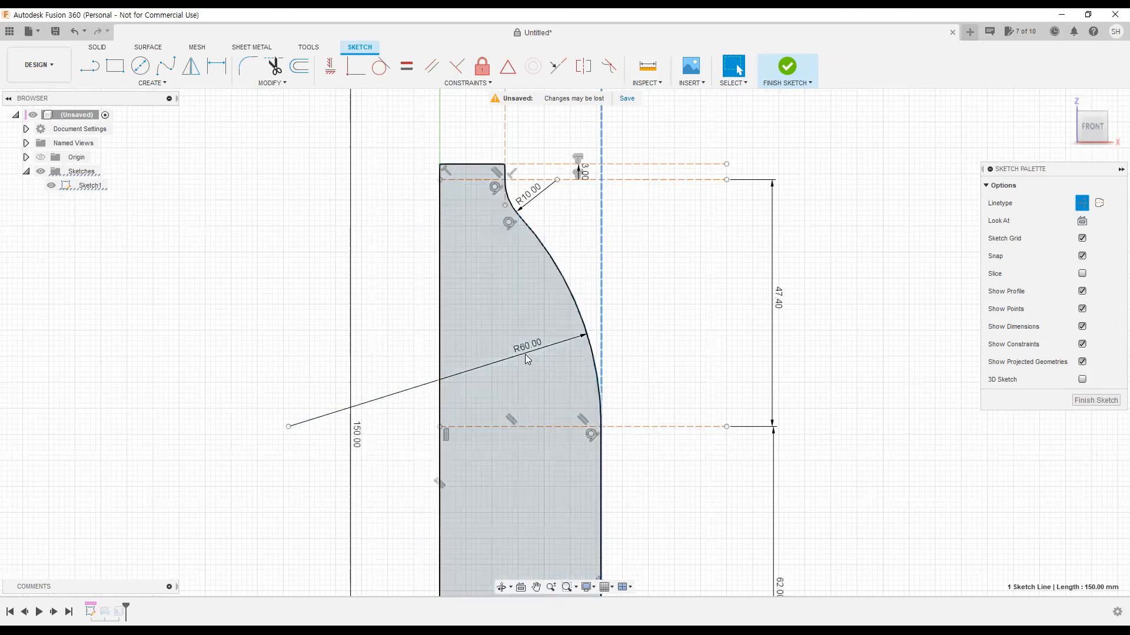
{"action": "key", "text": "Escape"}
{"action": "key", "text": "Delete"}
{"action": "middle_click_drag", "start_coordinate": [535, 425], "coordinate": [552, 314]}
{"action": "scroll", "coordinate": [566, 382], "scroll_direction": "down", "scroll_amount": 3}
{"action": "scroll", "coordinate": [543, 268], "scroll_direction": "up", "scroll_amount": 2}
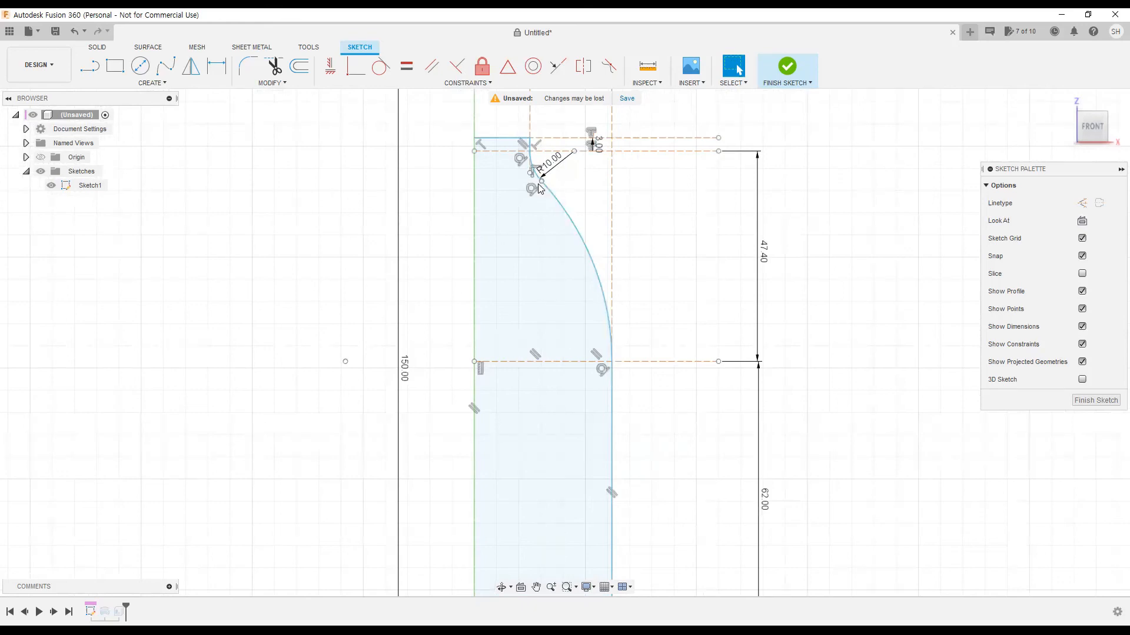
- Move the outer vertical construction line outward and examine where the side wall meets the R22 lower corner arc
{"action": "middle_click_drag", "start_coordinate": [646, 494], "coordinate": [634, 376]}
{"action": "scroll", "coordinate": [634, 375], "scroll_direction": "down", "scroll_amount": 1}
{"action": "middle_click_drag", "start_coordinate": [546, 110], "coordinate": [545, 200]}
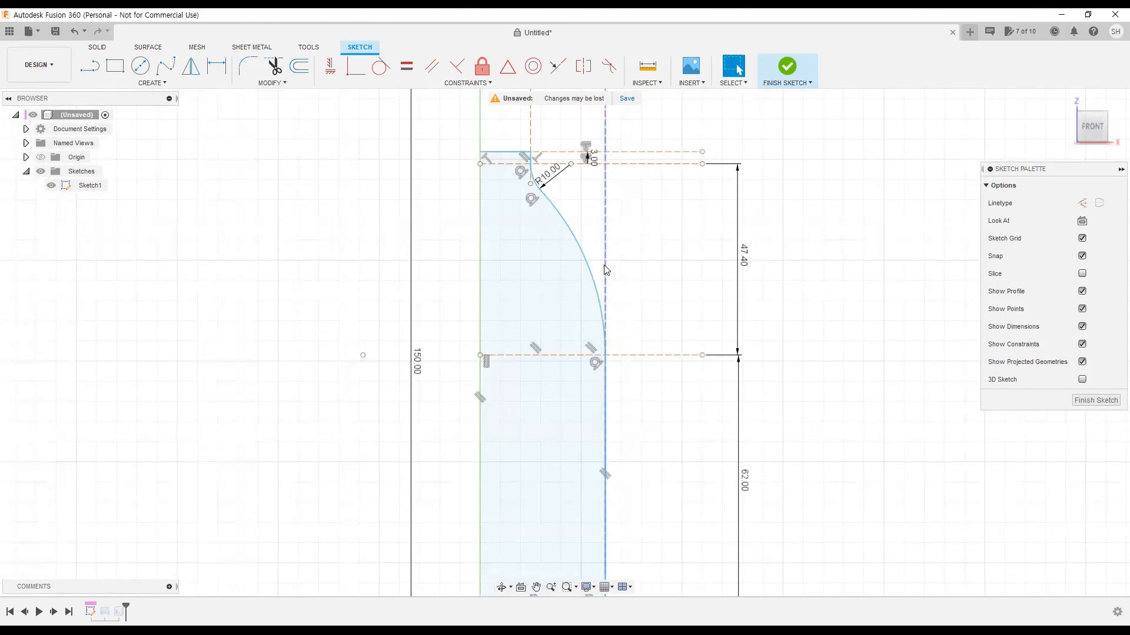
{"action": "left_click_drag", "start_coordinate": [606, 269], "coordinate": [641, 269]}
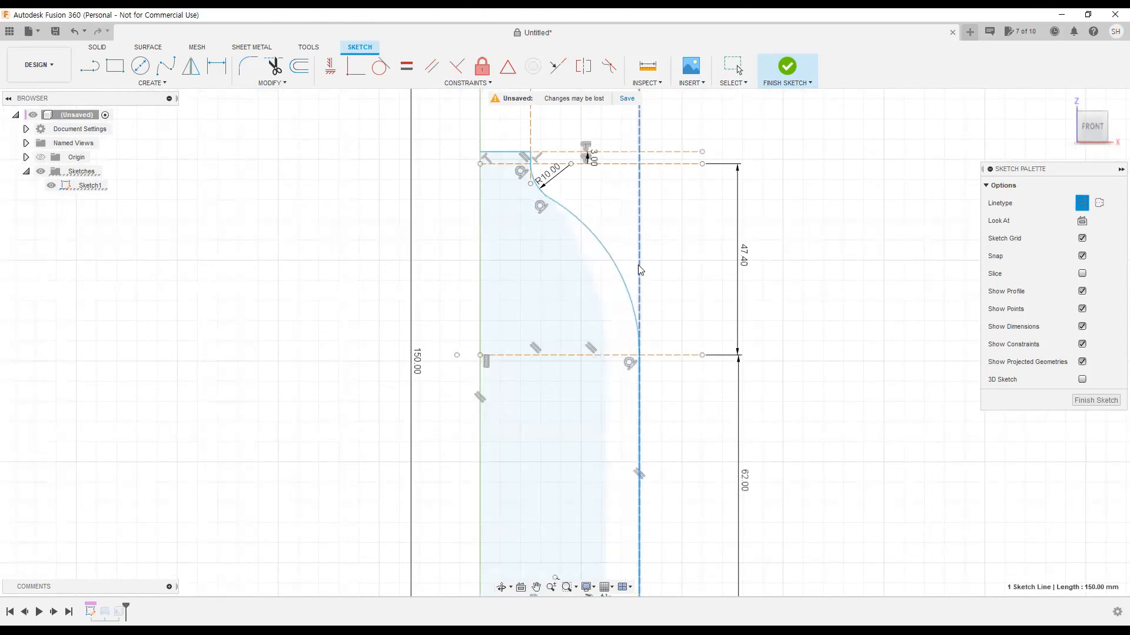
{"action": "middle_click_drag", "start_coordinate": [686, 448], "coordinate": [679, 244]}
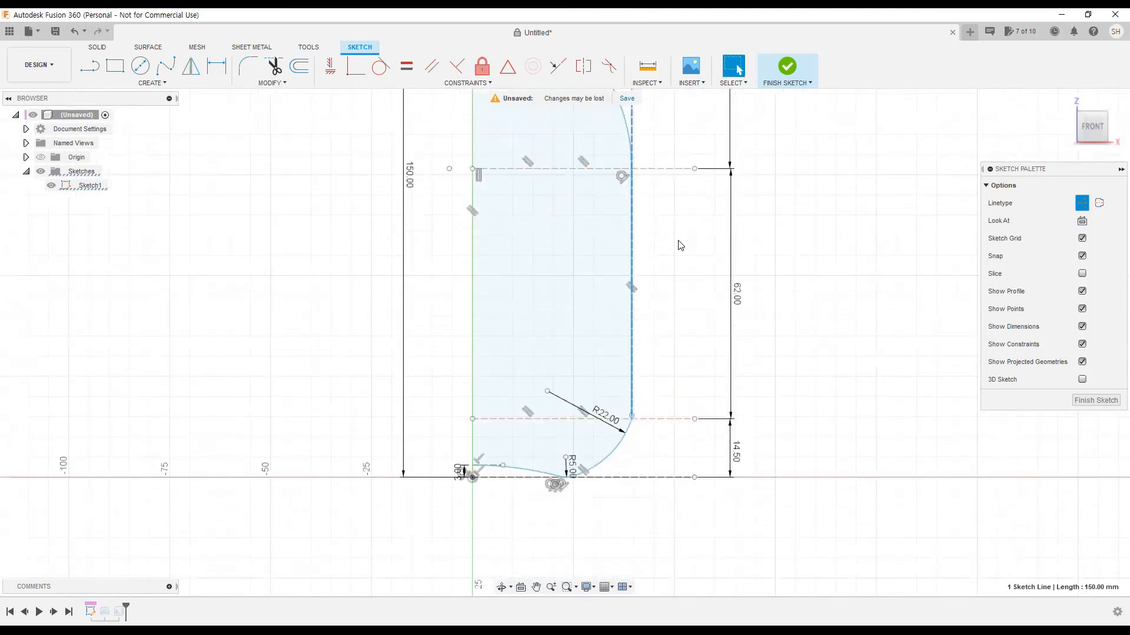
{"action": "scroll", "coordinate": [641, 451], "scroll_direction": "up", "scroll_amount": 3}
{"action": "scroll", "coordinate": [647, 446], "scroll_direction": "up", "scroll_amount": 6}
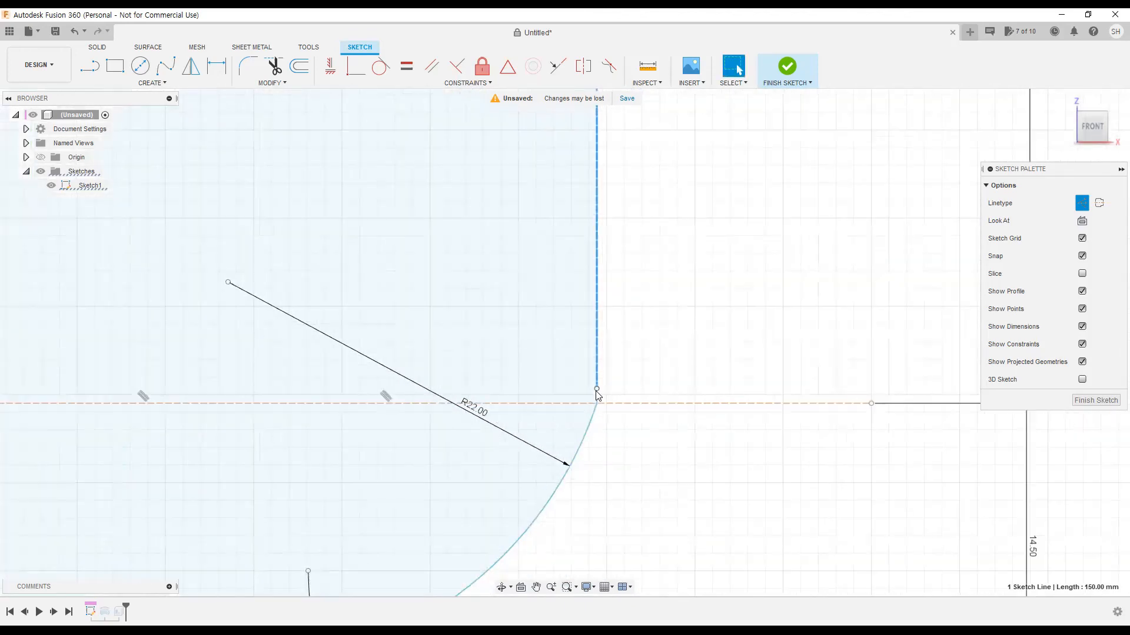
- Apply a tangent constraint between the R22 lower corner arc and the outer side wall line
{"action": "left_click", "coordinate": [605, 449]}
{"action": "scroll", "coordinate": [606, 456], "scroll_direction": "down", "scroll_amount": 3}
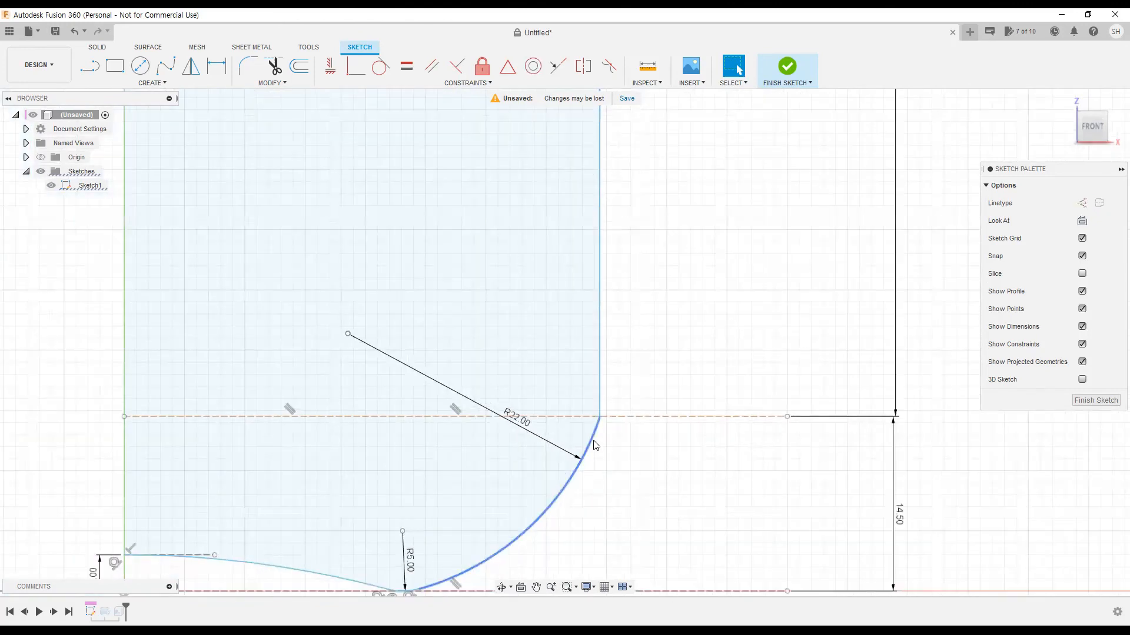
{"action": "scroll", "coordinate": [594, 446], "scroll_direction": "down", "scroll_amount": 2}
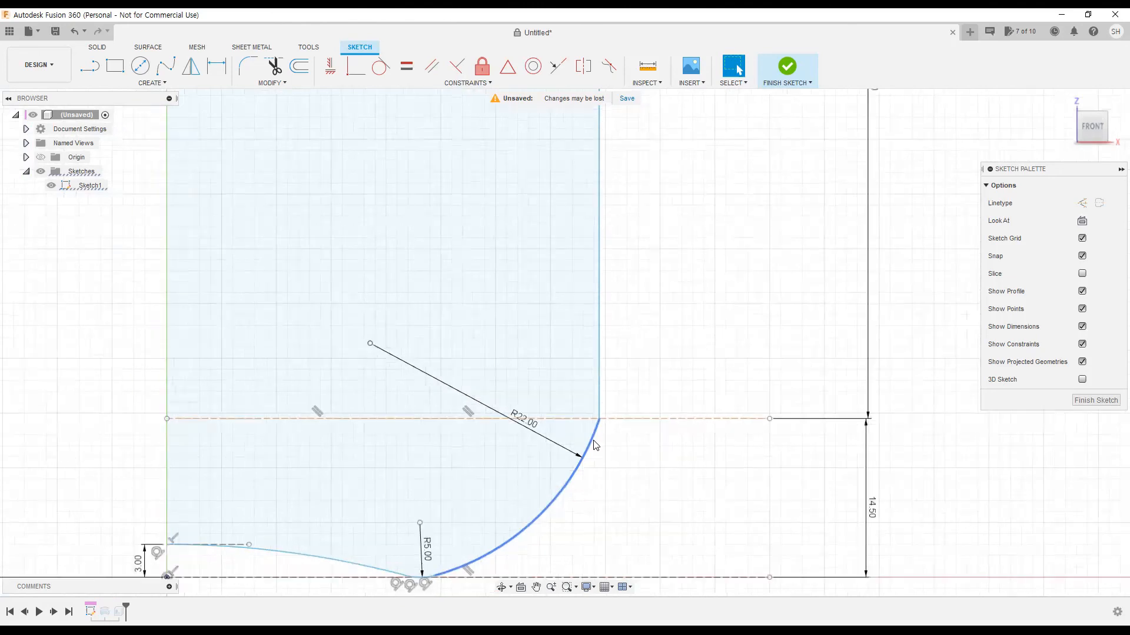
{"action": "left_click", "coordinate": [382, 68]}
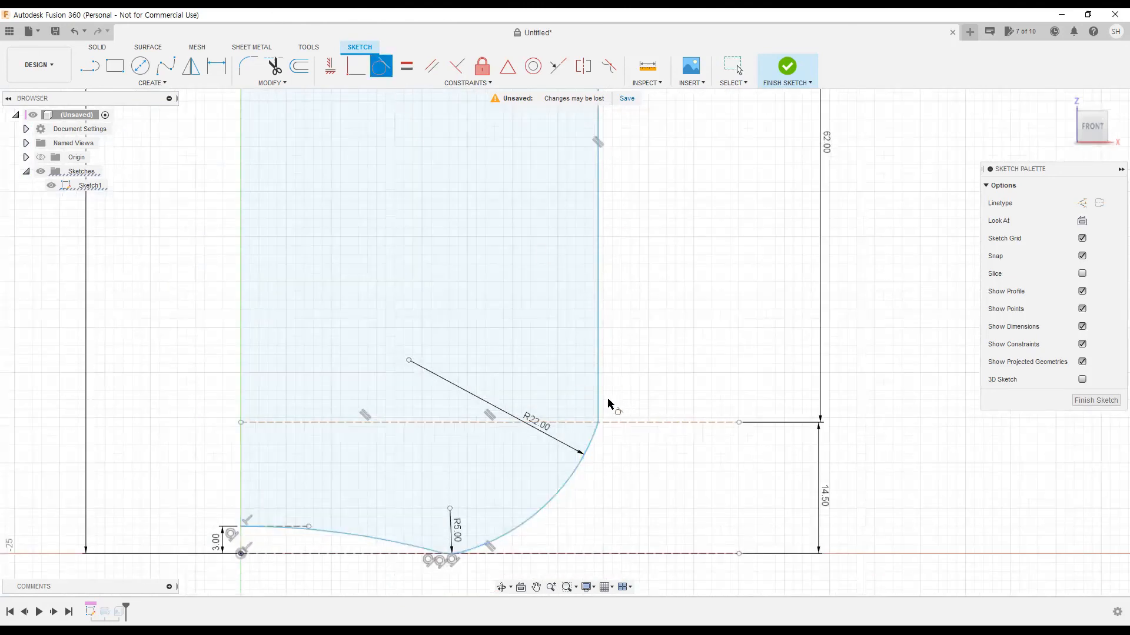
{"action": "left_click", "coordinate": [595, 423]}
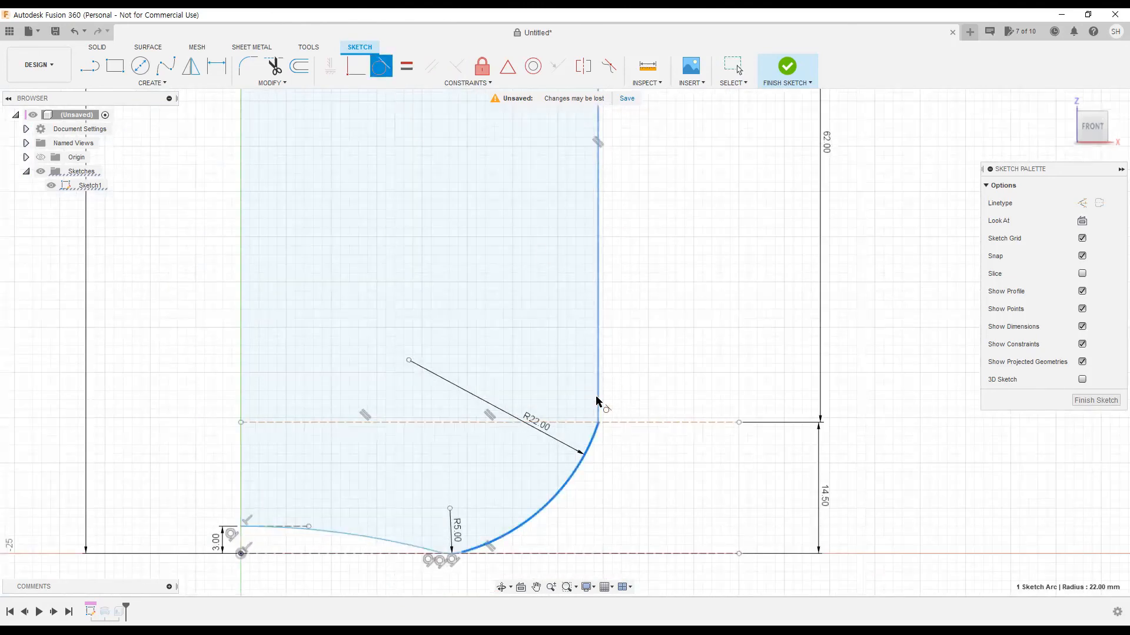
{"action": "left_click", "coordinate": [596, 401]}
{"action": "scroll", "coordinate": [609, 401], "scroll_direction": "down", "scroll_amount": 5}
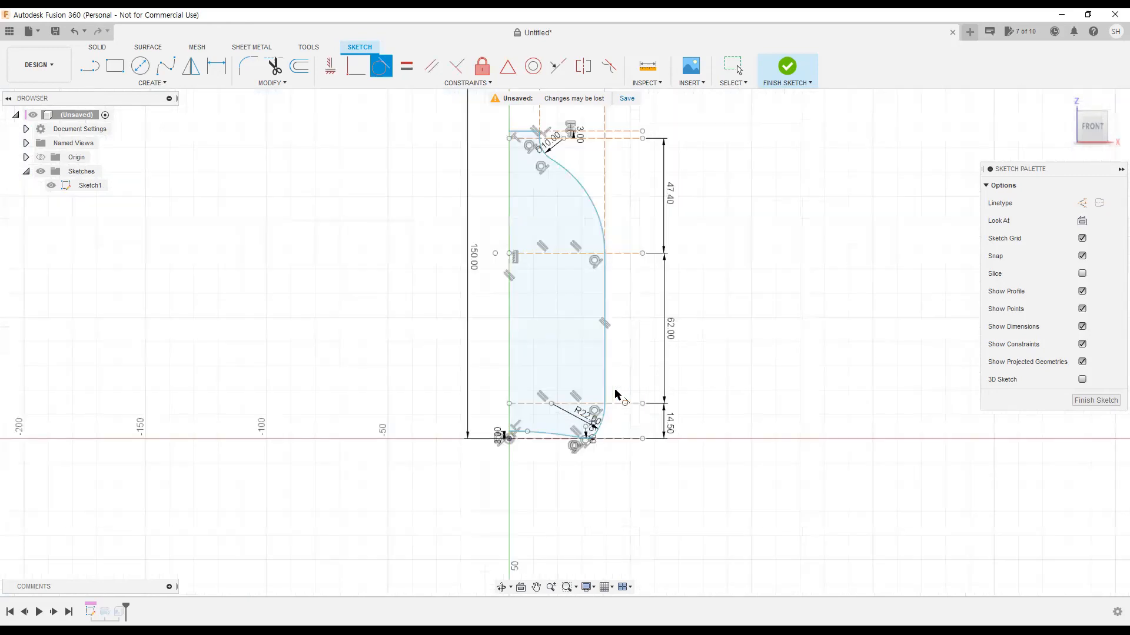
{"action": "key", "text": "Escape"}
- Move the outer construction line inward and back outward to test the tangency at the shoulder and lower corner
{"action": "left_click_drag", "start_coordinate": [605, 207], "coordinate": [600, 210]}
{"action": "scroll", "coordinate": [599, 220], "scroll_direction": "up", "scroll_amount": 3}
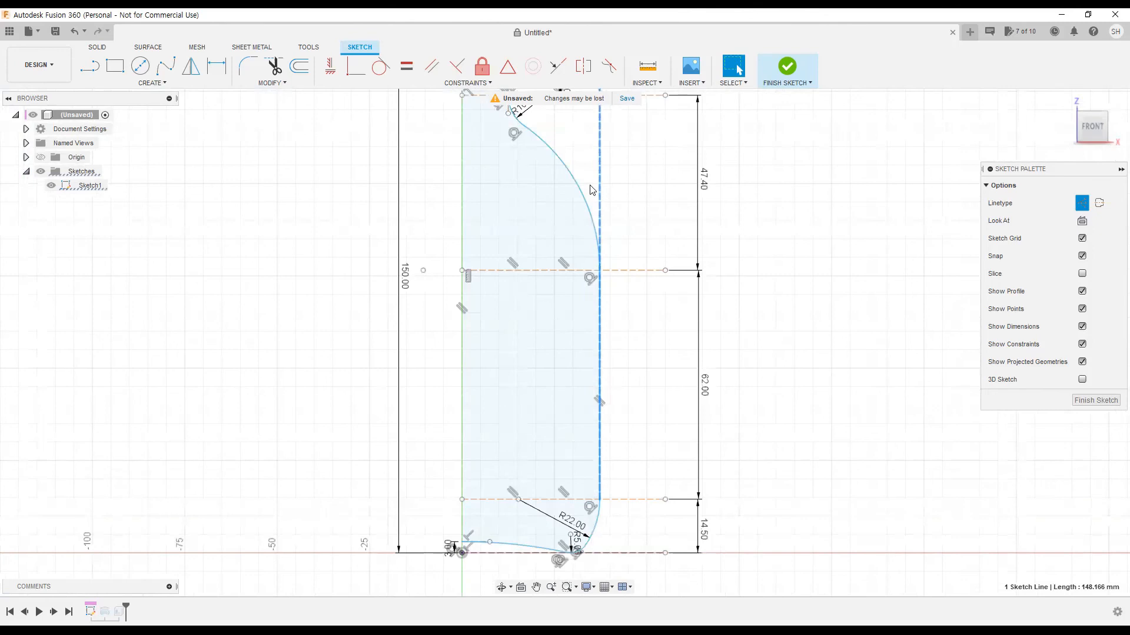
{"action": "scroll", "coordinate": [579, 295], "scroll_direction": "up", "scroll_amount": 1}
{"action": "scroll", "coordinate": [574, 288], "scroll_direction": "up", "scroll_amount": 1}
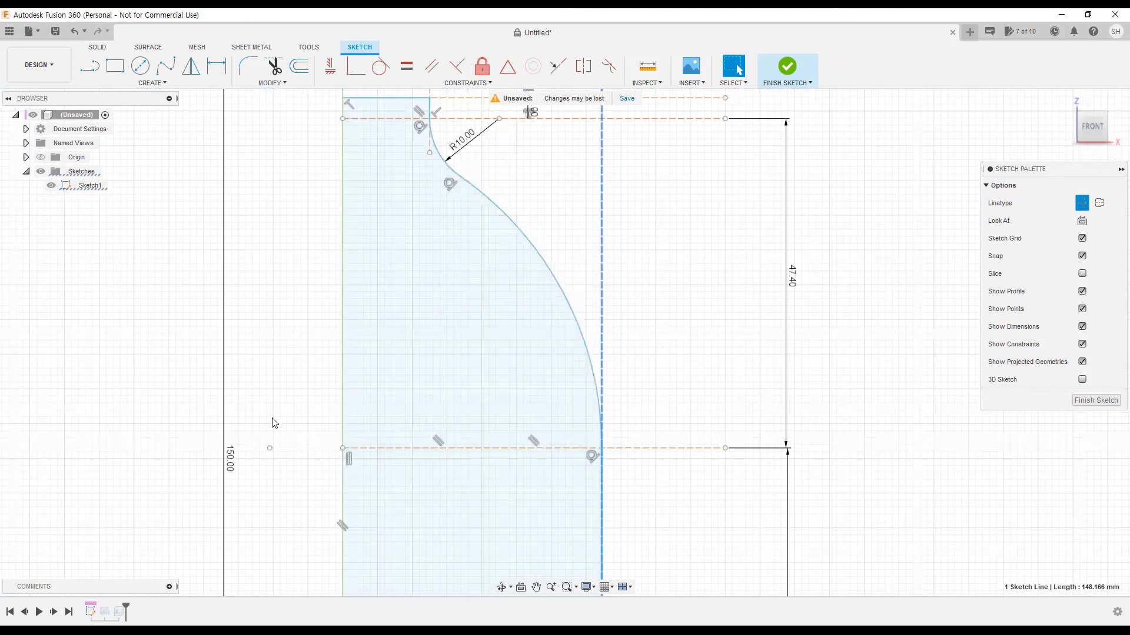
{"action": "scroll", "coordinate": [317, 396], "scroll_direction": "down", "scroll_amount": 2}
{"action": "middle_click_drag", "start_coordinate": [366, 401], "coordinate": [590, 257]}
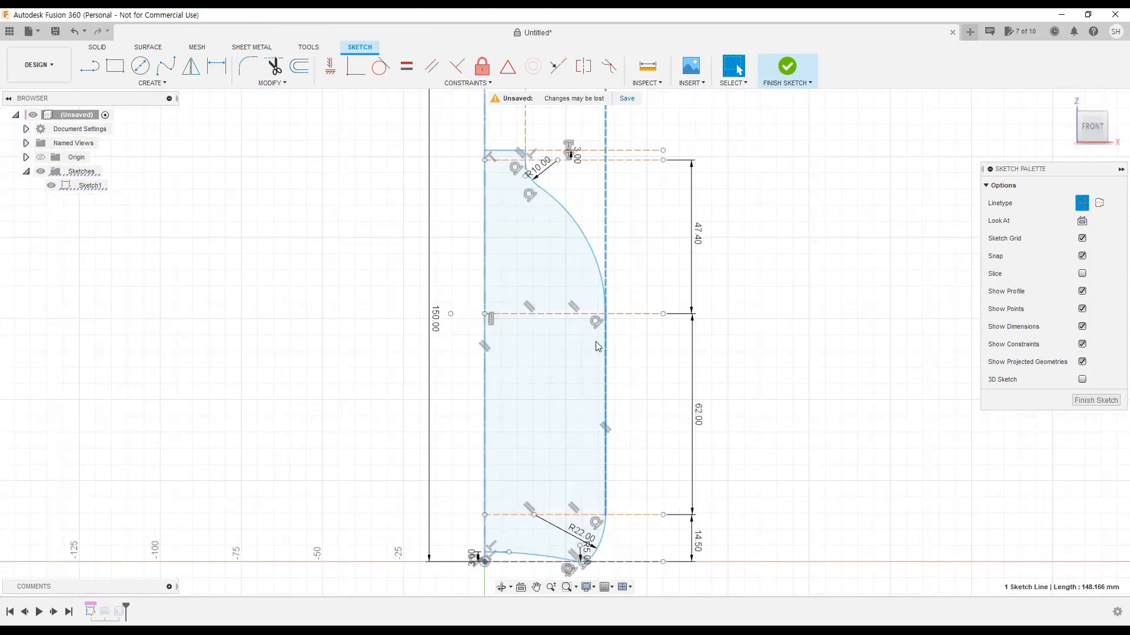
{"action": "mouse_move", "coordinate": [606, 237]}
{"action": "left_mouse_down"}
{"action": "mouse_move", "coordinate": [589, 246]}
{"action": "mouse_move", "coordinate": [613, 250]}
{"action": "mouse_move", "coordinate": [586, 255]}
{"action": "mouse_move", "coordinate": [617, 260]}
{"action": "mouse_move", "coordinate": [610, 271]}
{"action": "left_mouse_up"}
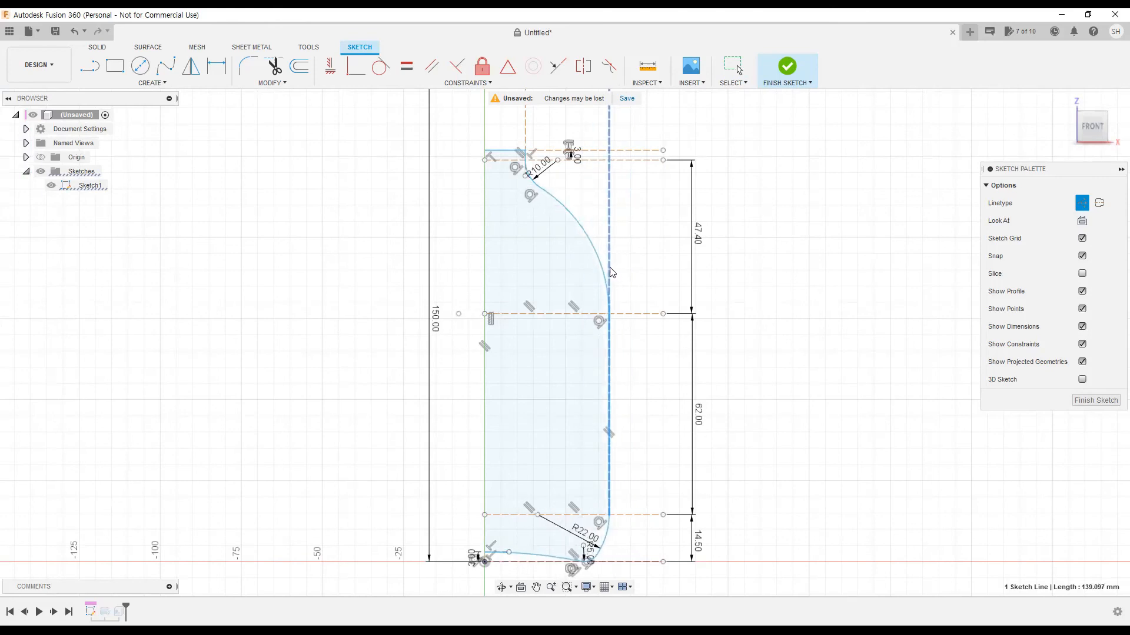
{"action": "middle_click_drag", "start_coordinate": [636, 452], "coordinate": [637, 284]}
{"action": "scroll", "coordinate": [606, 318], "scroll_direction": "up", "scroll_amount": 3}
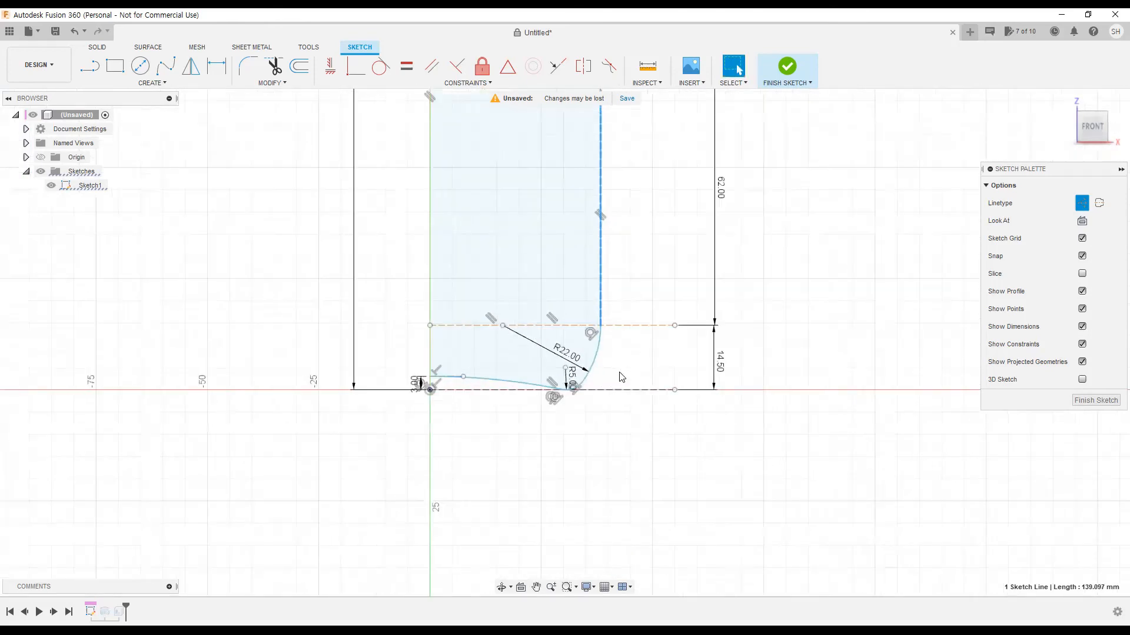
{"action": "scroll", "coordinate": [608, 313], "scroll_direction": "up", "scroll_amount": 2}
{"action": "mouse_move", "coordinate": [605, 346]}
{"action": "middle_mouse_down"}
{"action": "mouse_move", "coordinate": [652, 401]}
{"action": "mouse_move", "coordinate": [656, 371]}
{"action": "middle_mouse_up"}
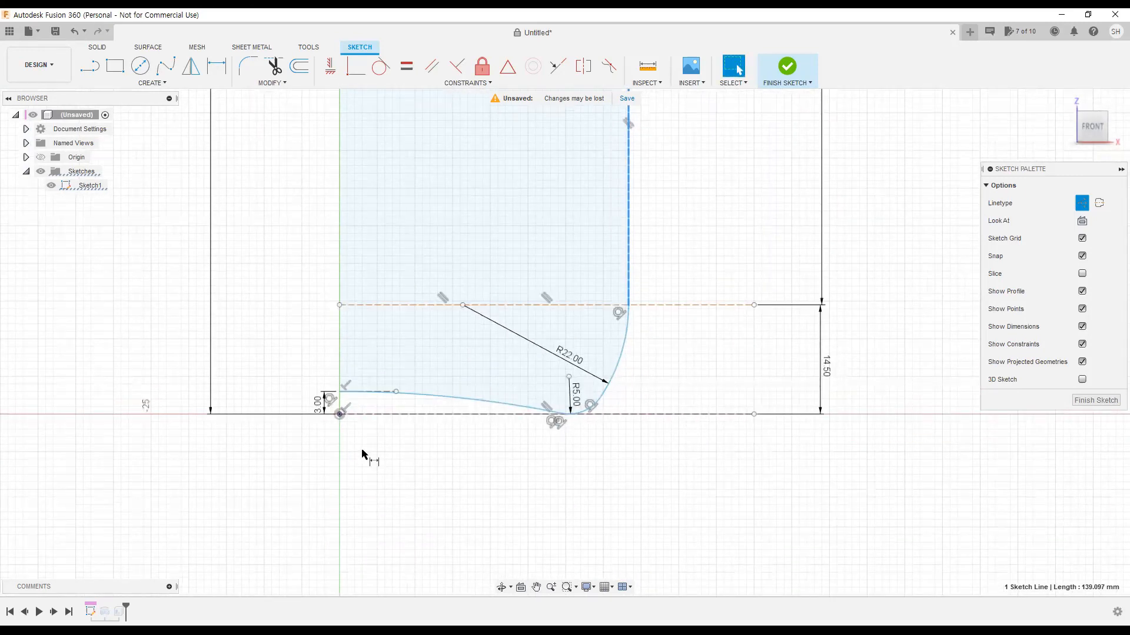
{"action": "key", "text": "d"}
{"action": "left_click", "coordinate": [340, 398]}
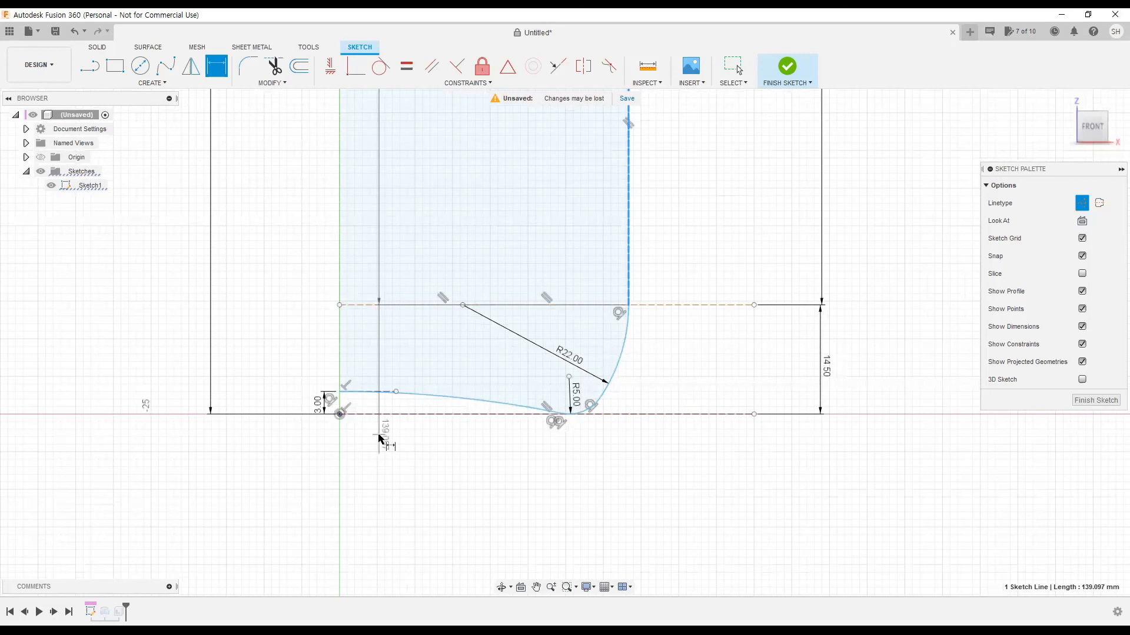
{"action": "key", "text": "Escape"}
- Add a horizontal dimension of diameter/2 below the profile, from the center axis to the side wall's lower endpoint
{"action": "key", "text": "d"}
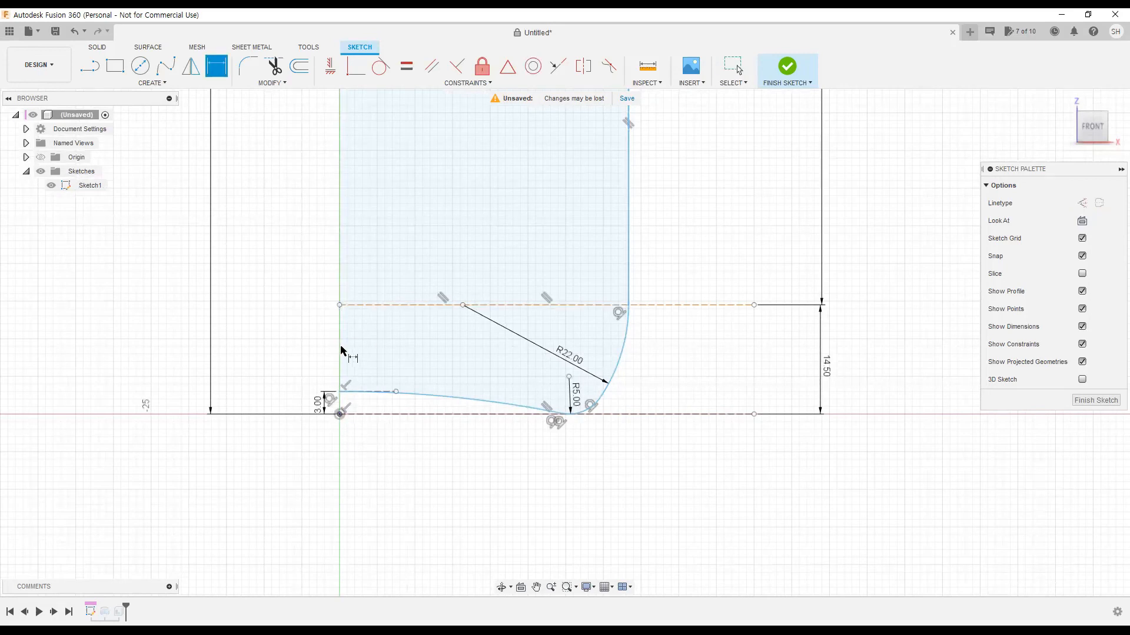
{"action": "left_click", "coordinate": [340, 393]}
{"action": "left_click", "coordinate": [629, 306]}
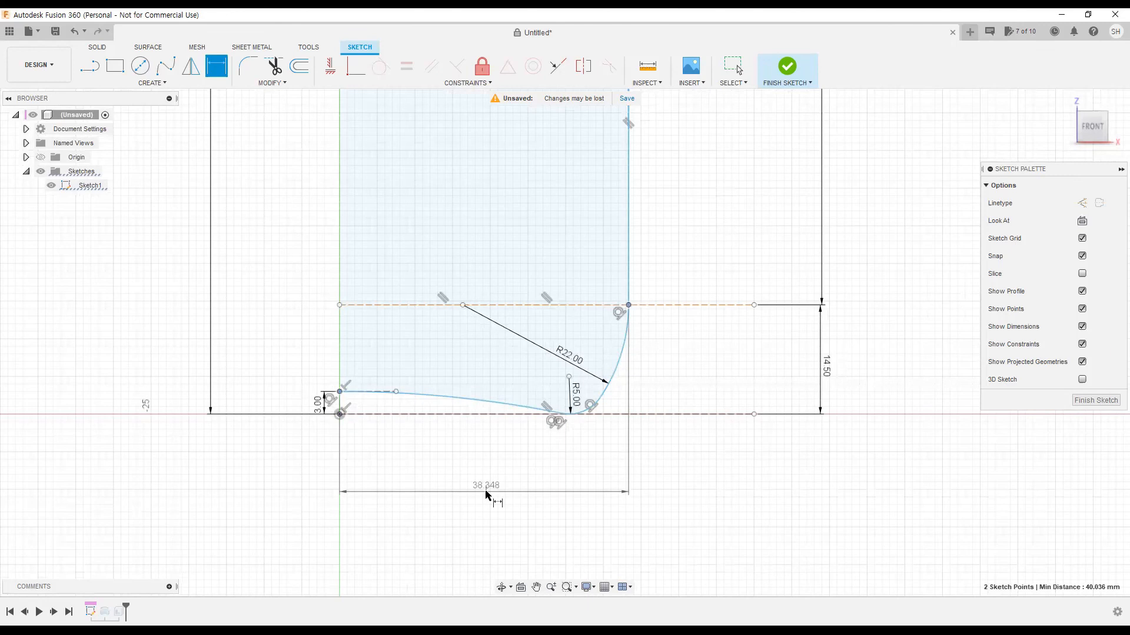
{"action": "left_click", "coordinate": [566, 494]}
{"action": "type", "text": "diameter/2"}
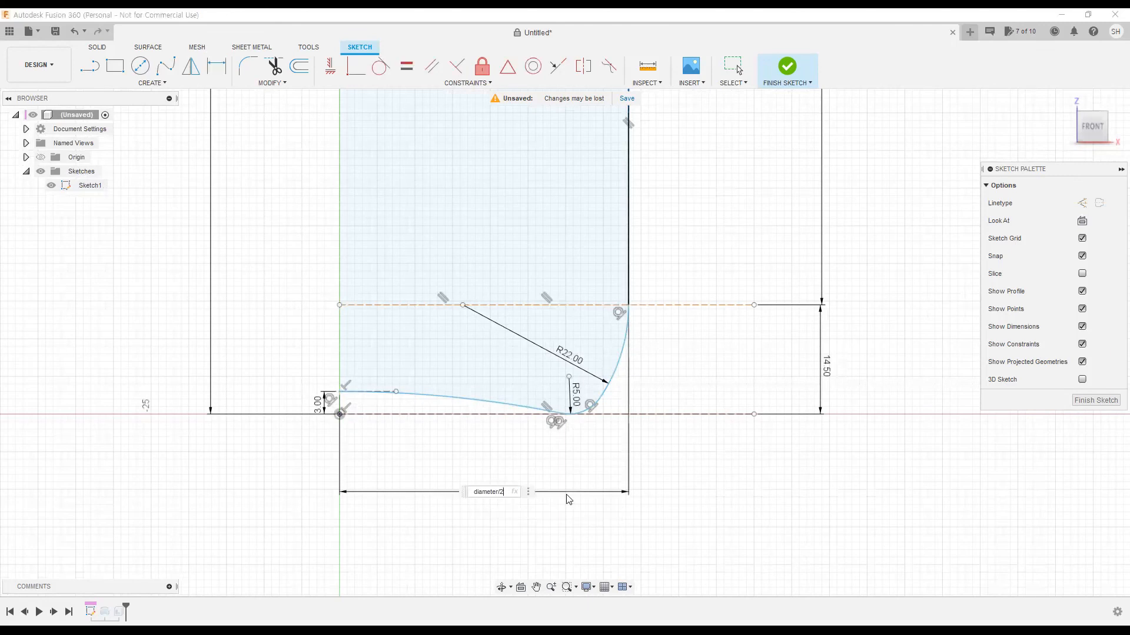
{"action": "key", "text": "Return"}
{"action": "key", "text": "Escape"}
- Set the diameter user parameter to 70 mm and finish the sketch
{"action": "scroll", "coordinate": [595, 524], "scroll_direction": "down", "scroll_amount": 4}
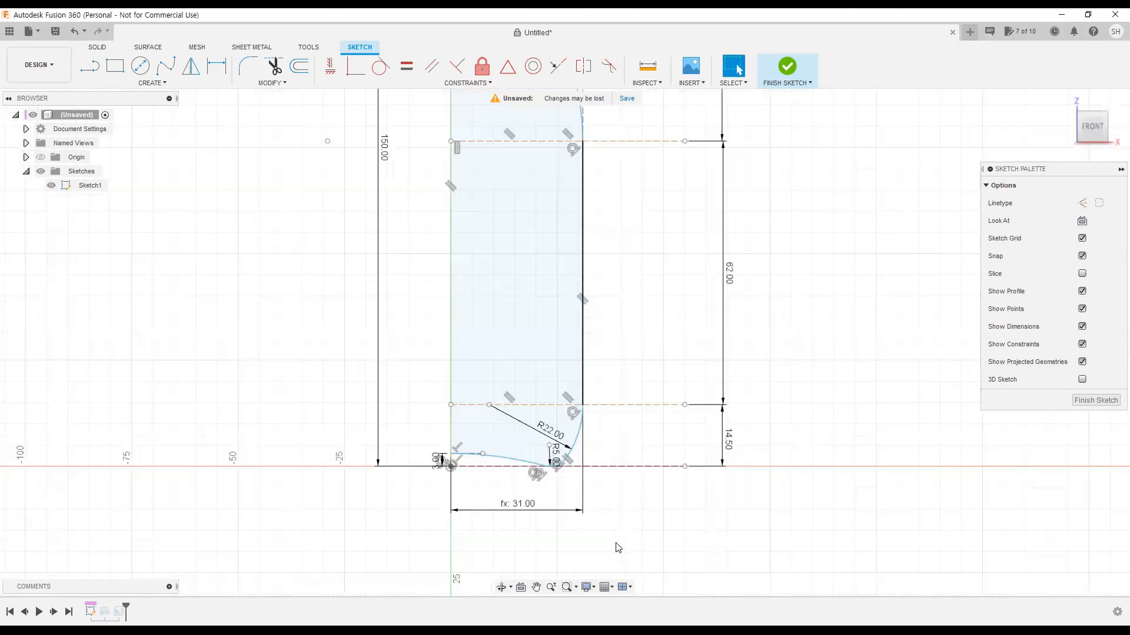
{"action": "mouse_move", "coordinate": [744, 352]}
{"action": "middle_mouse_down"}
{"action": "mouse_move", "coordinate": [636, 417]}
{"action": "mouse_move", "coordinate": [605, 406]}
{"action": "middle_mouse_up"}
{"action": "scroll", "coordinate": [642, 405], "scroll_direction": "down", "scroll_amount": 1}
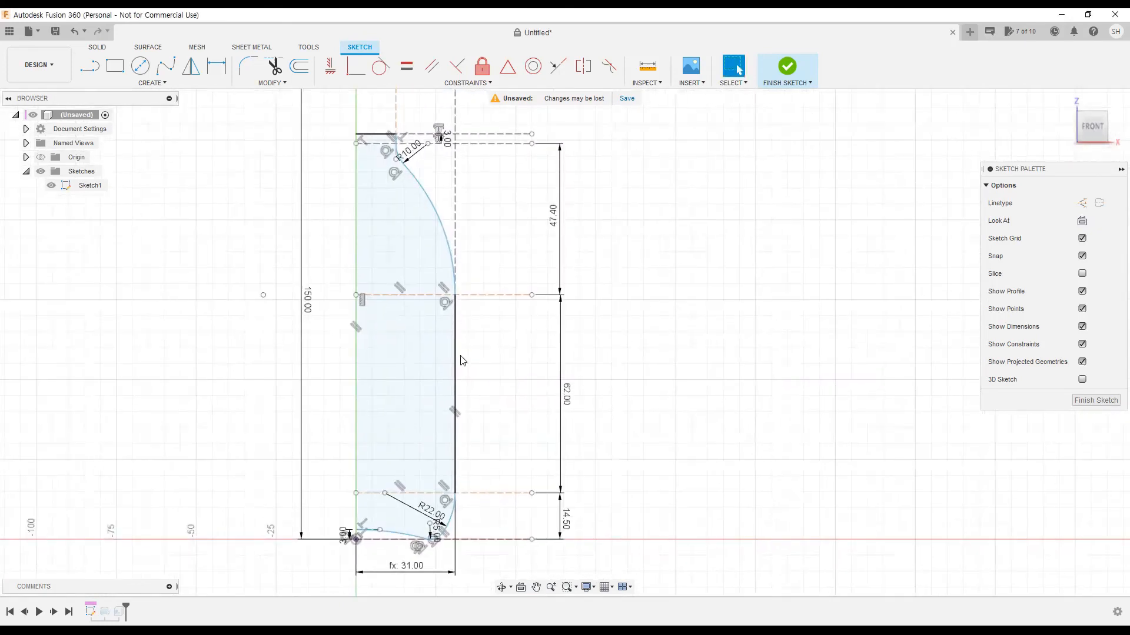
{"action": "left_click", "coordinate": [267, 83]}
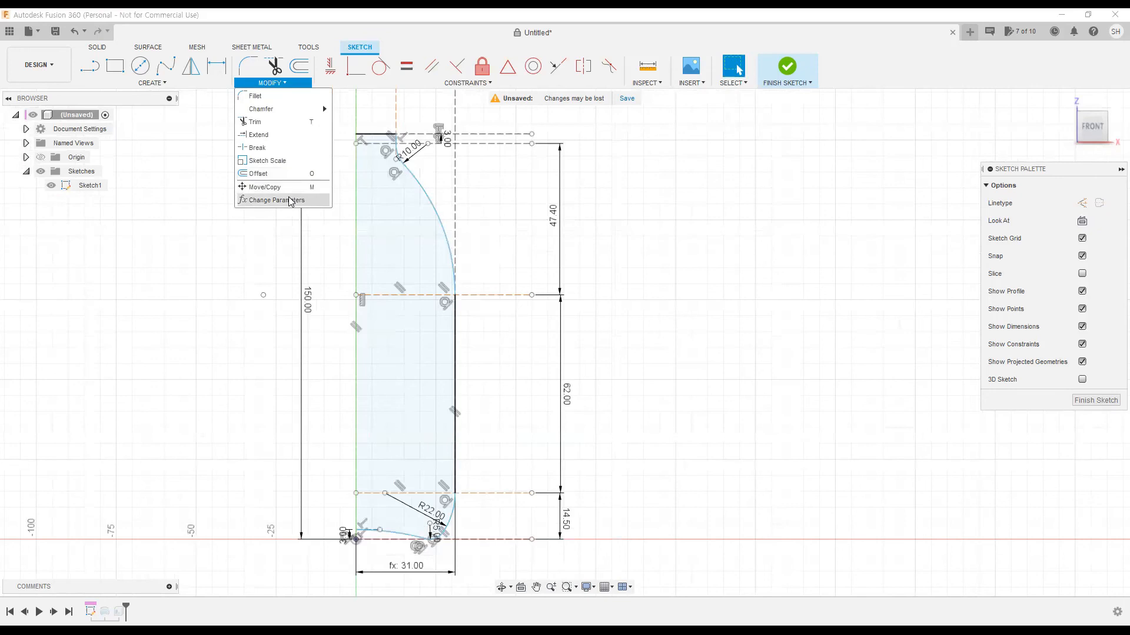
{"action": "left_click", "coordinate": [289, 201]}
{"action": "double_click", "coordinate": [889, 287]}
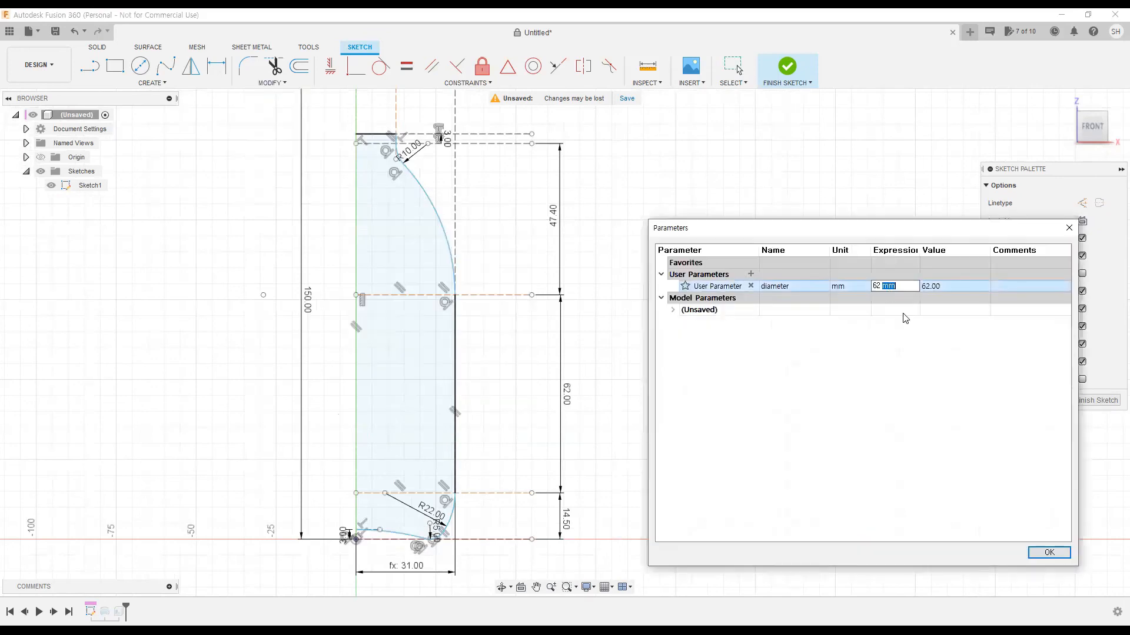
{"action": "double_click", "coordinate": [876, 287]}
{"action": "key", "text": "Return"}
{"action": "left_click", "coordinate": [1049, 552]}
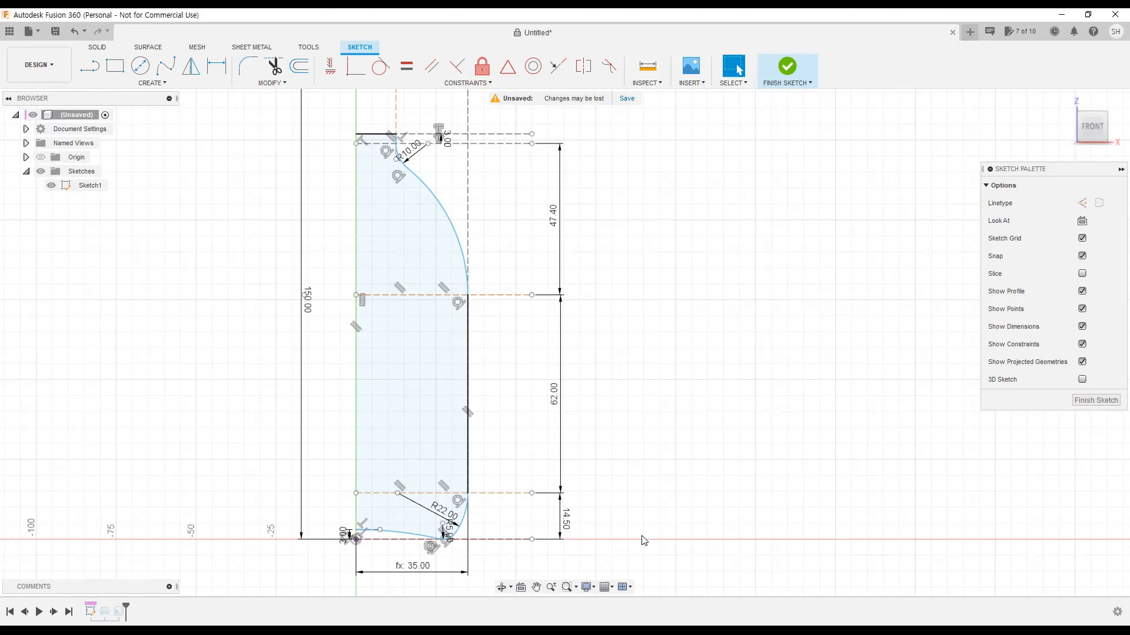
{"action": "left_click", "coordinate": [782, 67]}
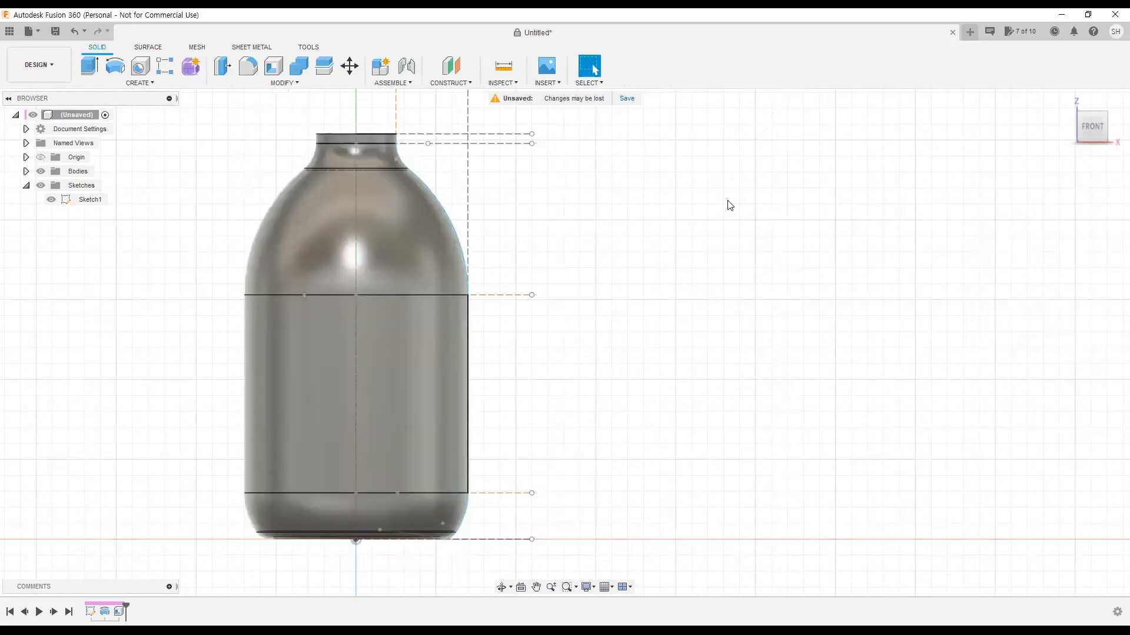
- View the bottle obliquely from above and set the diameter user parameter to 65 mm
{"action": "middle_click_drag", "start_coordinate": [573, 359], "coordinate": [501, 414], "text": "shift"}
{"action": "scroll", "coordinate": [366, 446], "scroll_direction": "up", "scroll_amount": 1}
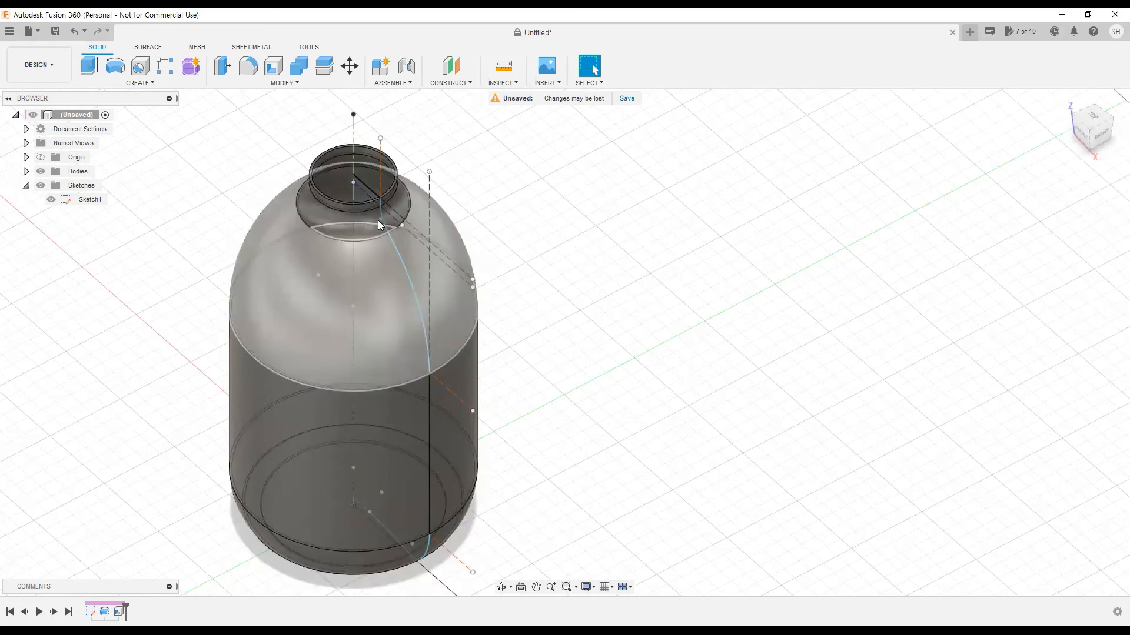
{"action": "left_click", "coordinate": [306, 87]}
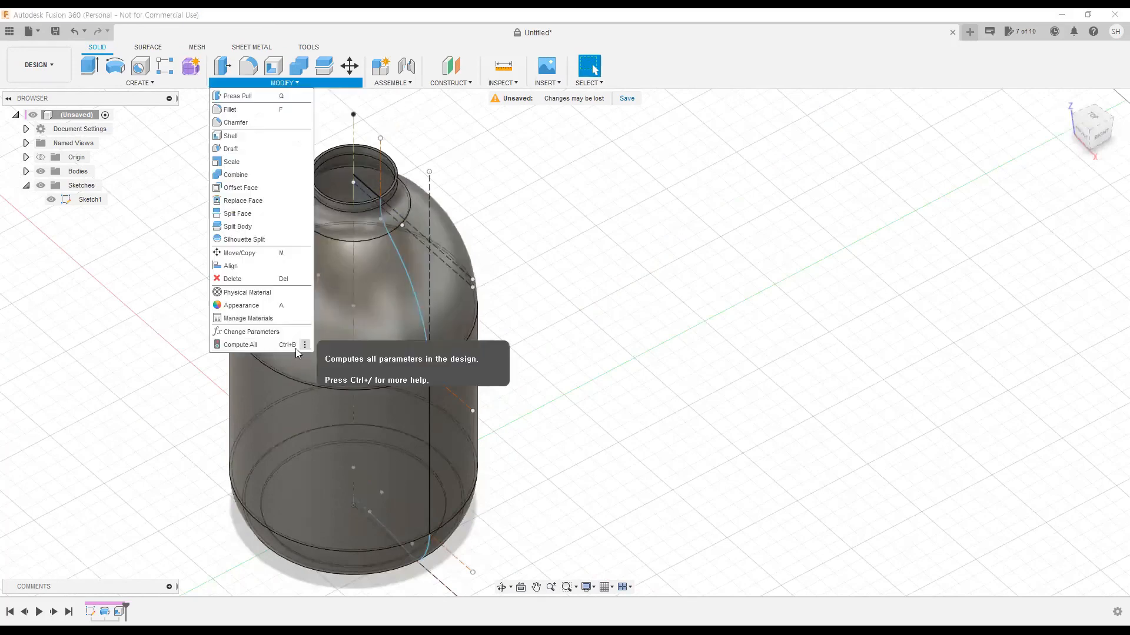
{"action": "left_click", "coordinate": [269, 333]}
{"action": "double_click", "coordinate": [879, 287]}
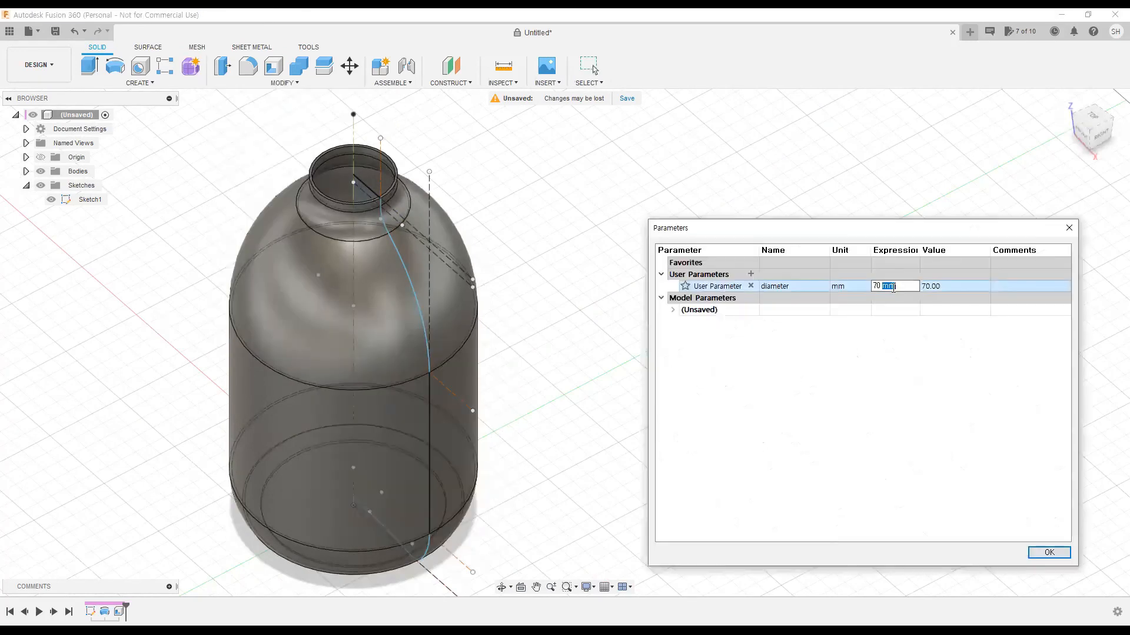
{"action": "left_click", "coordinate": [877, 286]}
{"action": "double_click", "coordinate": [877, 286]}
{"action": "type", "text": "65"}
{"action": "key", "text": "Return"}
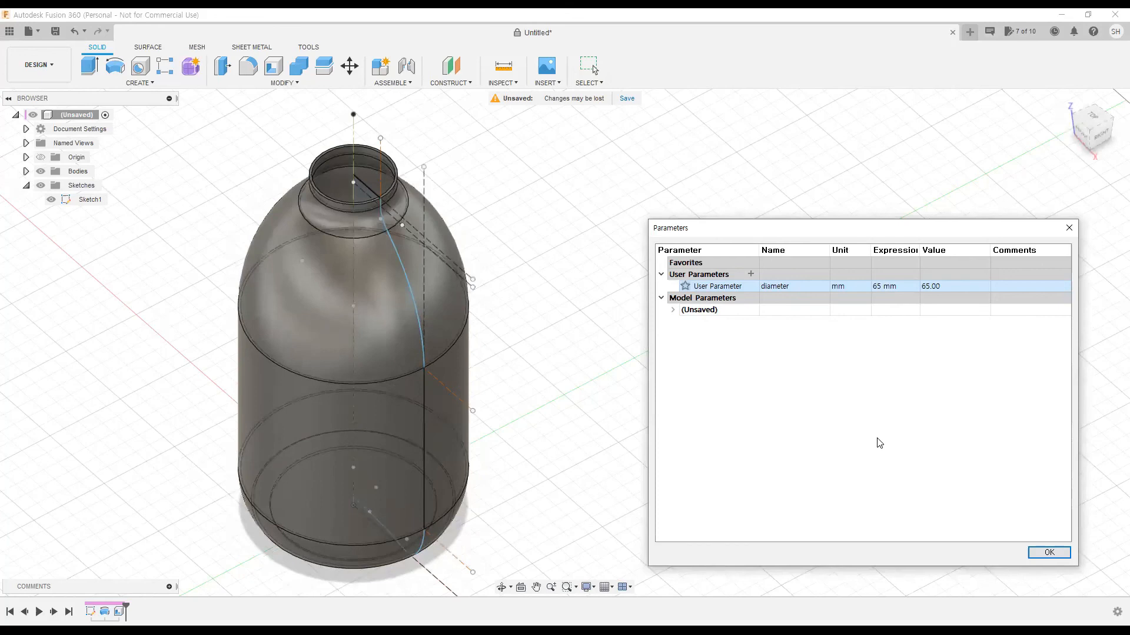
- Try the diameter user parameter at 80 mm and at 45 mm to compare the bottle's shape
{"action": "double_click", "coordinate": [877, 286]}
{"action": "type", "text": "80"}
{"action": "key", "text": "Return"}
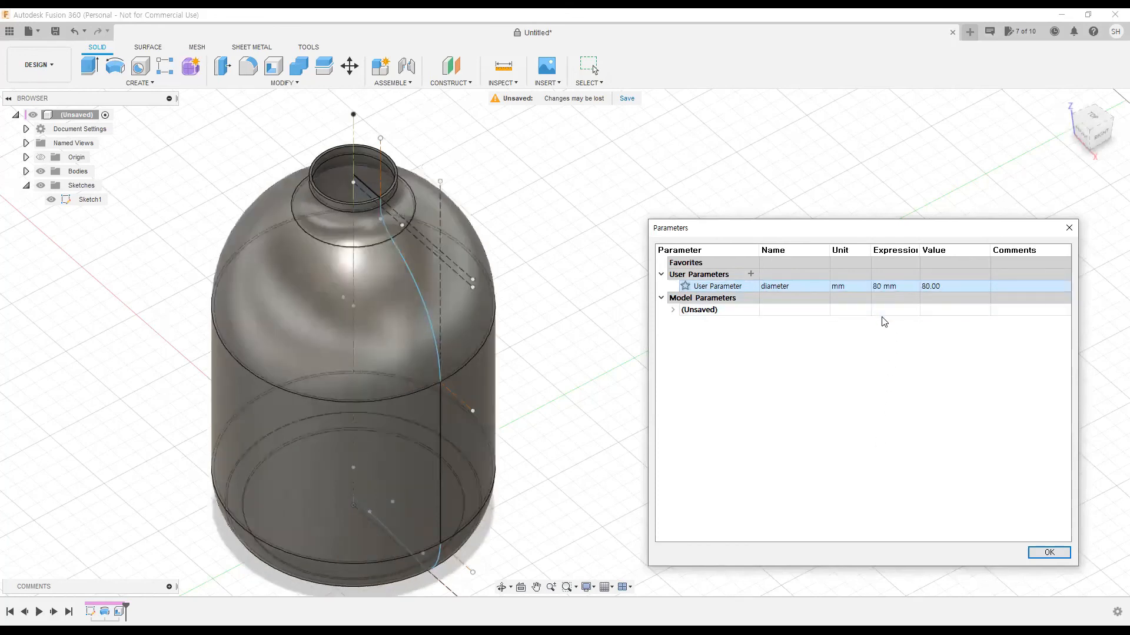
{"action": "double_click", "coordinate": [877, 286]}
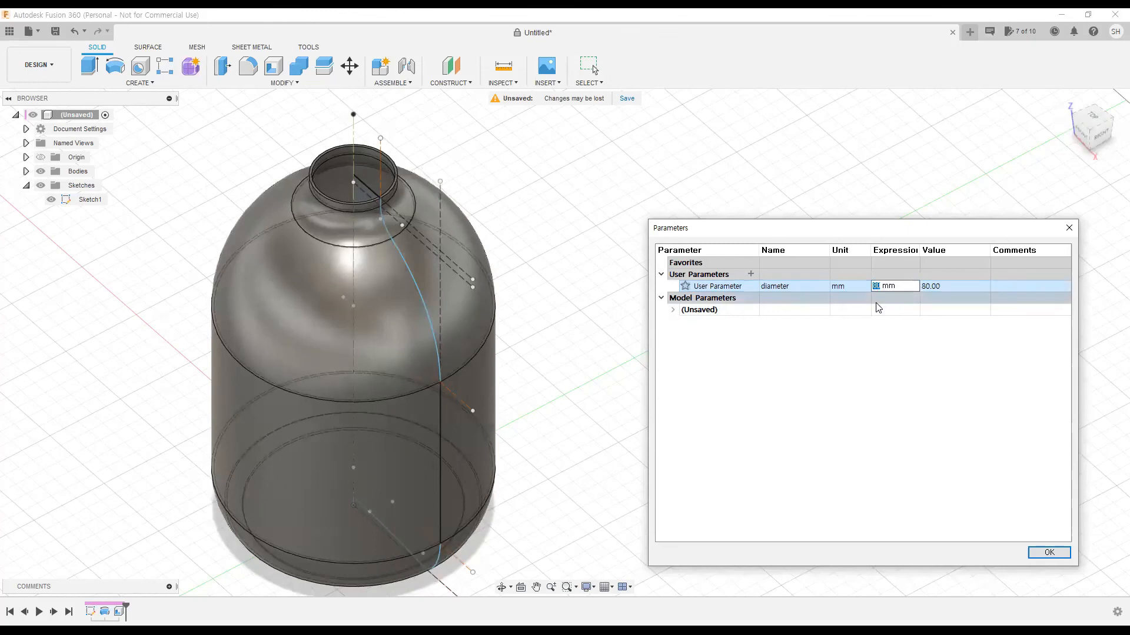
{"action": "type", "text": "45"}
{"action": "key", "text": "Return"}
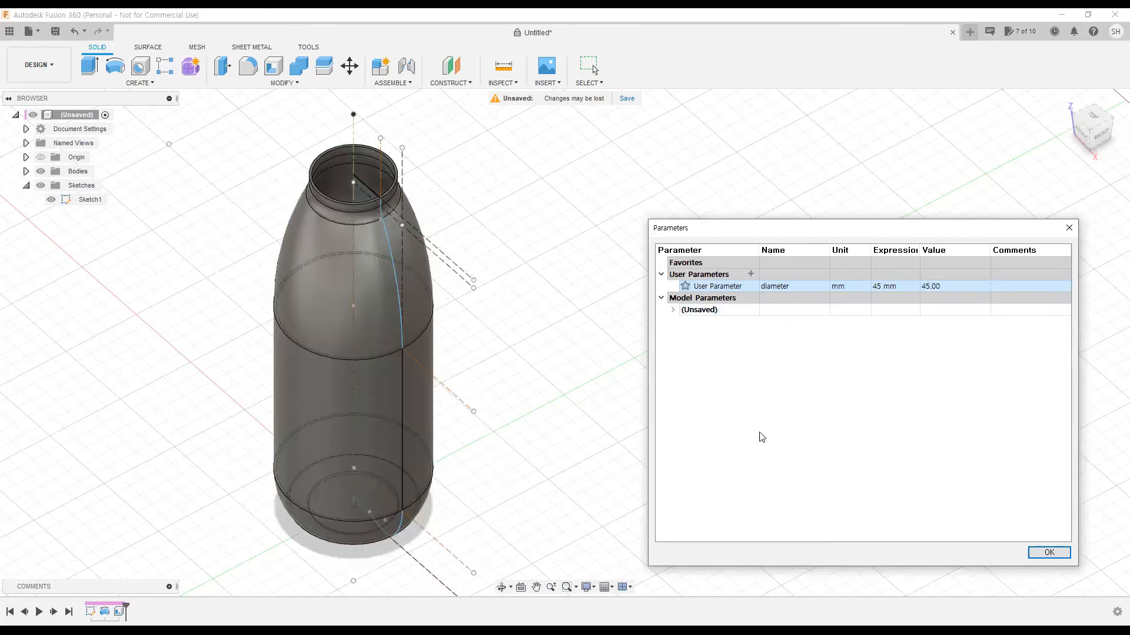
- Set the diameter user parameter to 62 mm and accept the parameters
{"action": "left_click", "coordinate": [876, 288]}
{"action": "type", "text": "62"}
{"action": "key", "text": "Return"}
{"action": "left_click", "coordinate": [1049, 553]}
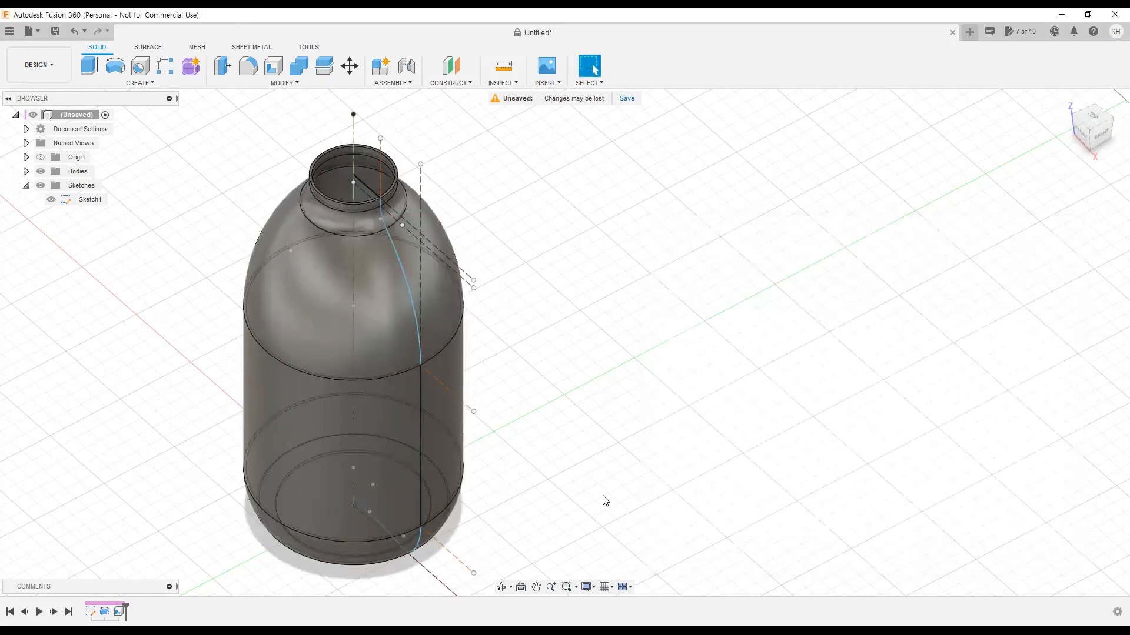
{"action": "middle_click_drag", "start_coordinate": [658, 497], "coordinate": [697, 499]}
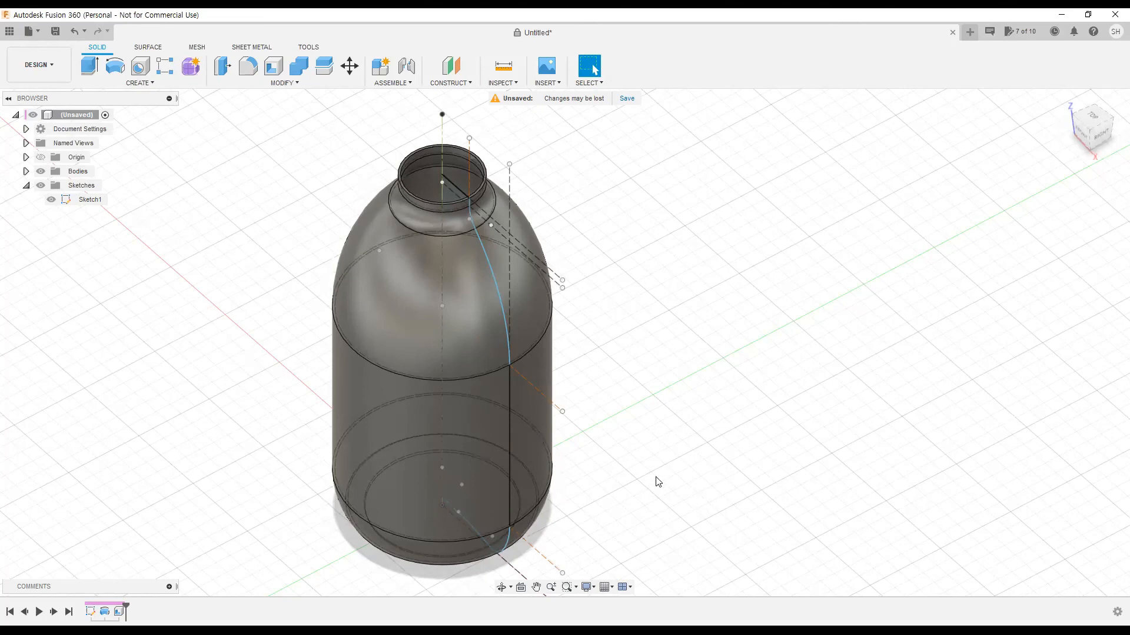
{"action": "middle_click_drag", "start_coordinate": [622, 461], "coordinate": [642, 450]}
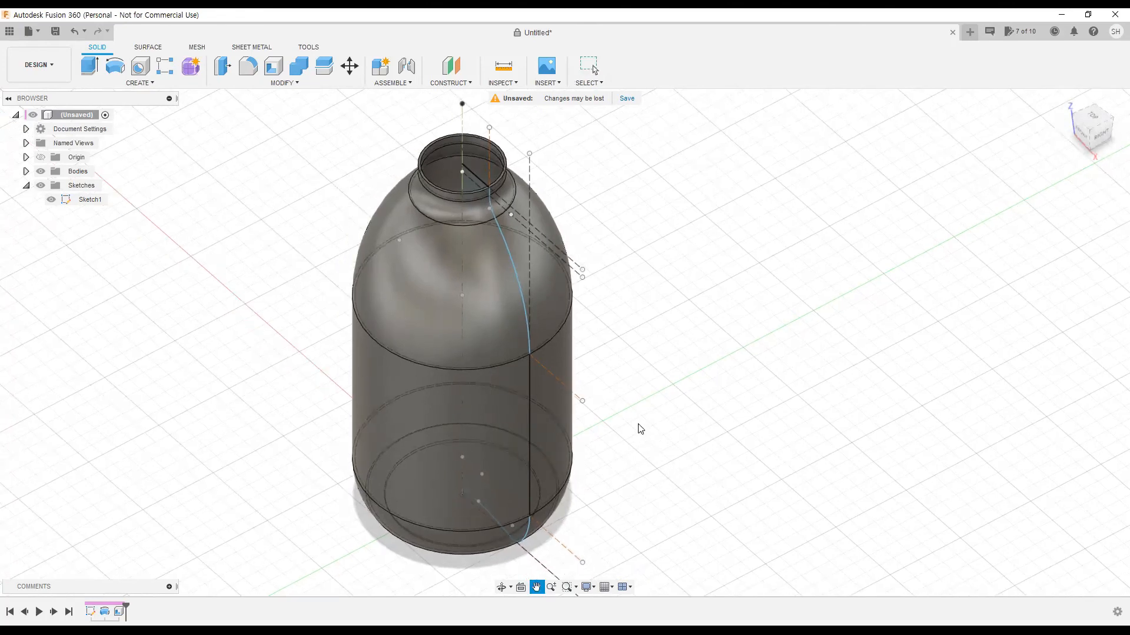
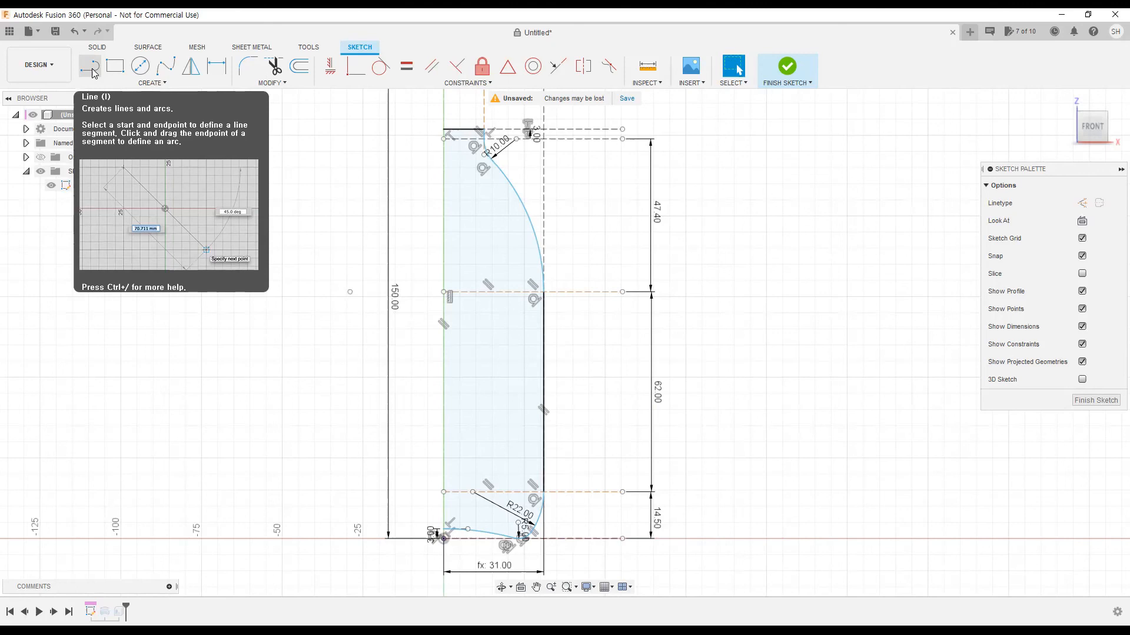
{"action": "left_click", "coordinate": [115, 72]}
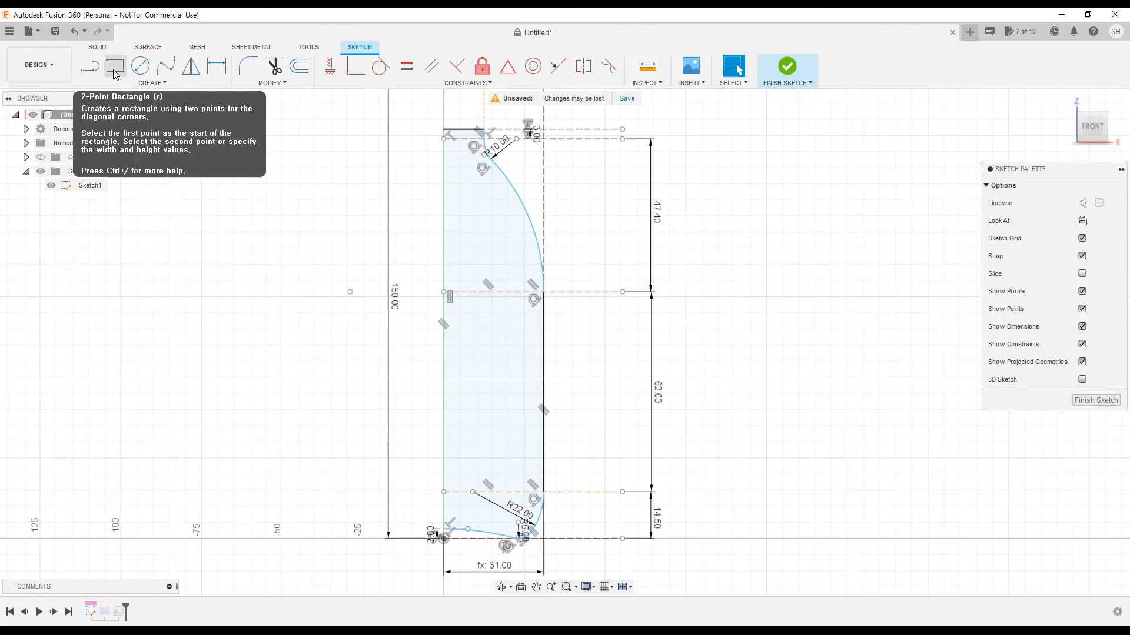
{"action": "left_click", "coordinate": [137, 69]}
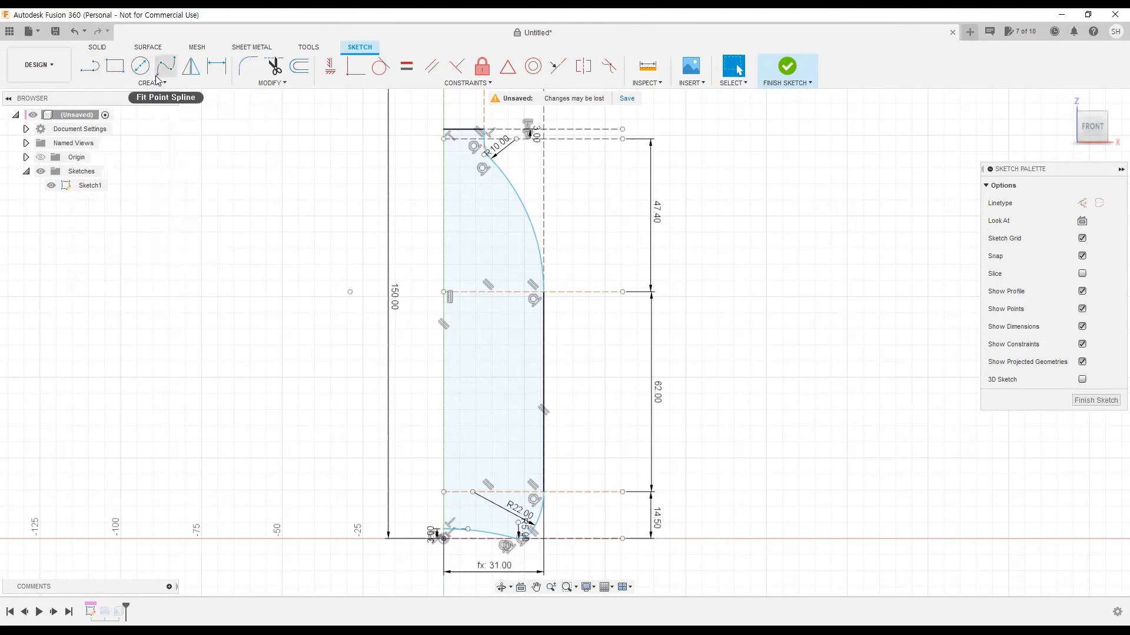
{"action": "left_click", "coordinate": [112, 68]}
{"action": "key", "text": "Escape"}
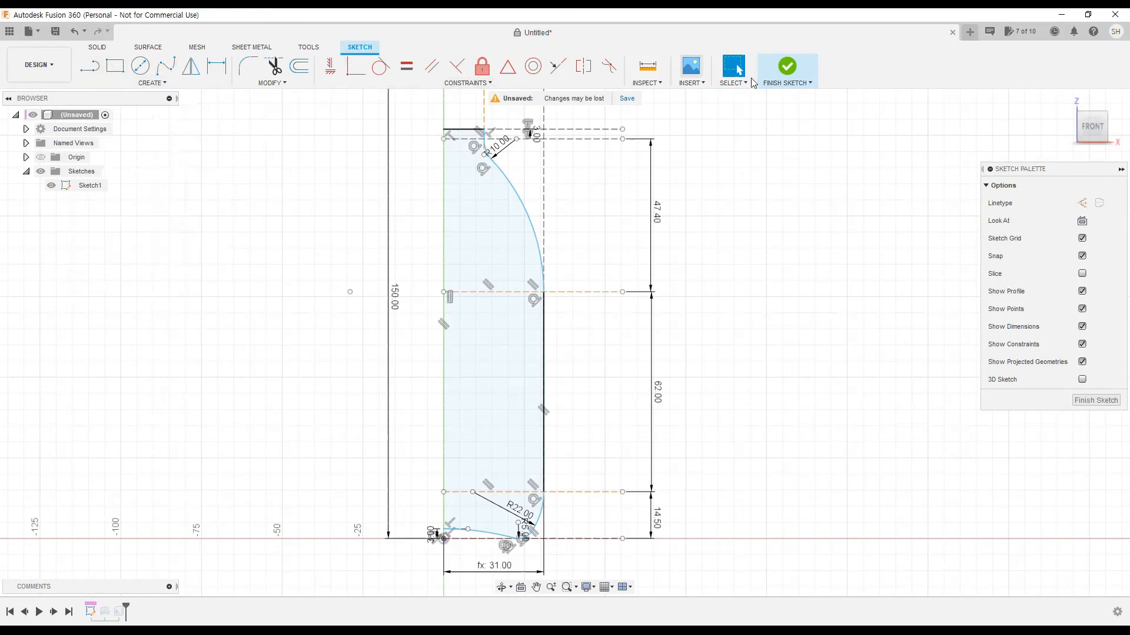
- View the keyboard shortcut assignment for the Center Point Arc command and close it without assigning a key
{"action": "left_click", "coordinate": [150, 84]}
{"action": "mouse_move", "coordinate": [139, 136]}
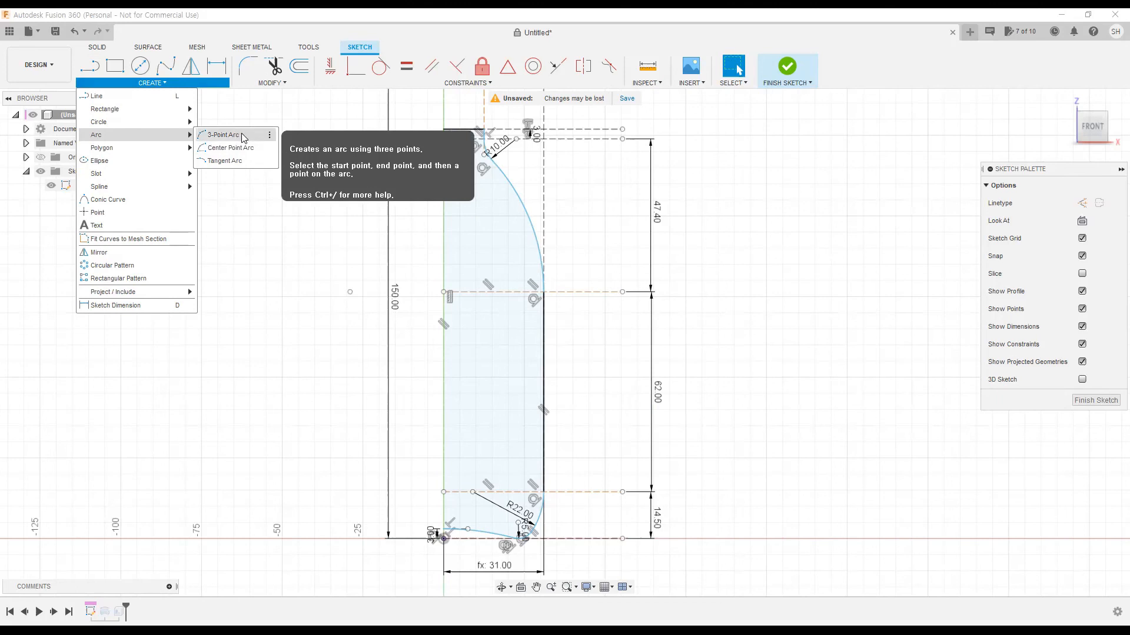
{"action": "left_click", "coordinate": [270, 151]}
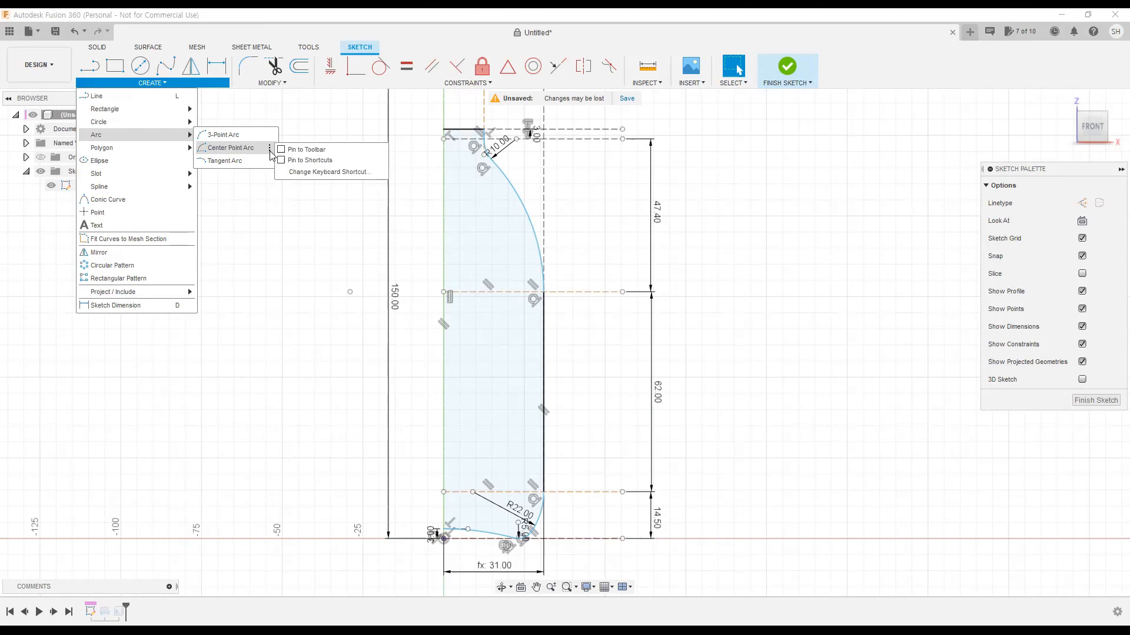
{"action": "left_click", "coordinate": [301, 172]}
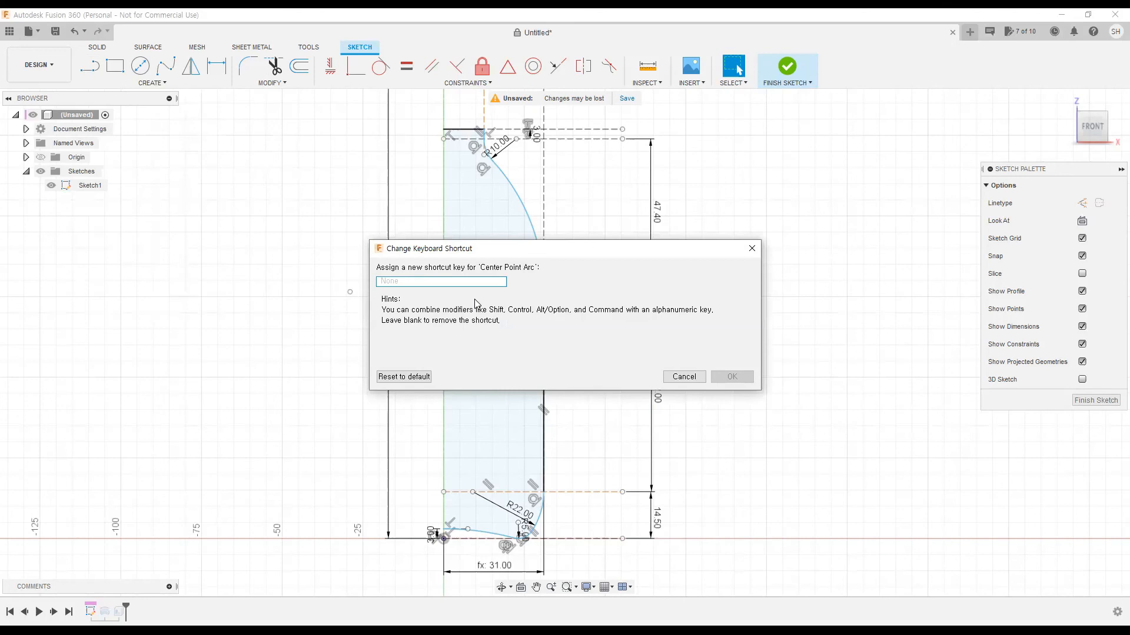
{"action": "left_click", "coordinate": [675, 383]}
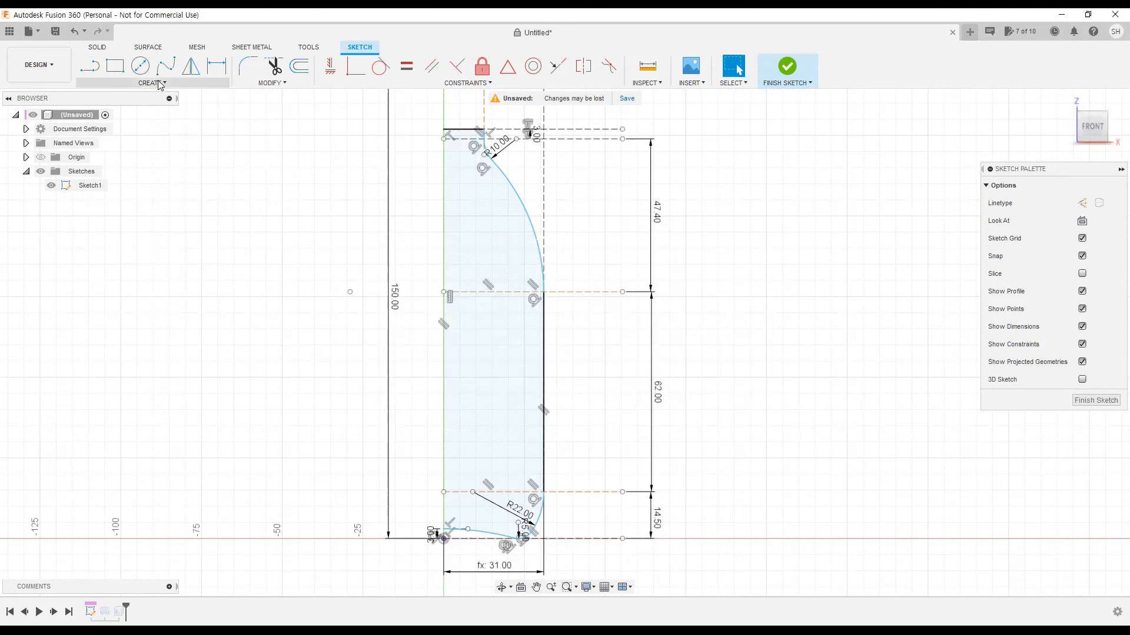
- Pin the Center Point Arc command to the sketch toolbar
{"action": "left_click", "coordinate": [154, 83]}
{"action": "mouse_move", "coordinate": [177, 138]}
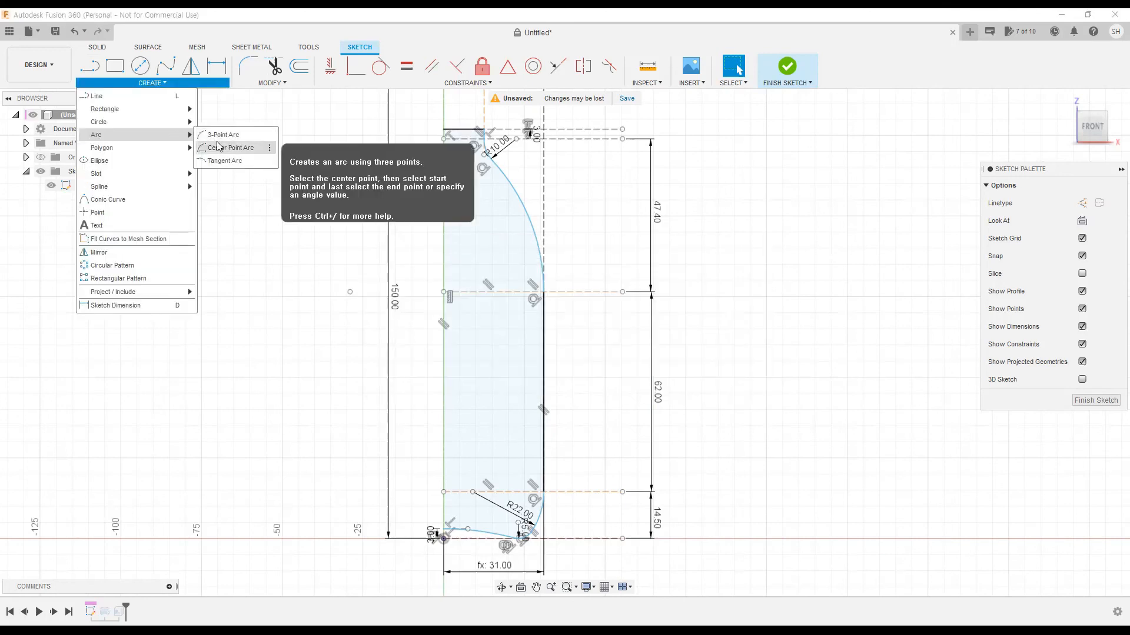
{"action": "left_click", "coordinate": [238, 147]}
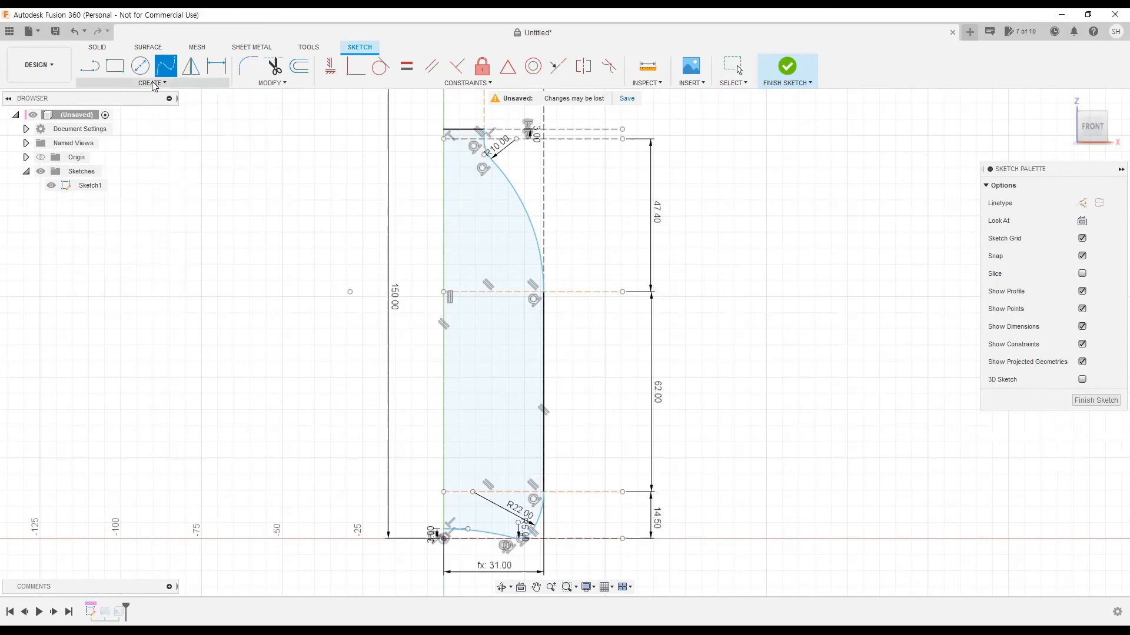
{"action": "left_click", "coordinate": [154, 85]}
{"action": "mouse_move", "coordinate": [144, 136]}
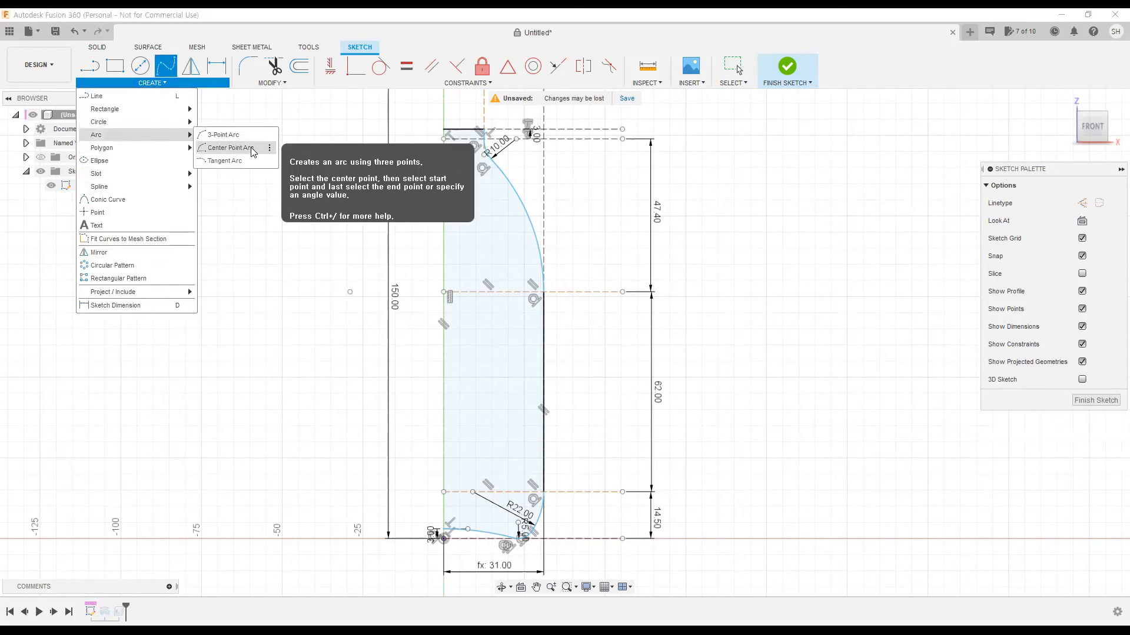
{"action": "left_click", "coordinate": [270, 148]}
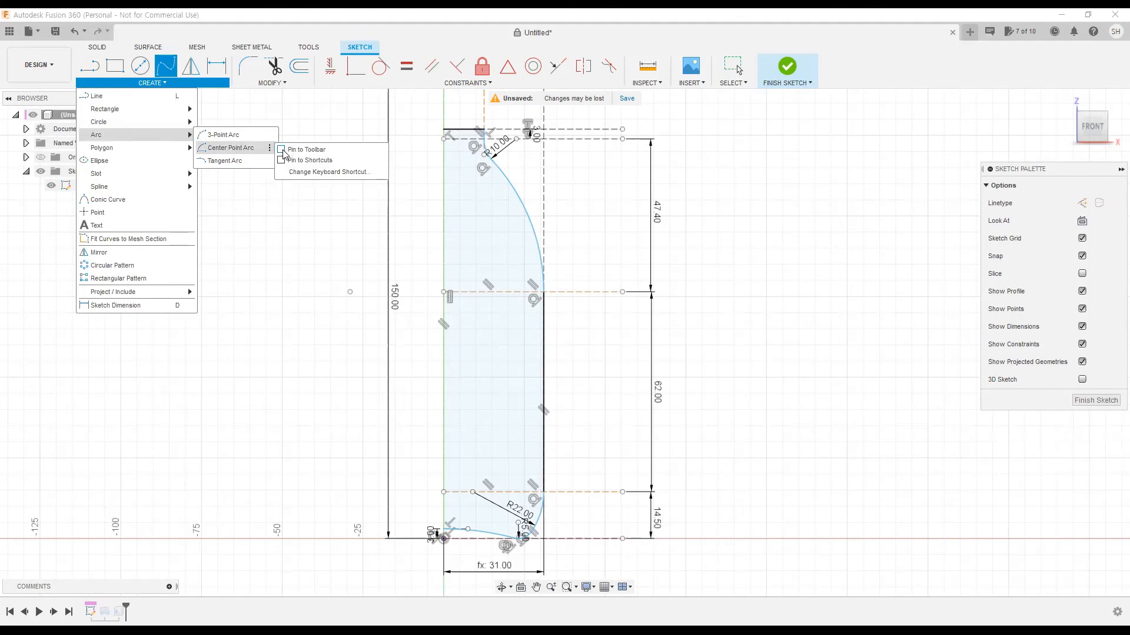
{"action": "left_click", "coordinate": [284, 150]}
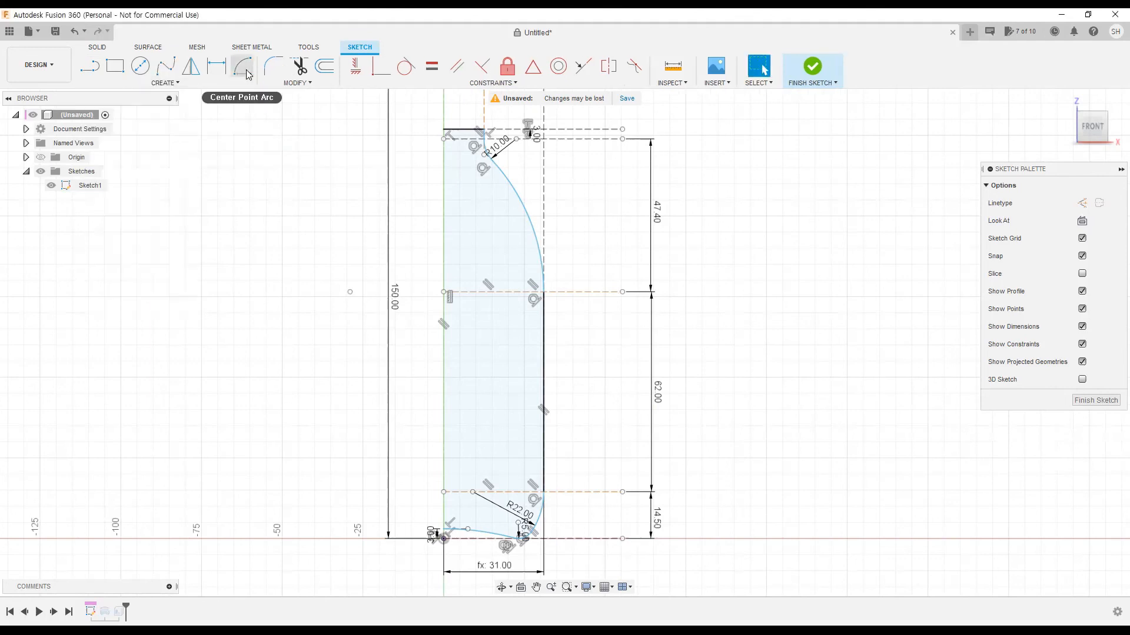